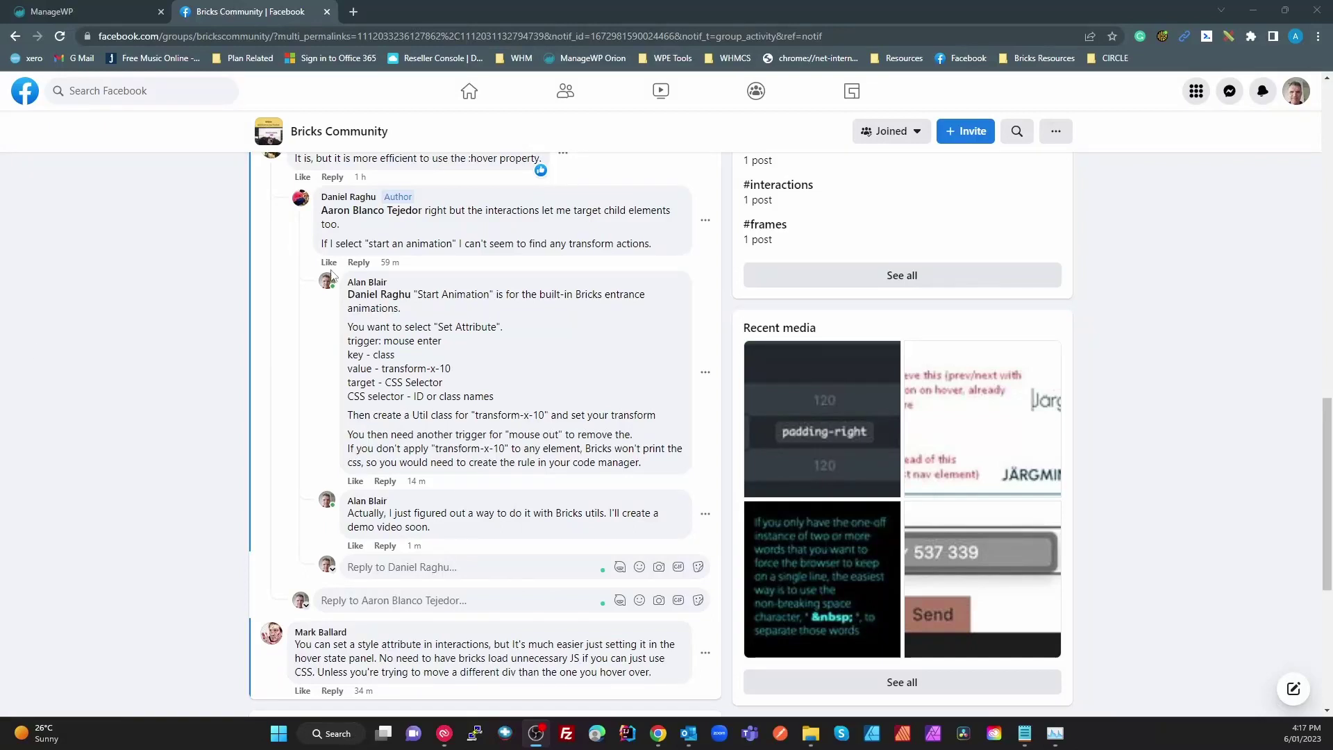
# - Read the Bricks Community post about adding transform effects through interactions, together with its replies
pyautogui.scroll(2, 334, 278)
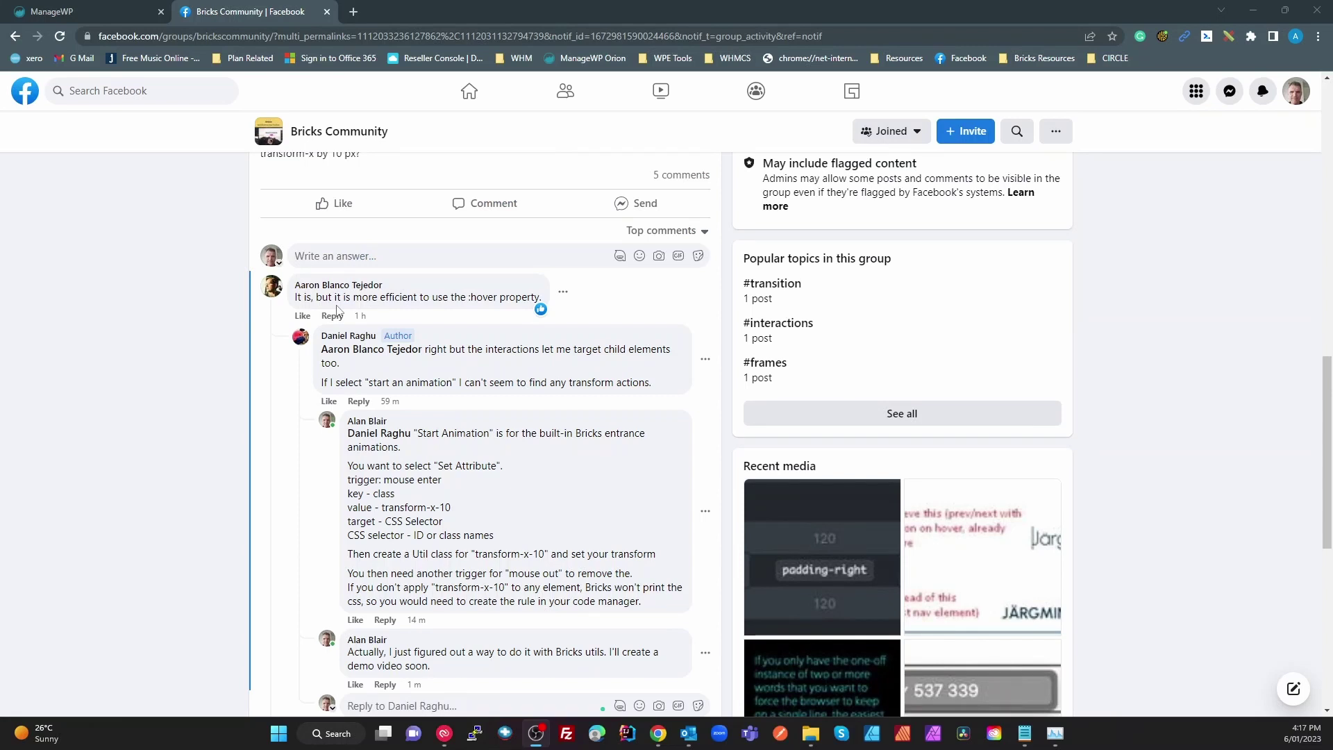
pyautogui.scroll(3, 337, 309)
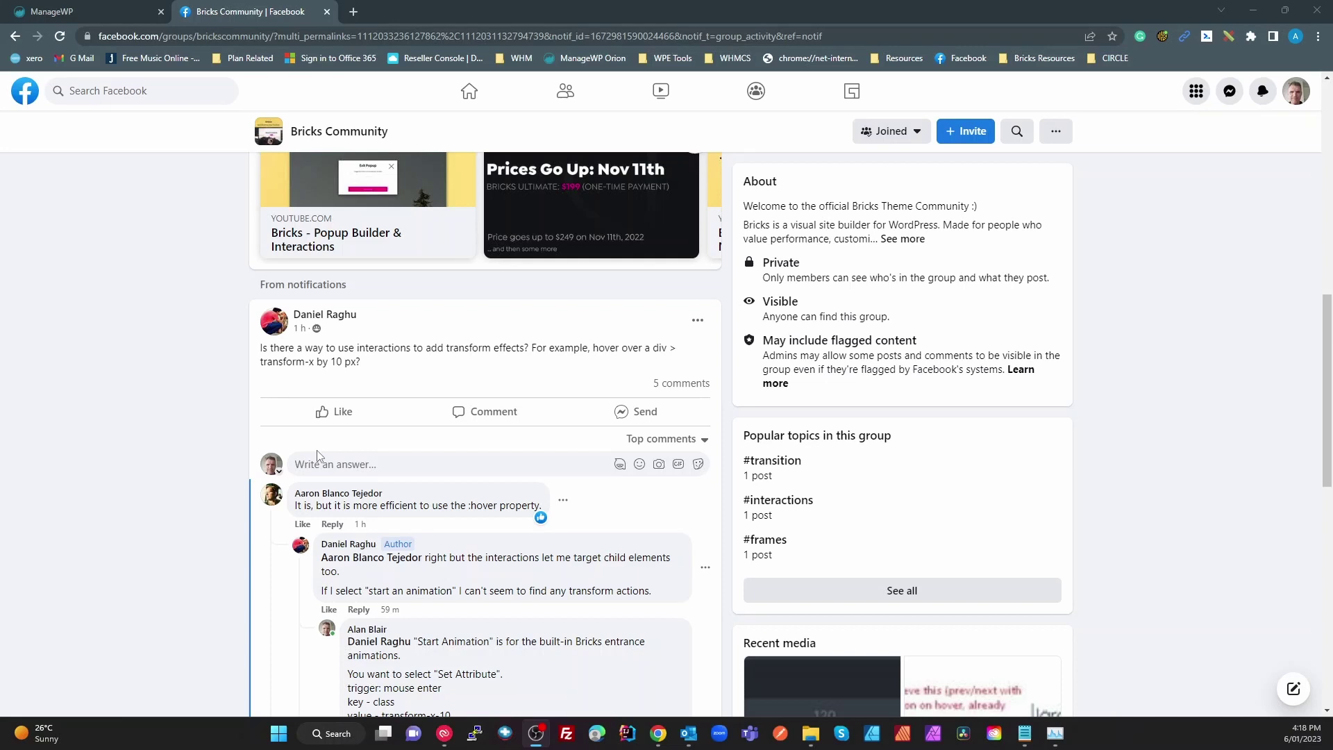
pyautogui.scroll(-6, 318, 458)
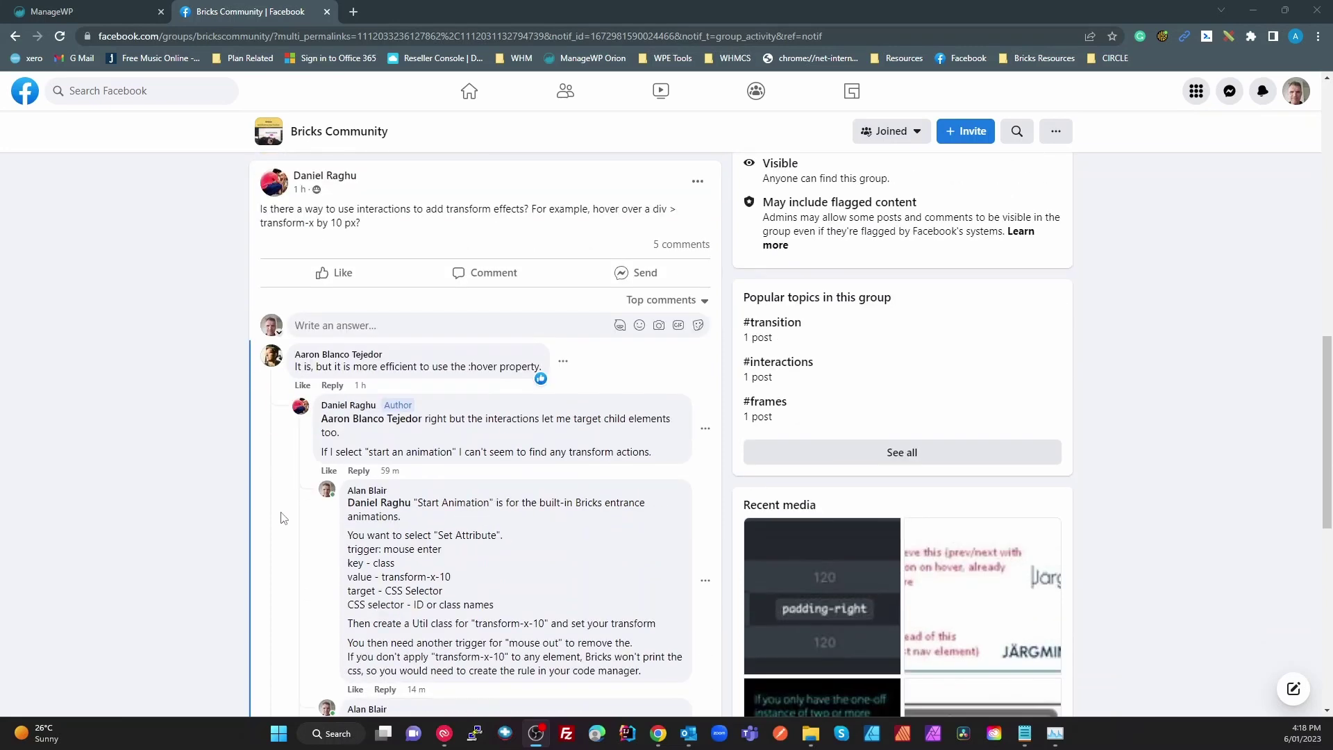
pyautogui.scroll(-3, 431, 350)
pyautogui.scroll(4, 431, 354)
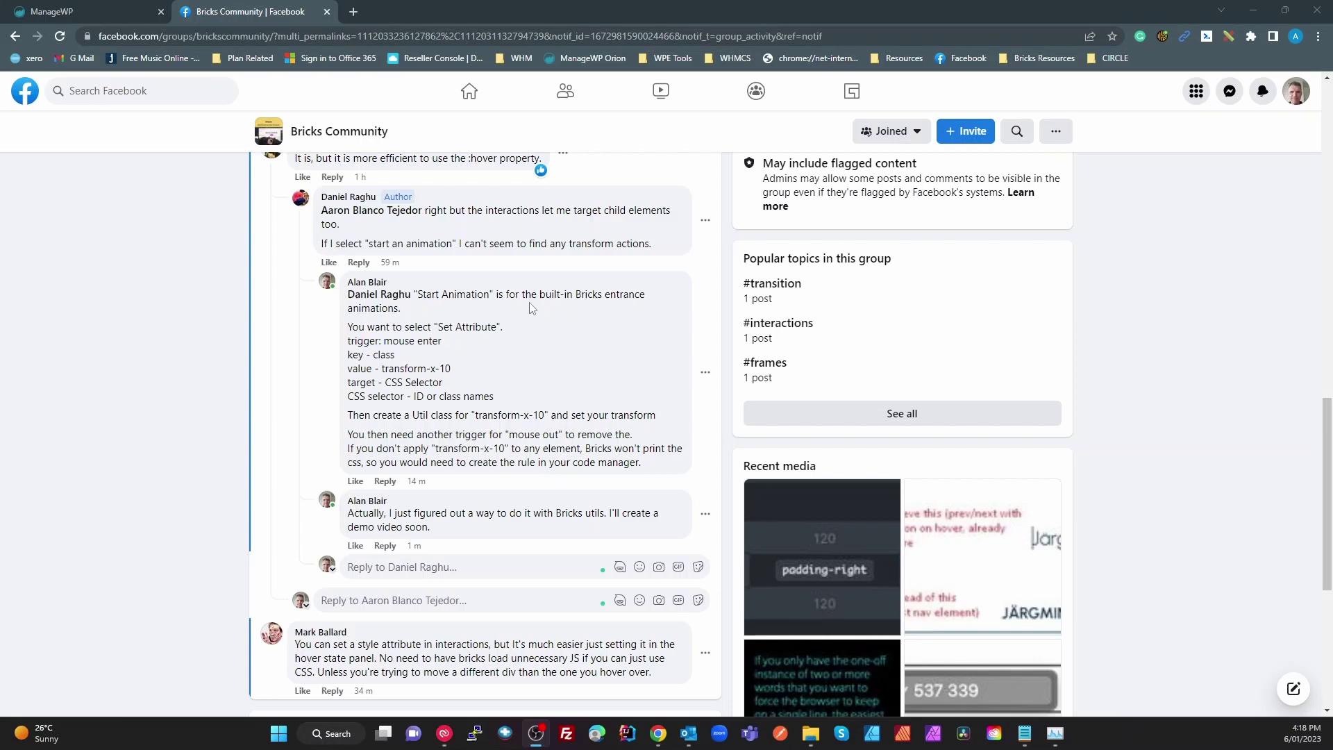
# - Switch to the Bricks builder page and duplicate the empty container inside the section
pyautogui.click(1254, 11)
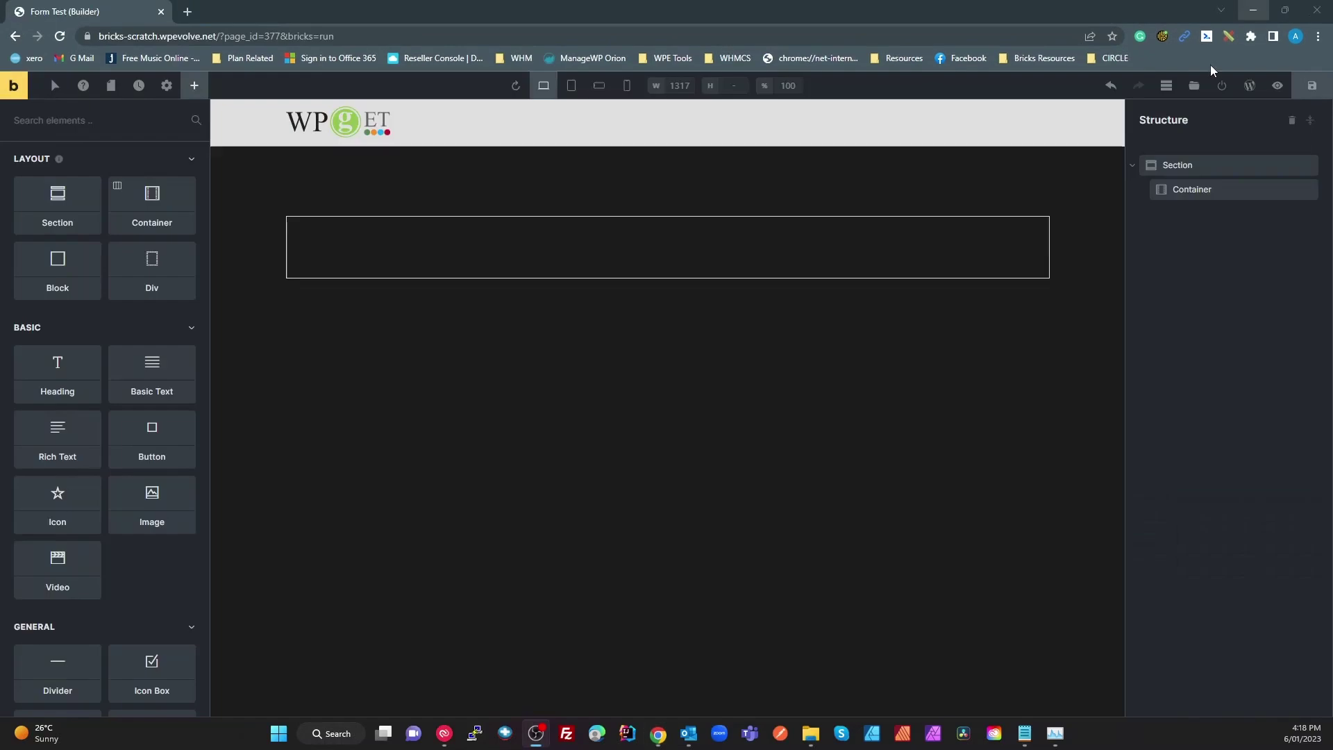
pyautogui.click(471, 270)
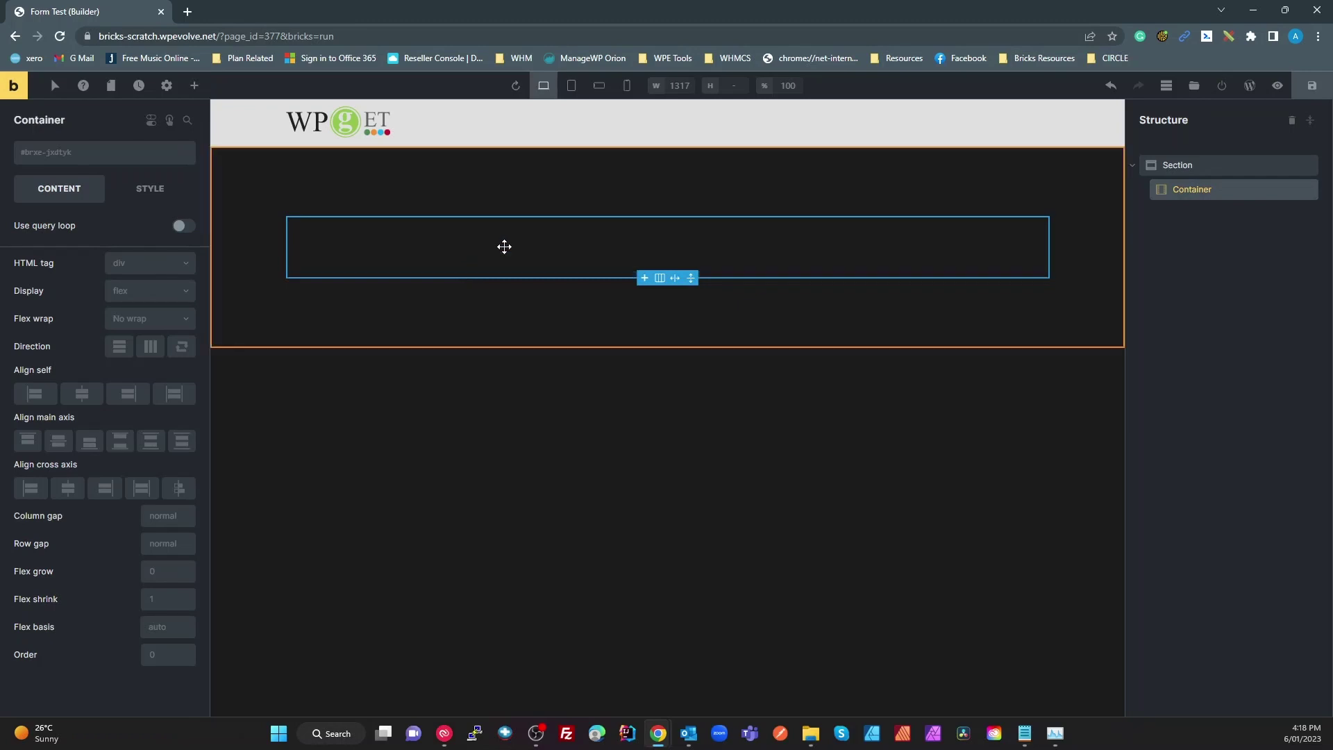
pyautogui.rightClick(1173, 187)
pyautogui.click(1208, 250)
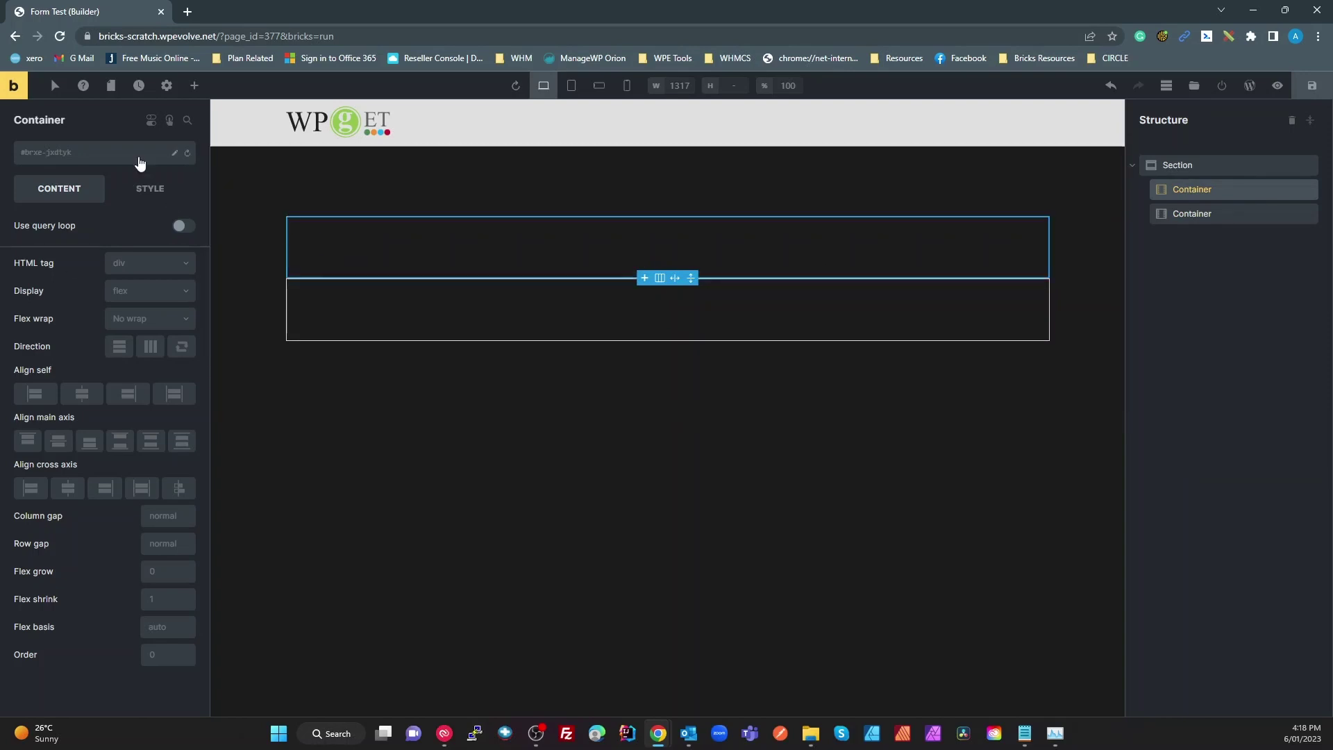
# - Add an icon to the first container, then duplicate it and place the copy in the second container
pyautogui.click(194, 85)
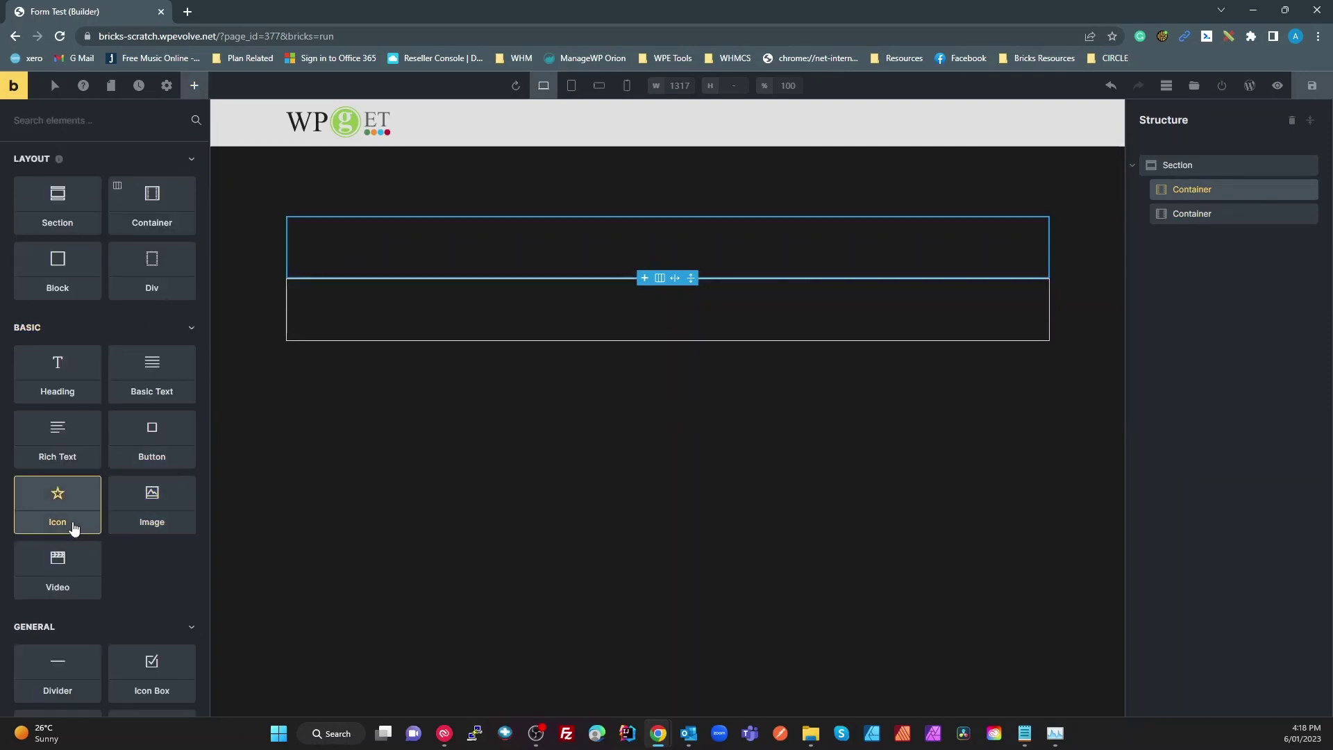
pyautogui.moveTo(69, 522); pyautogui.dragTo(313, 261)
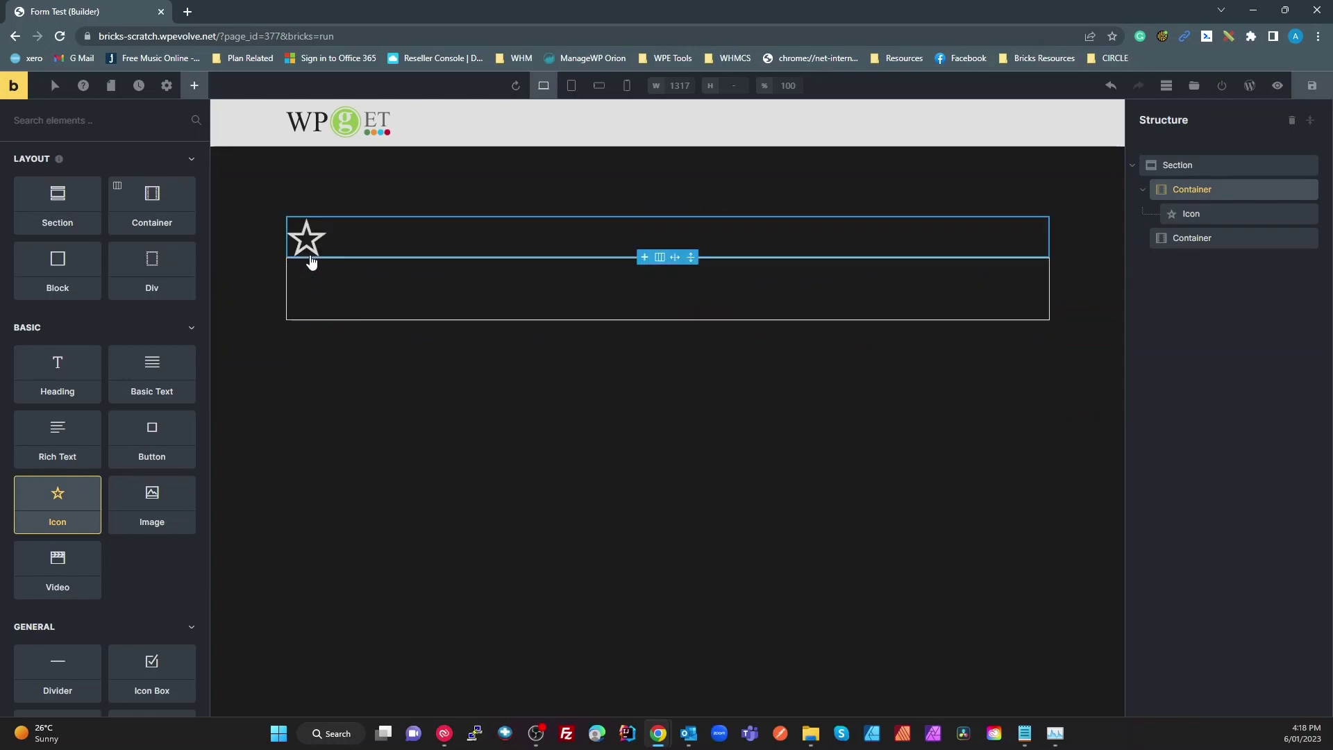
pyautogui.rightClick(303, 240)
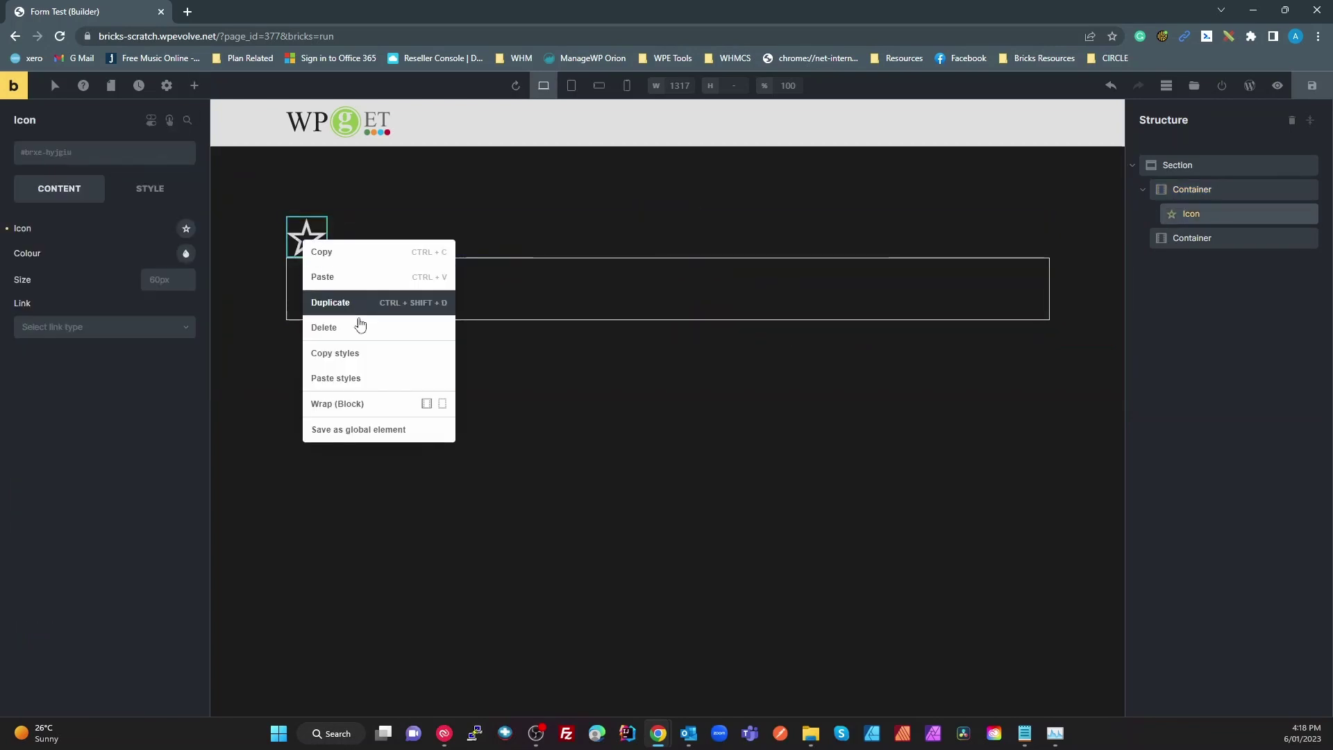
pyautogui.click(345, 302)
pyautogui.moveTo(309, 277); pyautogui.dragTo(321, 336)
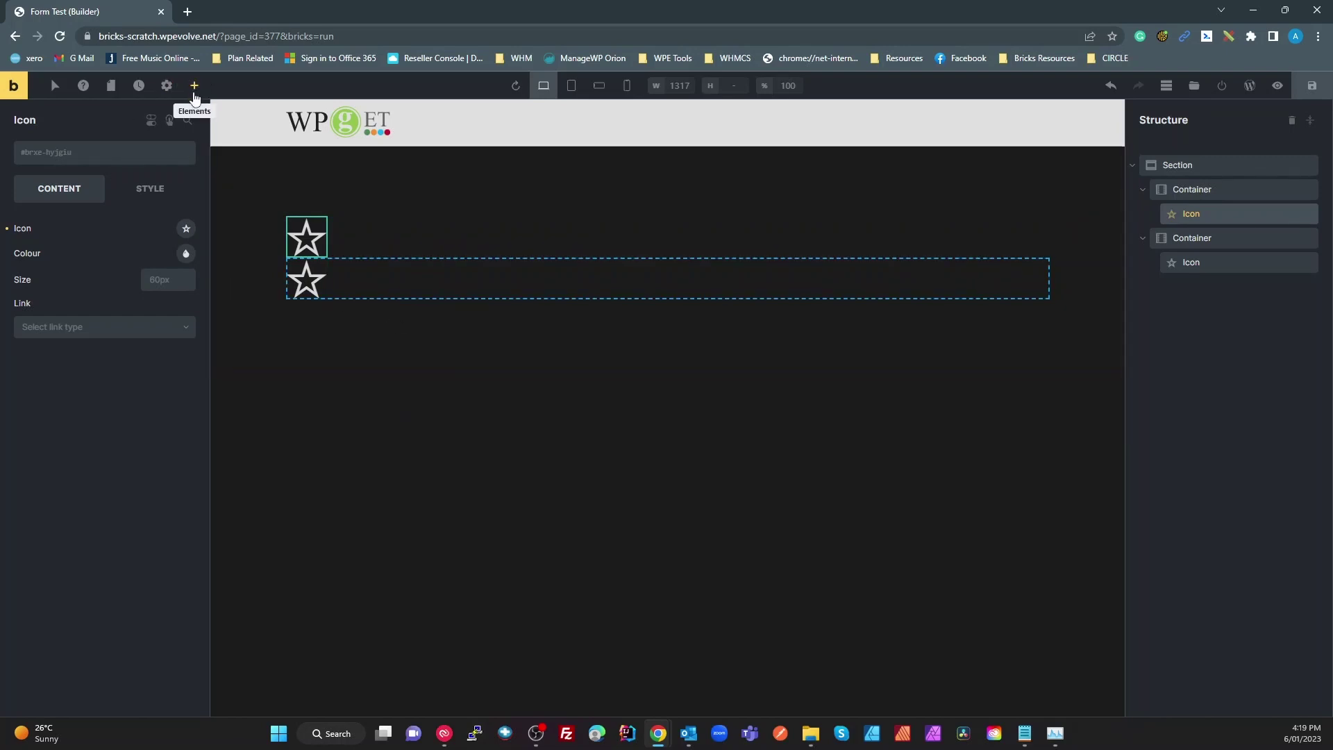
# - Add a button above the two containers and set its text to "Hover to move"
pyautogui.click(195, 85)
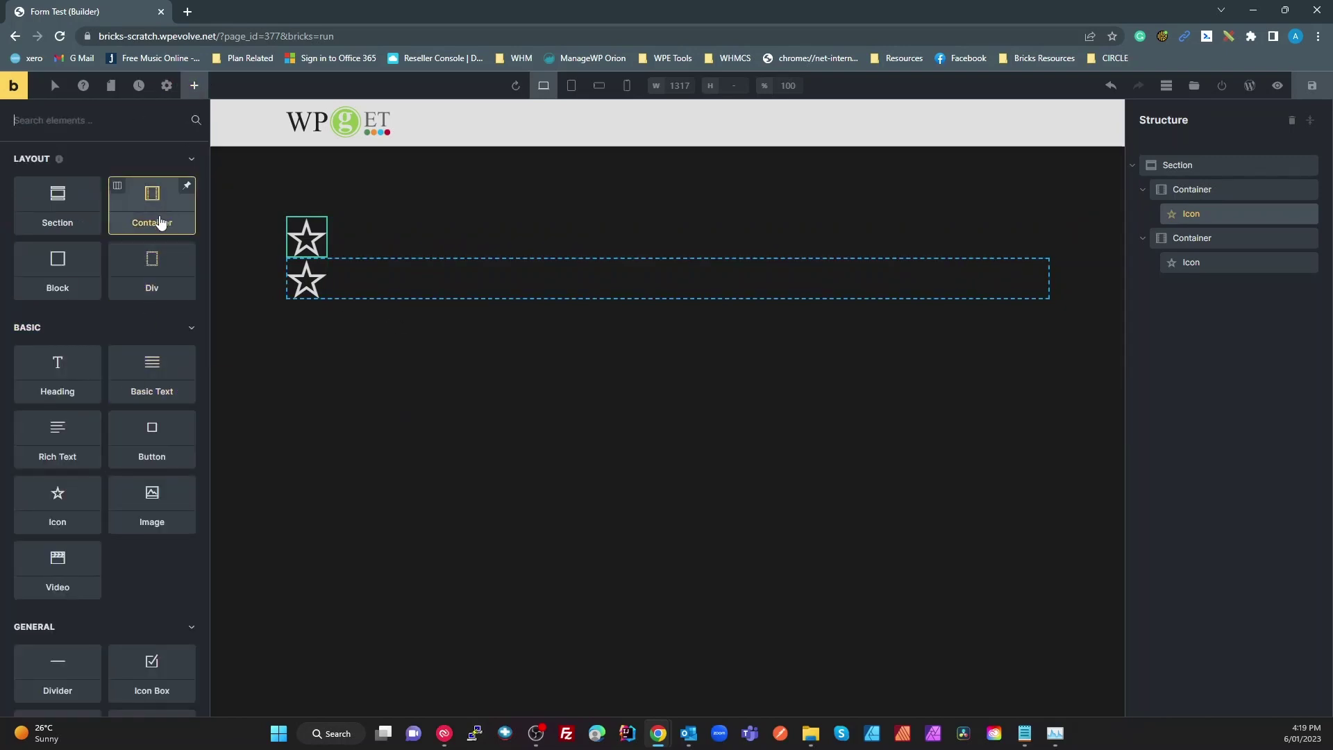
pyautogui.moveTo(152, 437); pyautogui.dragTo(366, 301)
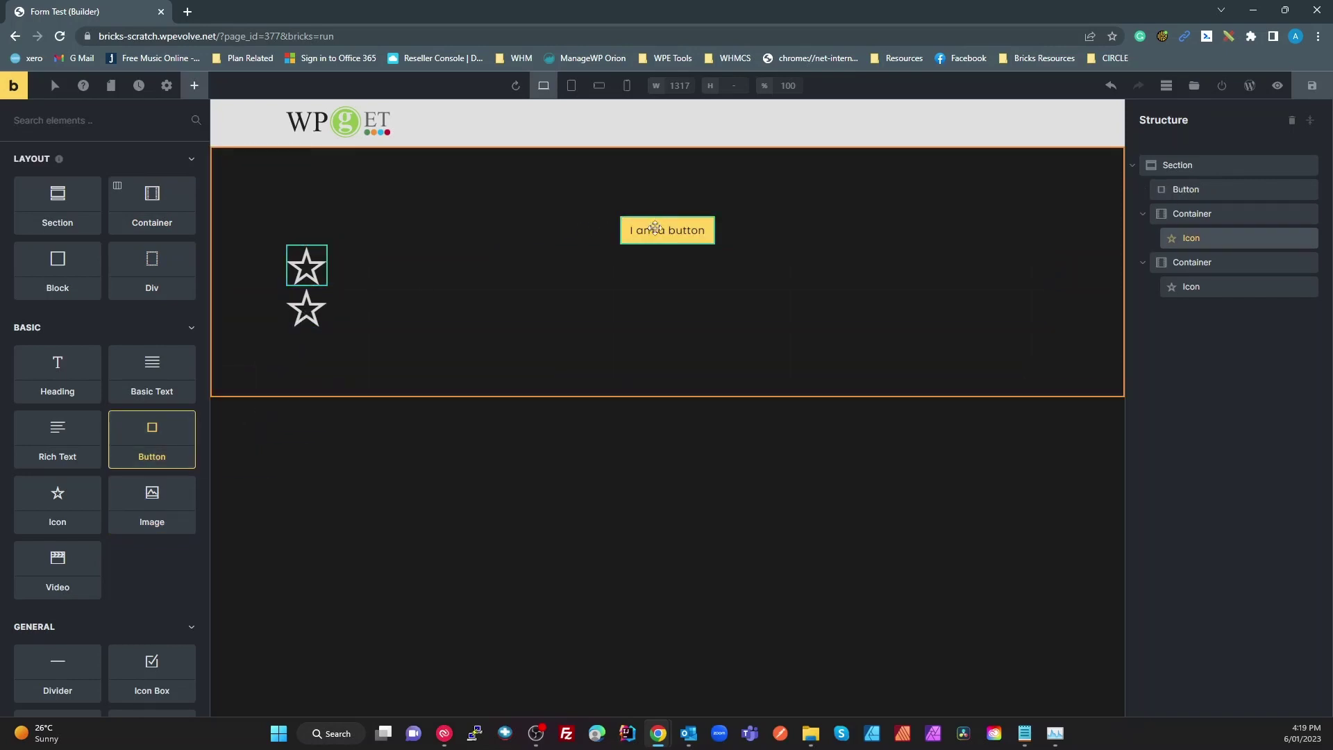
pyautogui.click(663, 228)
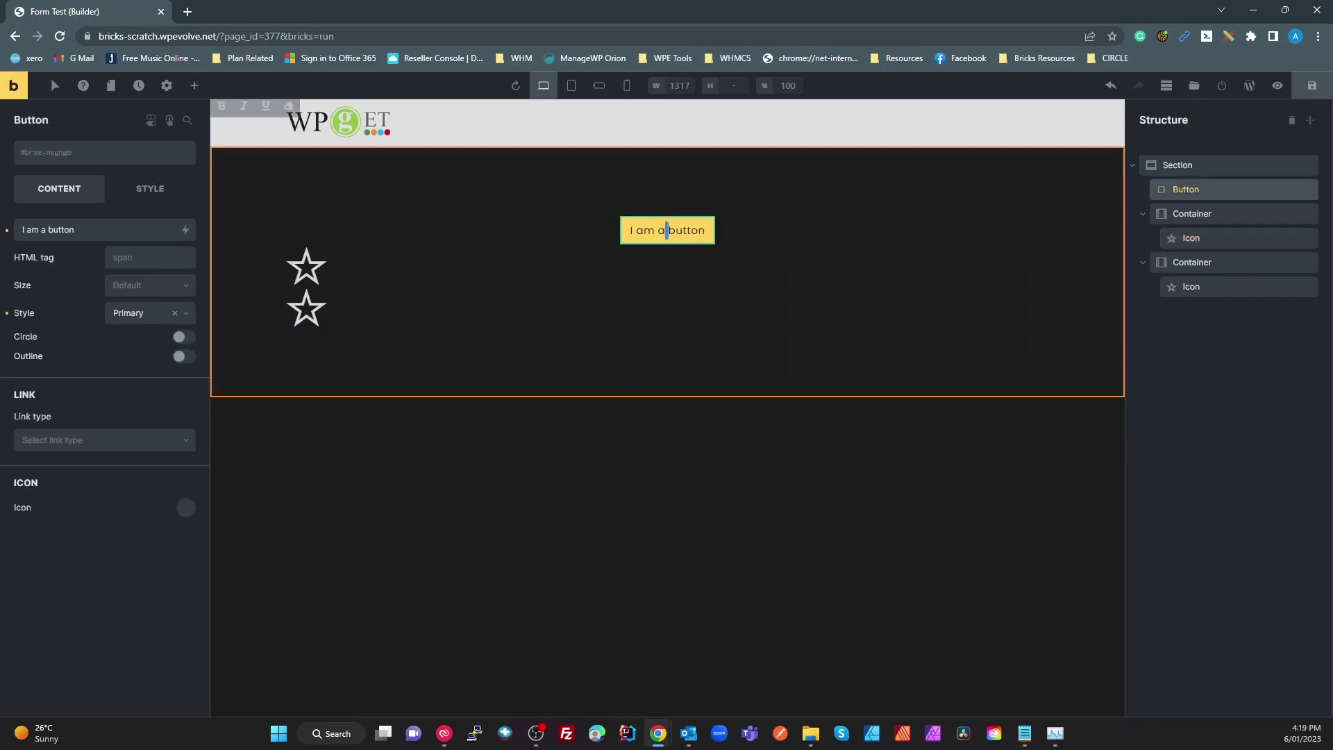
pyautogui.click(666, 230)
pyautogui.write('H')
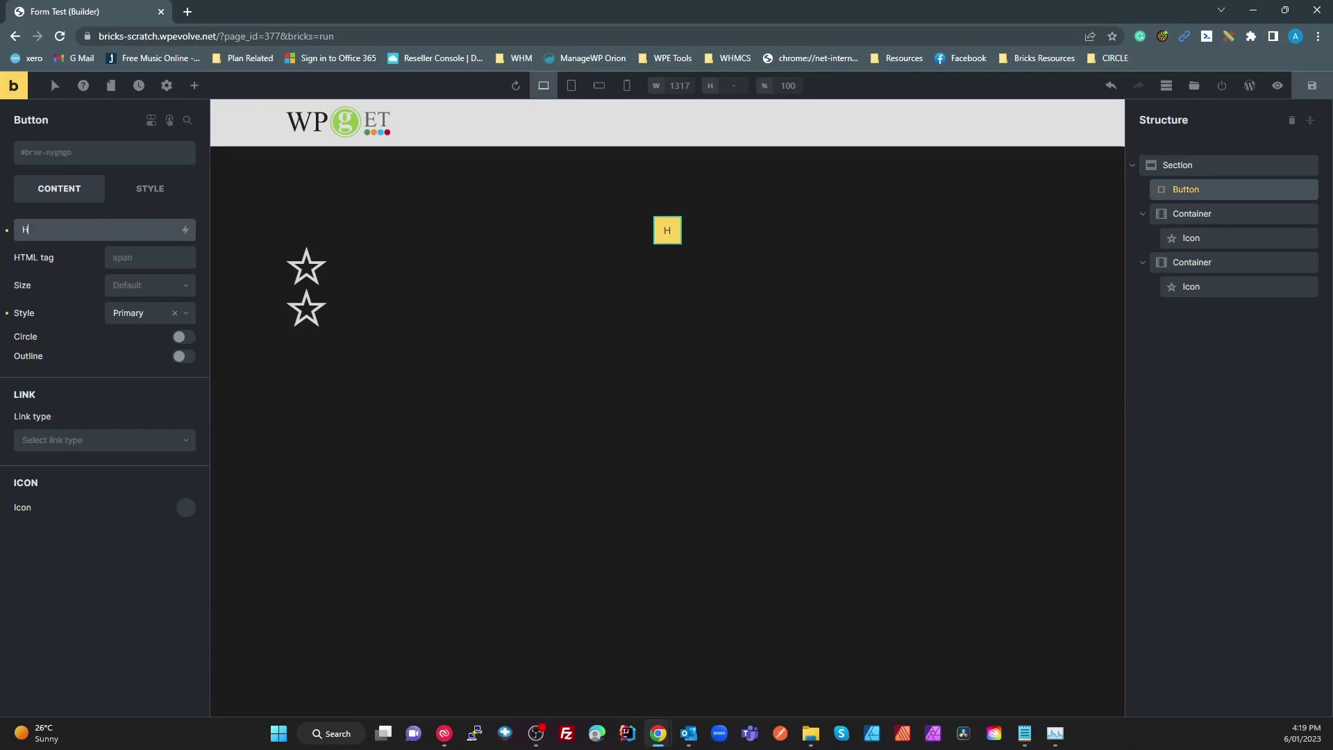
pyautogui.write('over to move')
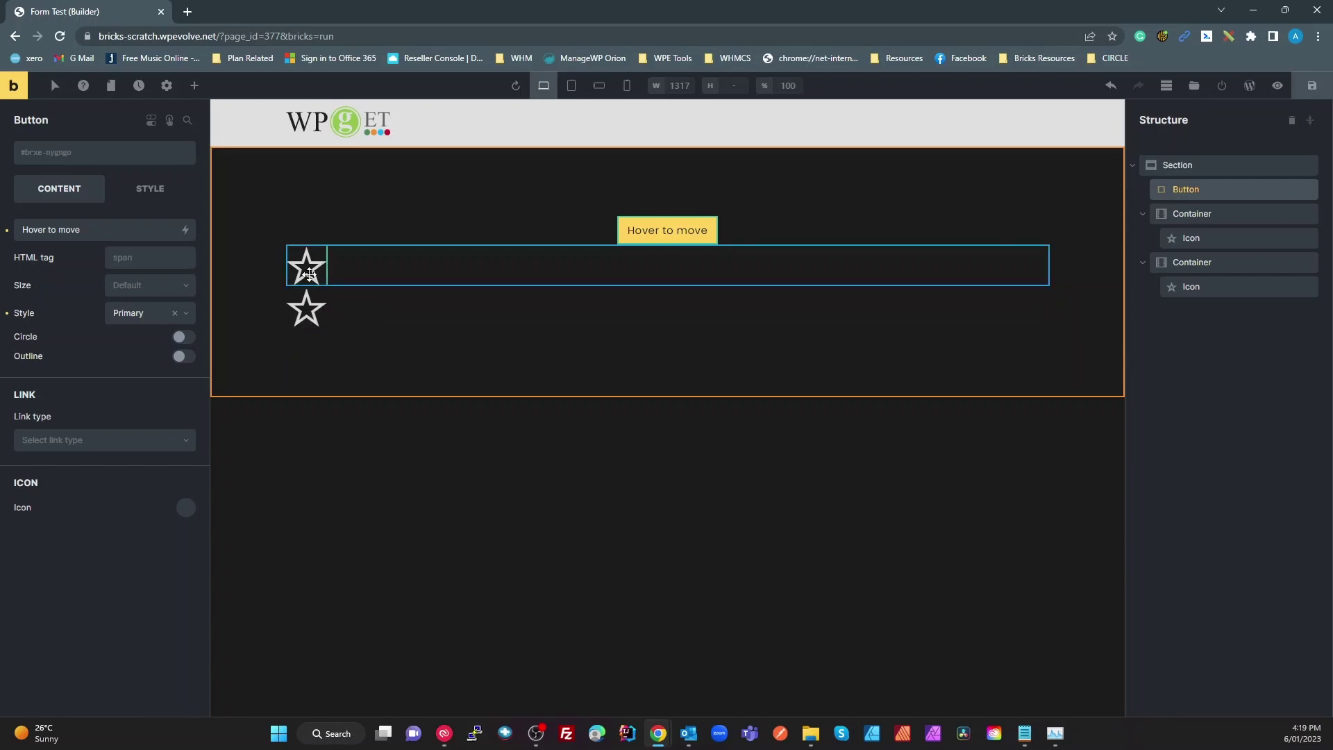
# - Create the class b-transform-base on the icon in the first container
pyautogui.click(316, 278)
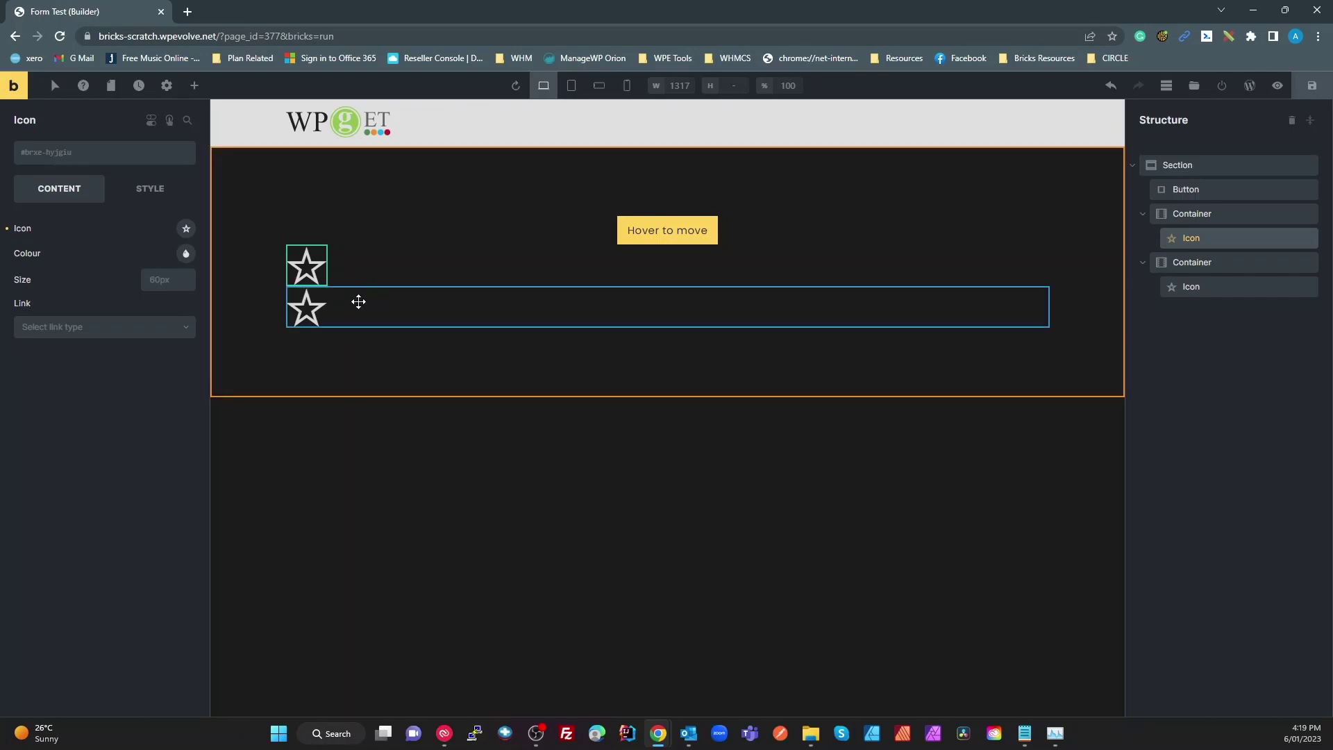
pyautogui.click(60, 153)
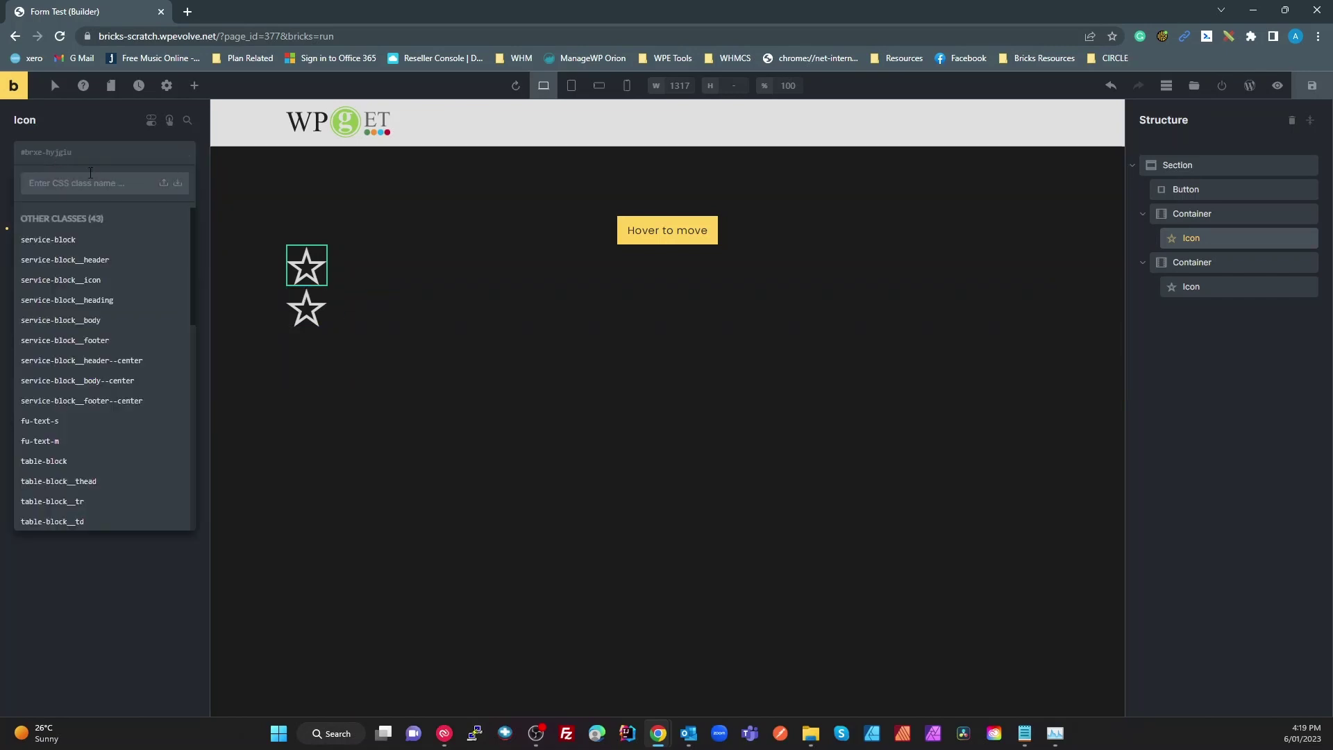
pyautogui.write('b-')
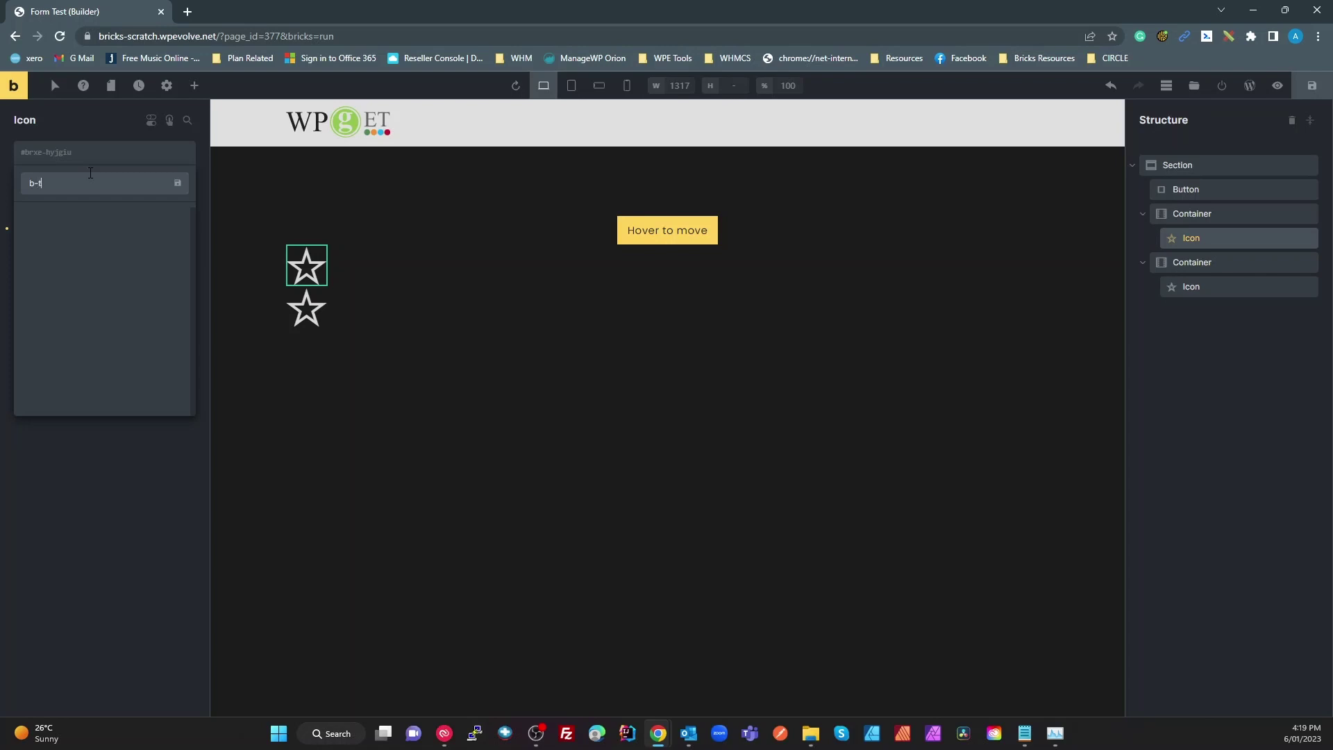
pyautogui.write('transform-base')
pyautogui.press('Return')
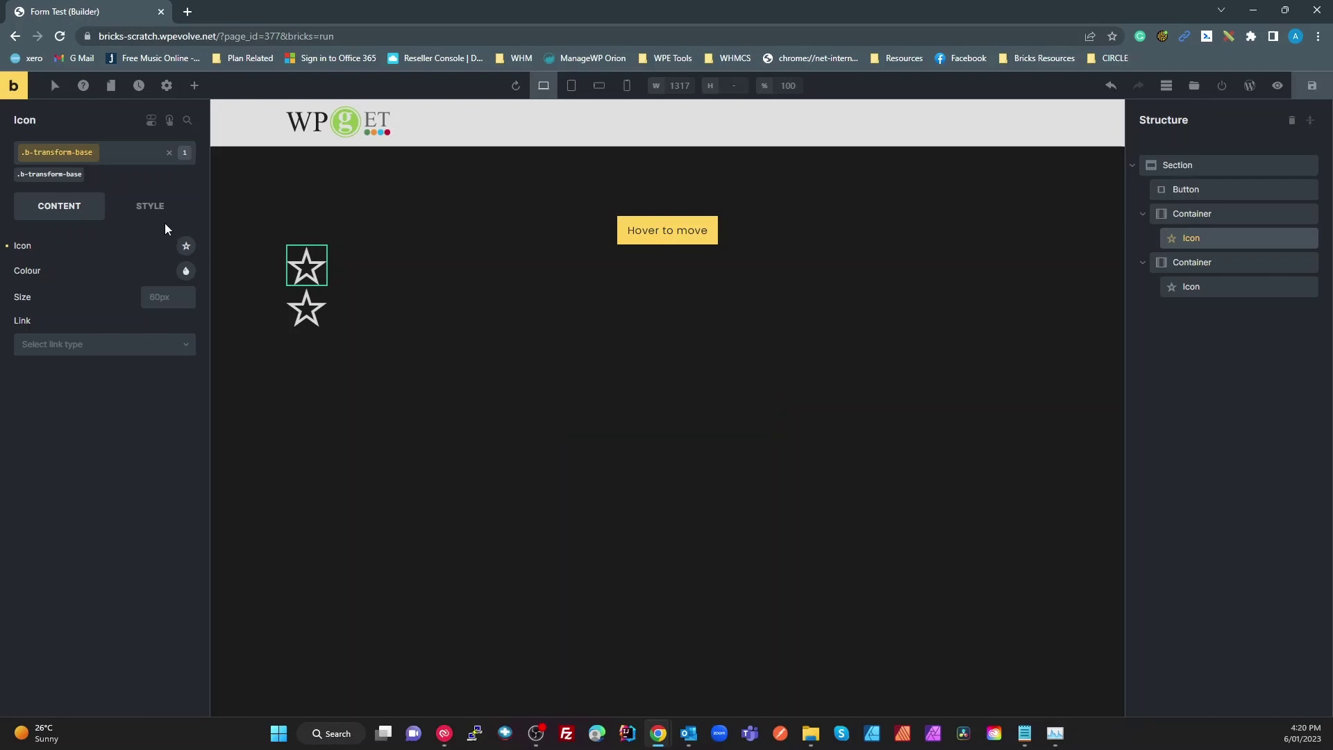
# - Set the CSS transition of the b-transform-base class to "all 0.3s ease-in-out"
pyautogui.click(154, 207)
pyautogui.click(89, 560)
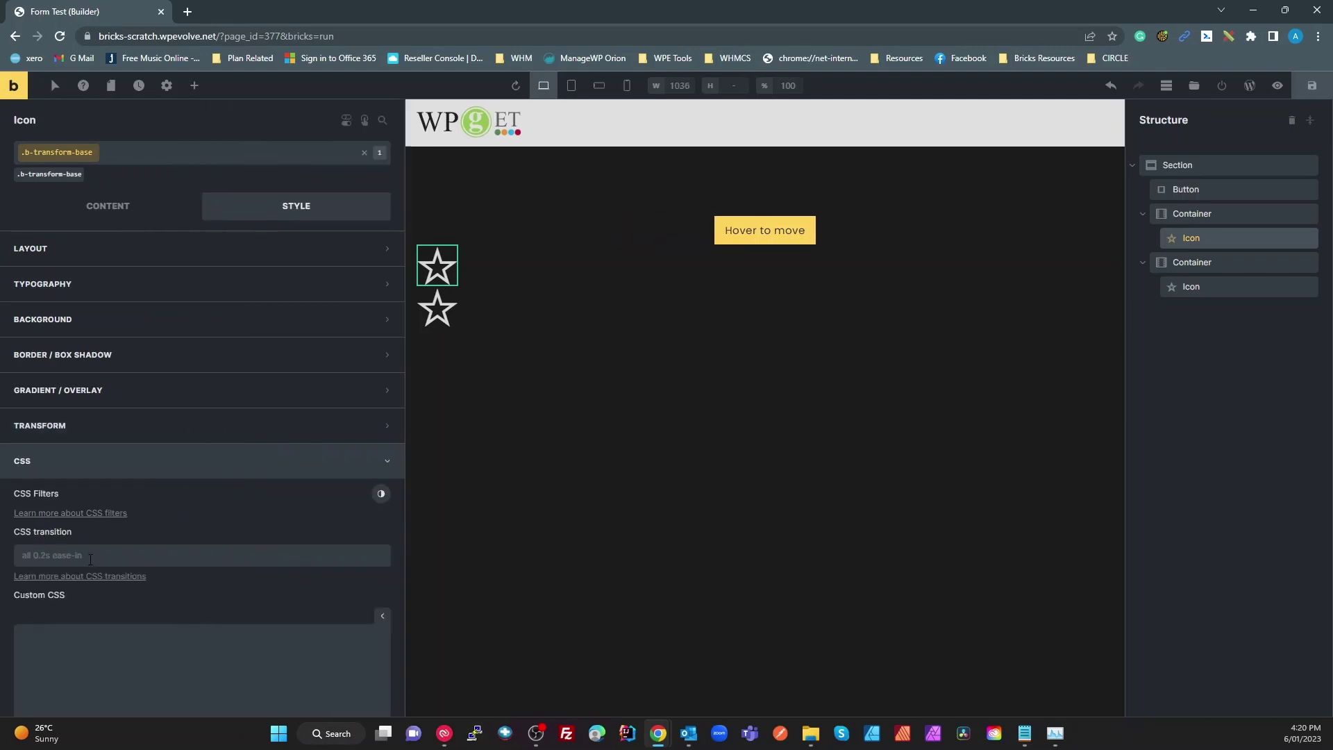
pyautogui.click(78, 554)
pyautogui.write('all')
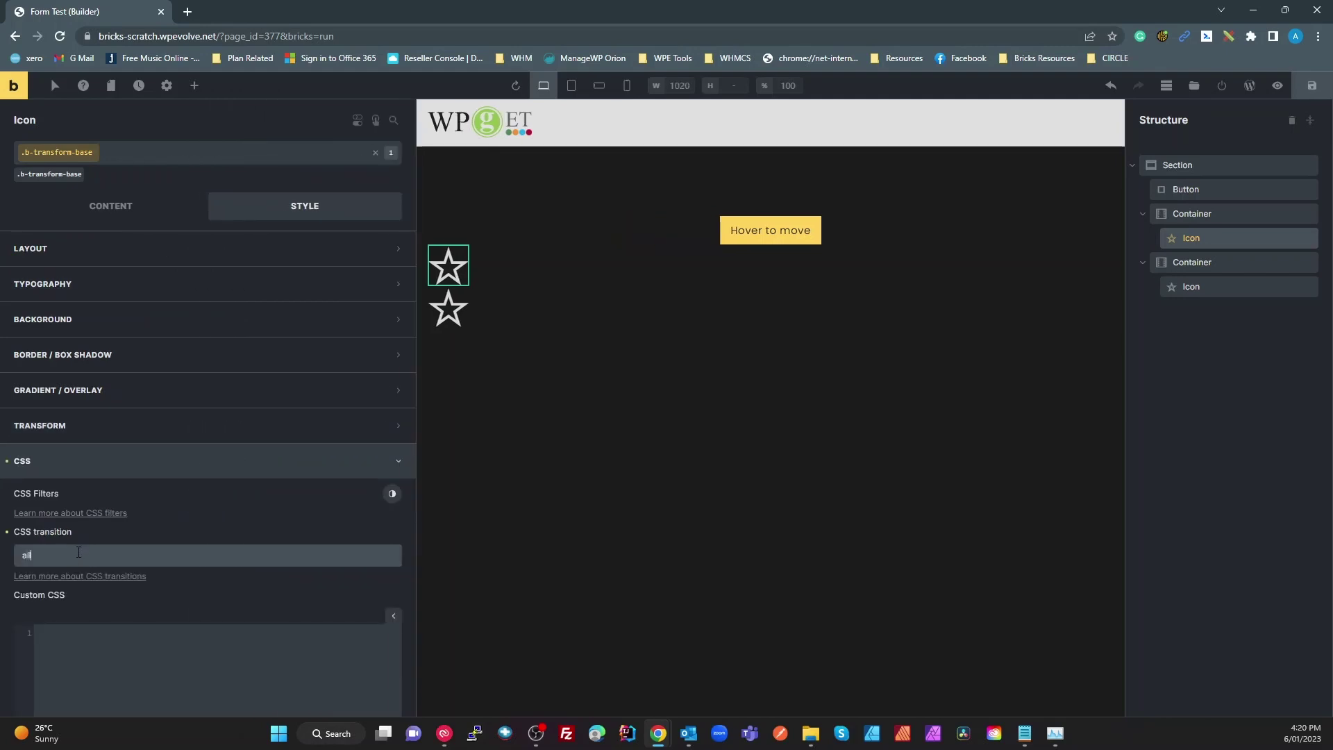
pyautogui.write(' 0.3s ease-in-out')
pyautogui.click(187, 462)
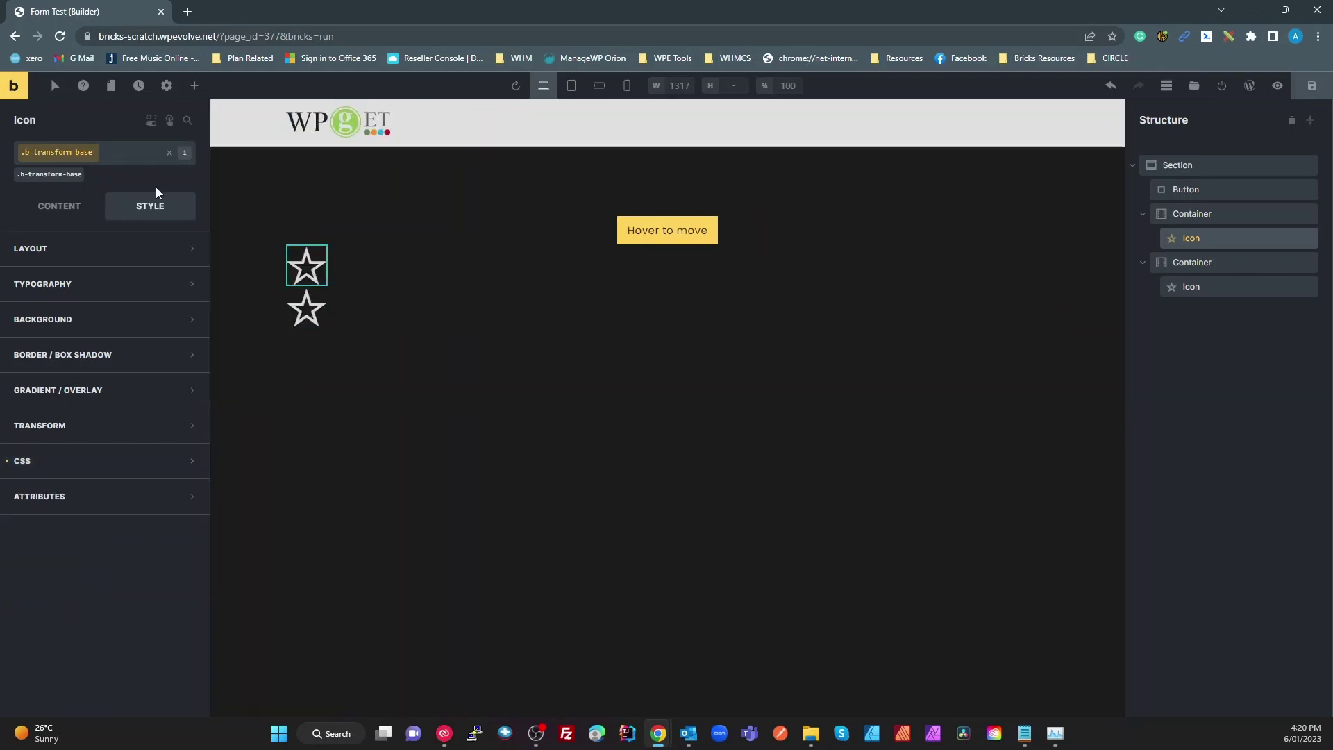
# - Add a second class named b-transform-x-20 to the first container's icon
pyautogui.click(105, 162)
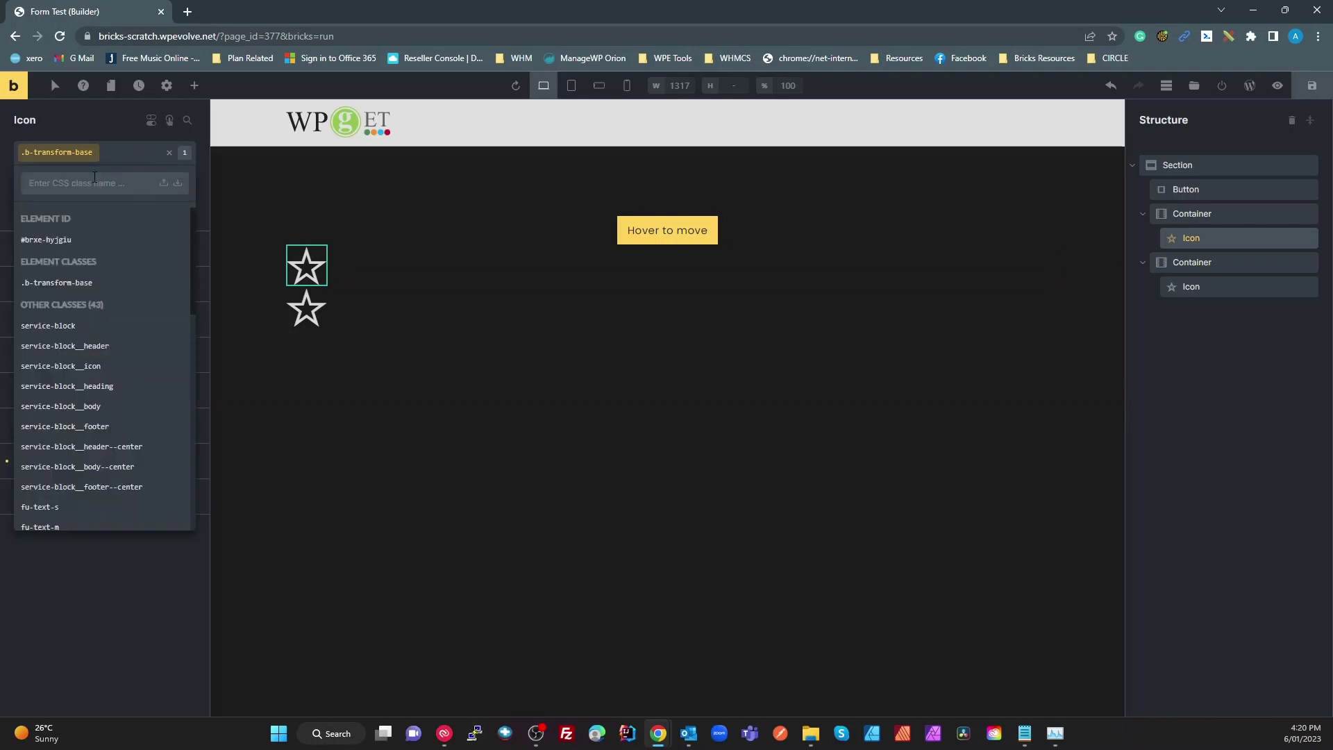
pyautogui.write('b')
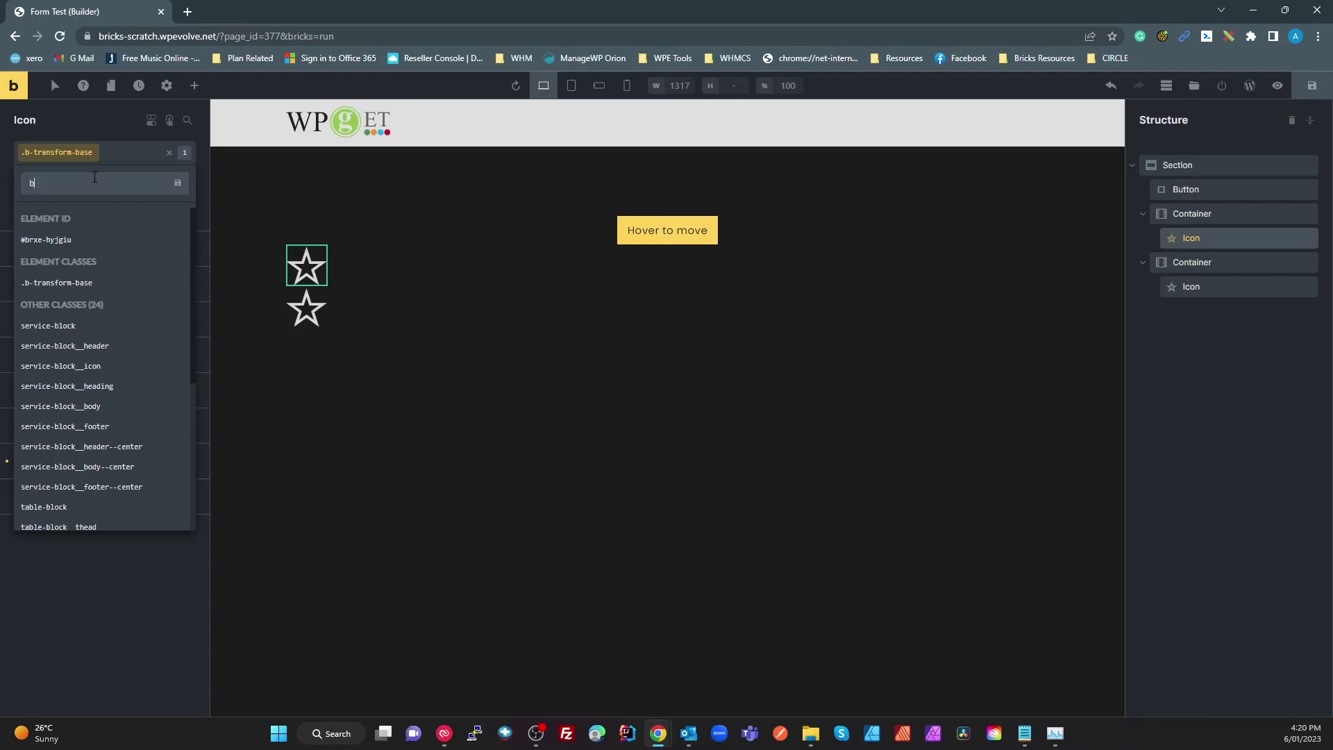
pyautogui.write('-')
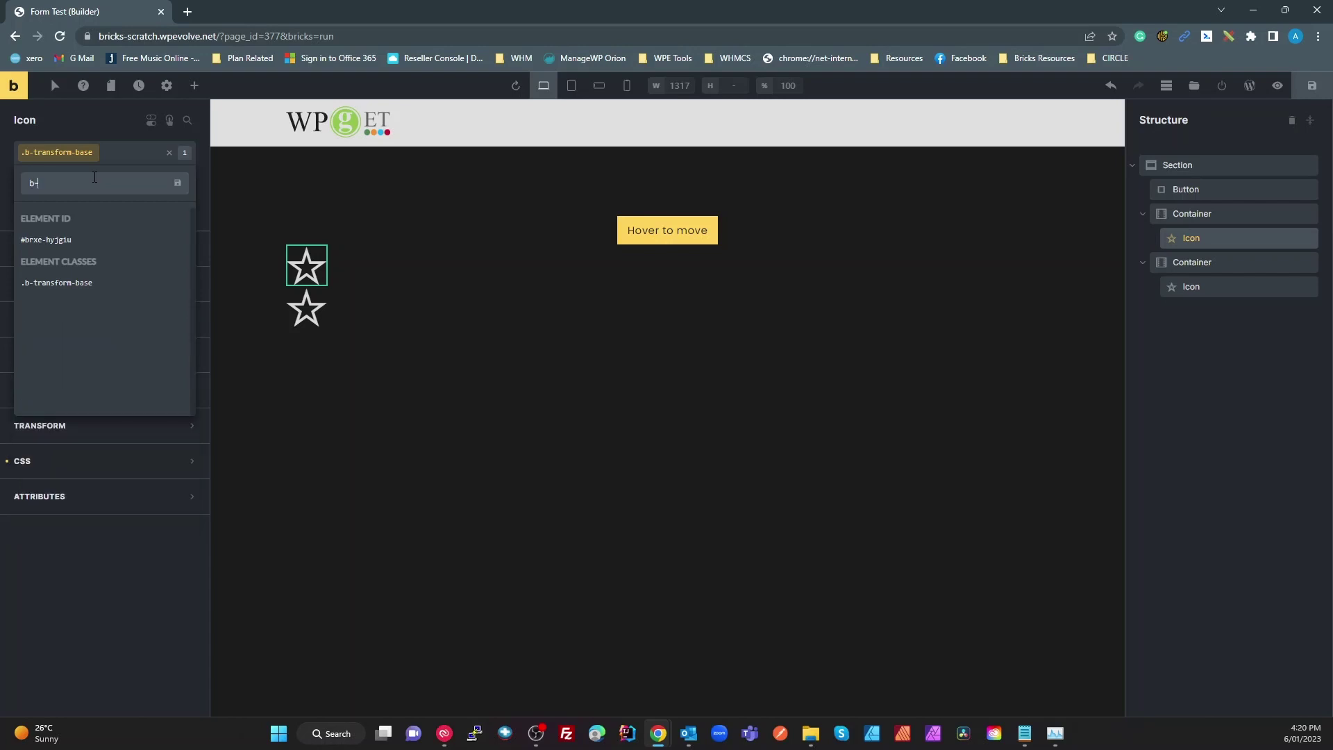
pyautogui.write('transform-x-20')
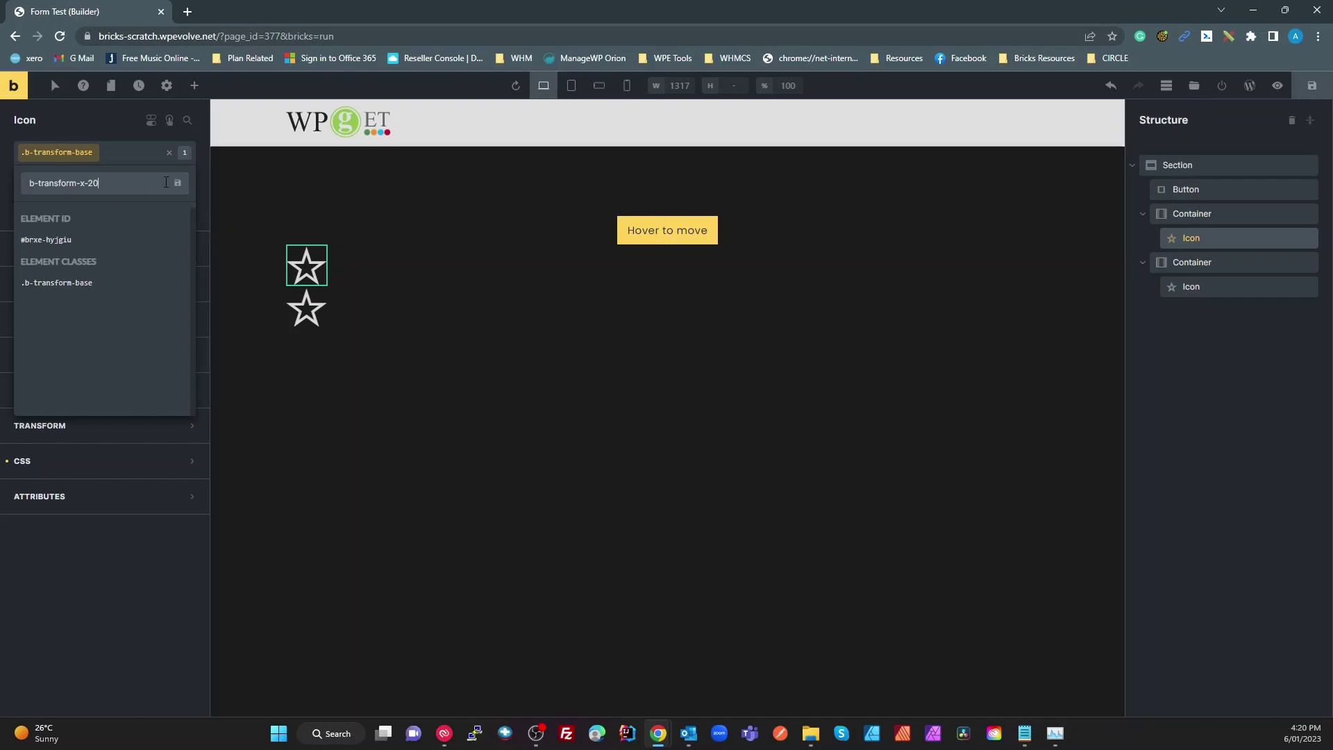
pyautogui.press('Return')
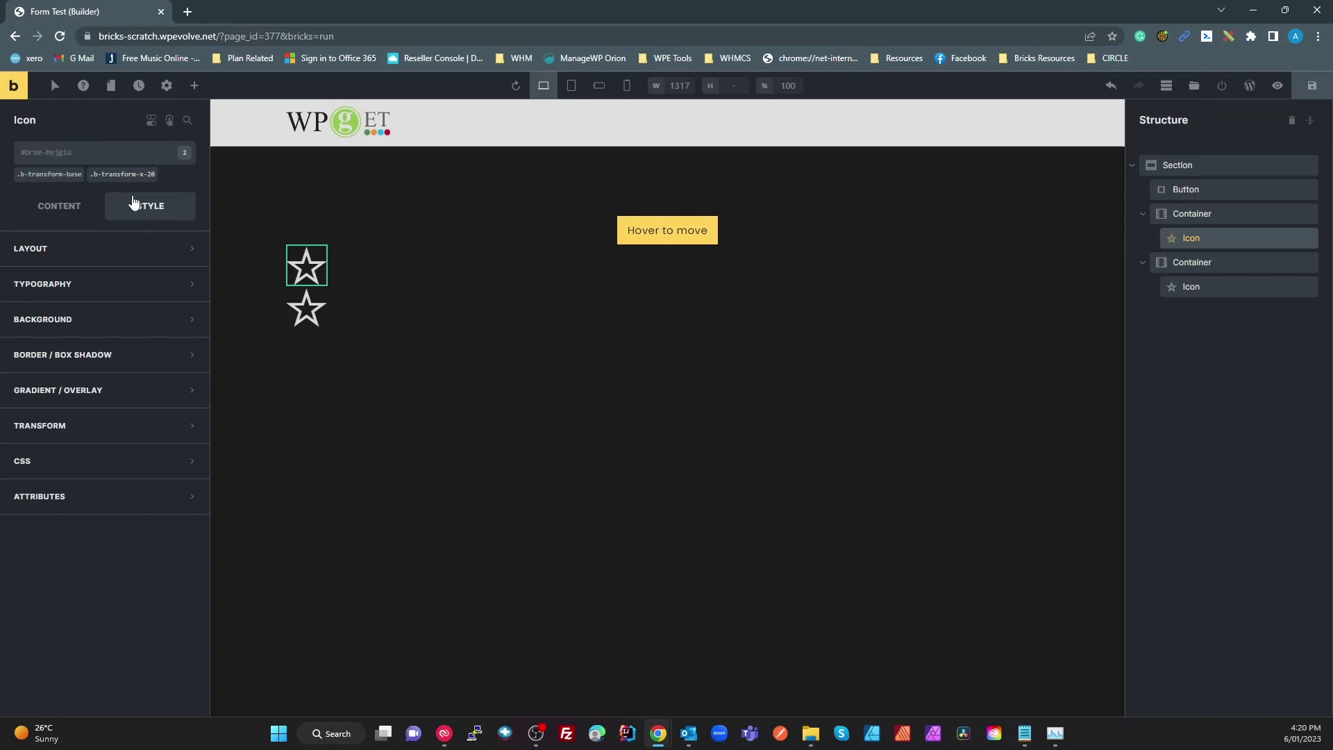
# - Make b-transform-x-20 the icon's active class and copy its name without renaming it
pyautogui.click(134, 178)
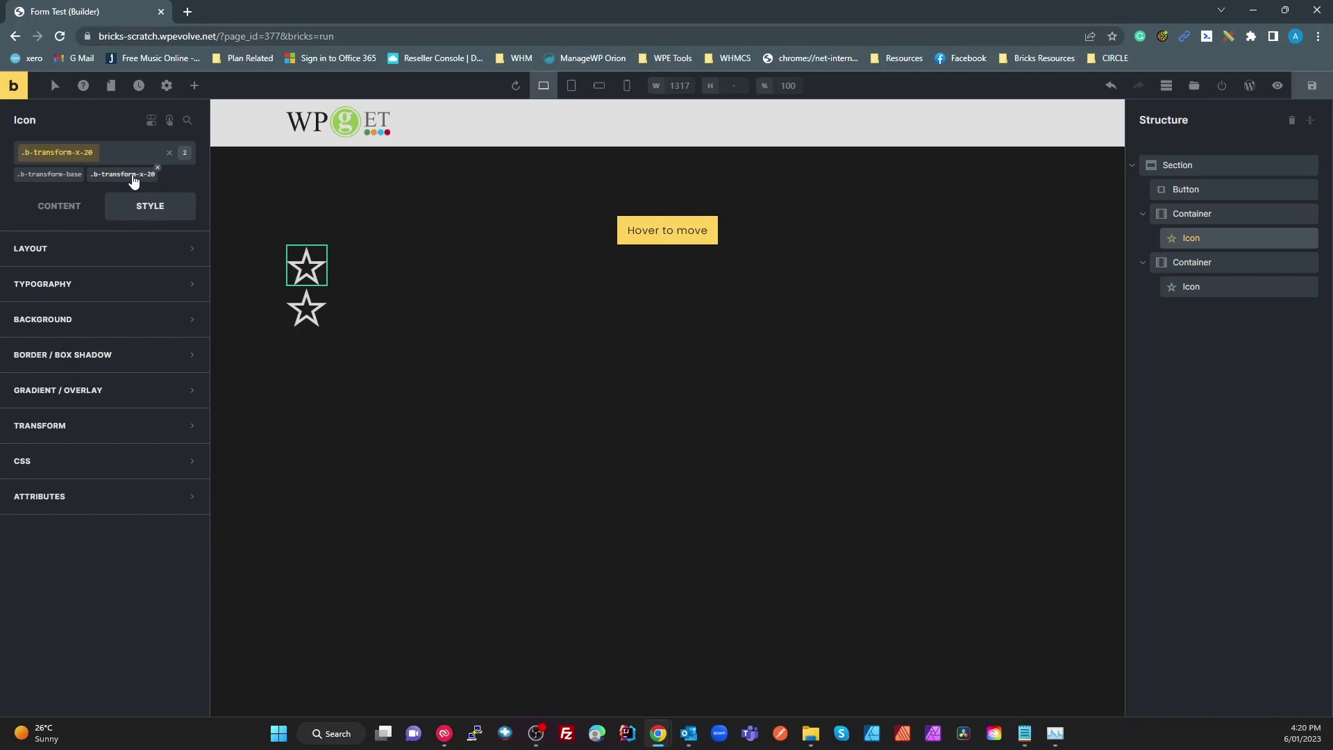
pyautogui.click(157, 154)
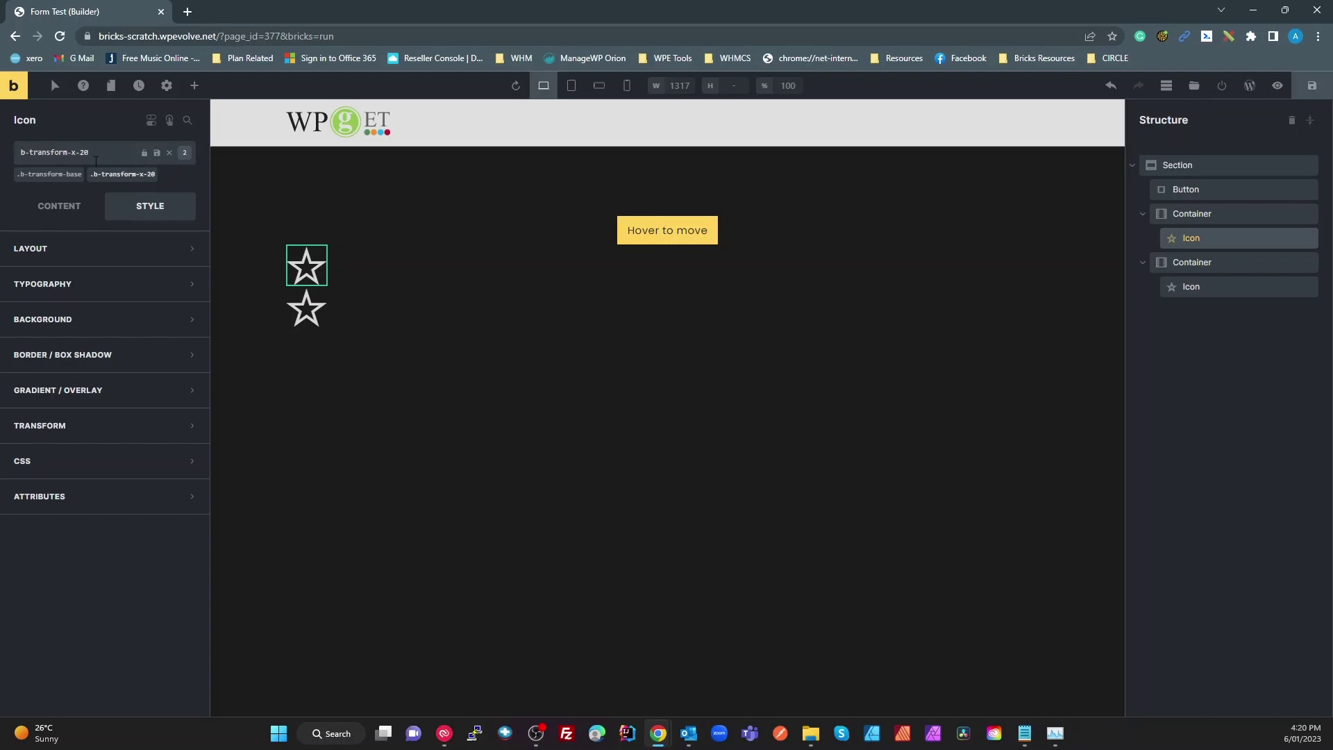
pyautogui.tripleClick(97, 153)
pyautogui.hotkey('ctrl', 'c')
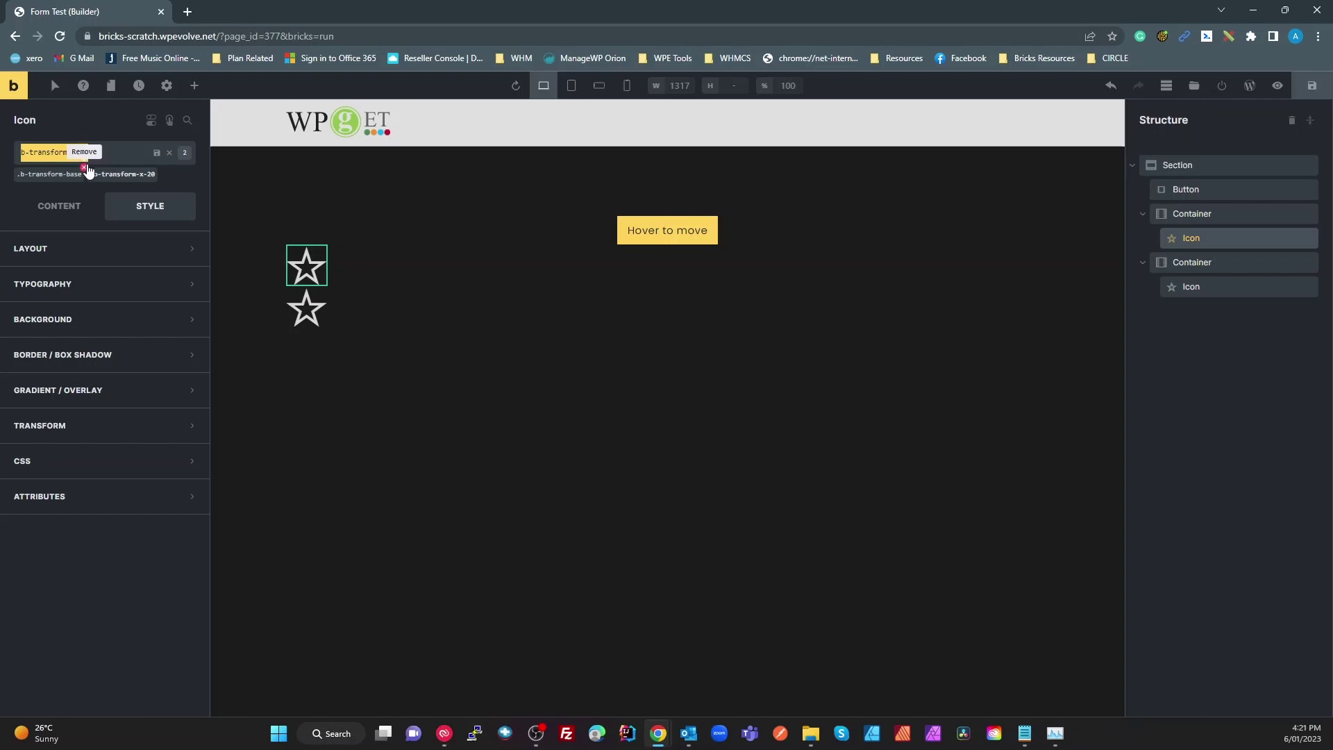
pyautogui.click(111, 152)
pyautogui.press('Escape')
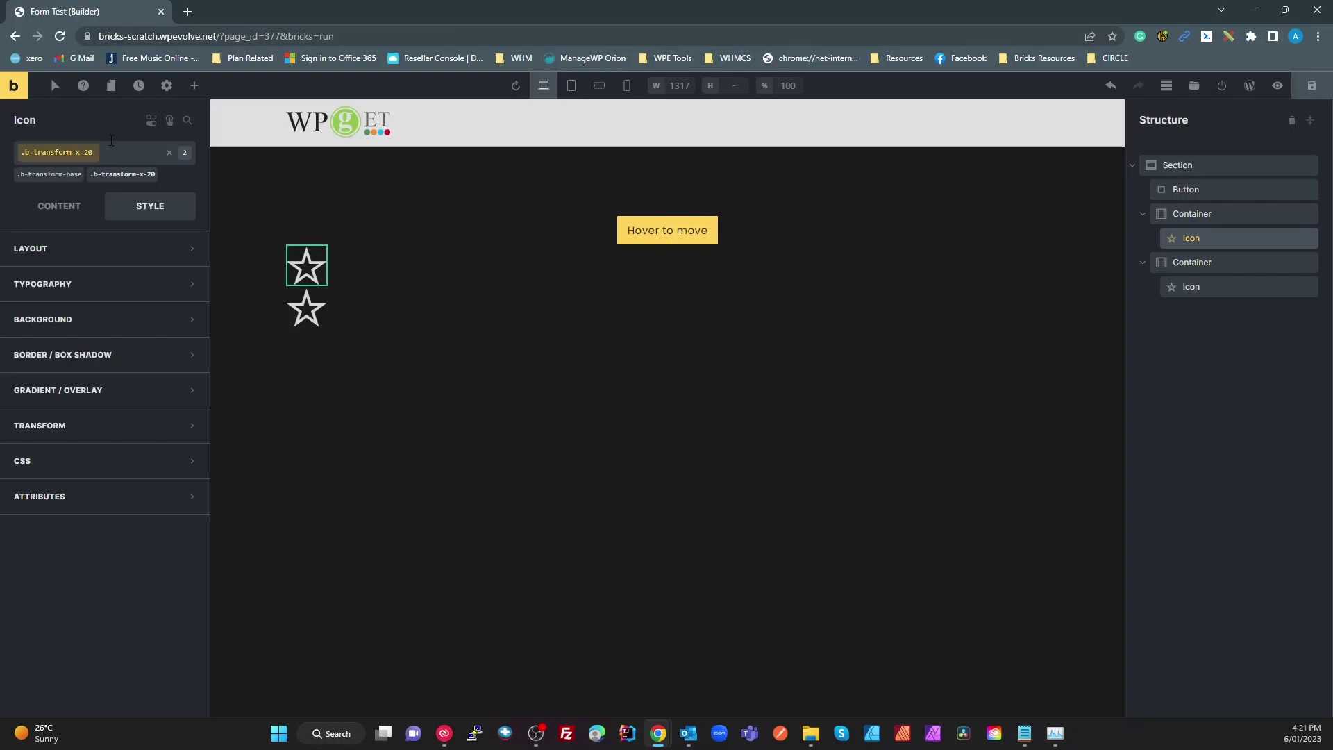
# - Add a third class named b-transform-x-20--active to the first container's icon
pyautogui.click(111, 154)
pyautogui.hotkey('ctrl', 'v')
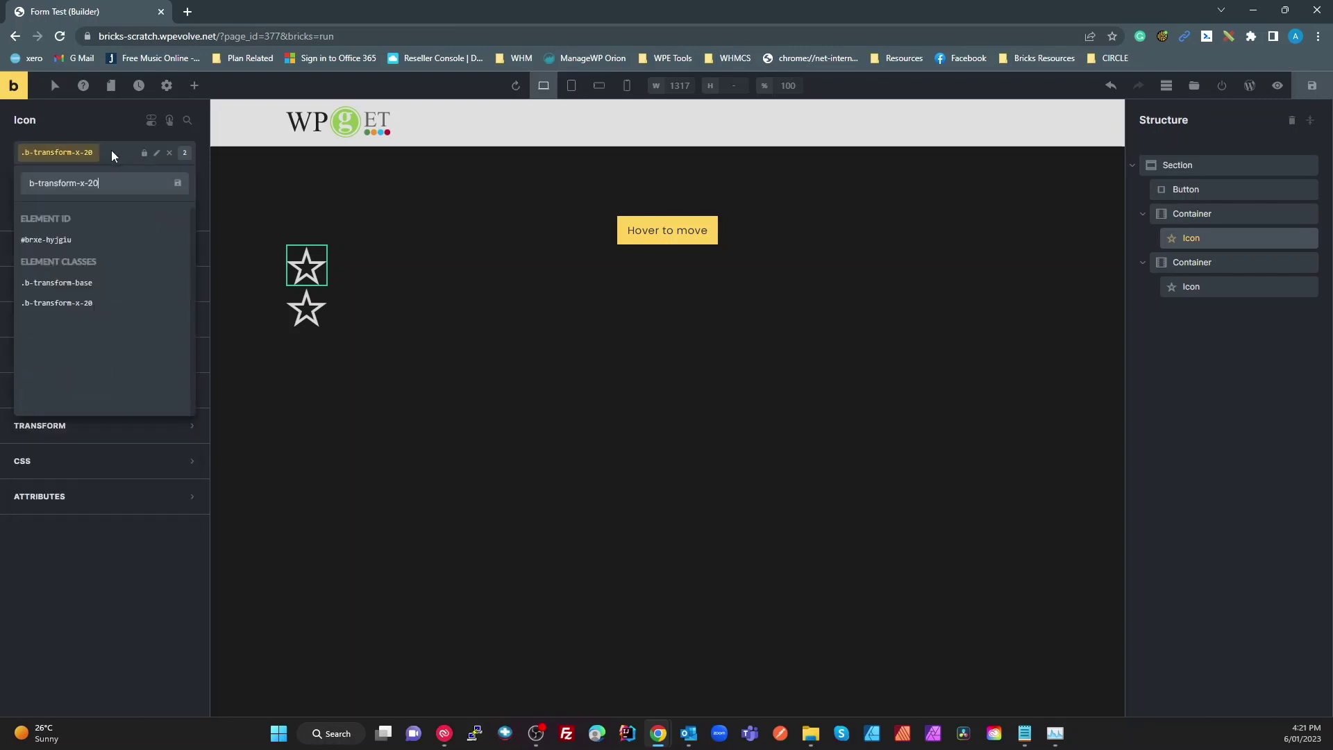
pyautogui.write('--acti')
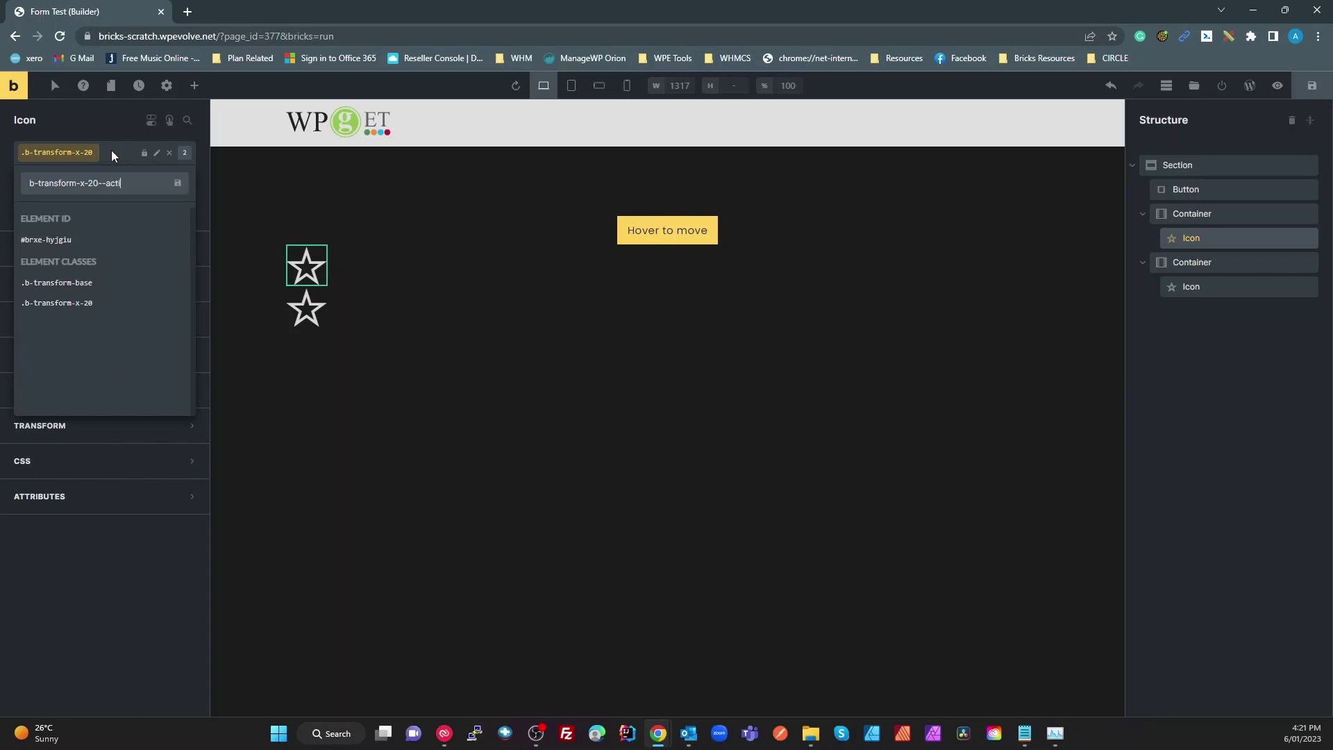
pyautogui.write('ve')
pyautogui.press('Return')
pyautogui.hotkey('ctrl', 'c')
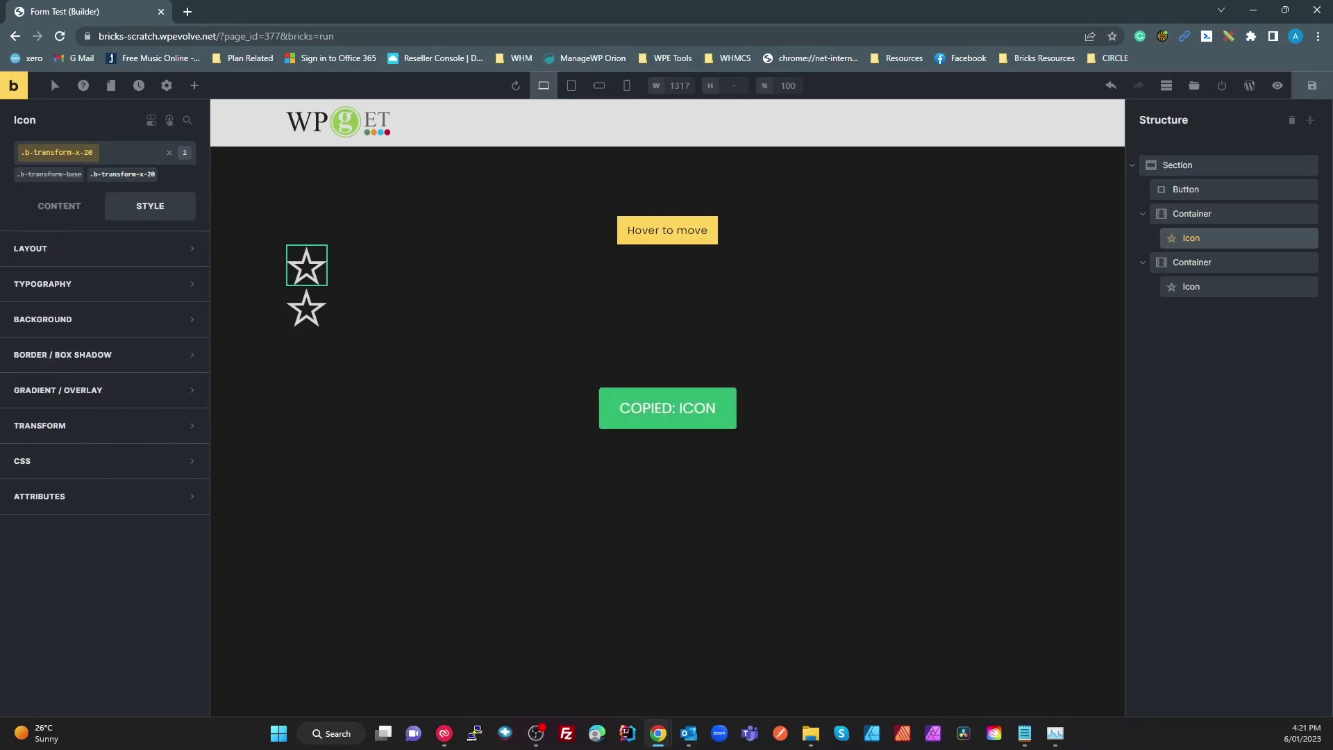
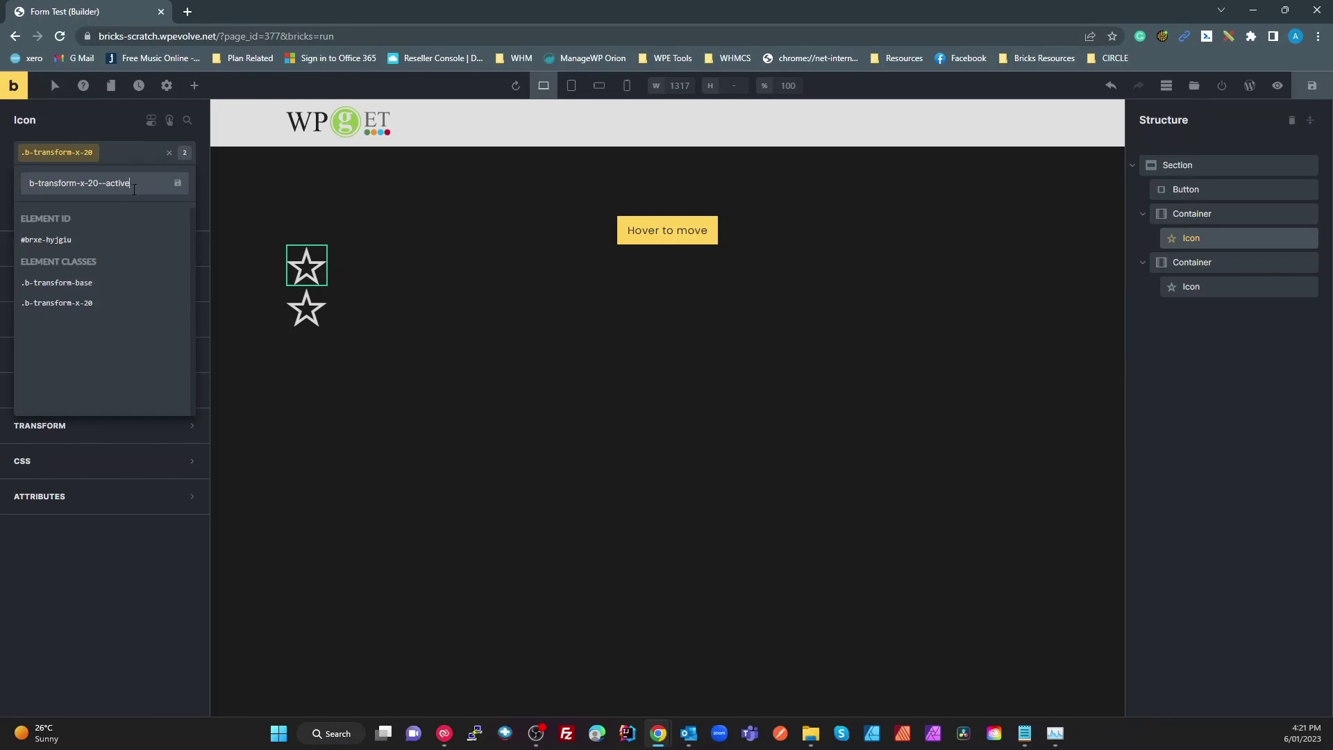
pyautogui.press('Return')
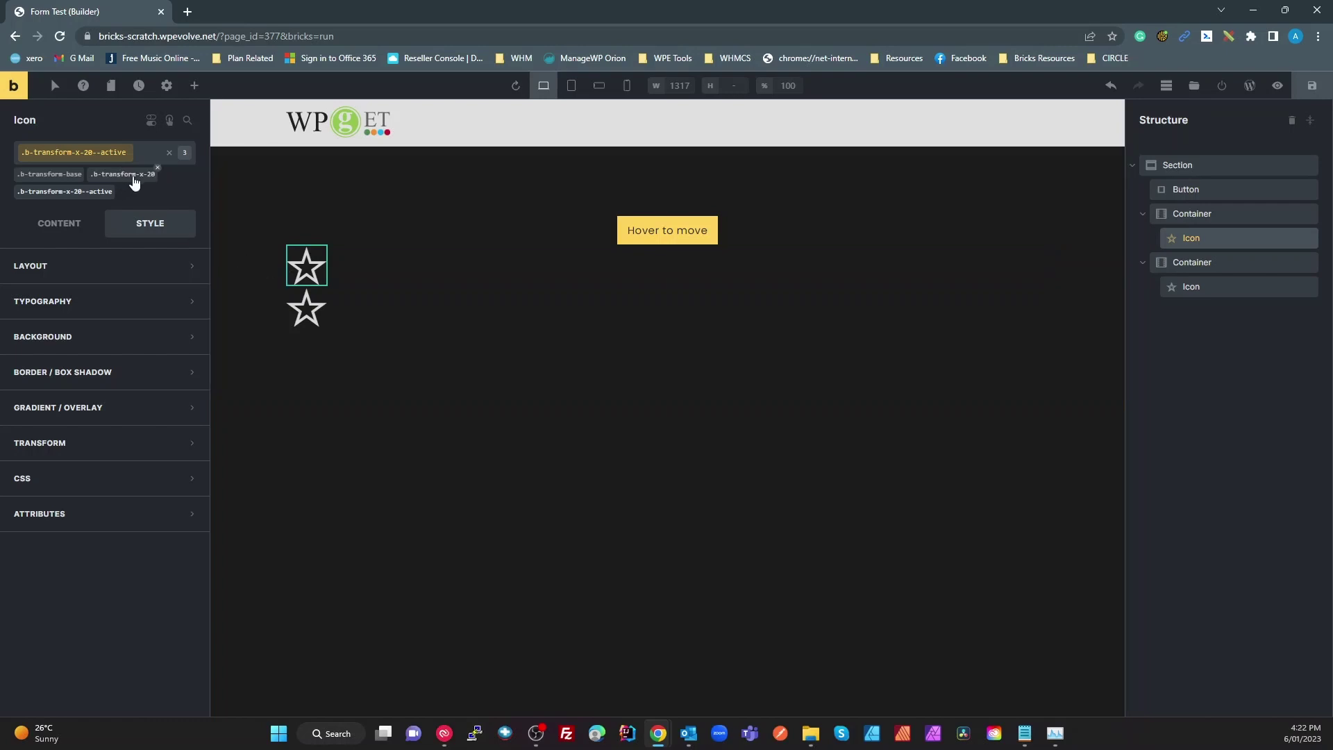
# - Set Translate X to -20px in the transform of the b-transform-x-20--active class
pyautogui.click(97, 199)
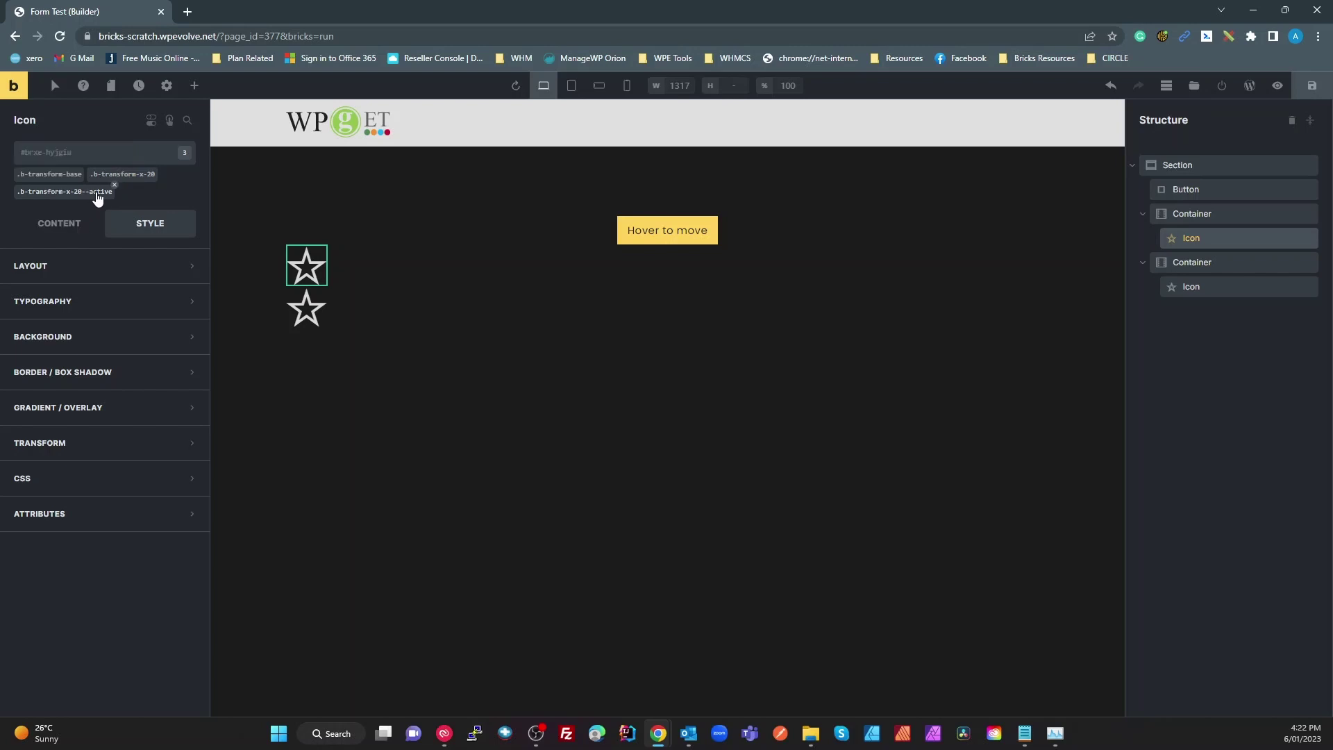
pyautogui.click(97, 199)
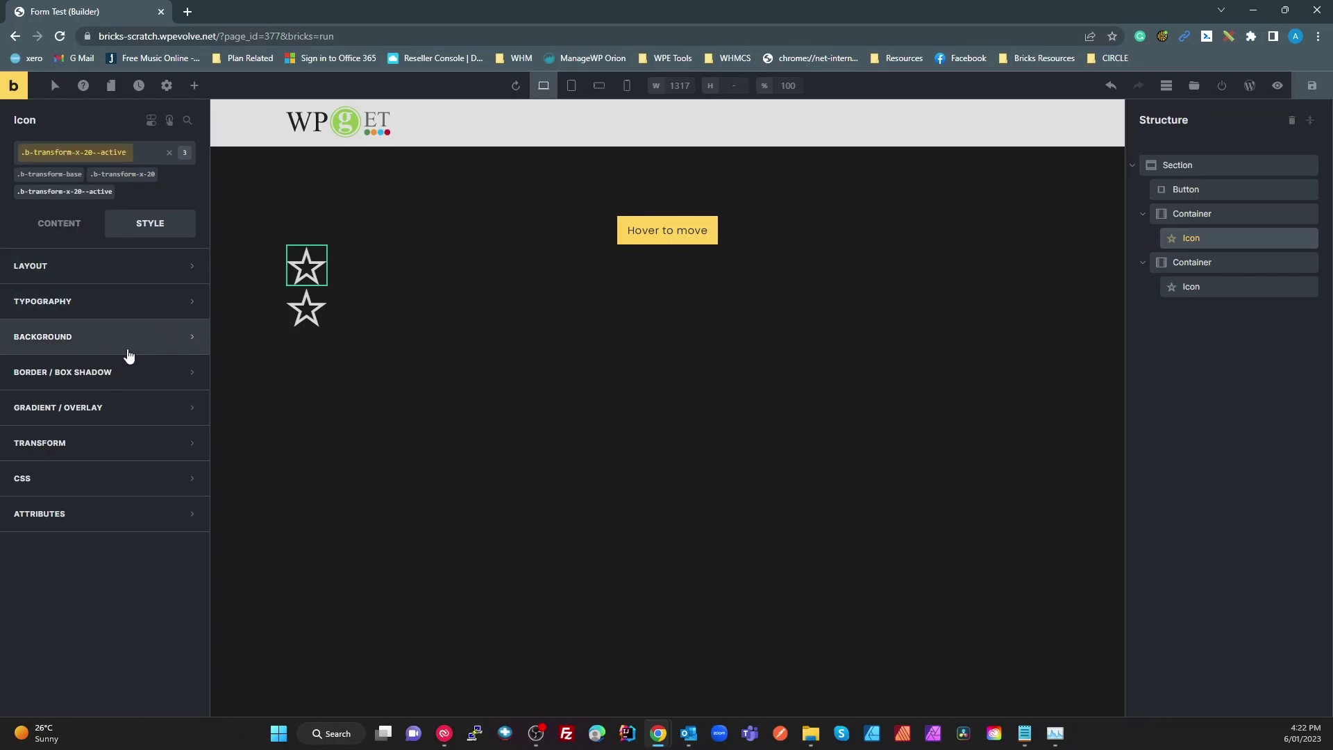
pyautogui.click(99, 456)
pyautogui.click(186, 475)
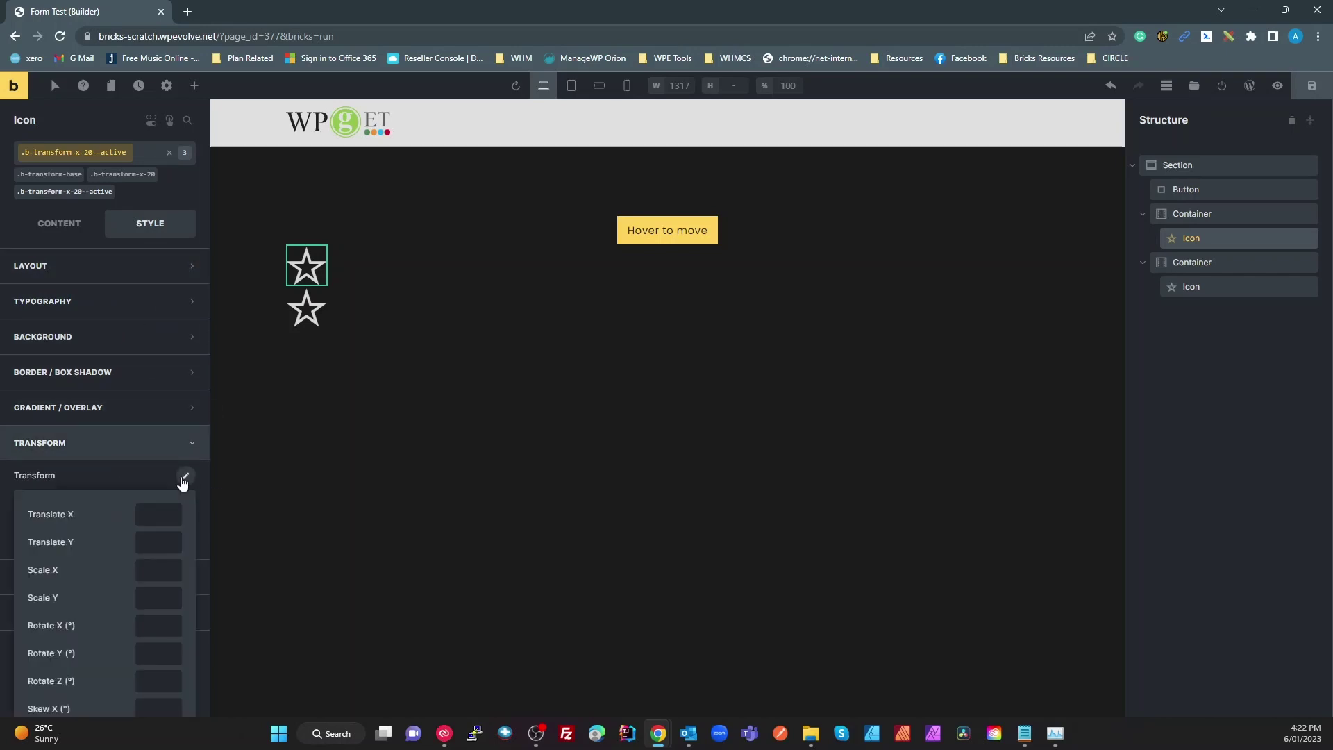
pyautogui.click(158, 514)
pyautogui.write('-')
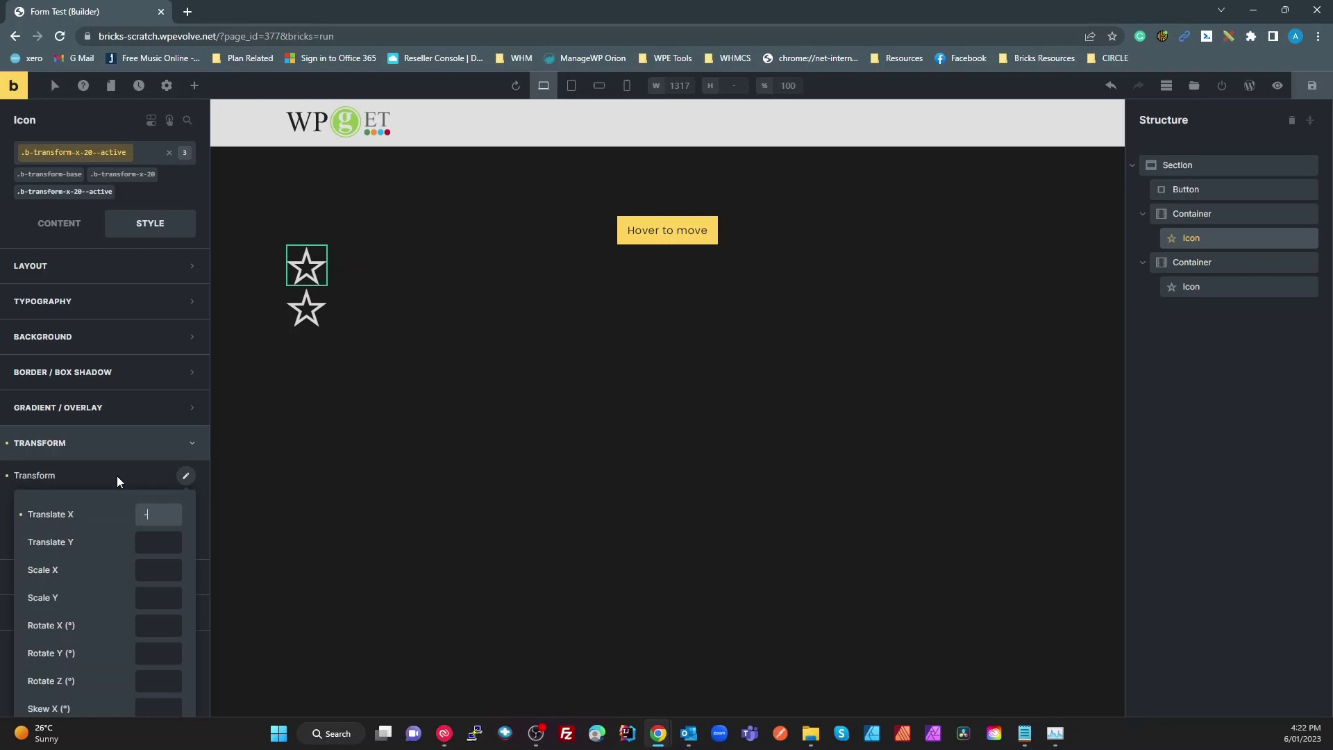
pyautogui.write('20px')
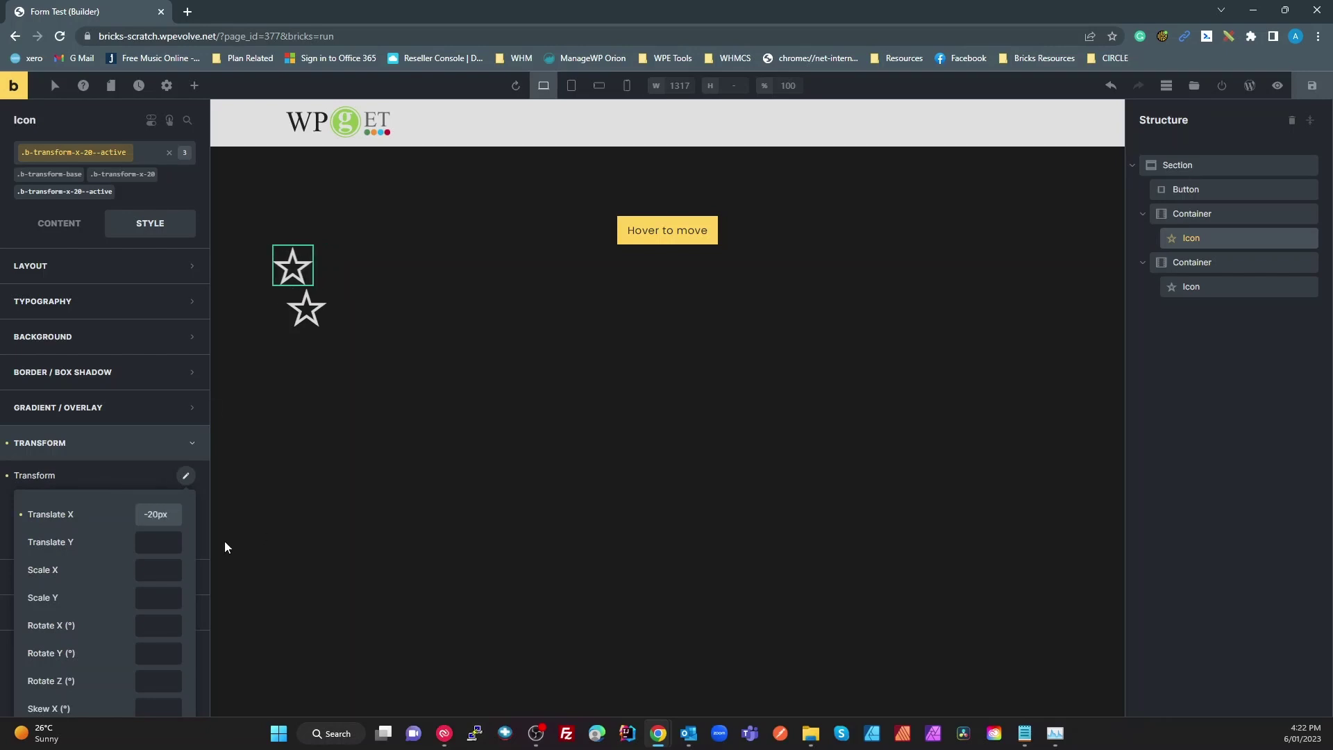
# - Set the CSS transition of the b-transform-x-20--active class to "all .6s ease-out"
pyautogui.click(107, 472)
pyautogui.click(41, 579)
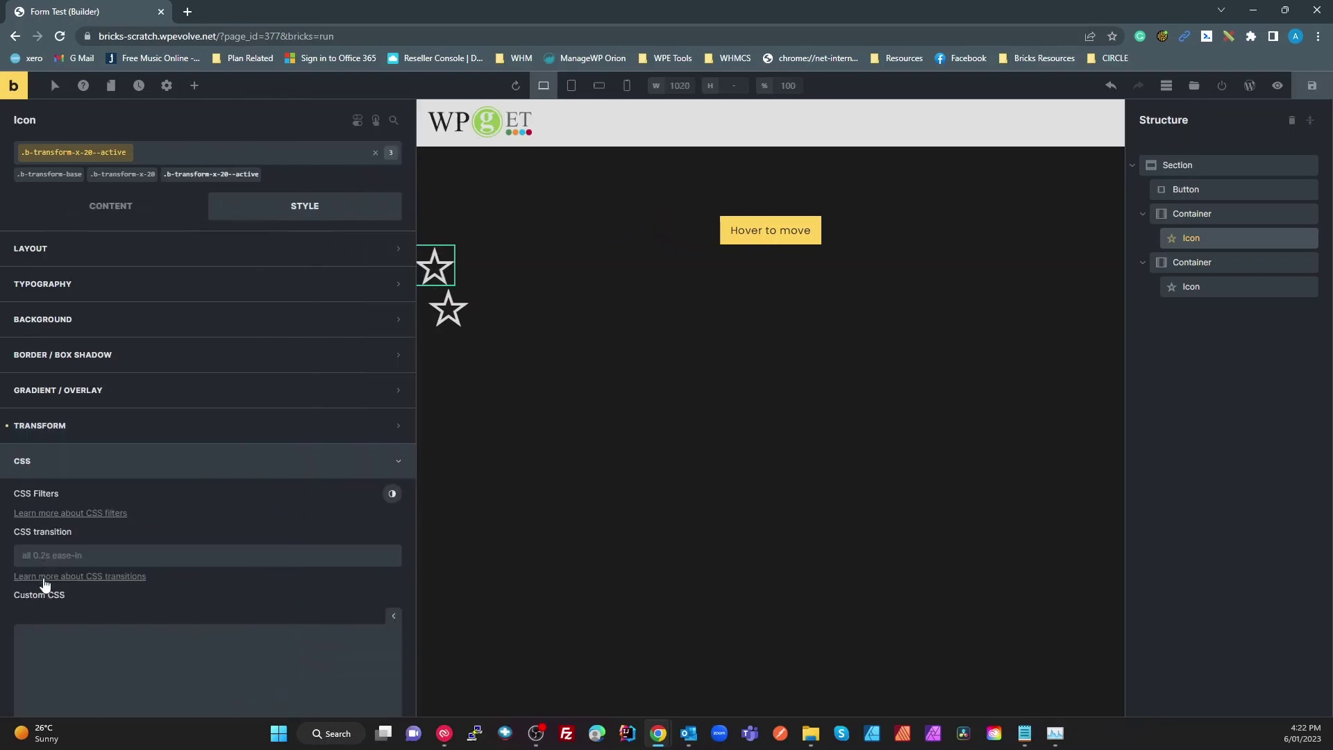
pyautogui.click(52, 554)
pyautogui.write('a')
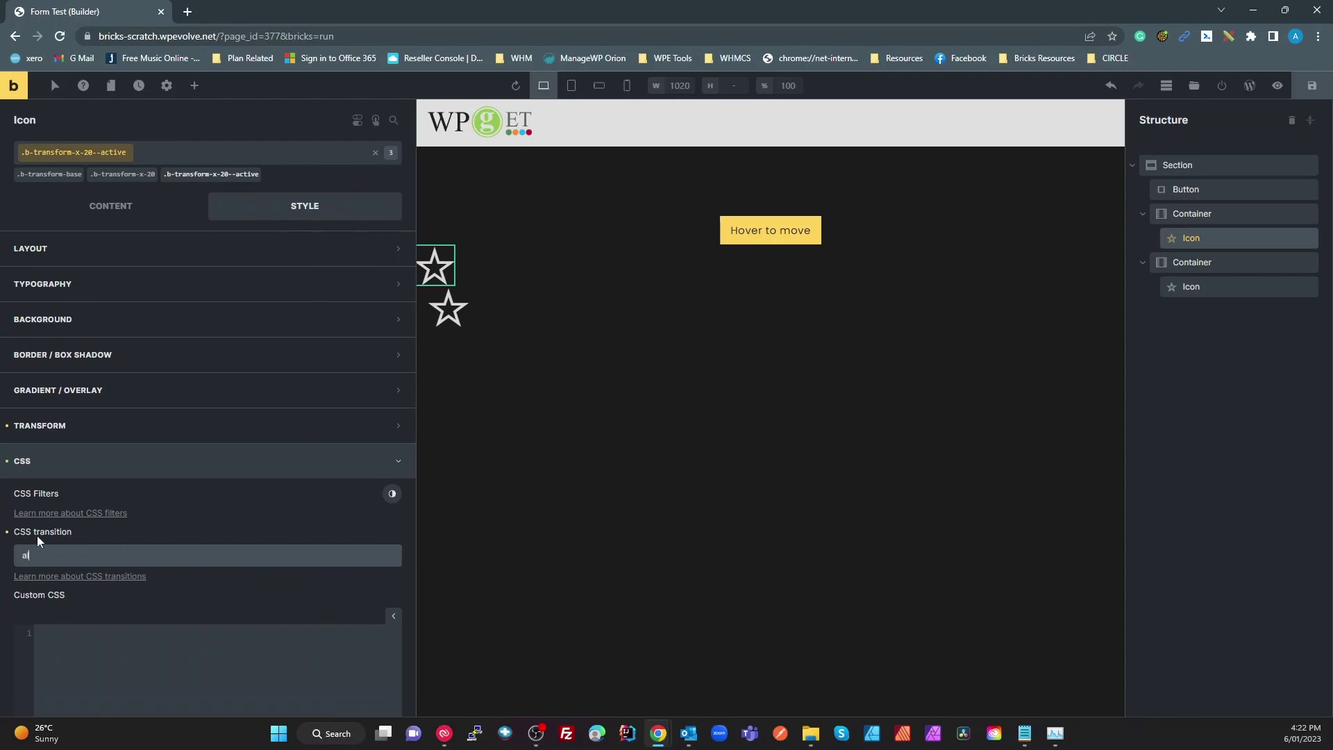
pyautogui.write('ll')
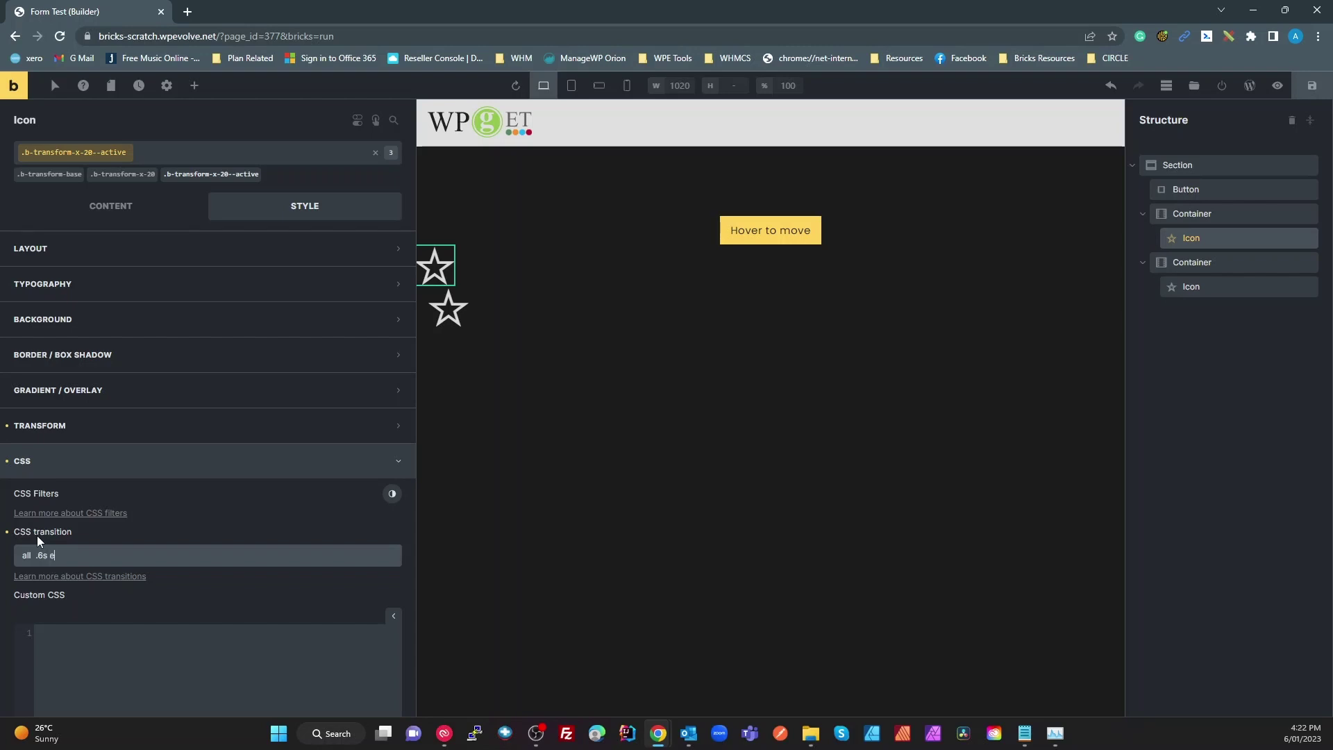
pyautogui.write('.6s ease-out')
# - Copy the name of the b-transform-x-20--active class without renaming it
pyautogui.click(362, 153)
pyautogui.moveTo(123, 152); pyautogui.dragTo(18, 141)
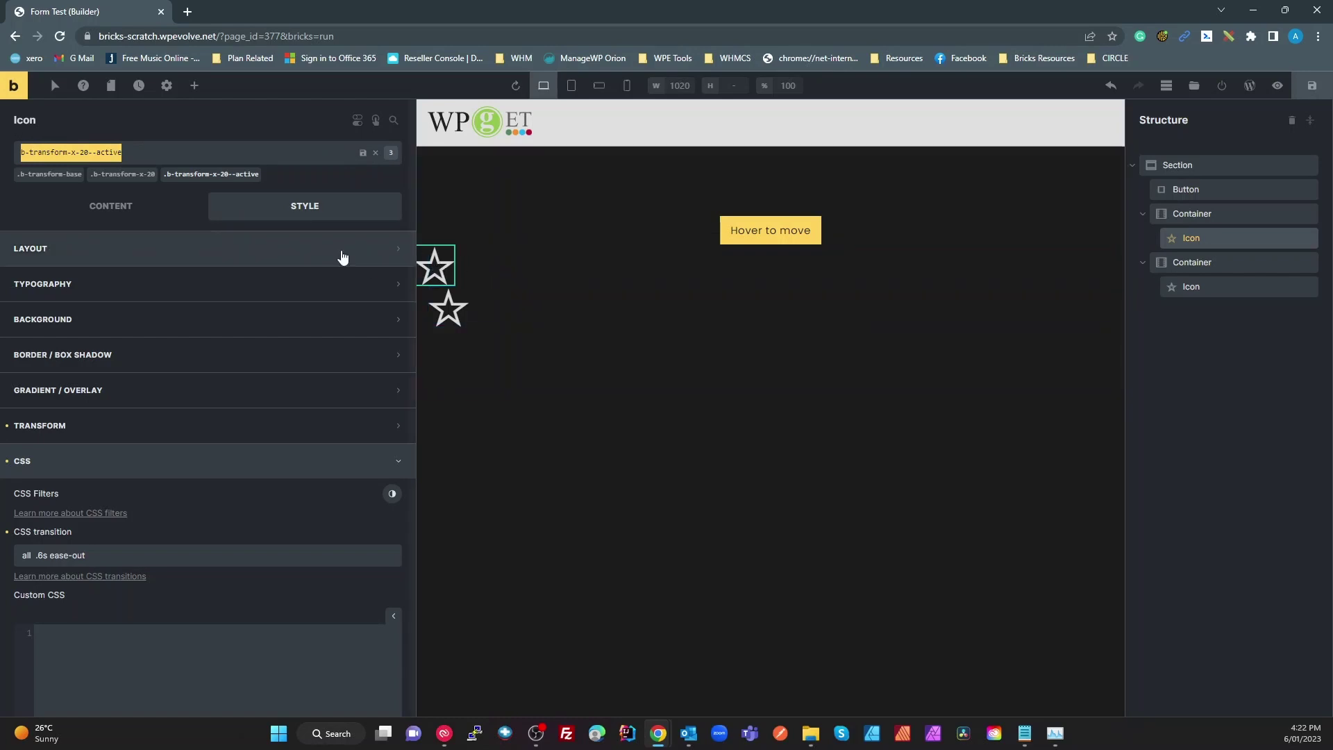
pyautogui.click(445, 265)
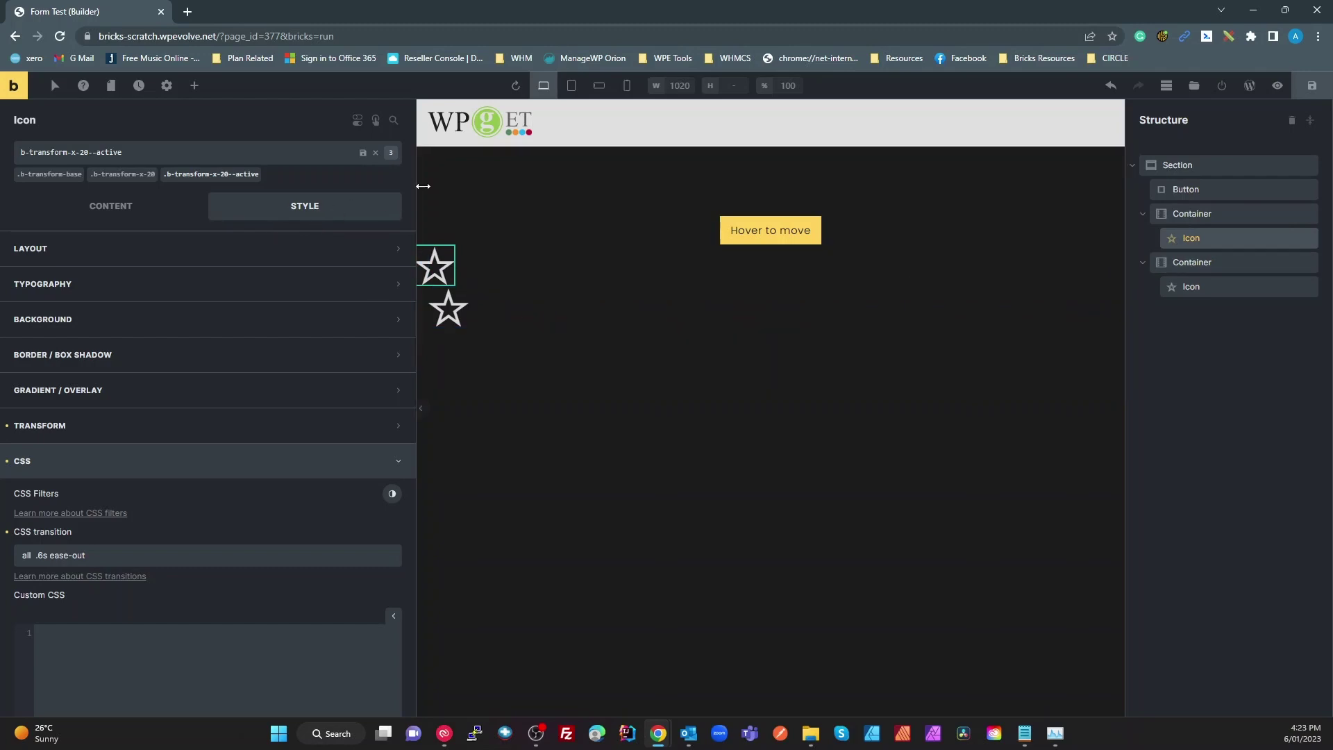
pyautogui.click(783, 230)
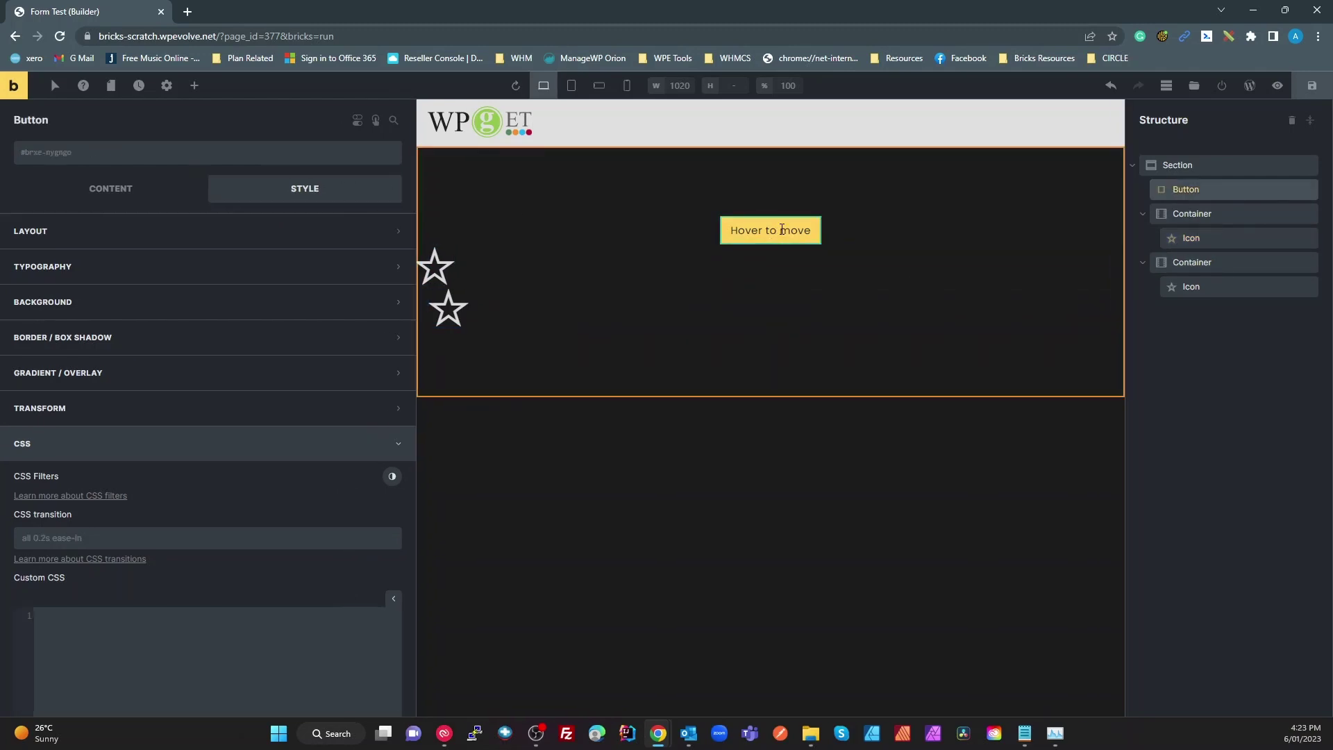
pyautogui.click(455, 315)
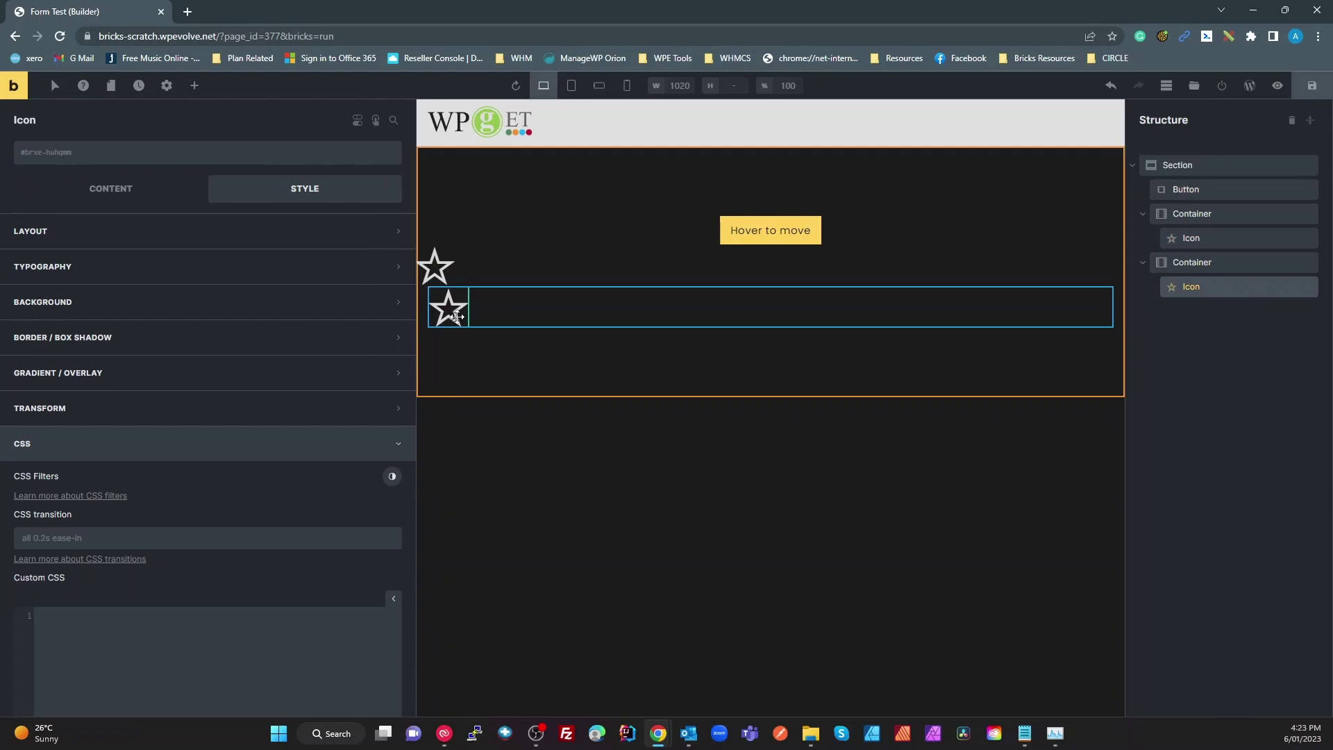
pyautogui.click(571, 324)
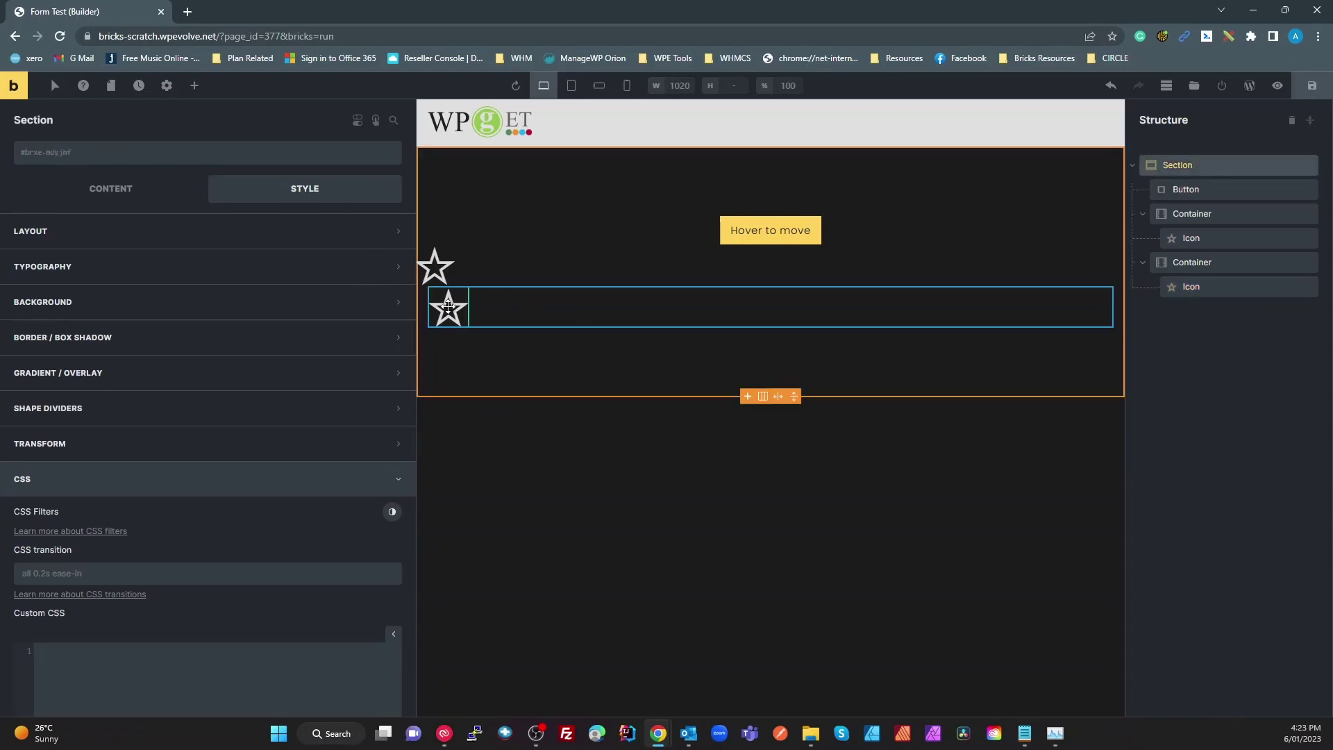
# - Assign the existing classes b-transform-base and b-transform-x-20 to the icon in the second container
pyautogui.click(448, 307)
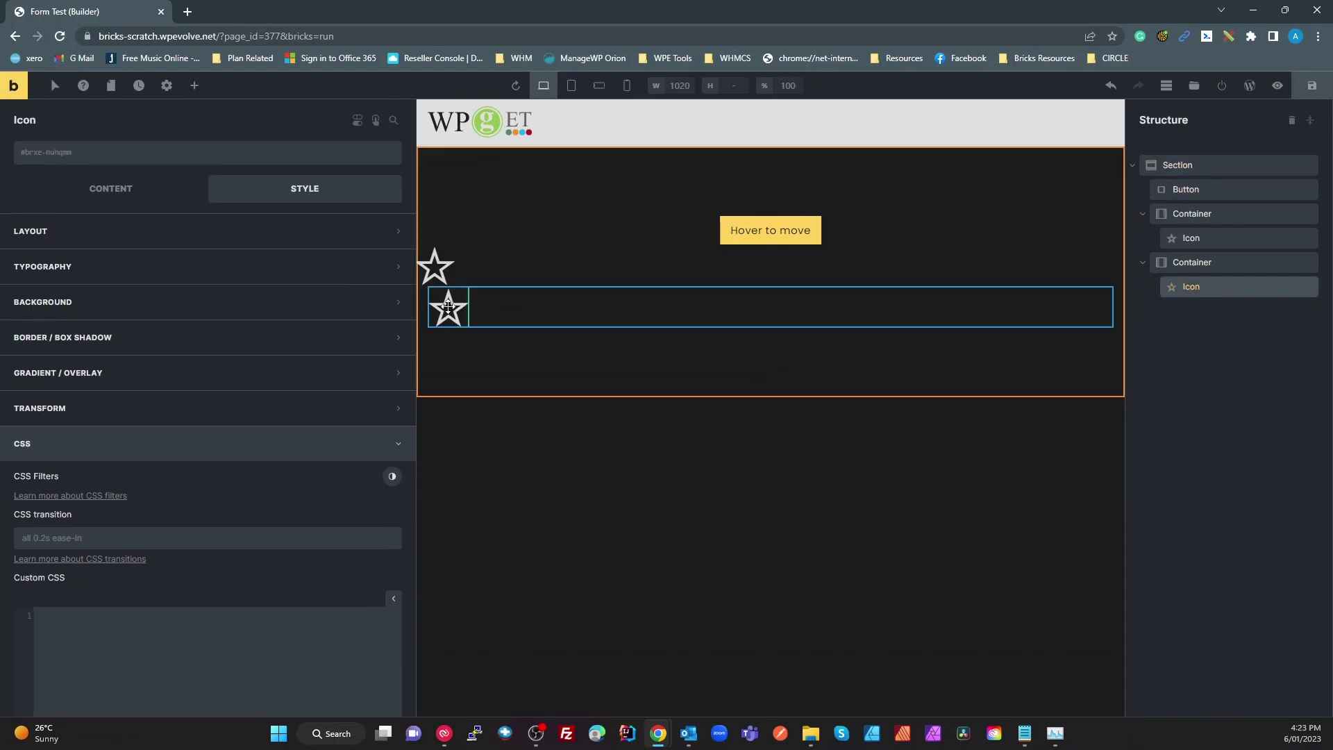
pyautogui.click(147, 157)
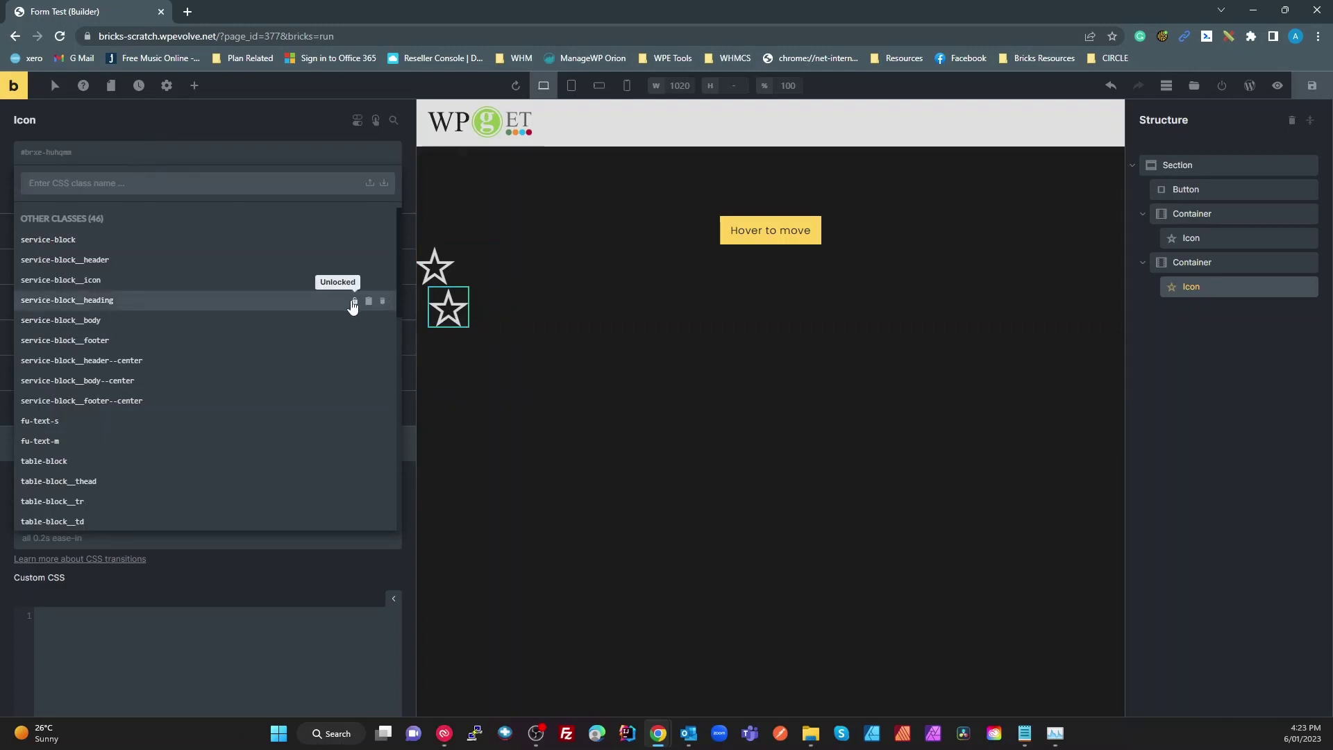
pyautogui.write('tran')
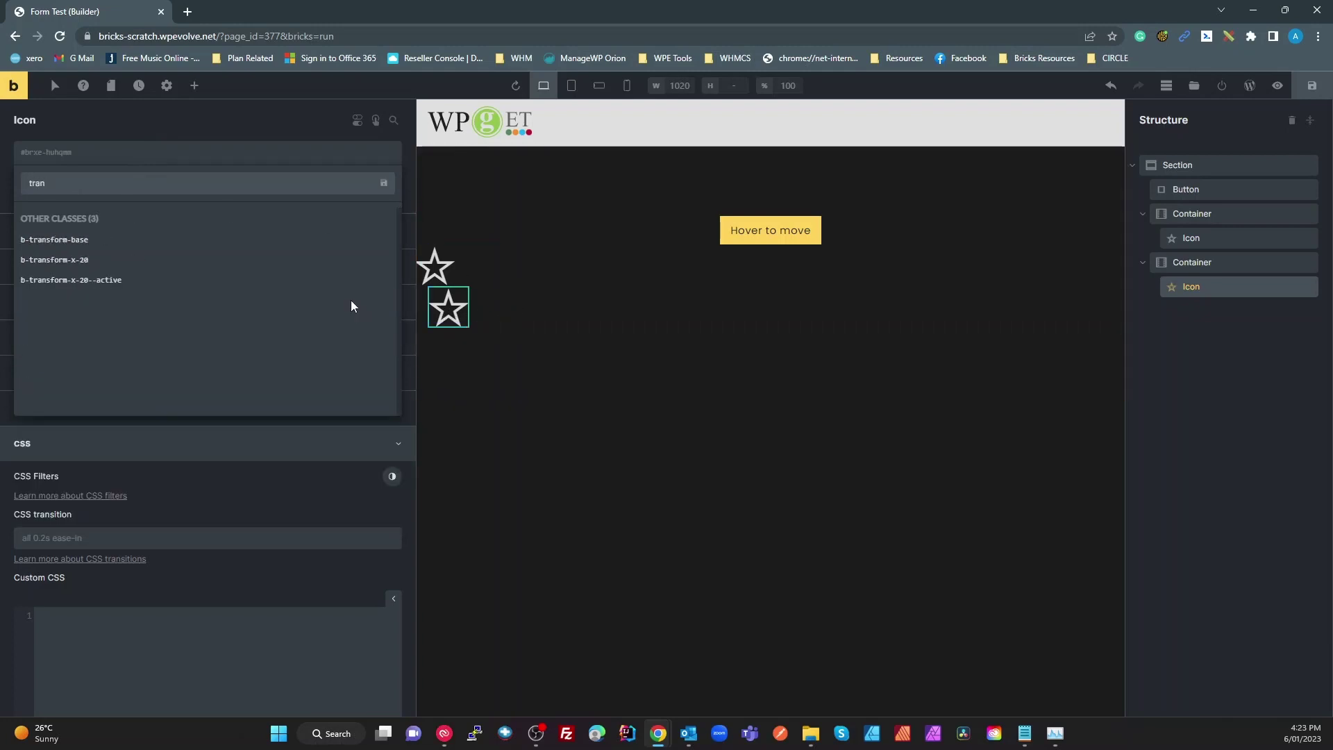
pyautogui.click(101, 239)
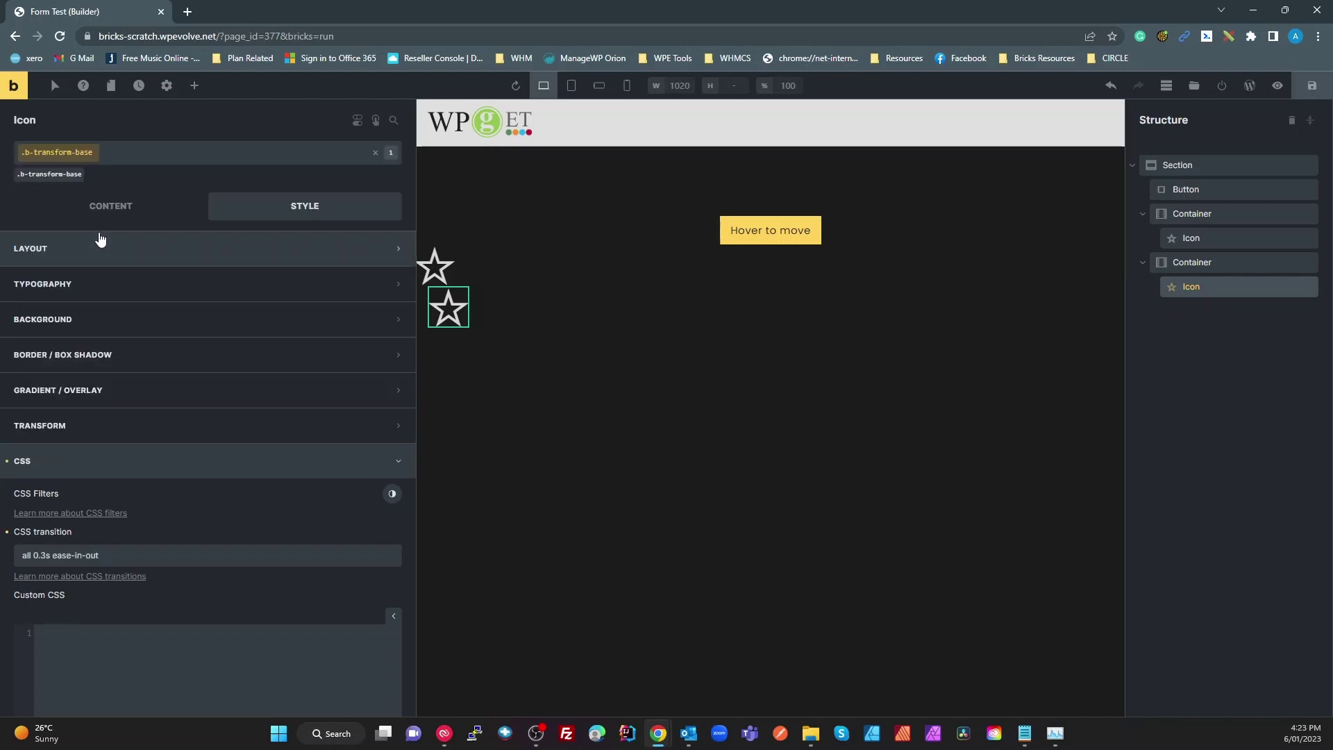
pyautogui.click(116, 151)
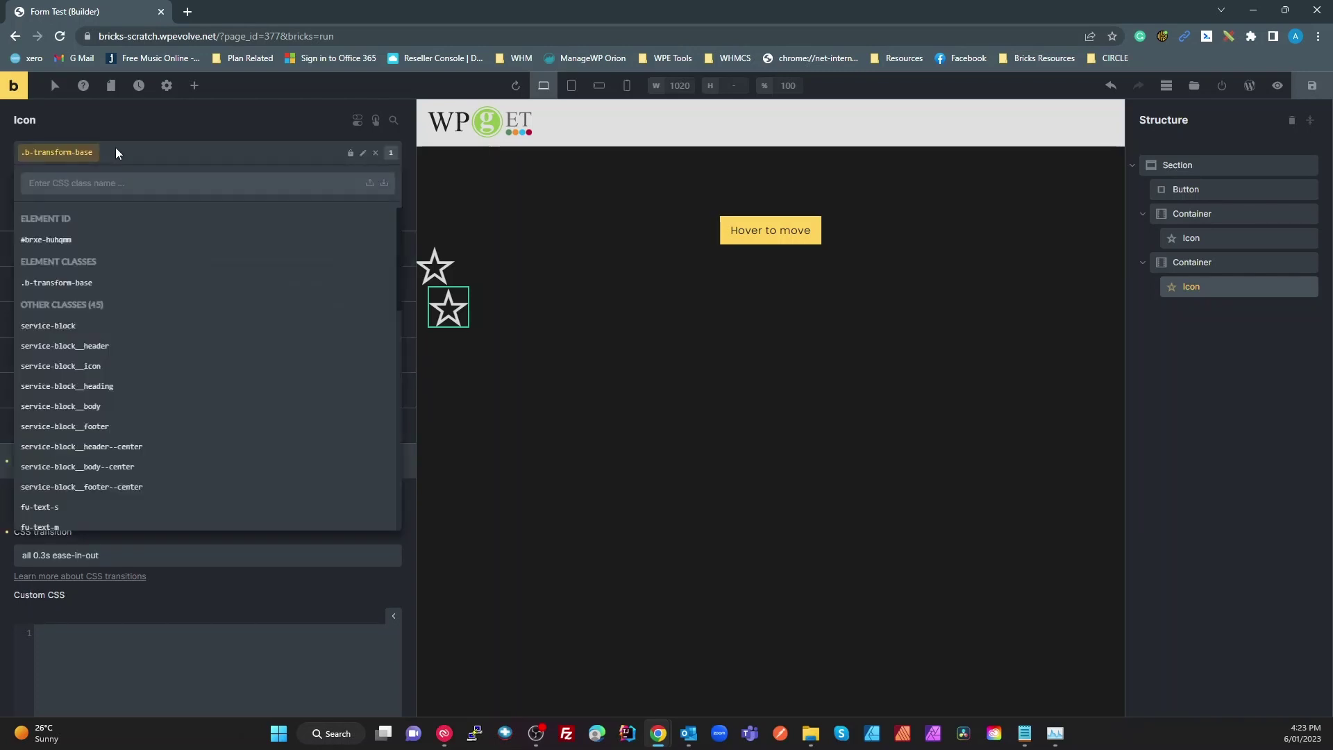
pyautogui.write('trans')
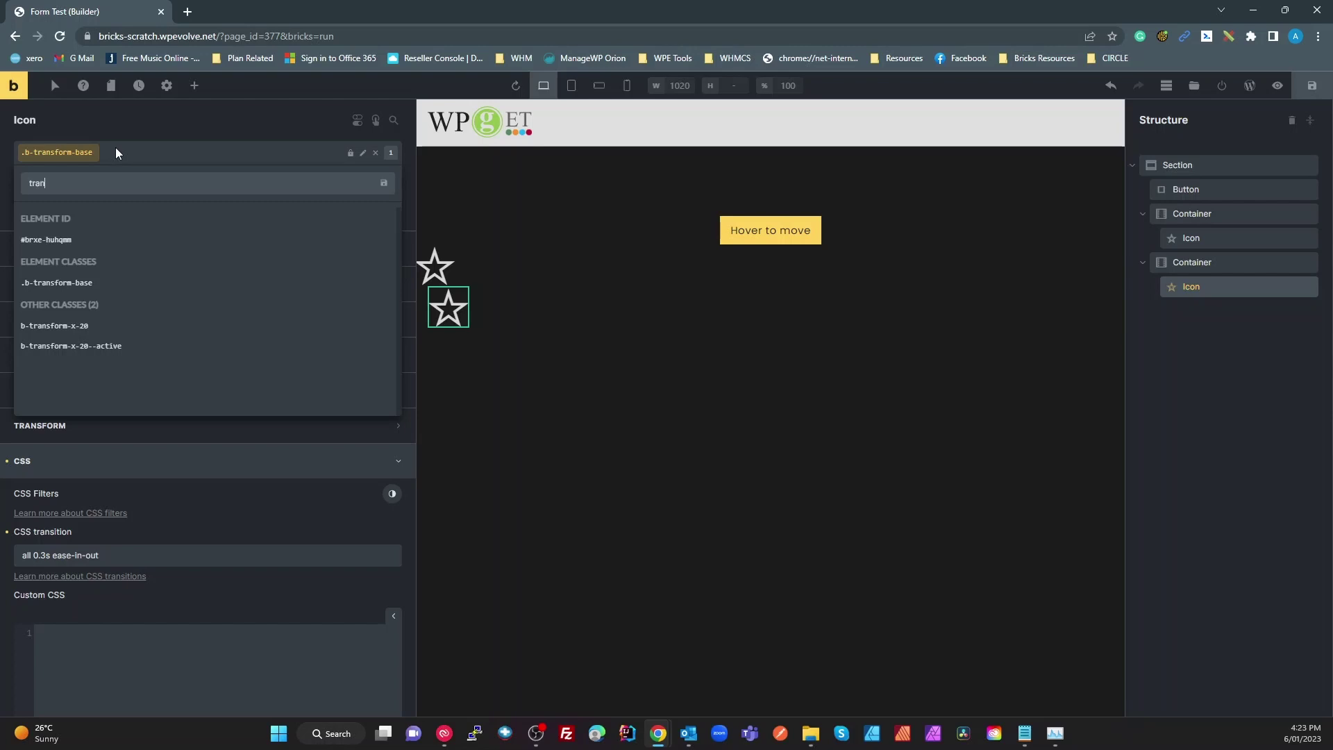
pyautogui.click(80, 326)
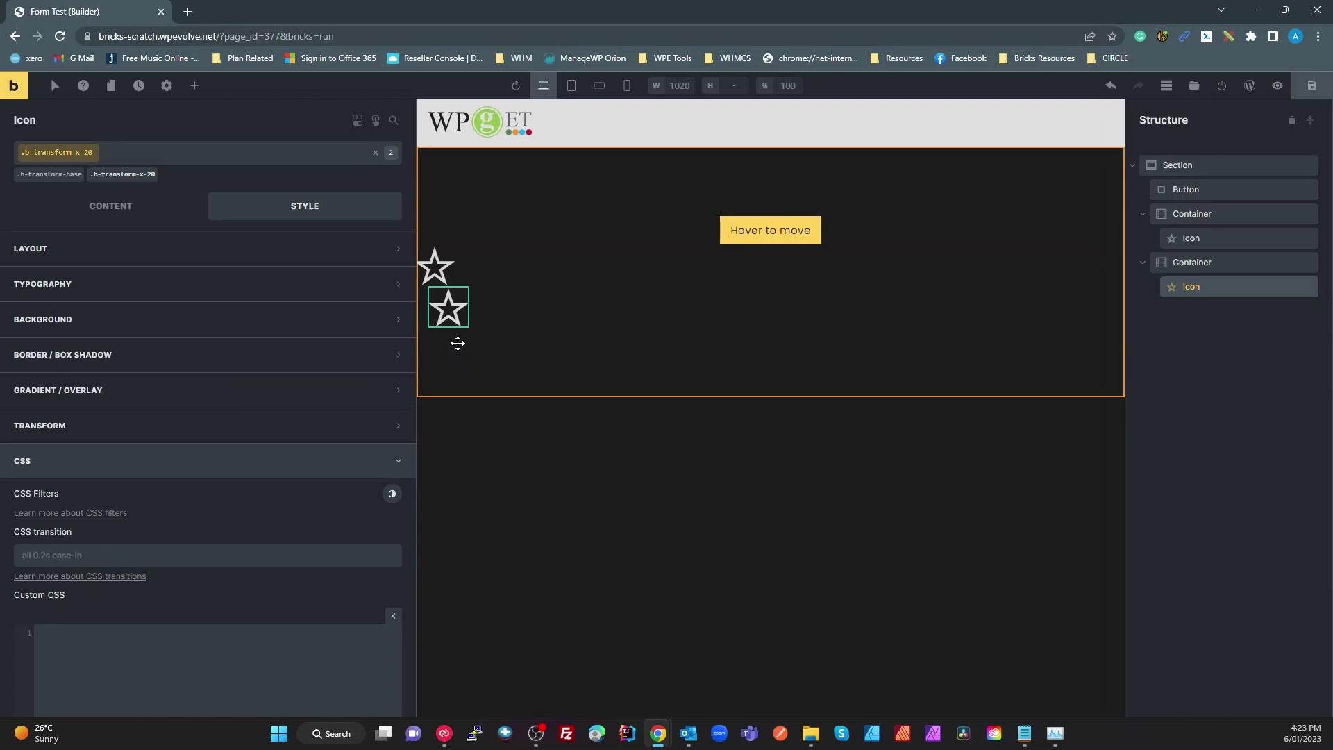
# - Add an interaction to the "Hover to move" button with Mouse enter as its trigger
pyautogui.click(783, 231)
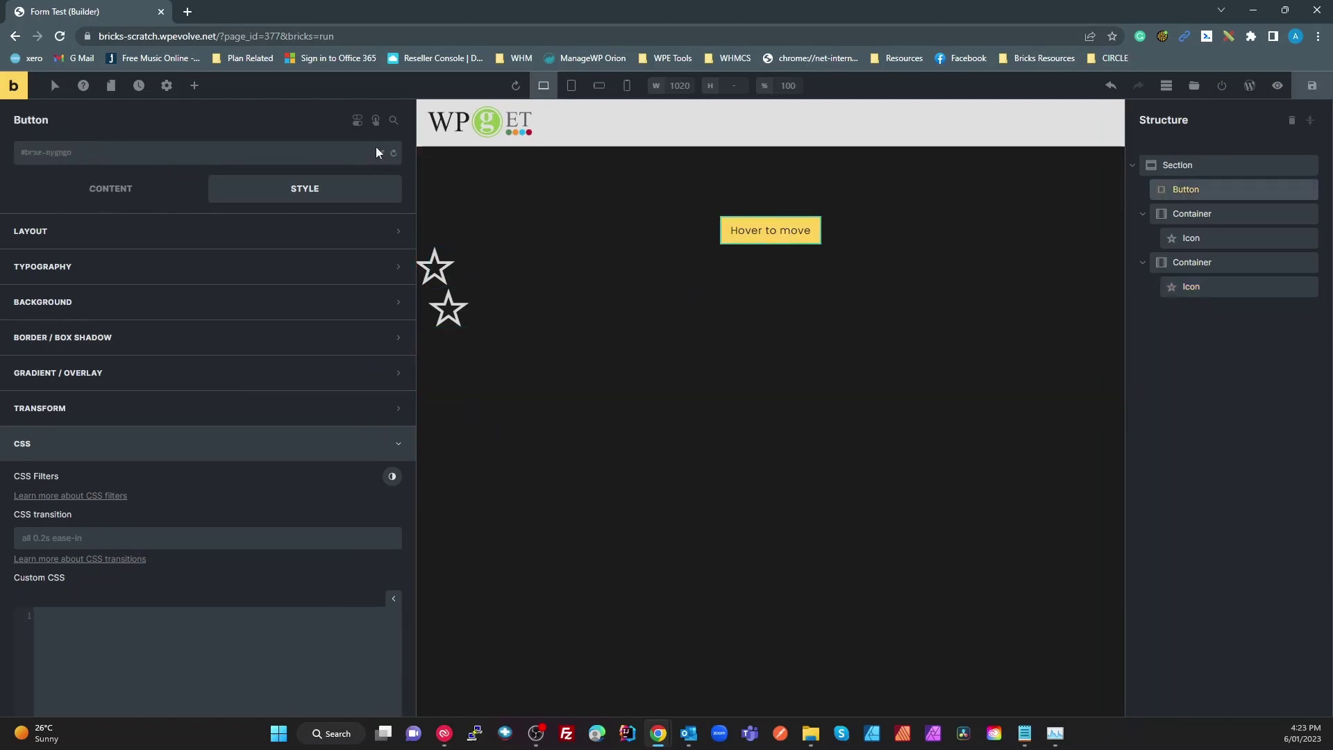
pyautogui.click(376, 120)
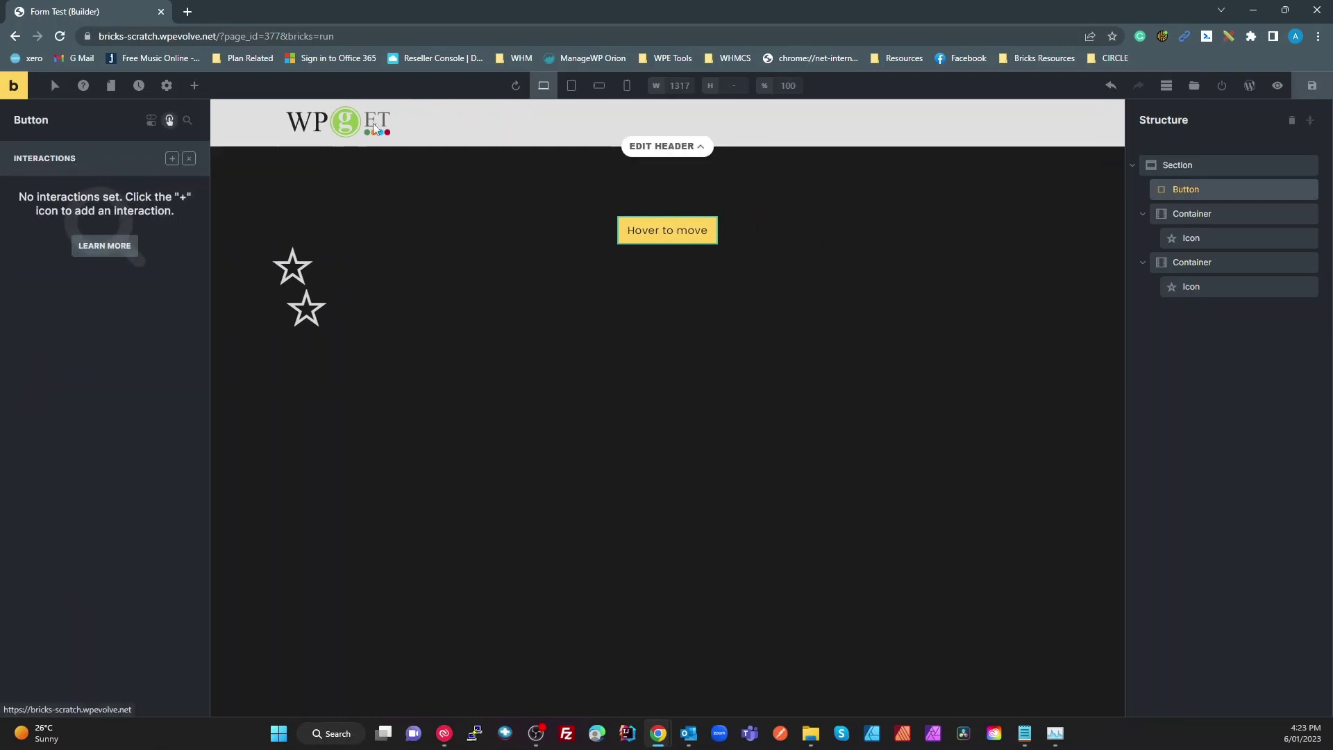
pyautogui.click(171, 160)
pyautogui.click(81, 258)
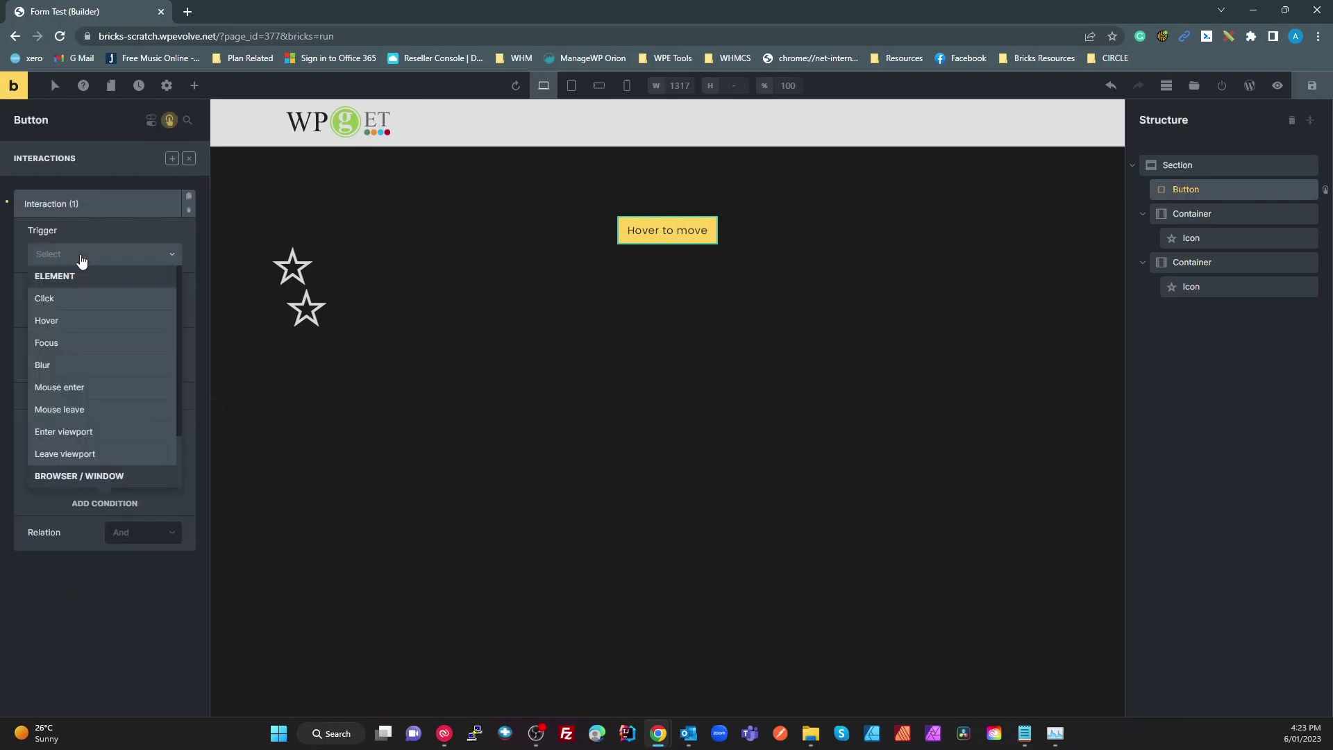
pyautogui.click(81, 389)
# - Make the Mouse enter interaction set an attribute with key class and value b-transform-x-20--active
pyautogui.click(77, 309)
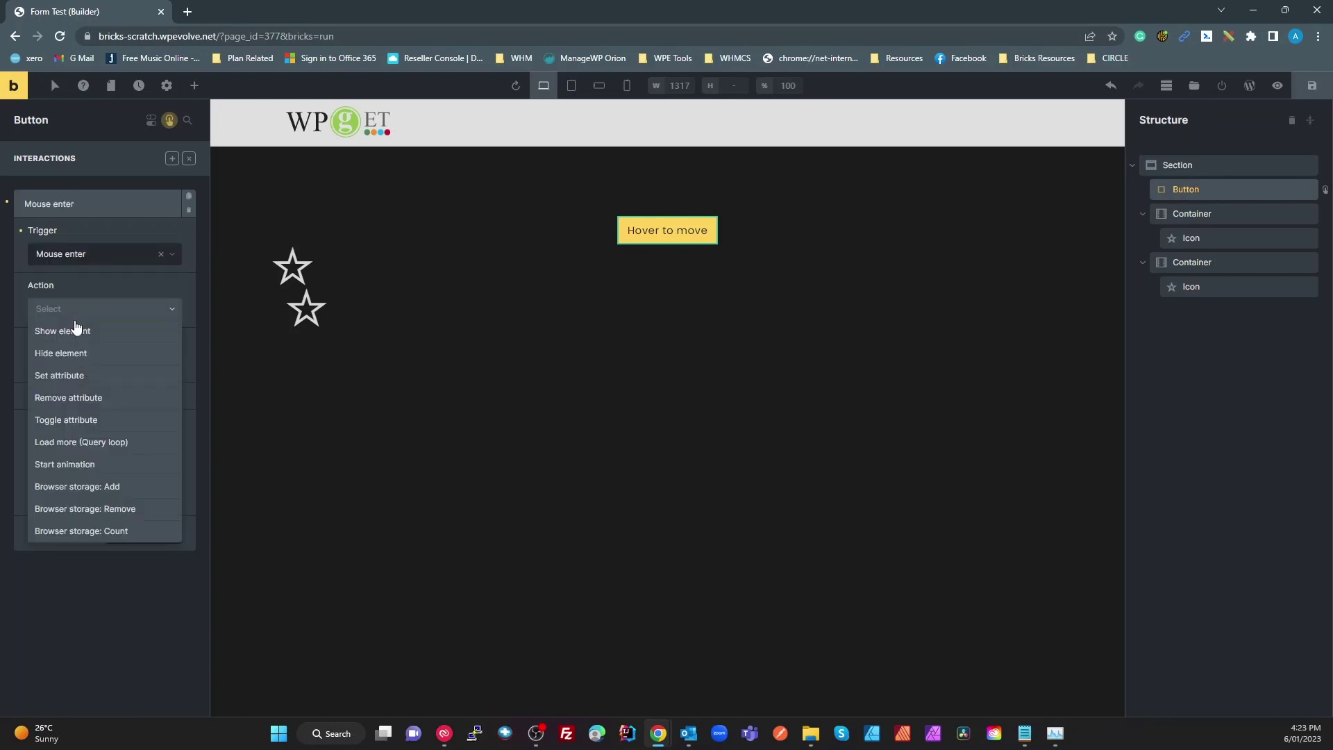
pyautogui.click(94, 381)
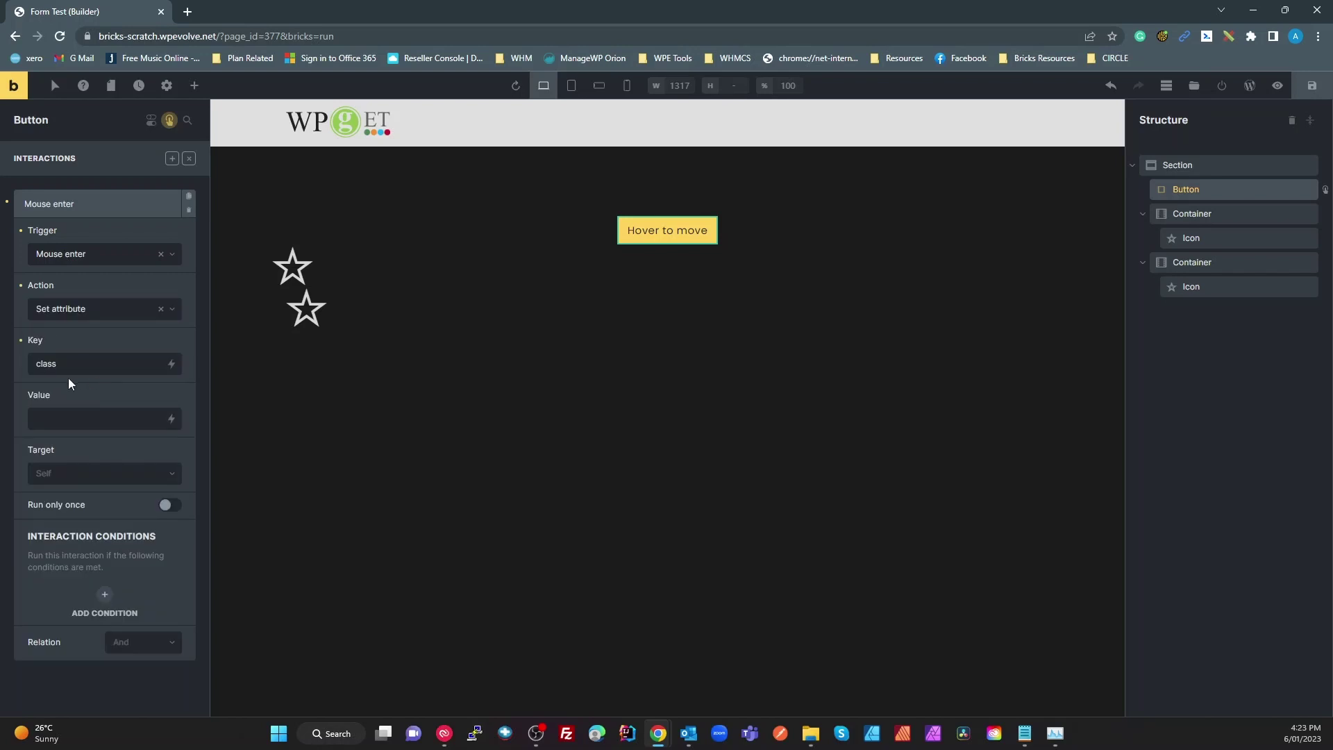
pyautogui.write('b-transform-x-20--active')
# - Set the interaction's target to CSS selector and enter b-transform-base as the selector
pyautogui.click(104, 475)
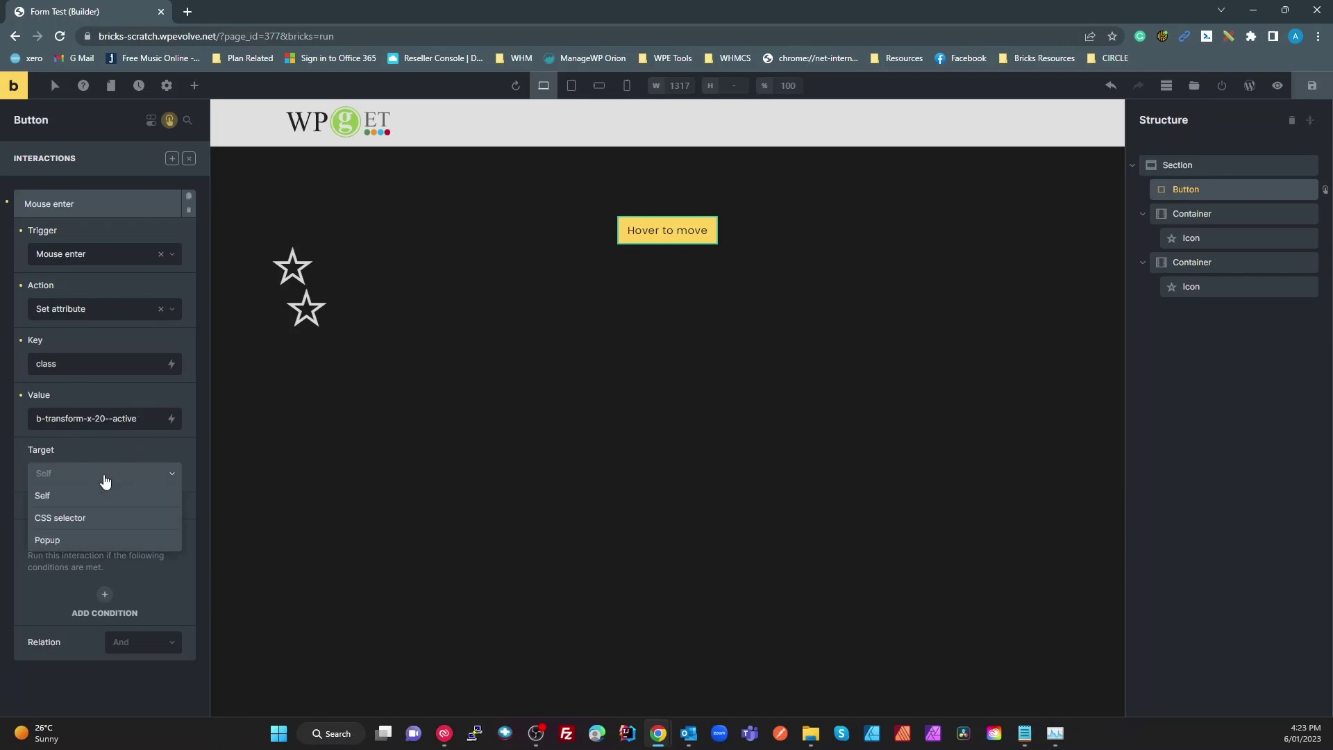
pyautogui.click(82, 520)
pyautogui.click(78, 527)
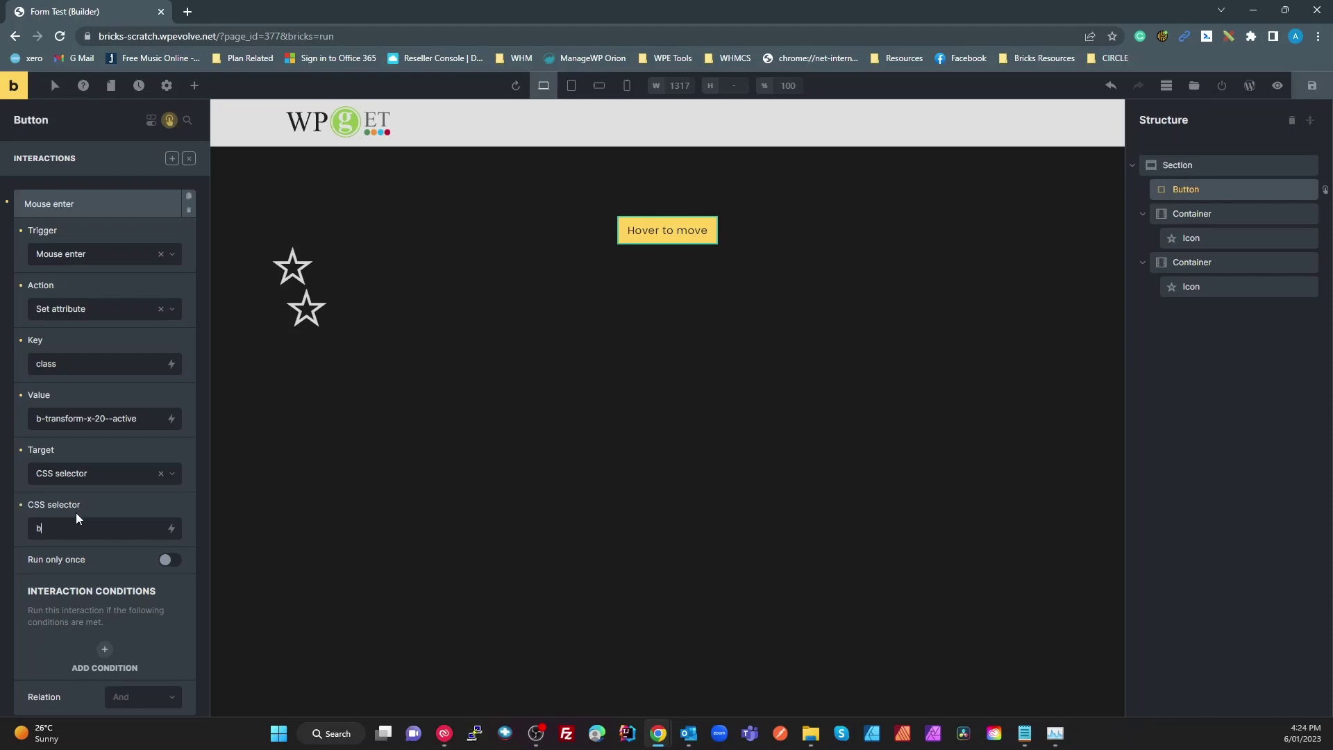
pyautogui.write('b-yr')
pyautogui.click(122, 527)
# - Replace the interaction's CSS selector with b-transform-x-20, copied from the attribute value
pyautogui.moveTo(105, 418); pyautogui.dragTo(26, 419)
pyautogui.hotkey('ctrl', 'c')
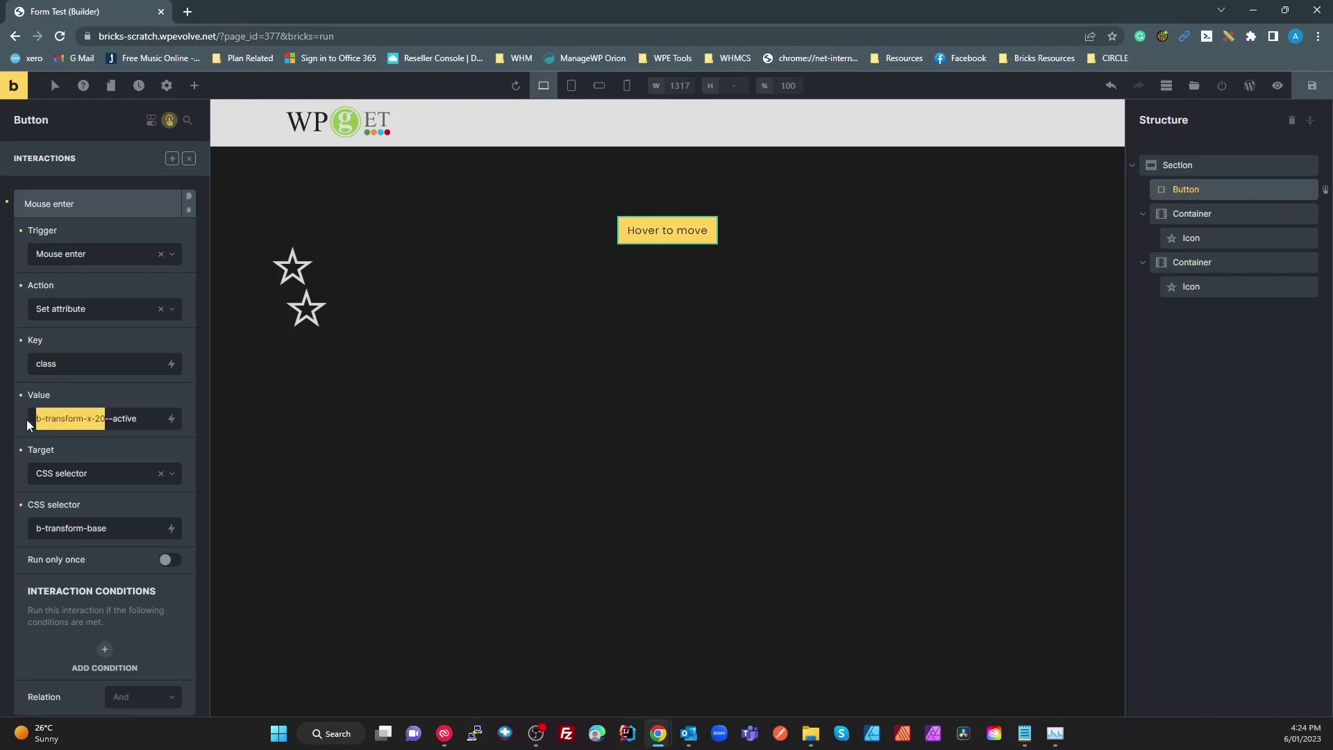
pyautogui.moveTo(109, 533); pyautogui.dragTo(10, 544)
pyautogui.click(41, 533)
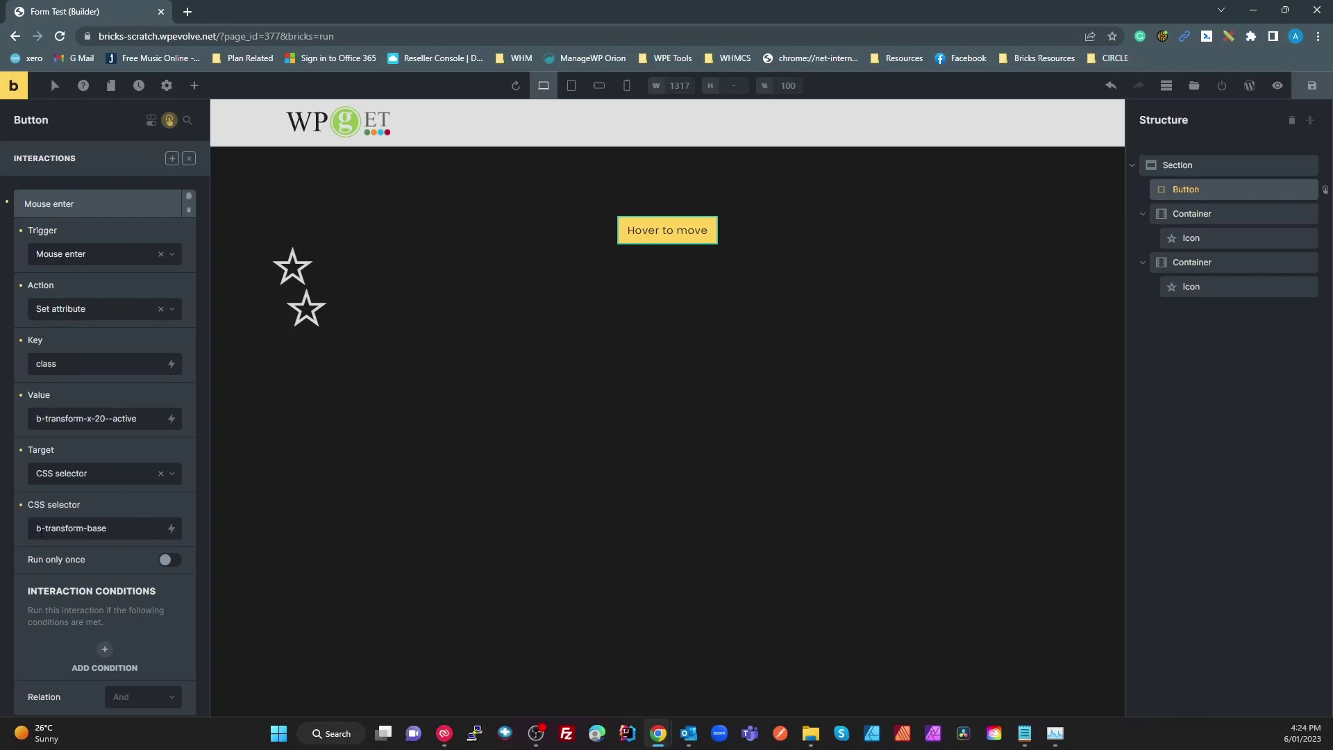
pyautogui.moveTo(135, 525); pyautogui.dragTo(29, 544)
pyautogui.hotkey('ctrl', 'v')
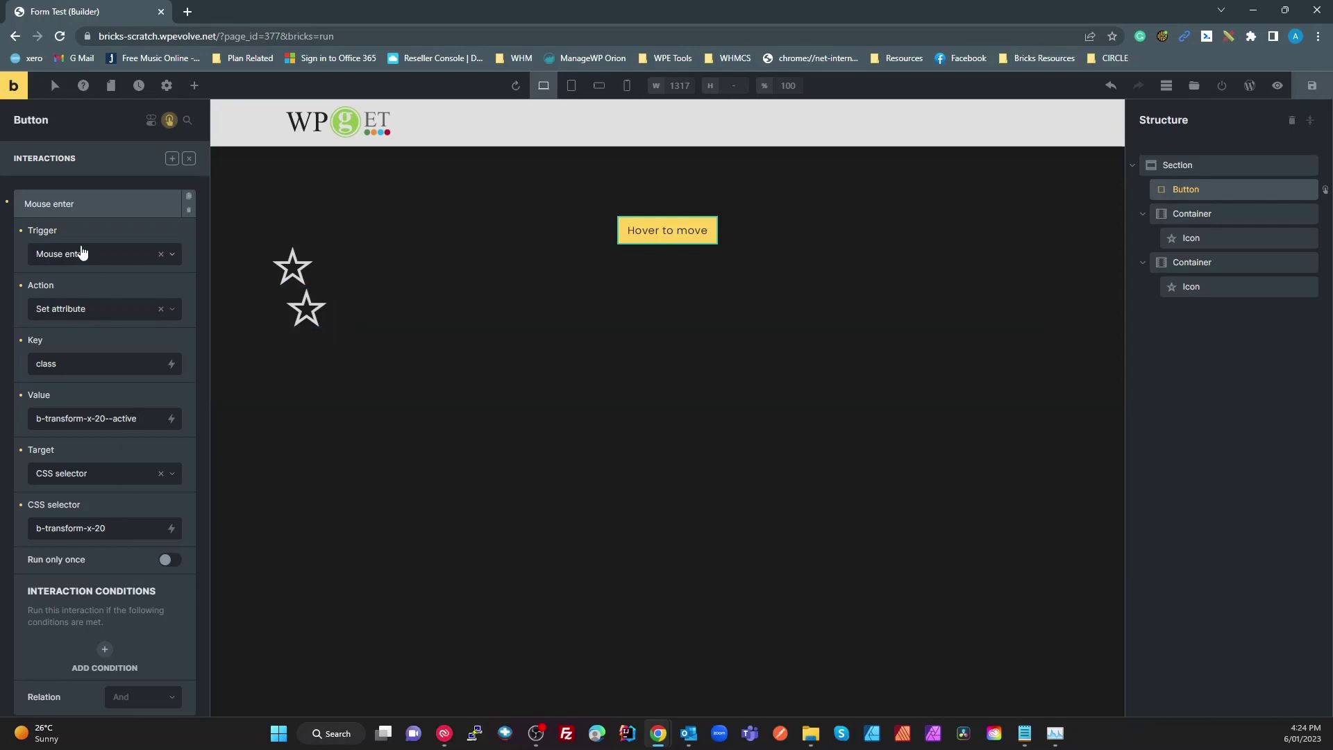
# - Duplicate the Mouse enter interaction and set the copy's trigger to Mouse leave and its action to Remove attribute
pyautogui.click(114, 202)
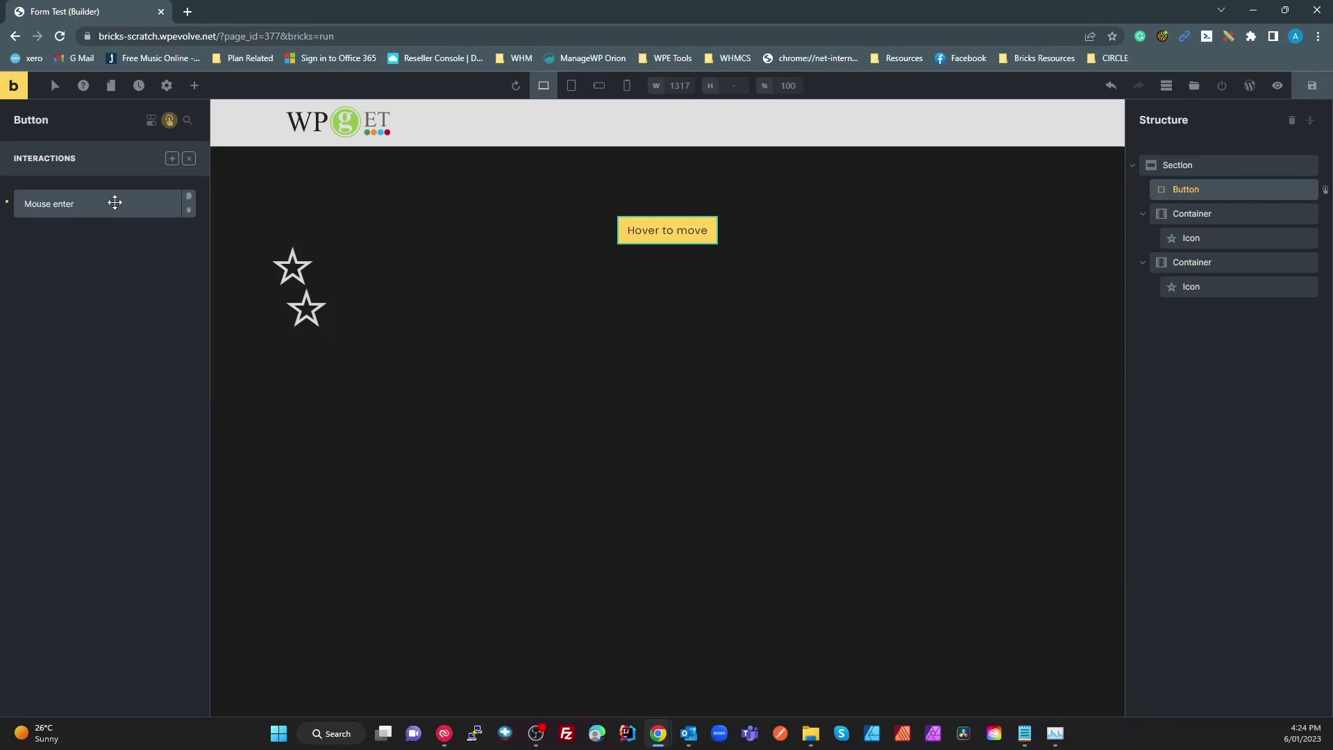
pyautogui.click(189, 196)
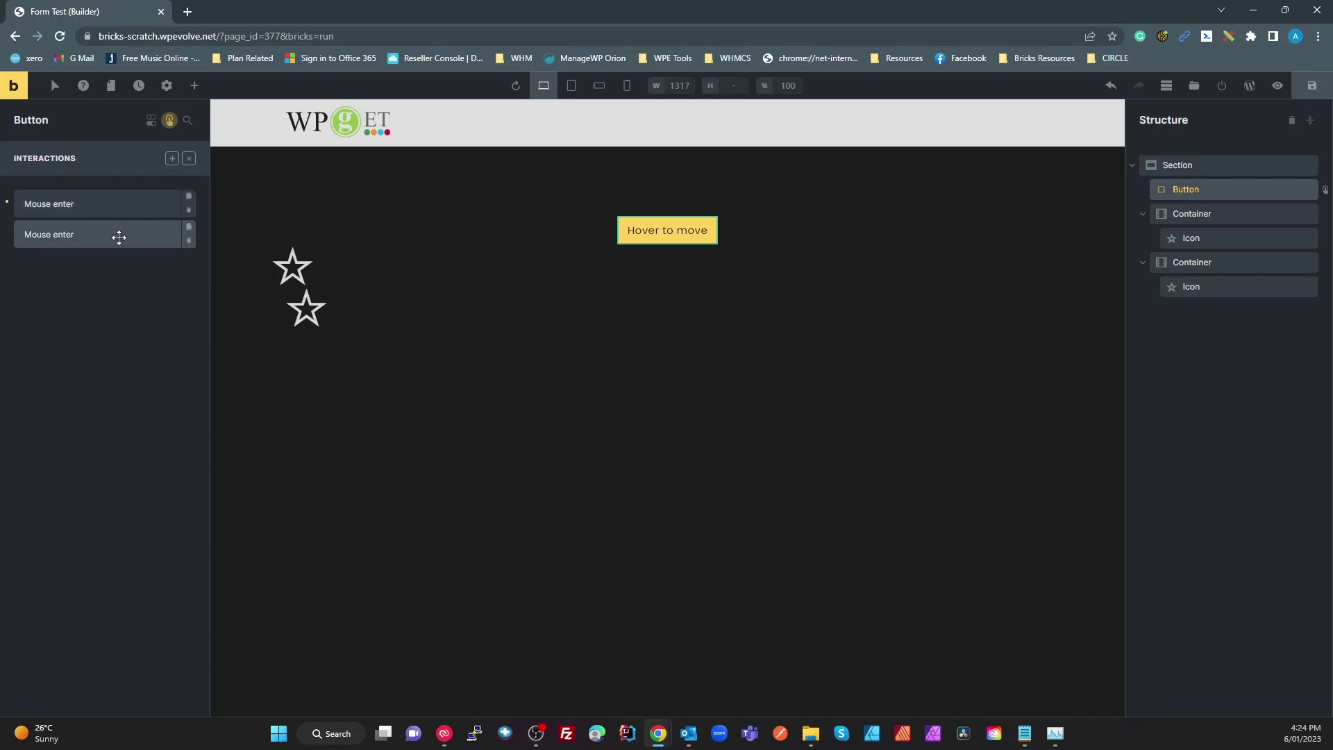
pyautogui.click(119, 233)
pyautogui.click(111, 292)
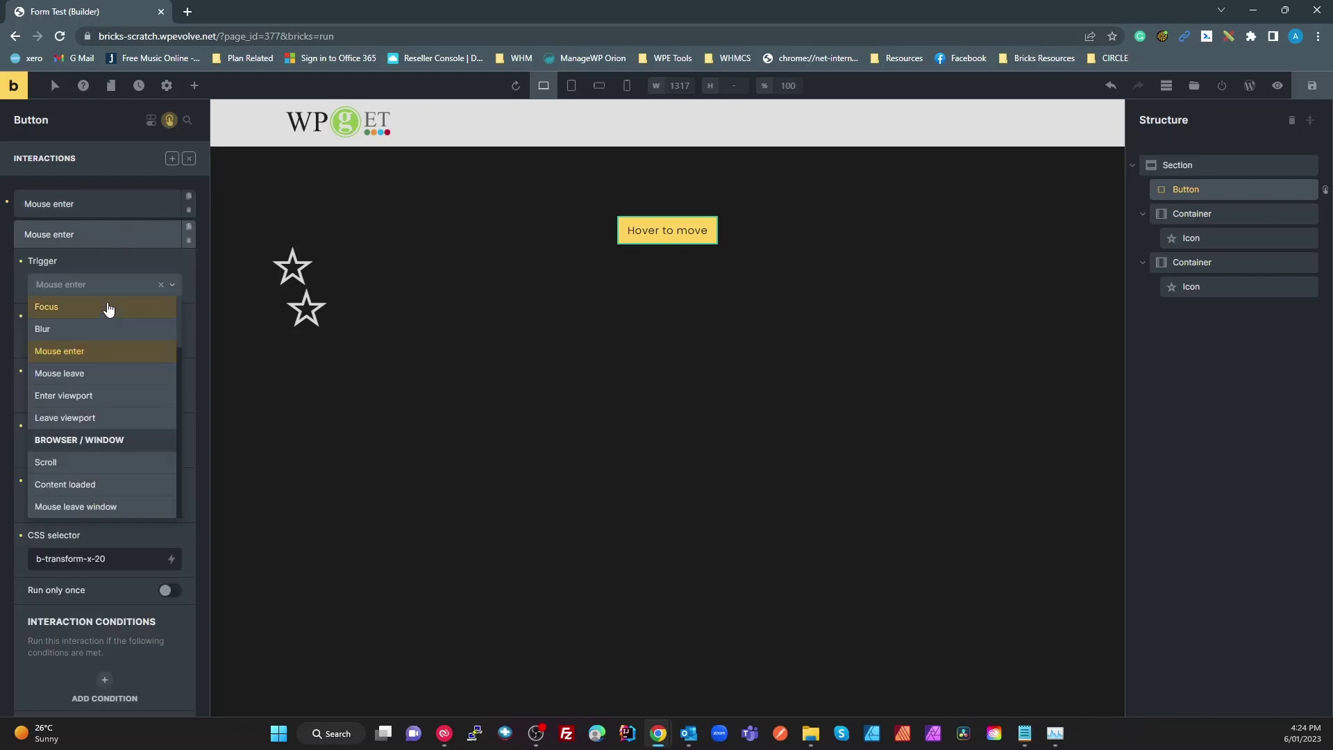
pyautogui.click(94, 377)
pyautogui.click(96, 348)
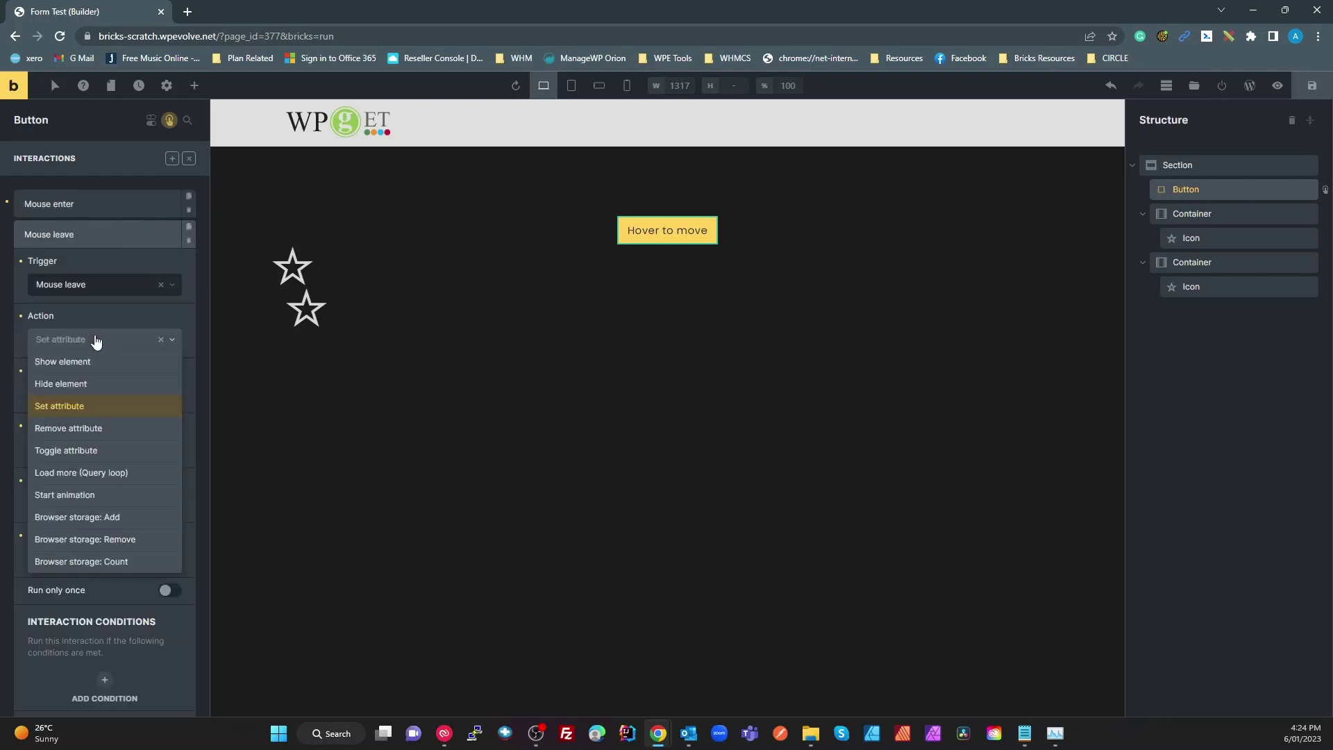
pyautogui.click(106, 429)
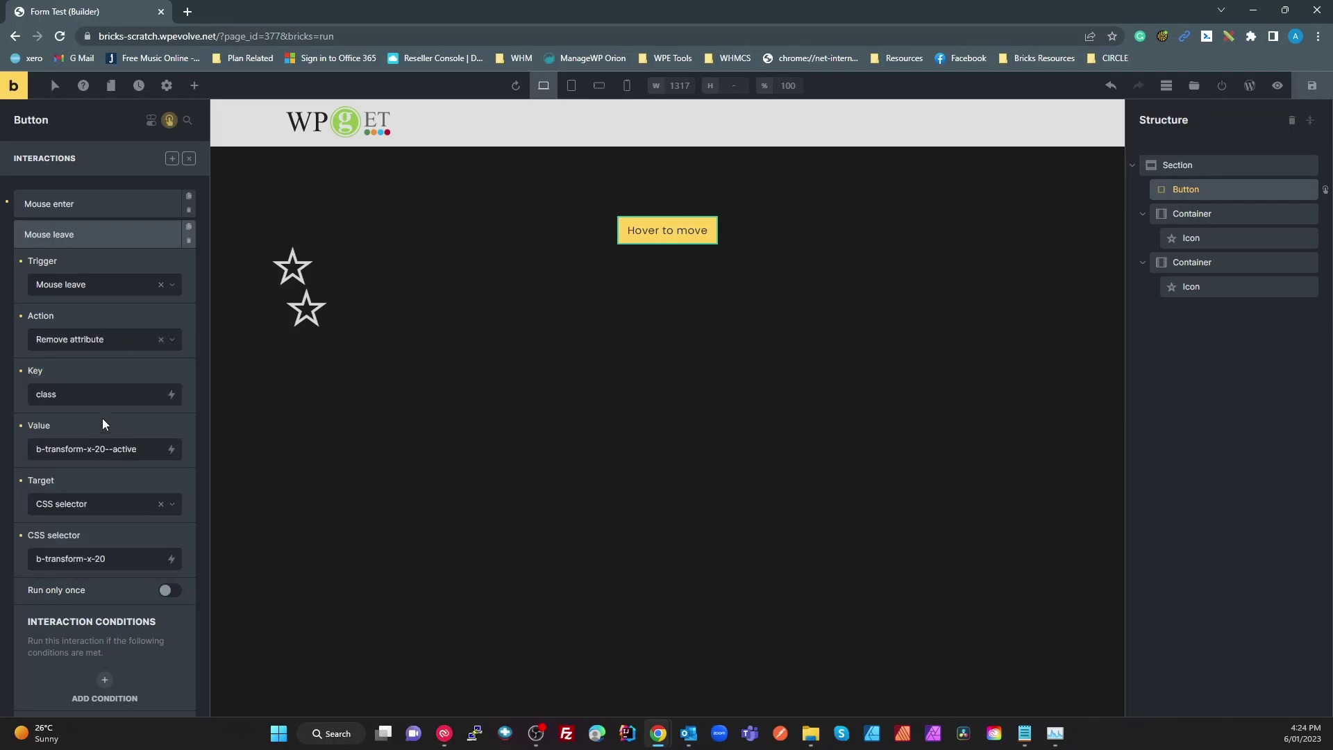
pyautogui.click(102, 235)
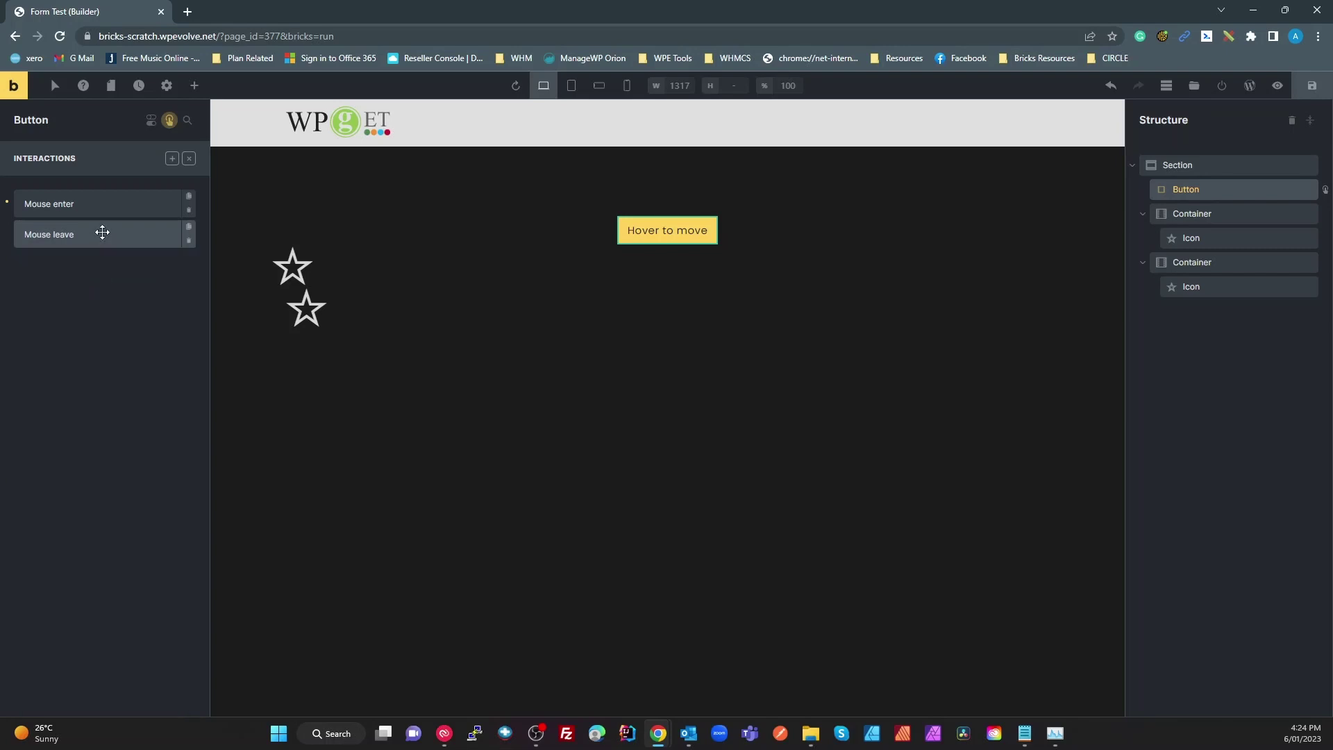
# - Check the CSS selector of the Mouse leave interaction
pyautogui.click(157, 233)
pyautogui.moveTo(104, 560); pyautogui.dragTo(11, 544)
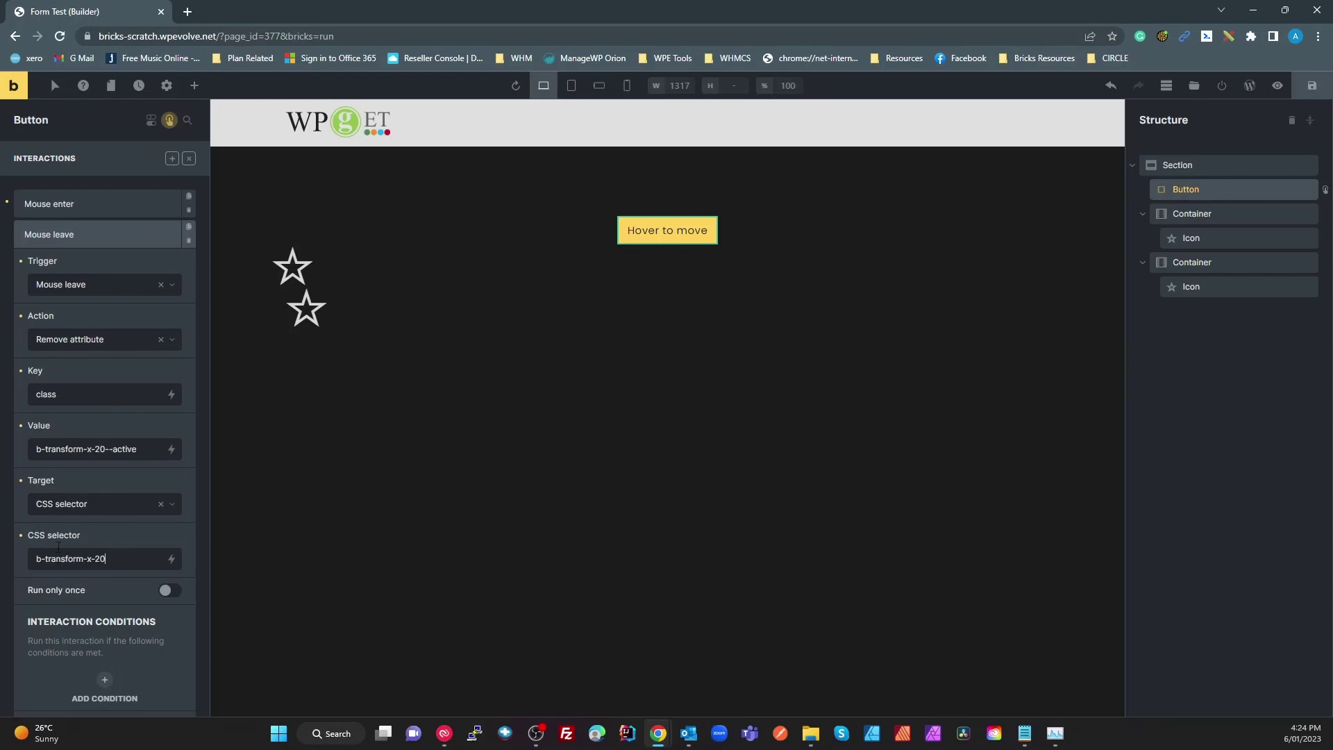
pyautogui.moveTo(104, 559); pyautogui.dragTo(23, 565)
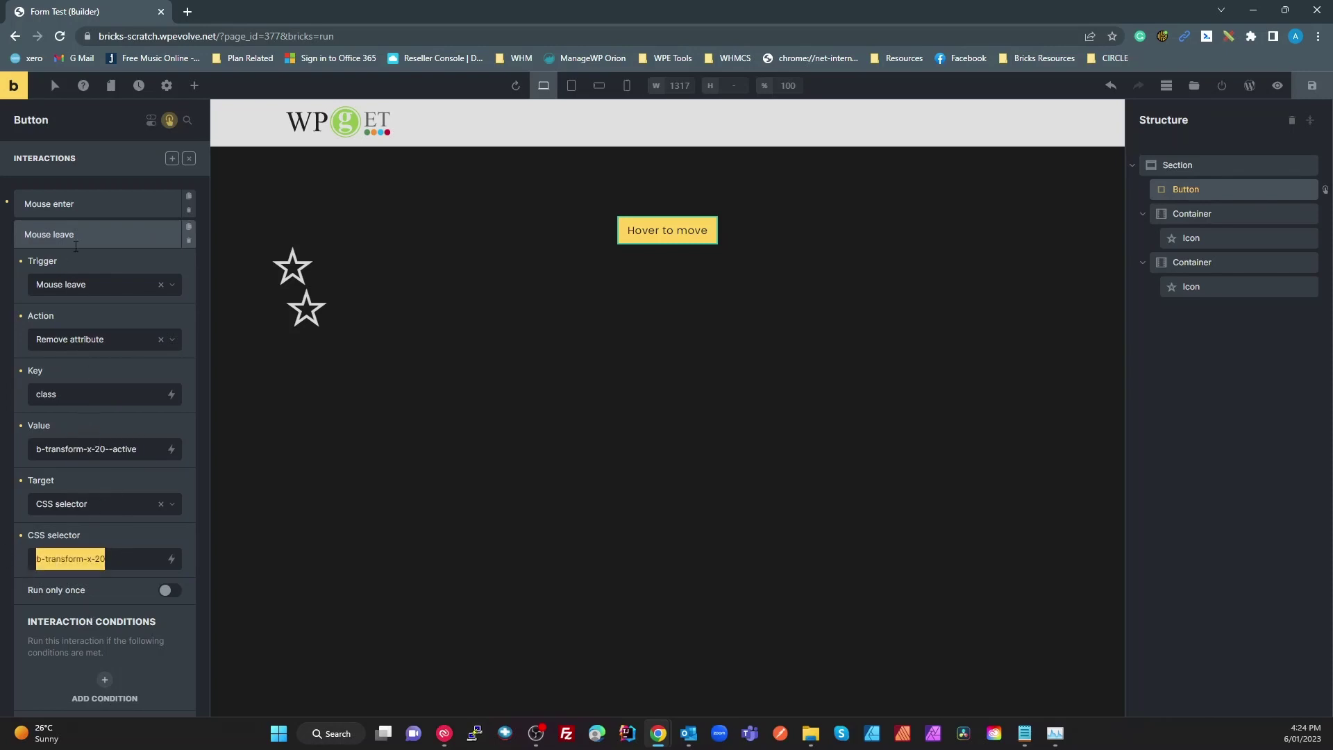
pyautogui.click(155, 233)
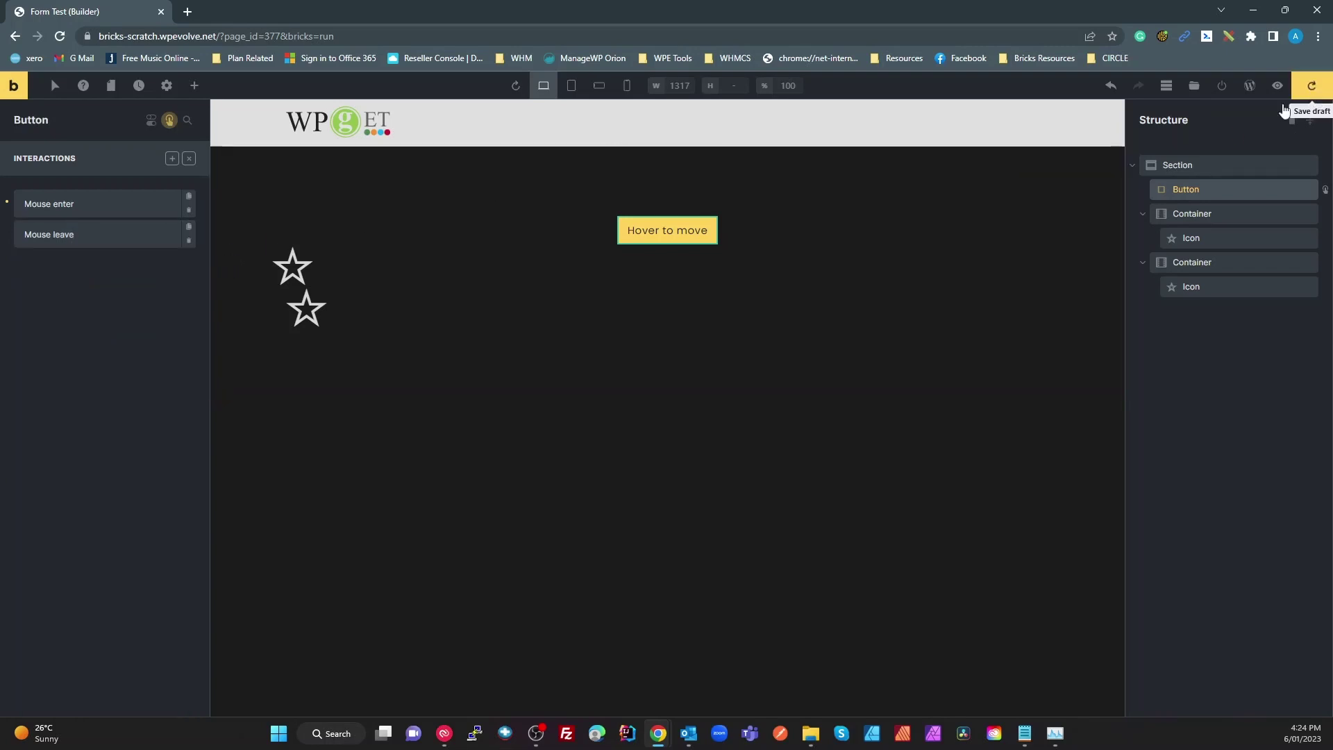
# - Save the draft and preview the page on the front end in a new browser tab
pyautogui.click(1312, 85)
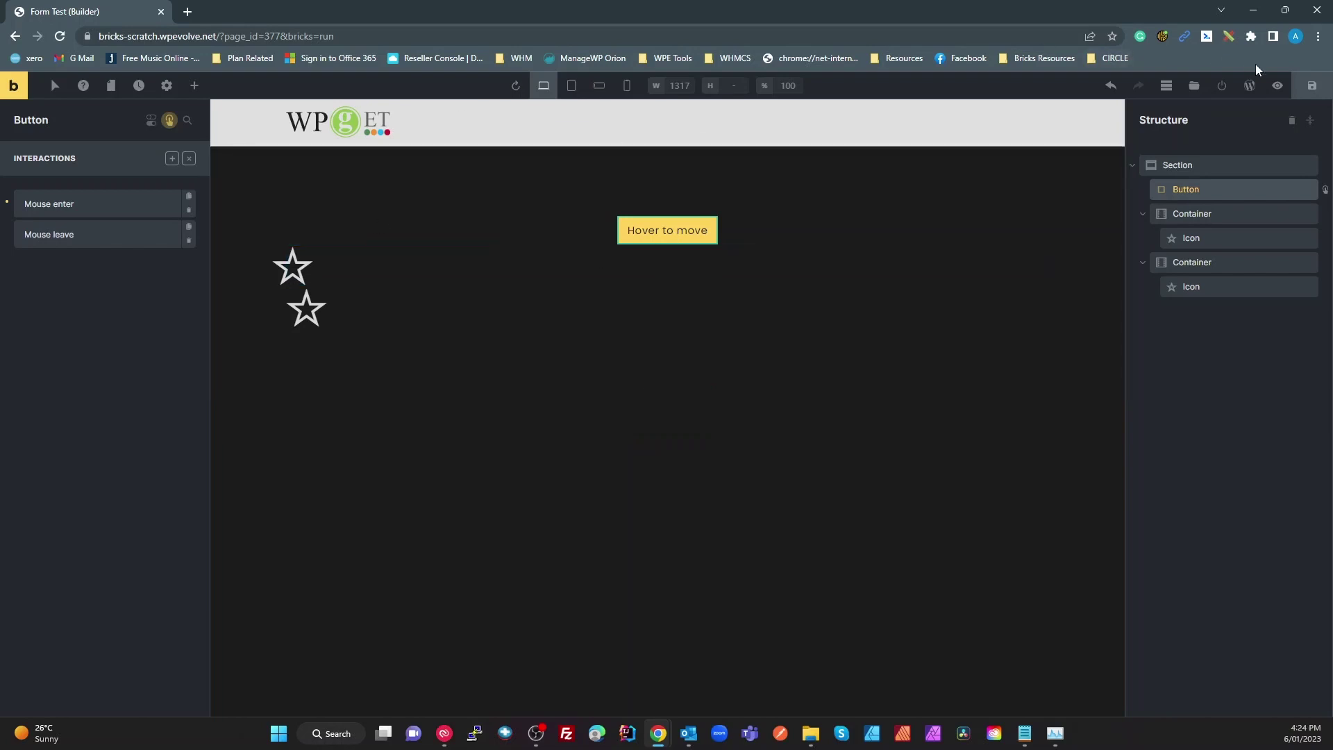
pyautogui.click(1278, 85)
pyautogui.click(1250, 87)
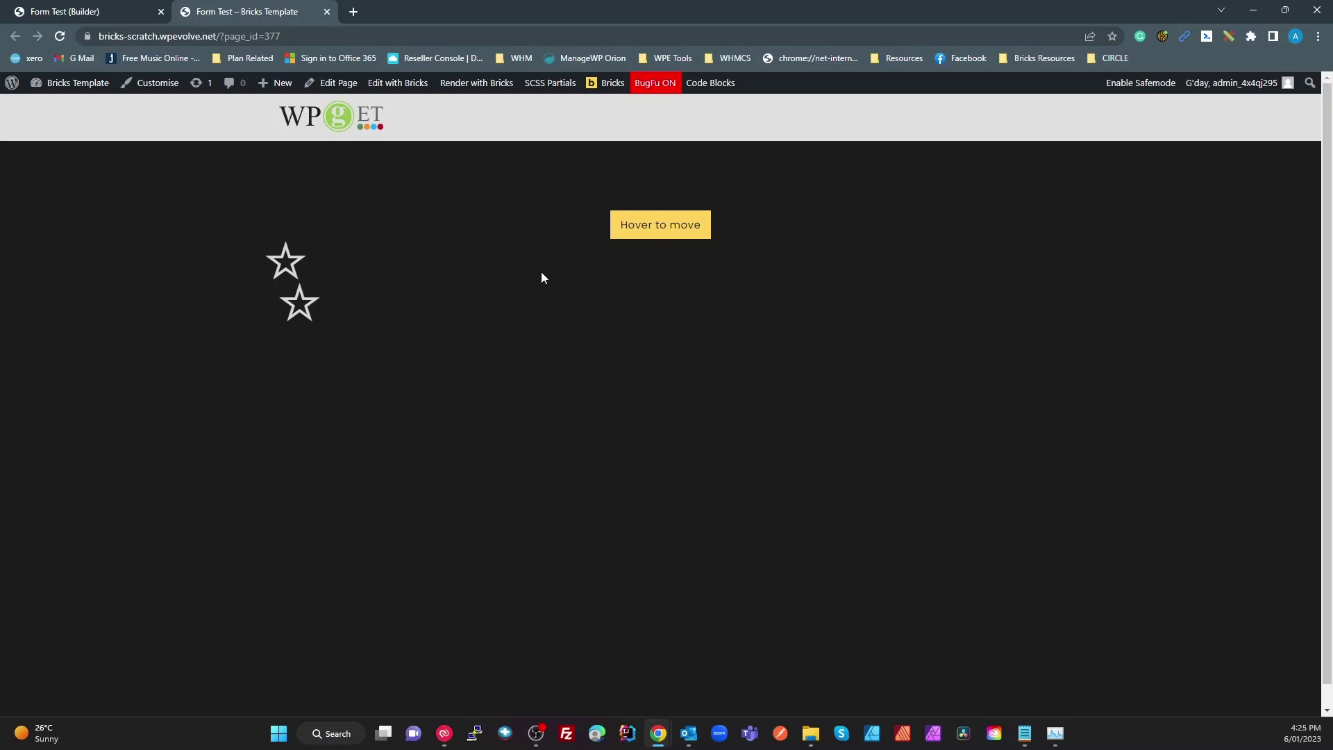
# - Inspect the lower star icon's markup and classes in the browser developer tools
pyautogui.press('F12')
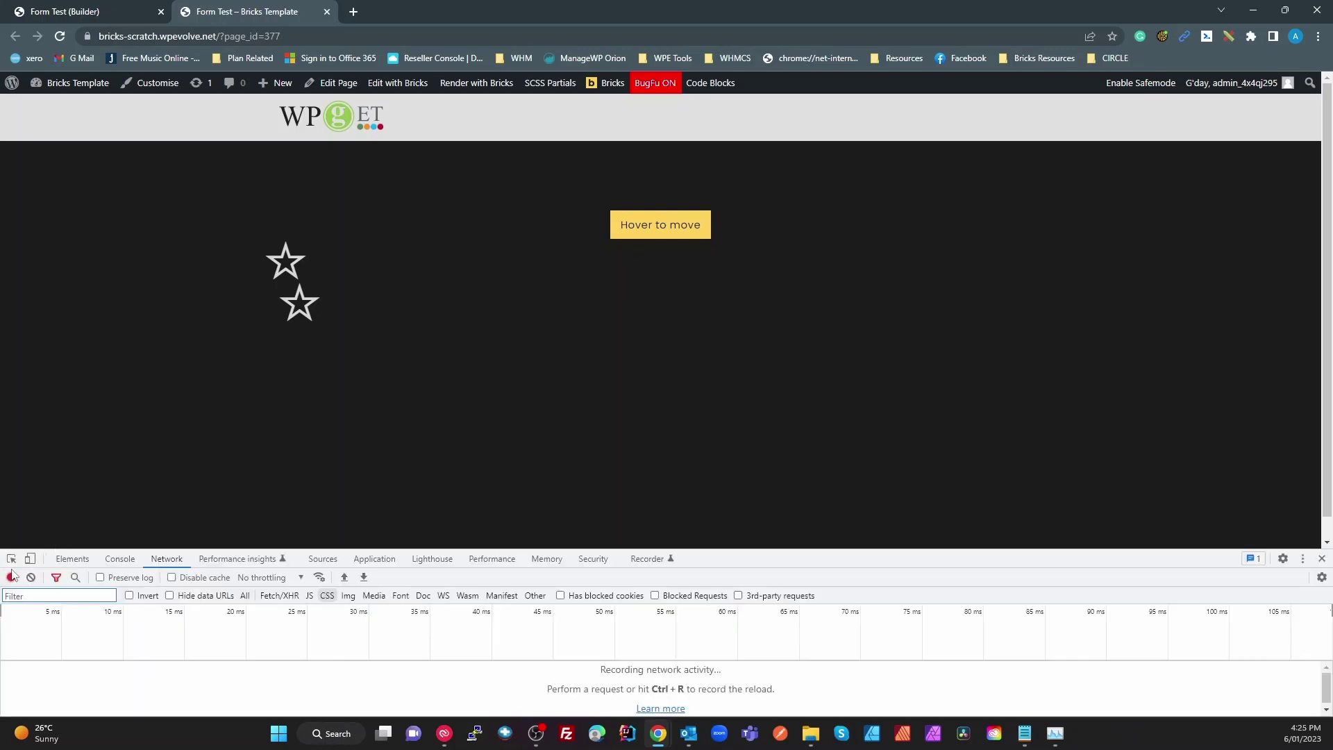
pyautogui.click(11, 559)
pyautogui.click(299, 302)
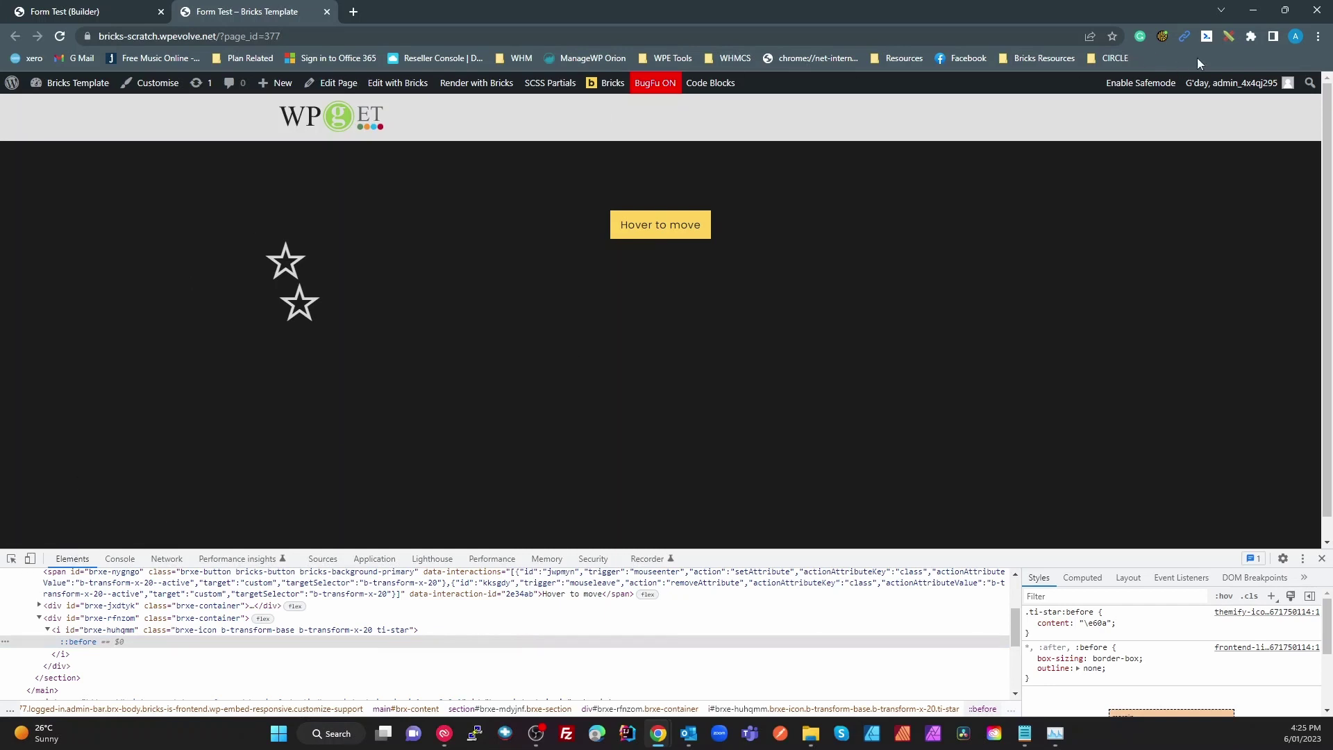
# - Return to the builder, leave preview mode and examine the b-transform-x-20 class name on the lower star icon
pyautogui.click(95, 12)
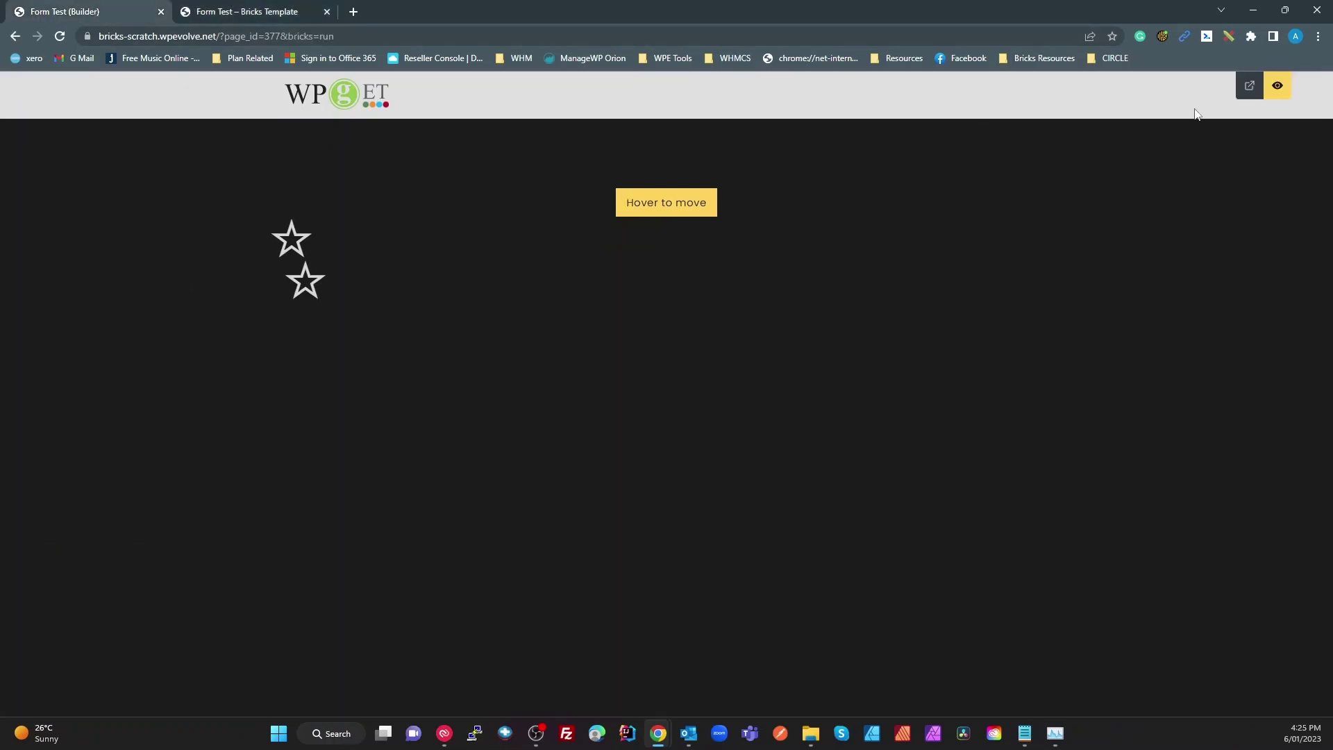
pyautogui.click(1276, 86)
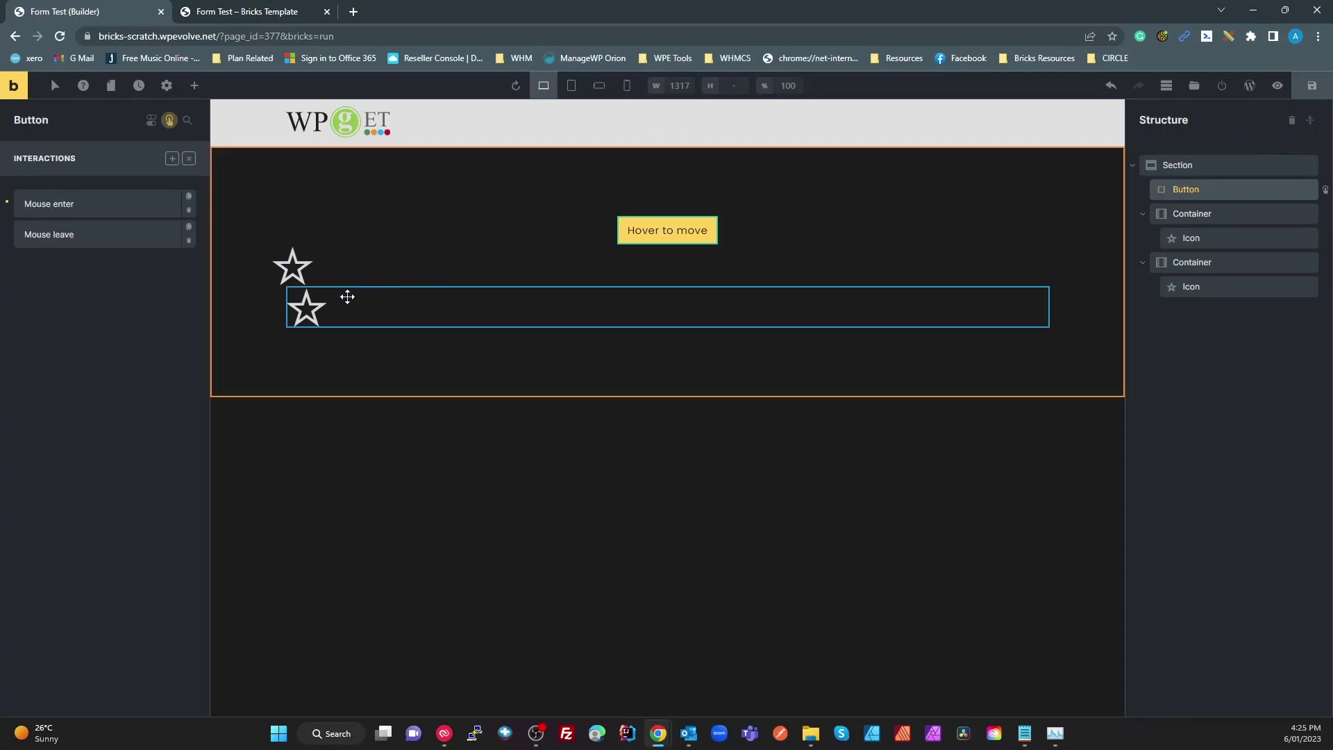
pyautogui.click(298, 318)
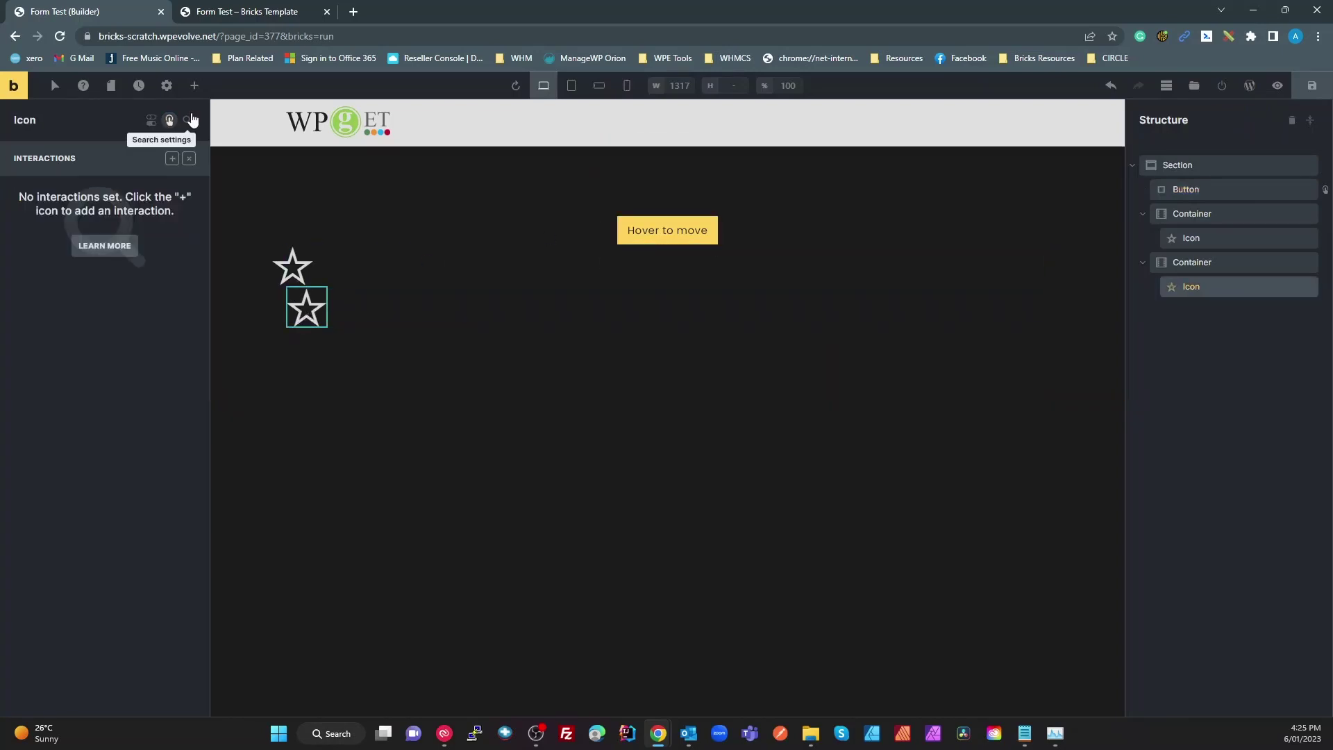
pyautogui.click(169, 120)
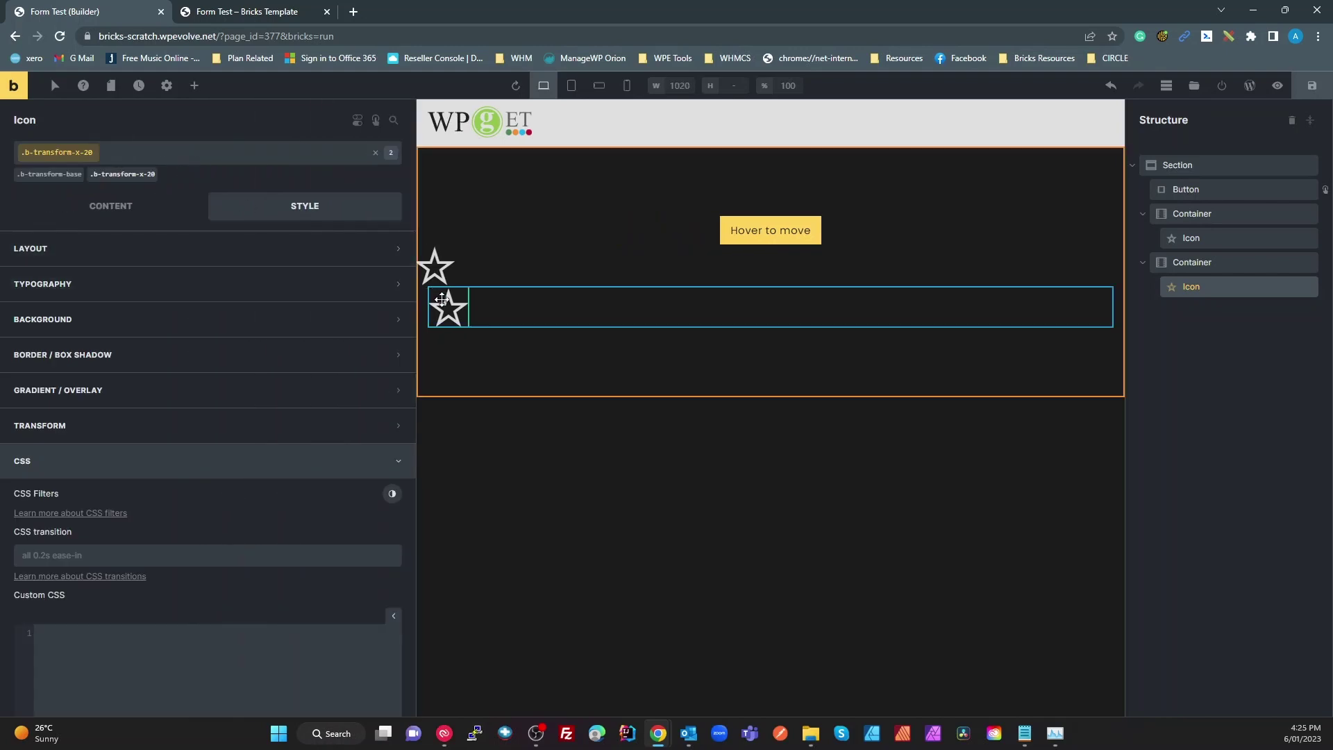
pyautogui.click(145, 179)
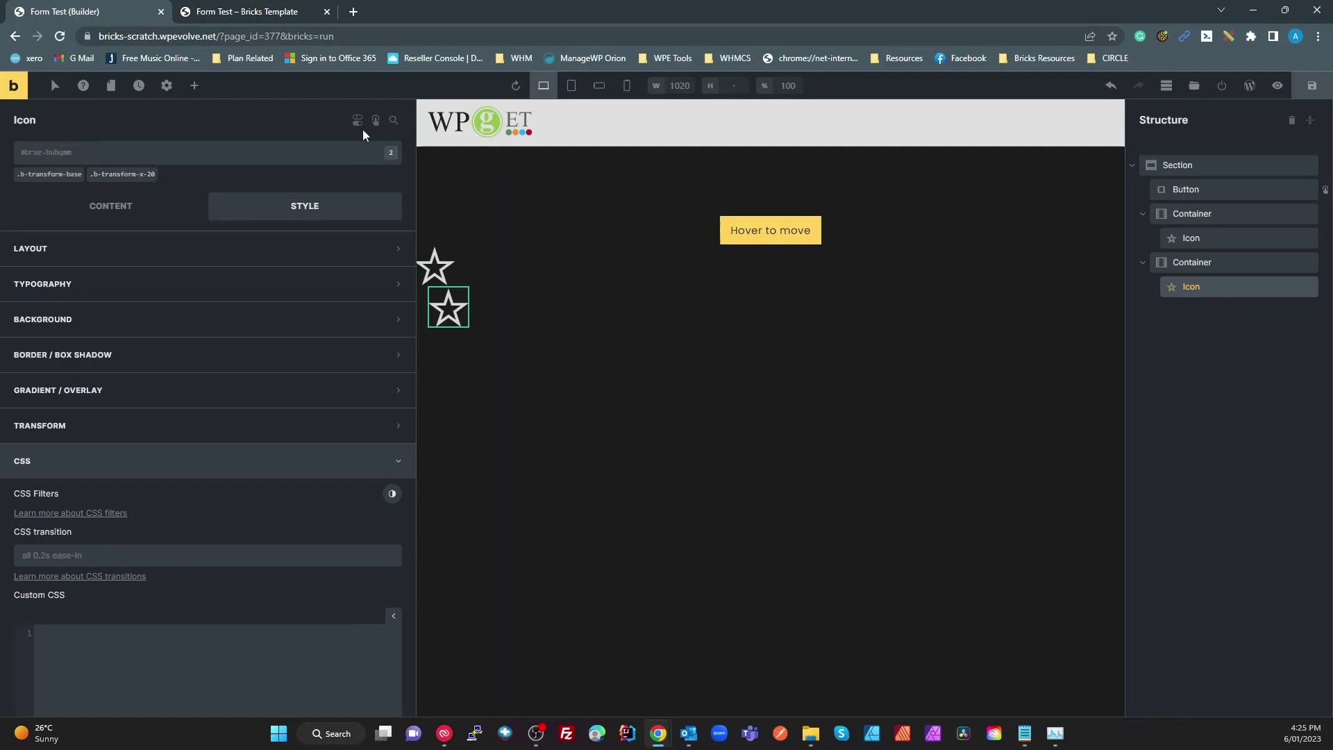
pyautogui.click(131, 177)
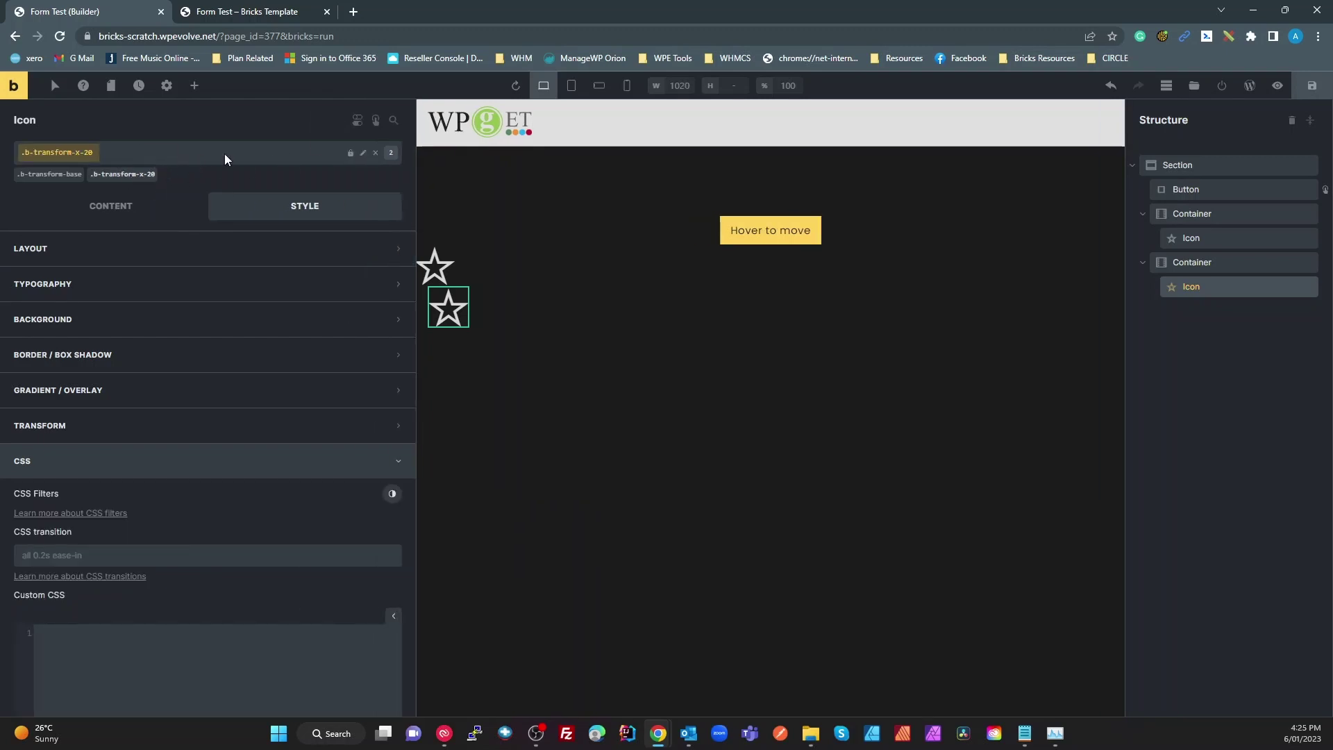
pyautogui.click(367, 153)
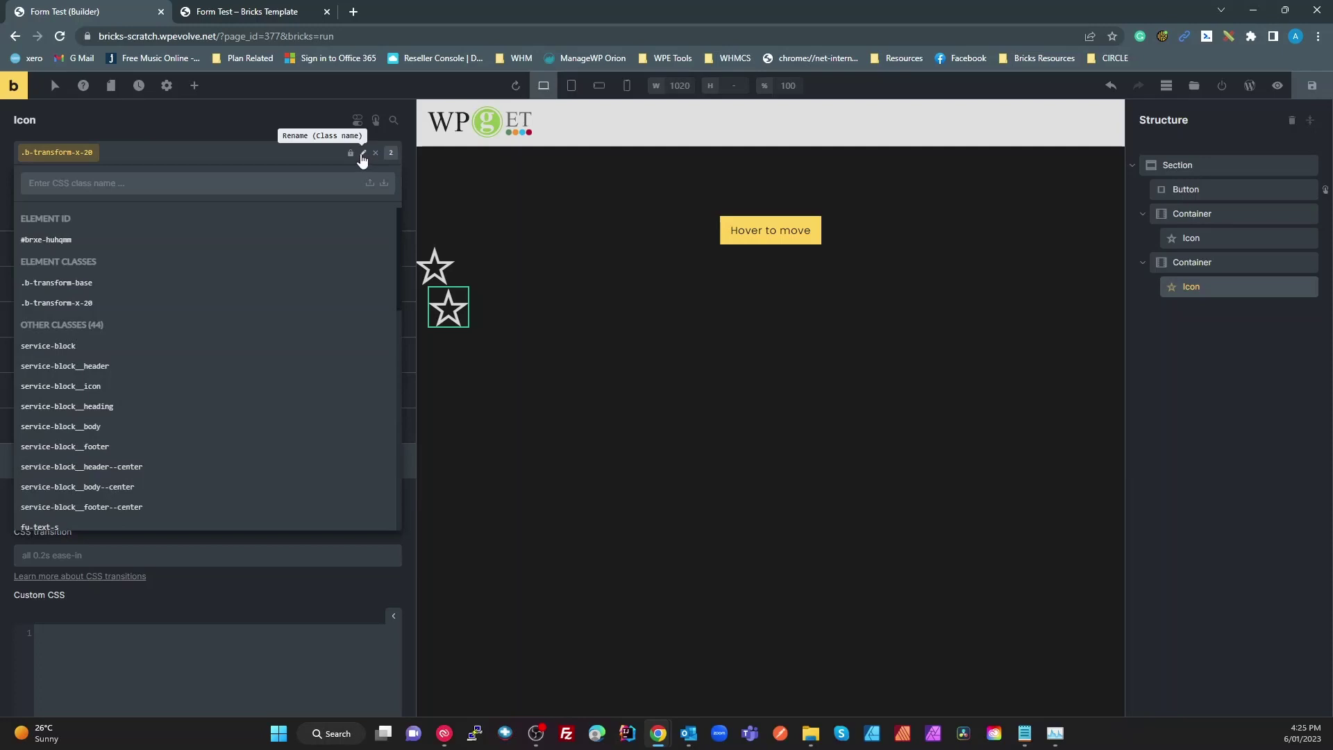
pyautogui.click(362, 153)
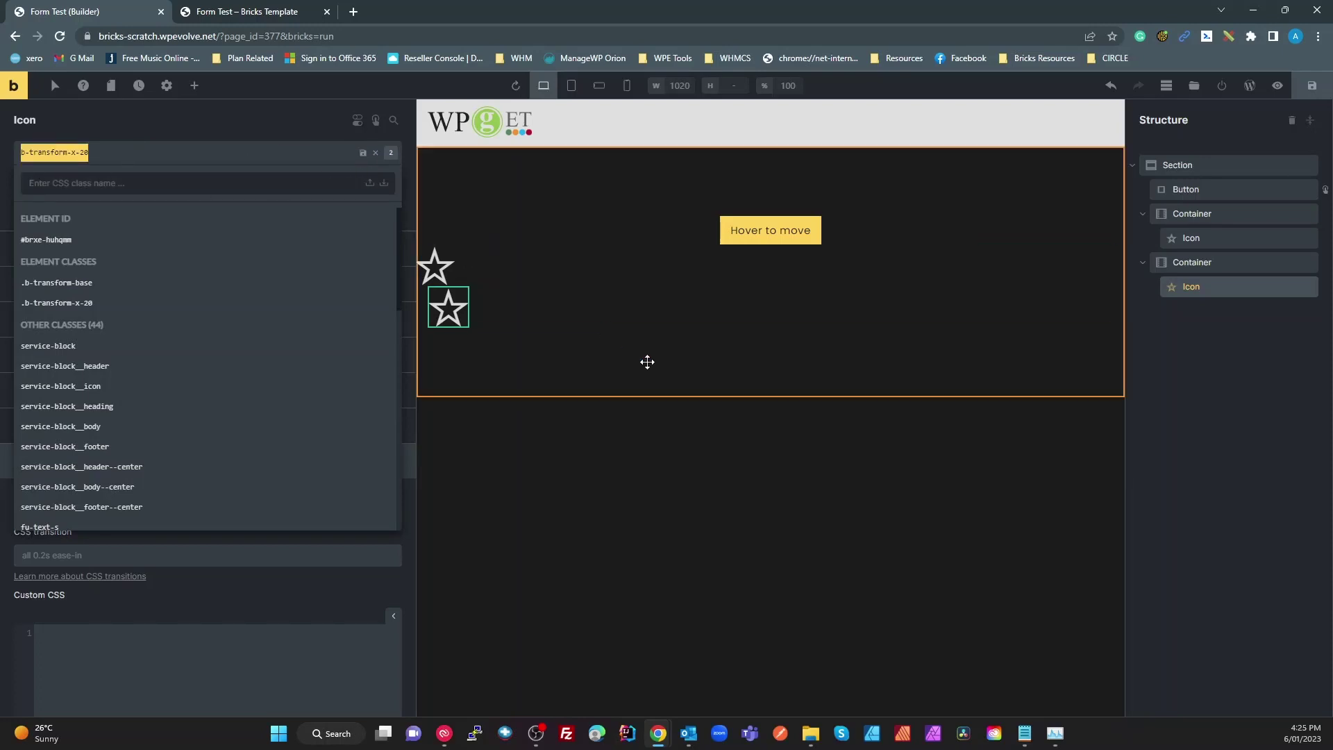
pyautogui.click(658, 336)
# - Review the attribute value and CSS selector in the "Hover to move" button's Mouse enter interaction
pyautogui.click(767, 232)
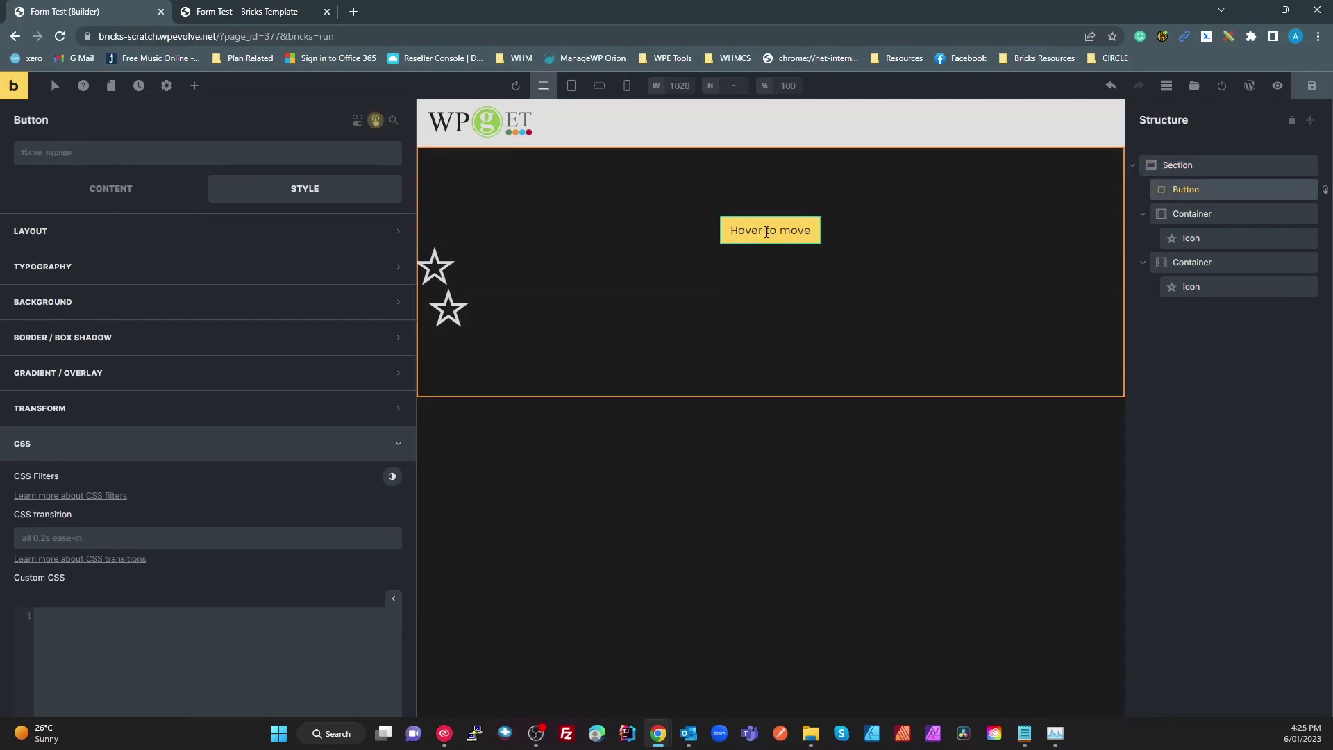
pyautogui.click(375, 120)
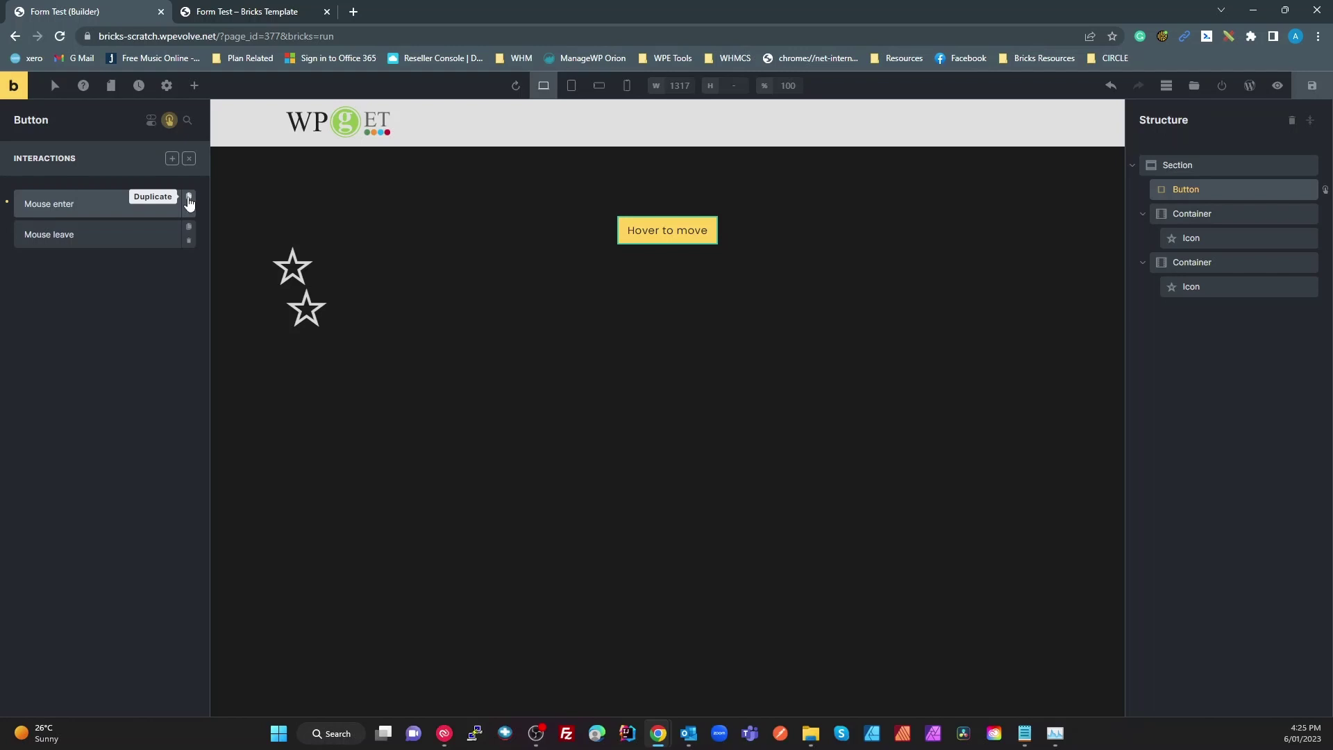
pyautogui.click(152, 206)
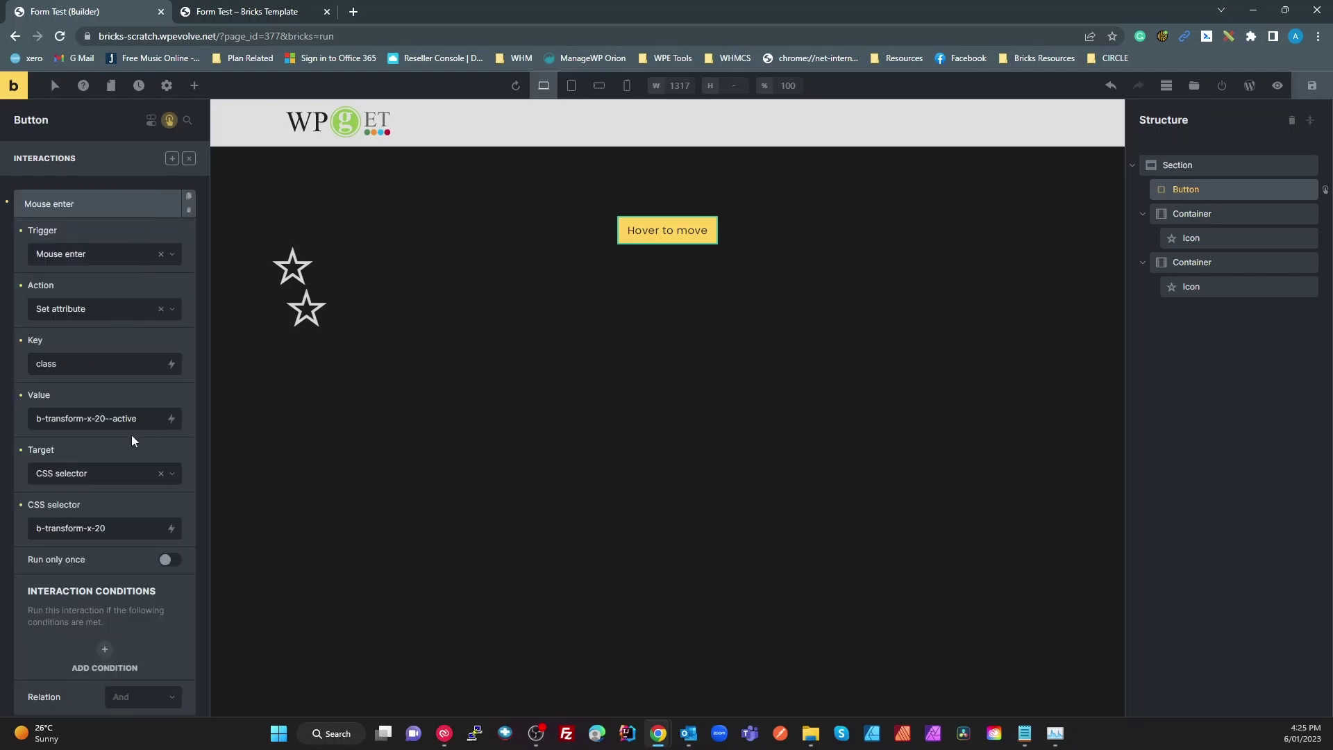
pyautogui.moveTo(122, 527); pyautogui.dragTo(35, 519)
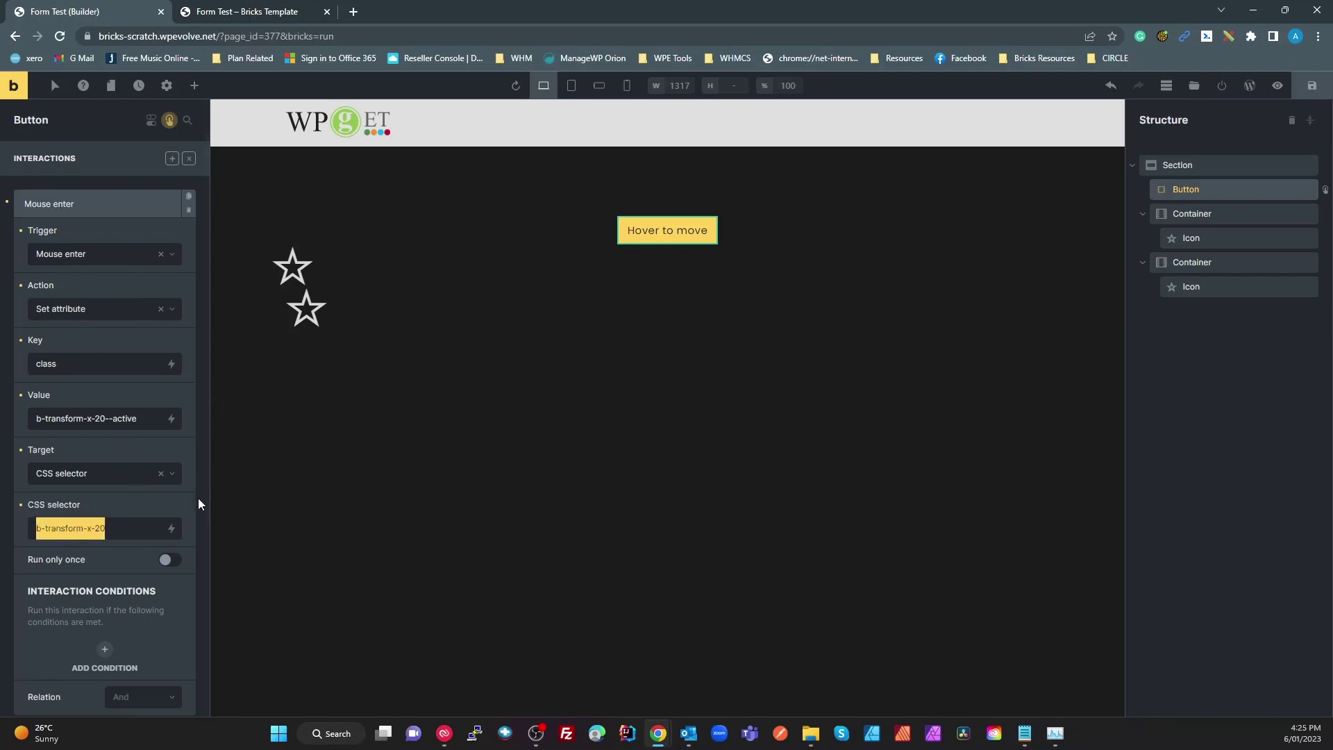
pyautogui.press('Right')
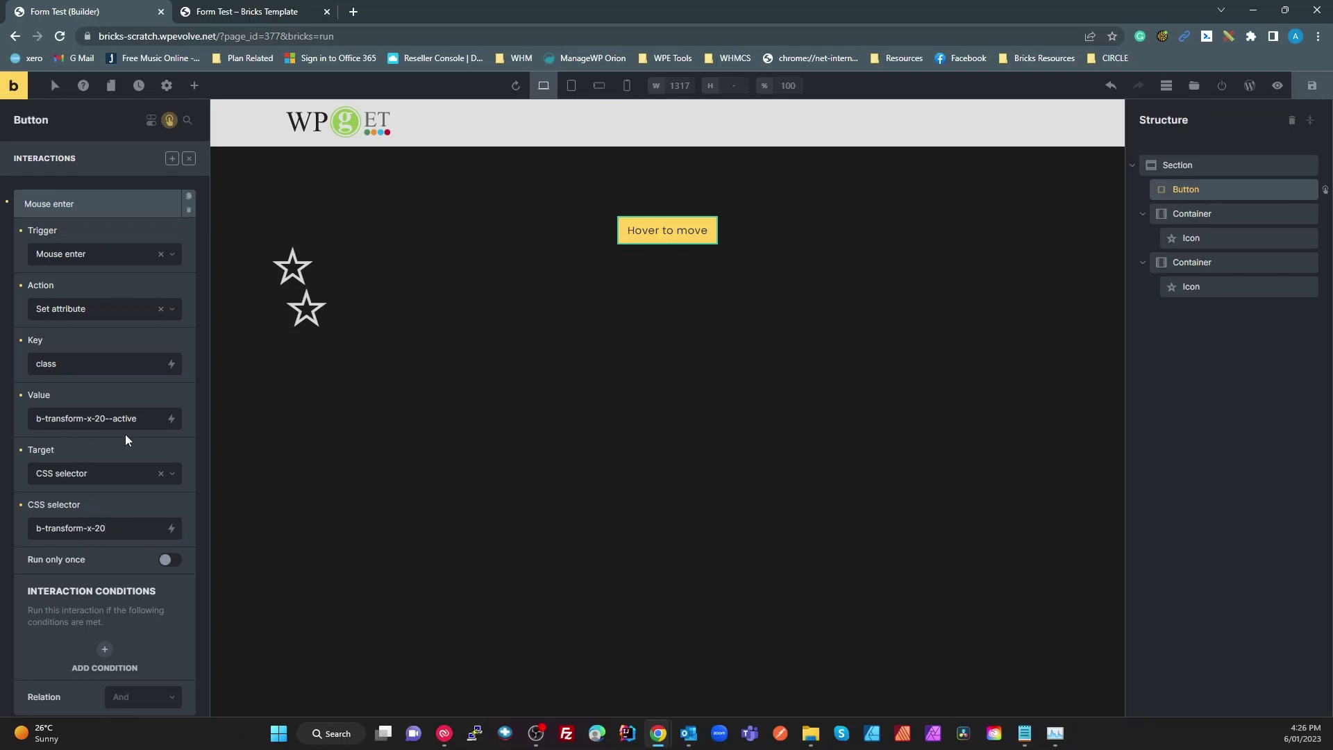
pyautogui.click(89, 204)
pyautogui.click(151, 203)
# - Add a leading dot to the CSS selector of both the Mouse leave and Mouse enter interactions, making it .b-transform-x-20
pyautogui.click(105, 237)
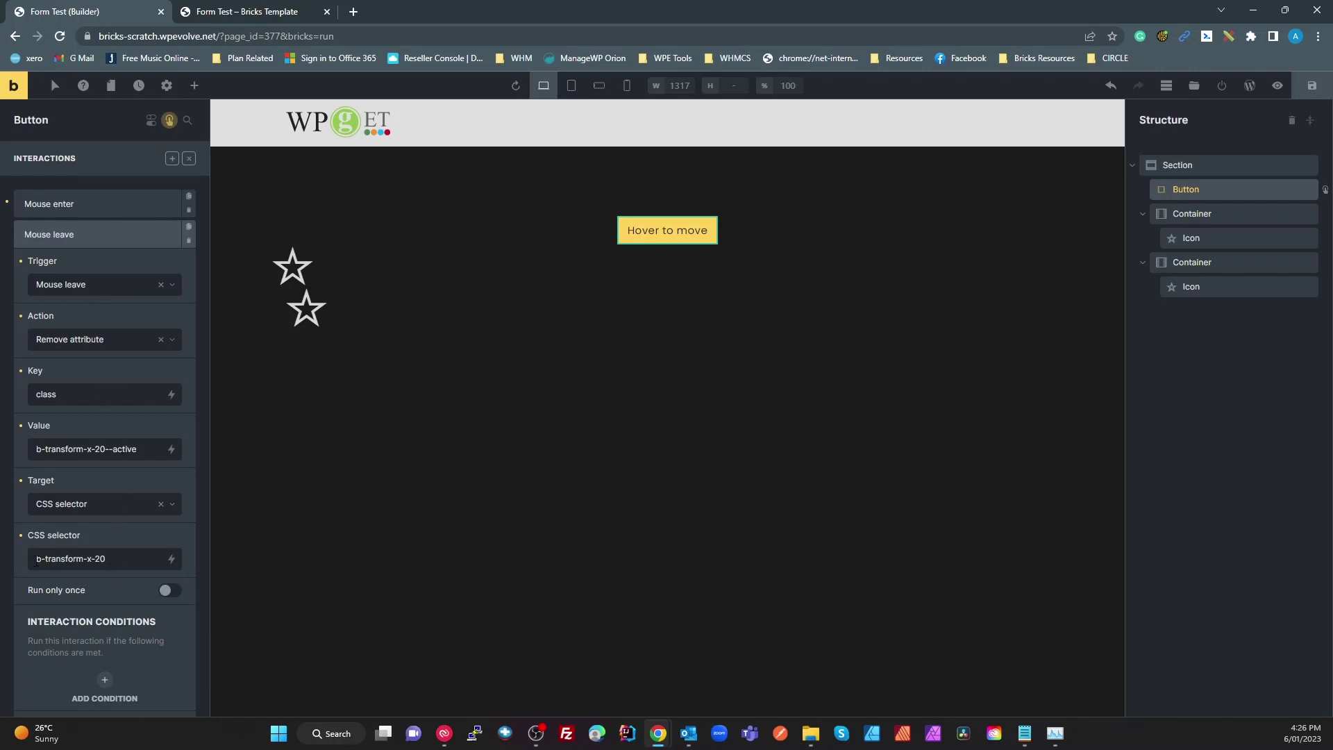
pyautogui.write('.')
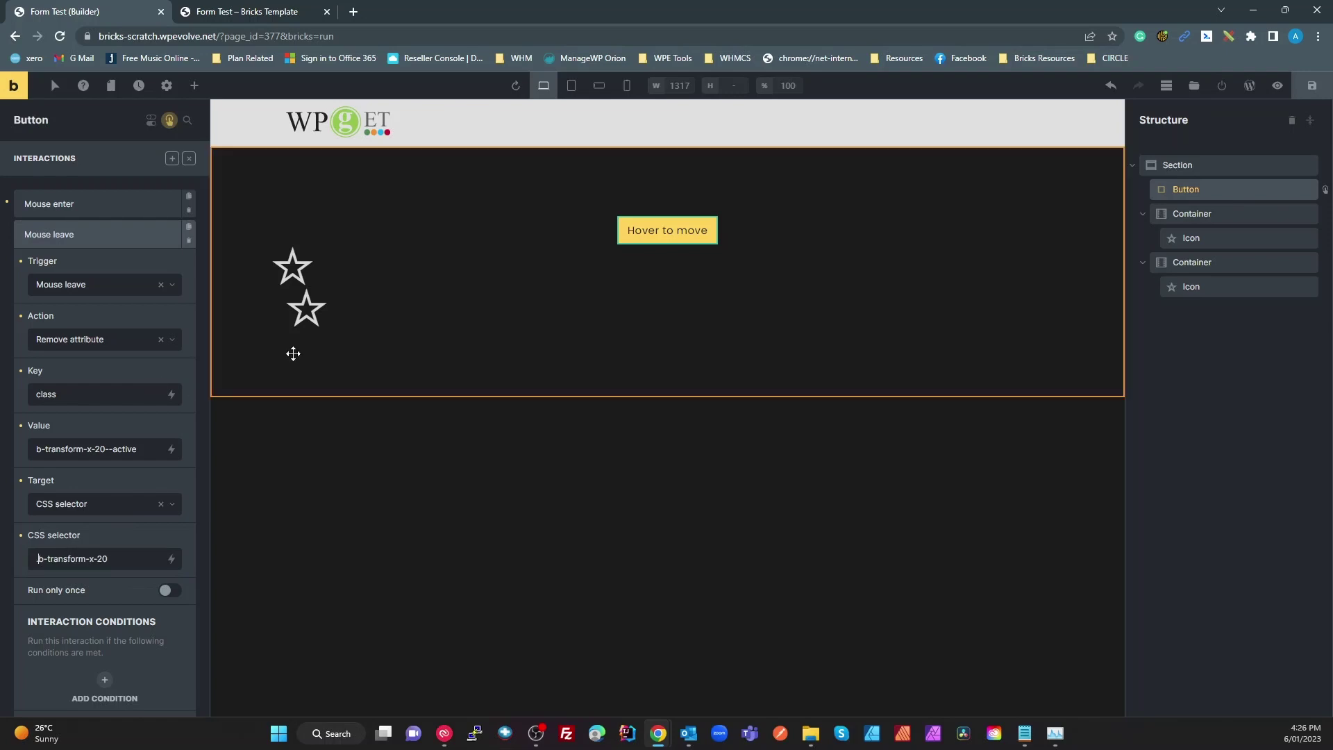
pyautogui.click(111, 235)
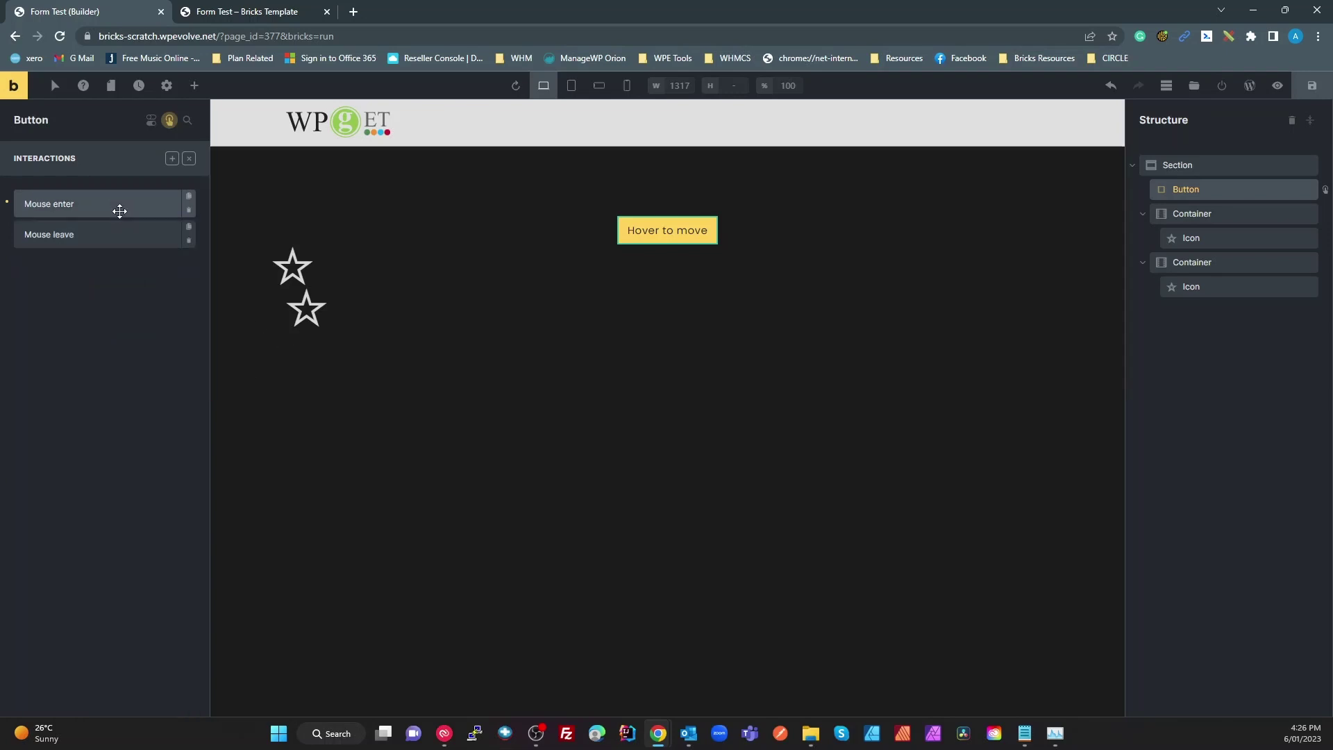
pyautogui.click(119, 205)
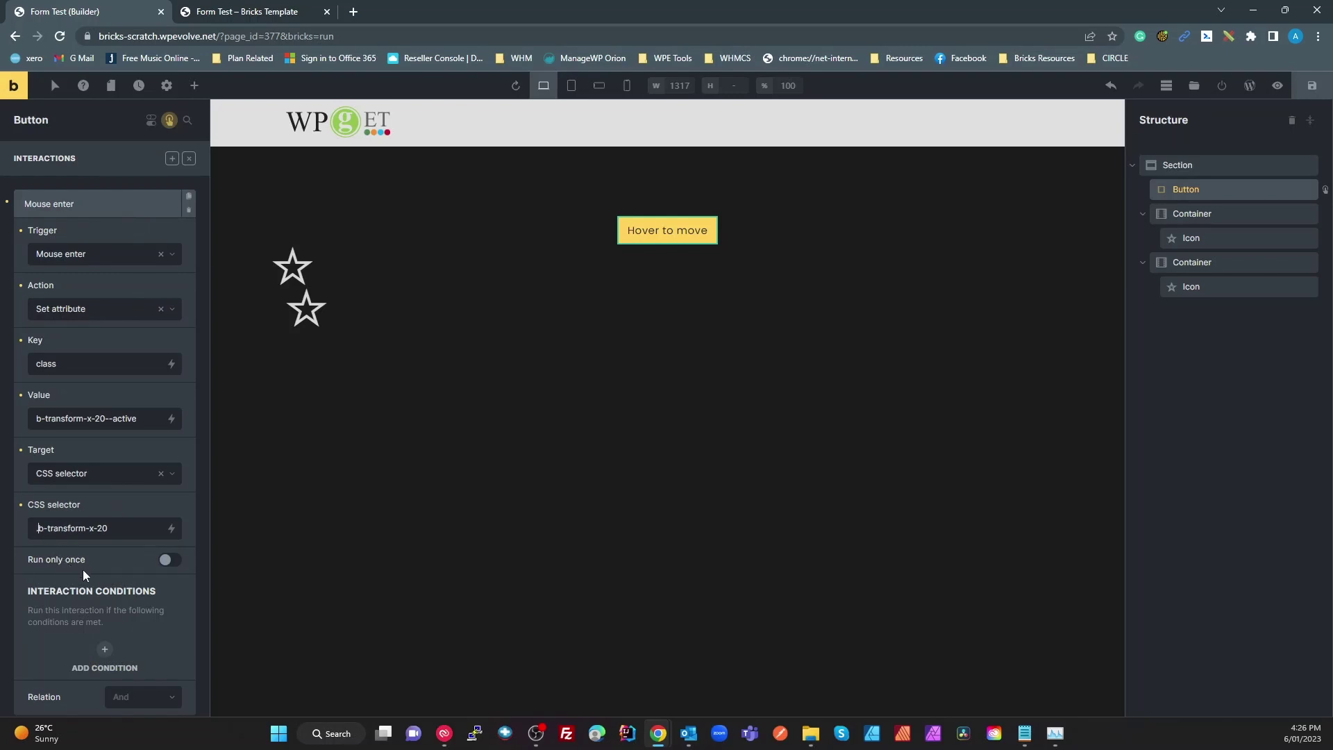
# - Save the draft and test the button's hover effect on the front-end page
pyautogui.click(1304, 89)
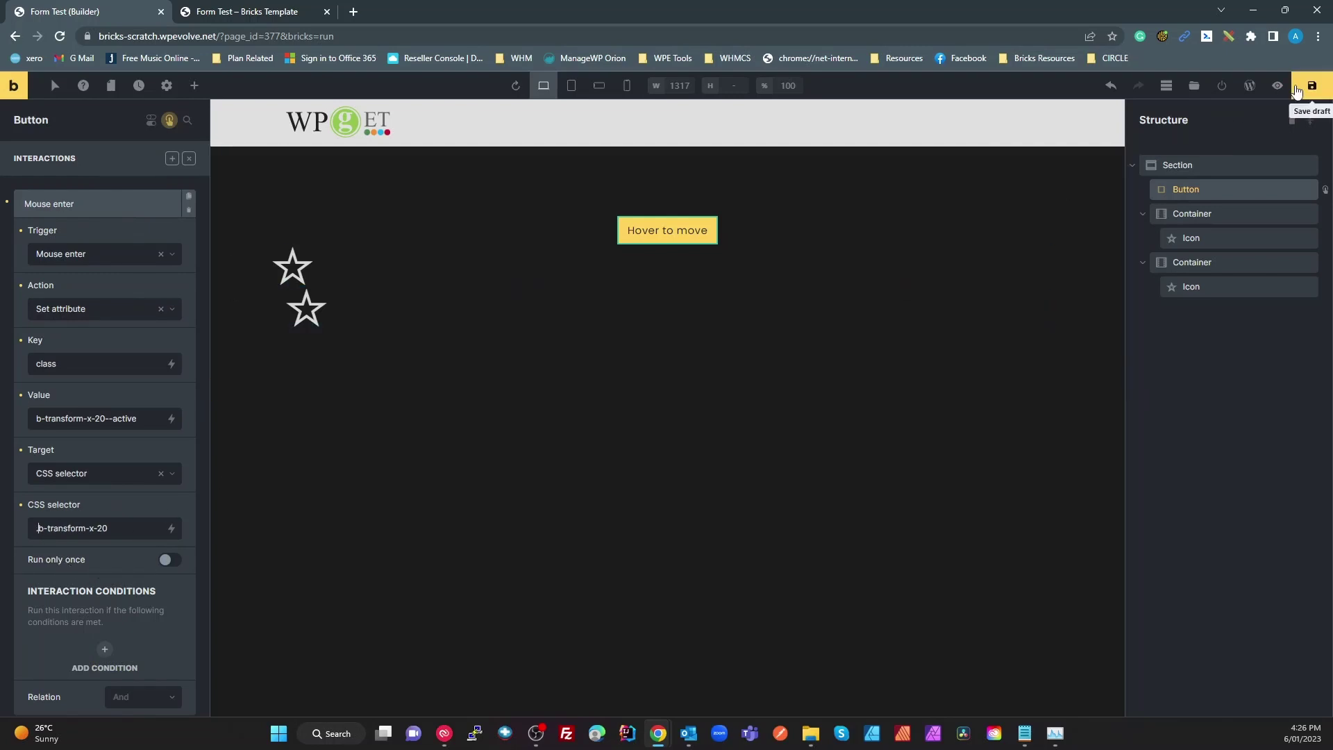
pyautogui.click(286, 13)
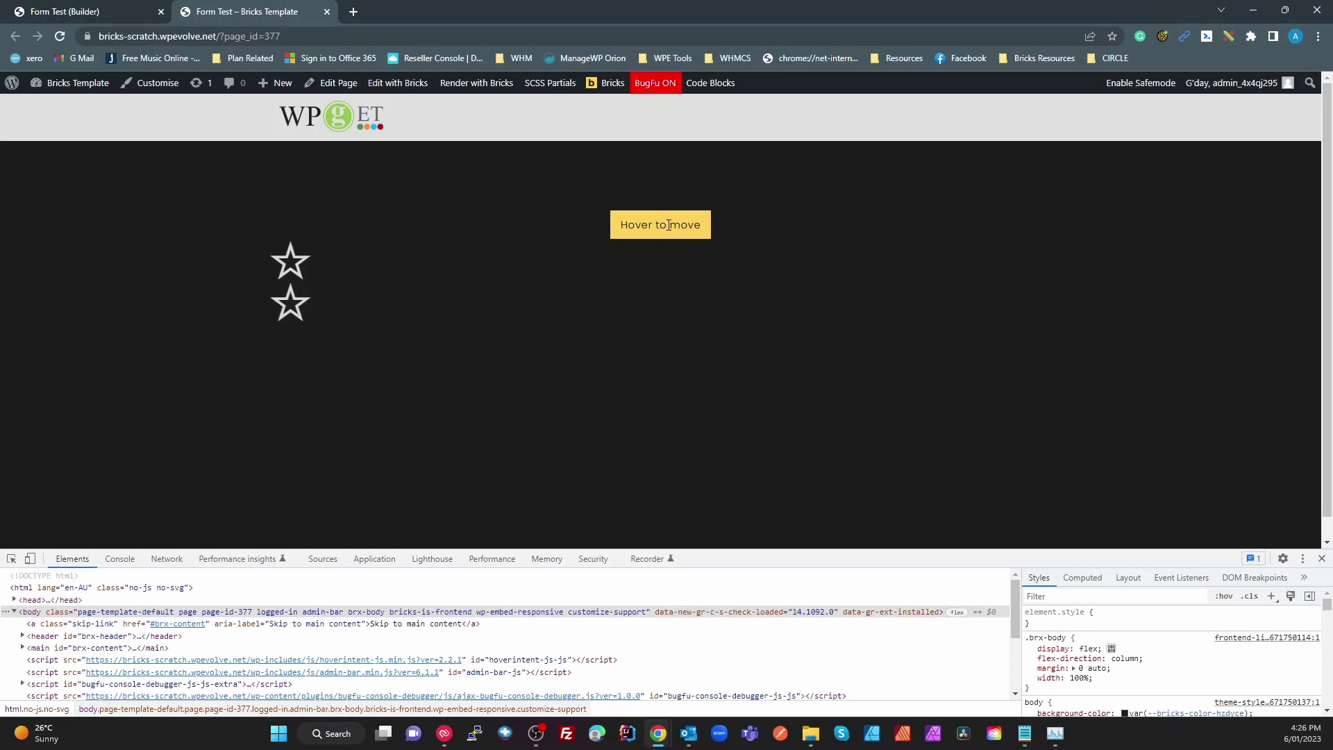
# - Return to the builder, close the button's interactions and add a new icon below the star in the first container
pyautogui.click(115, 6)
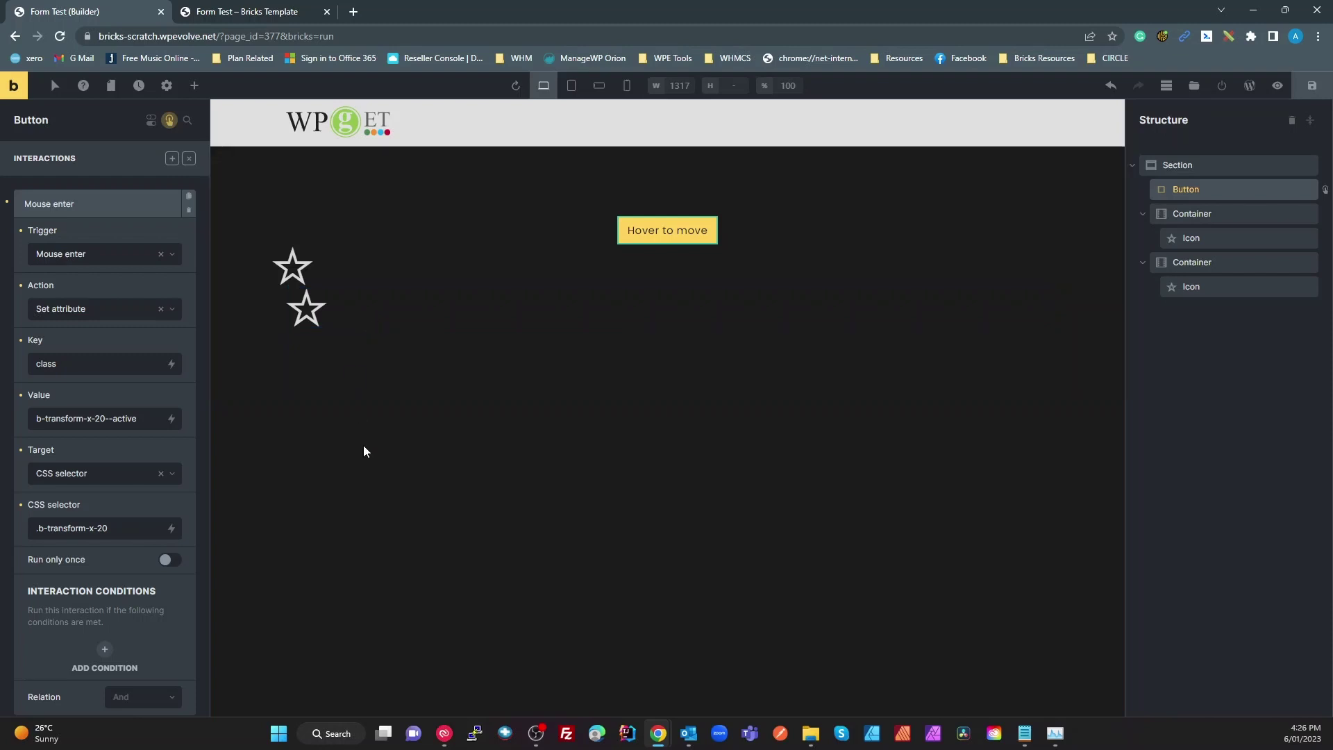
pyautogui.click(124, 195)
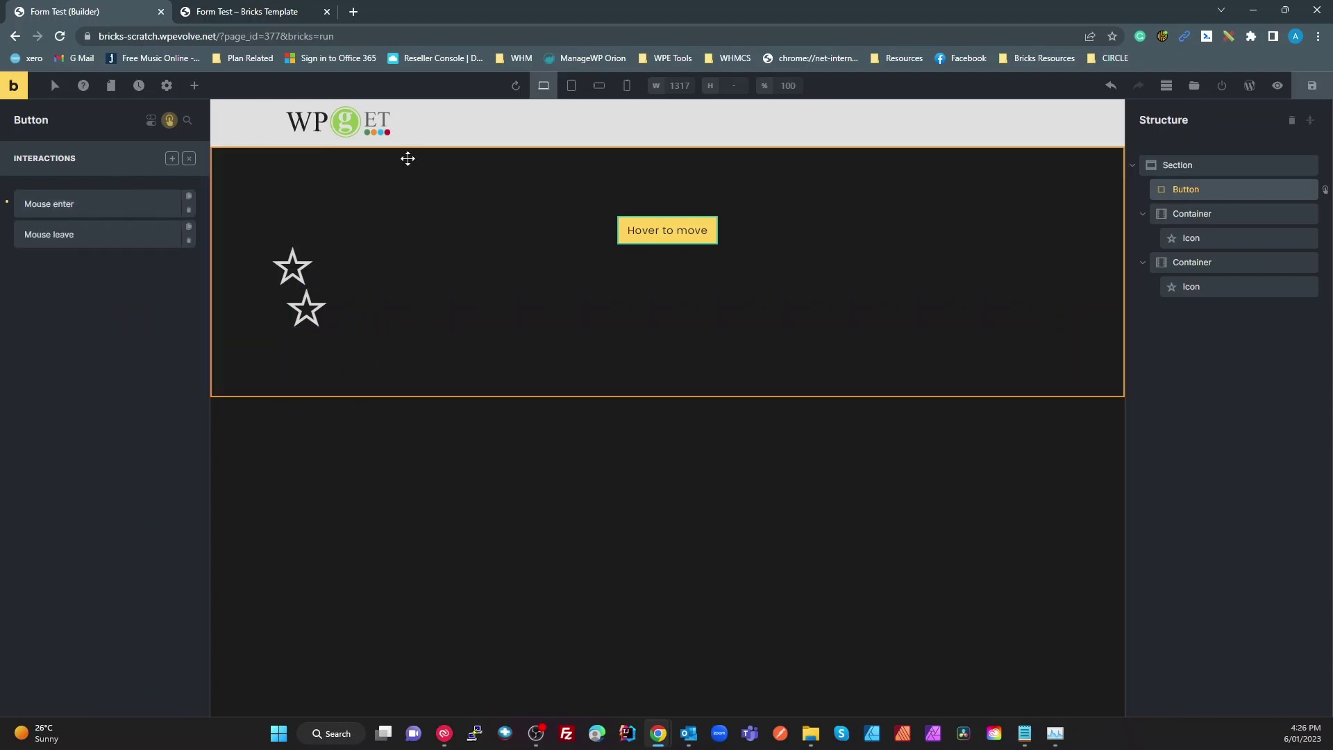
pyautogui.click(188, 161)
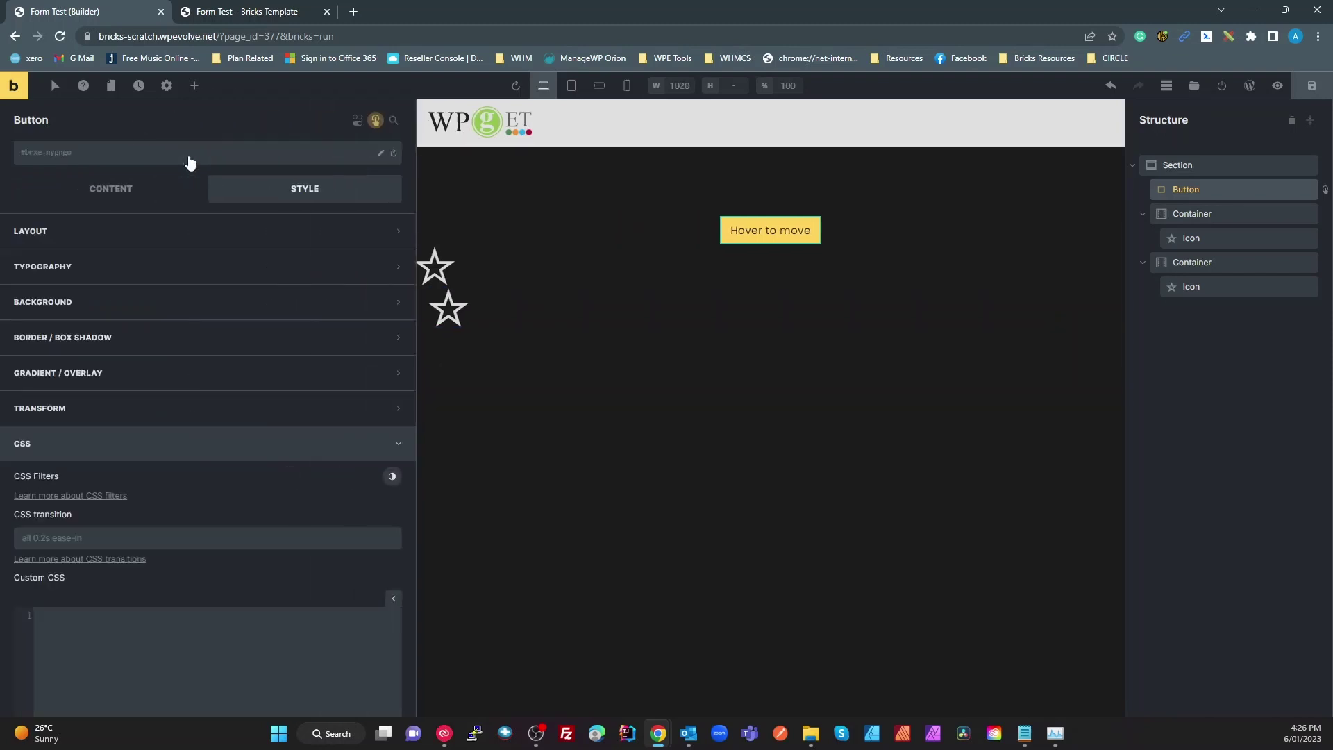
pyautogui.click(195, 86)
pyautogui.moveTo(58, 500); pyautogui.dragTo(324, 277)
pyautogui.click(397, 274)
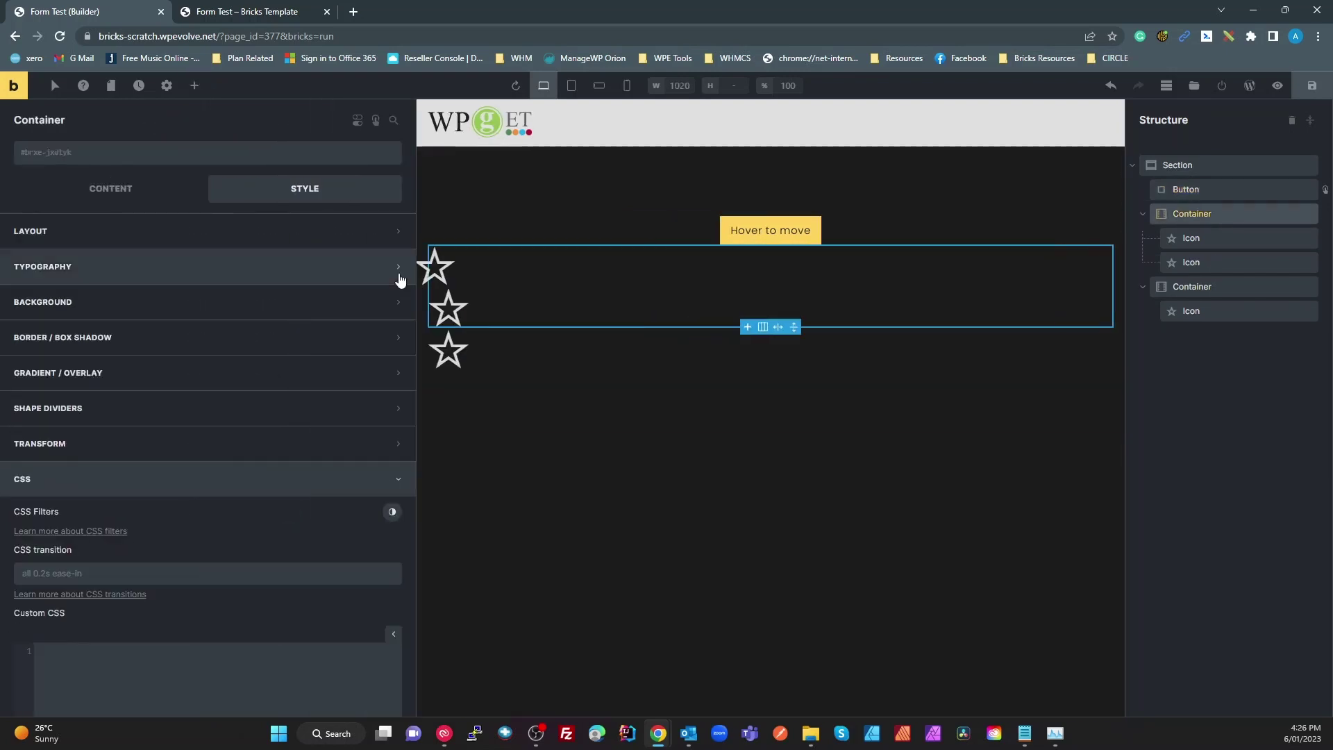
# - Set the layout direction of both icon containers to horizontal
pyautogui.click(130, 187)
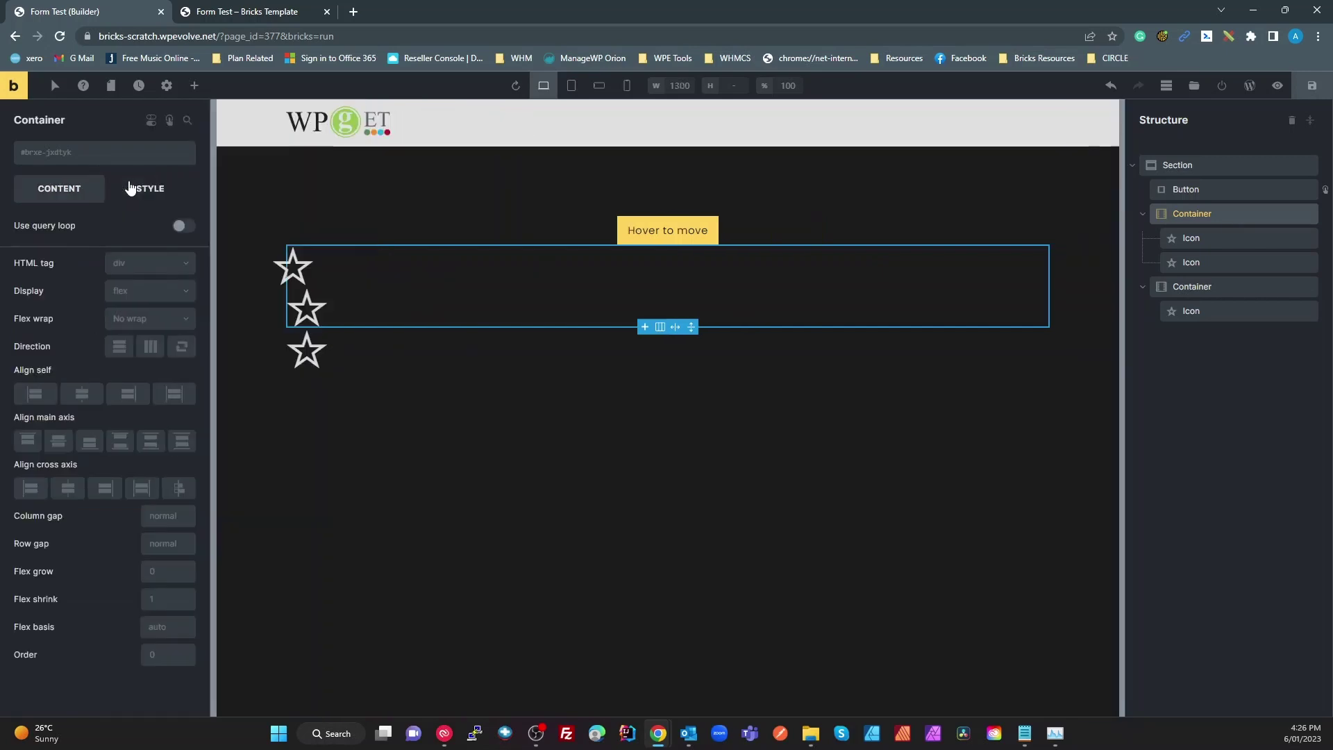
pyautogui.click(149, 347)
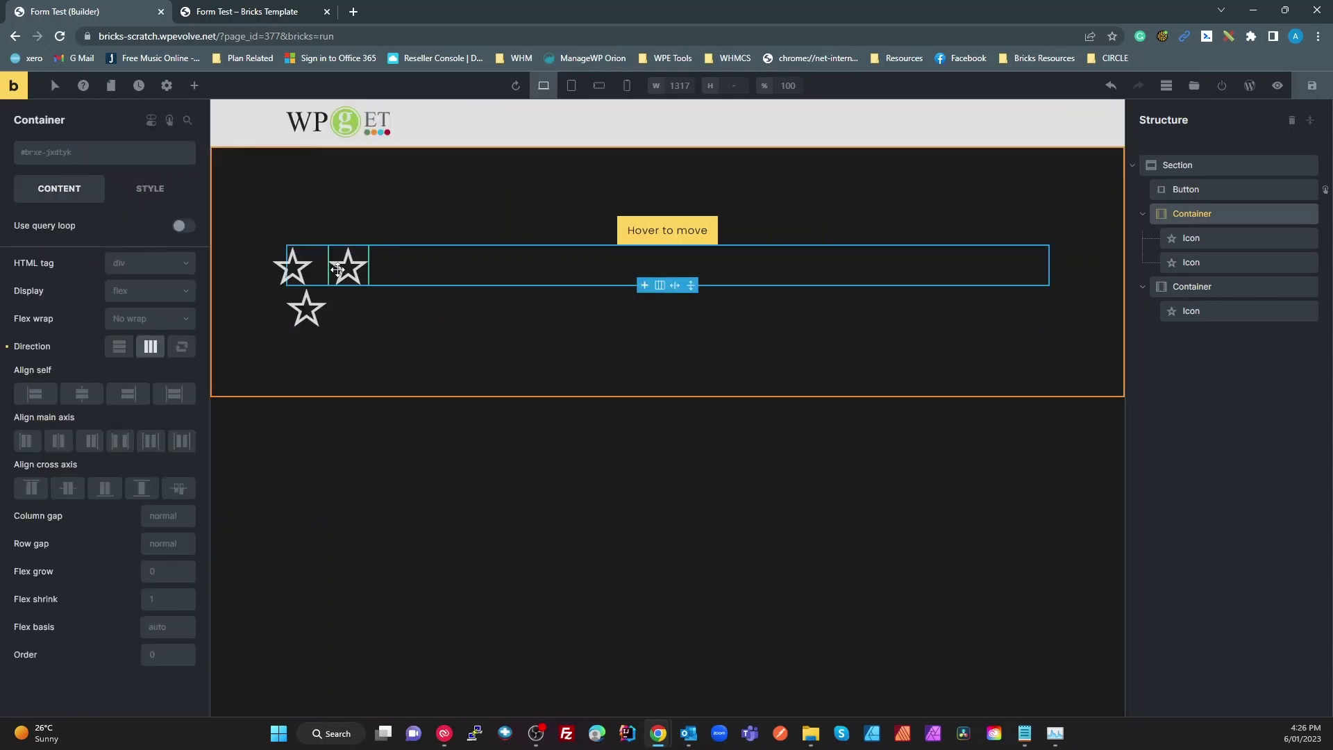
pyautogui.click(119, 346)
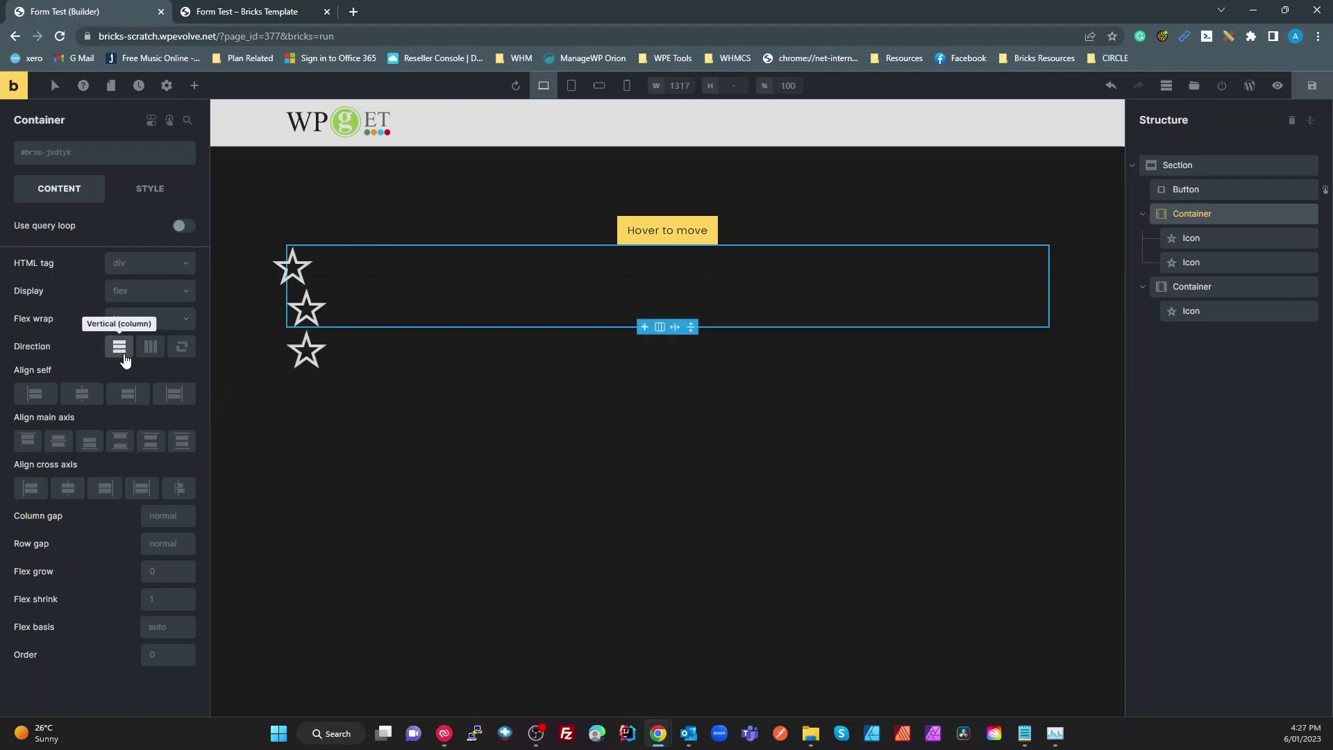
pyautogui.click(151, 346)
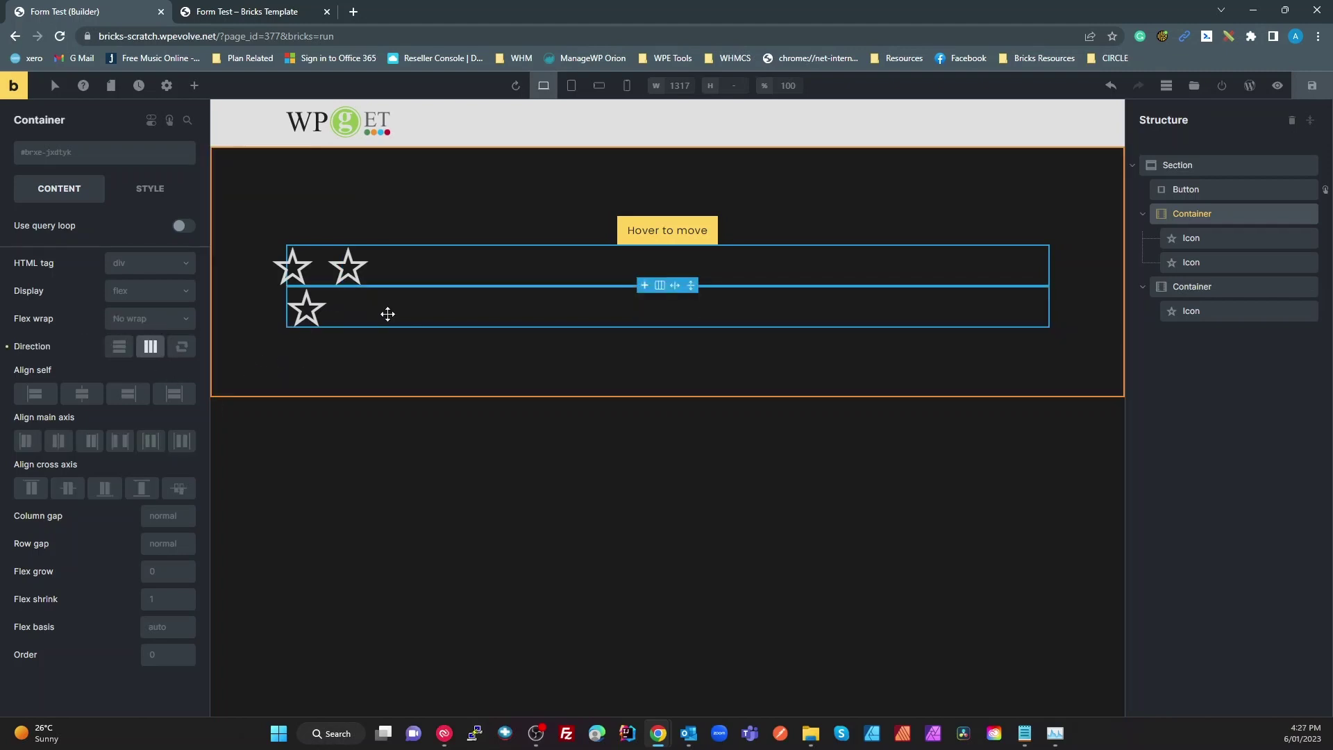
pyautogui.click(388, 313)
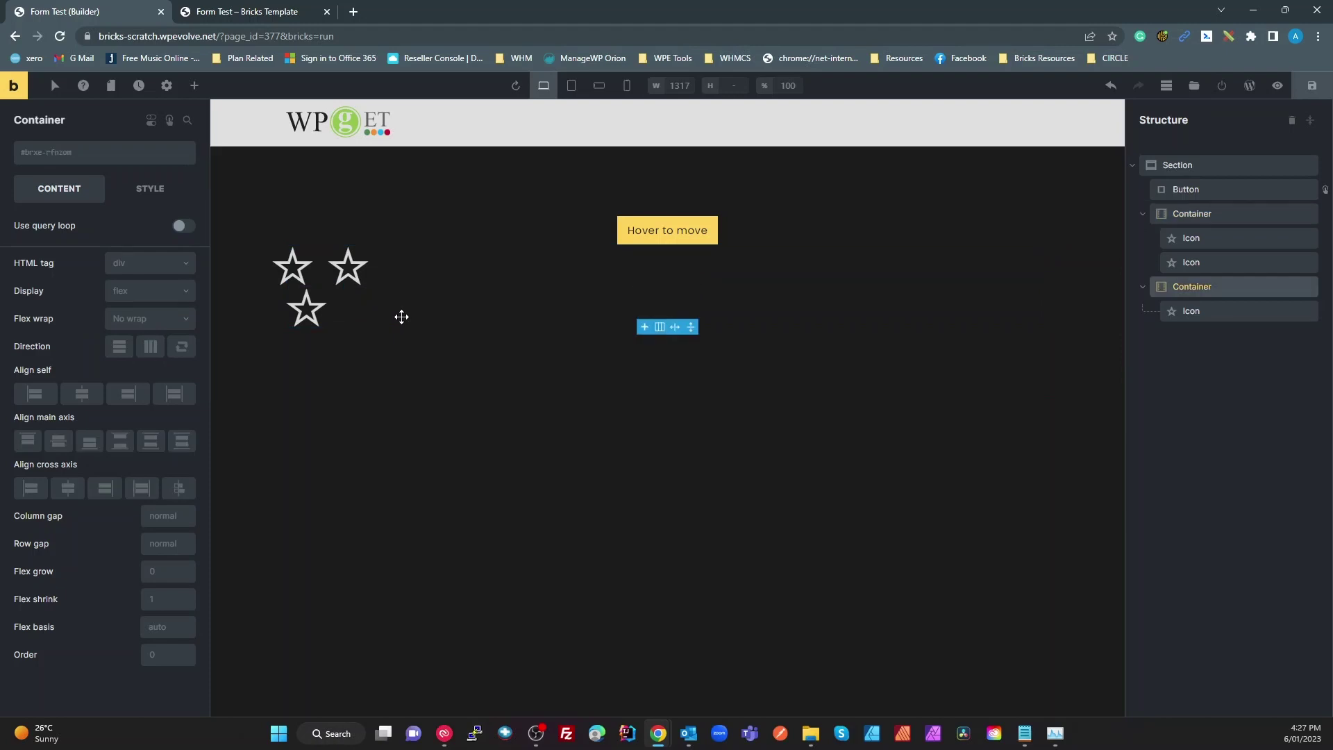
pyautogui.click(150, 347)
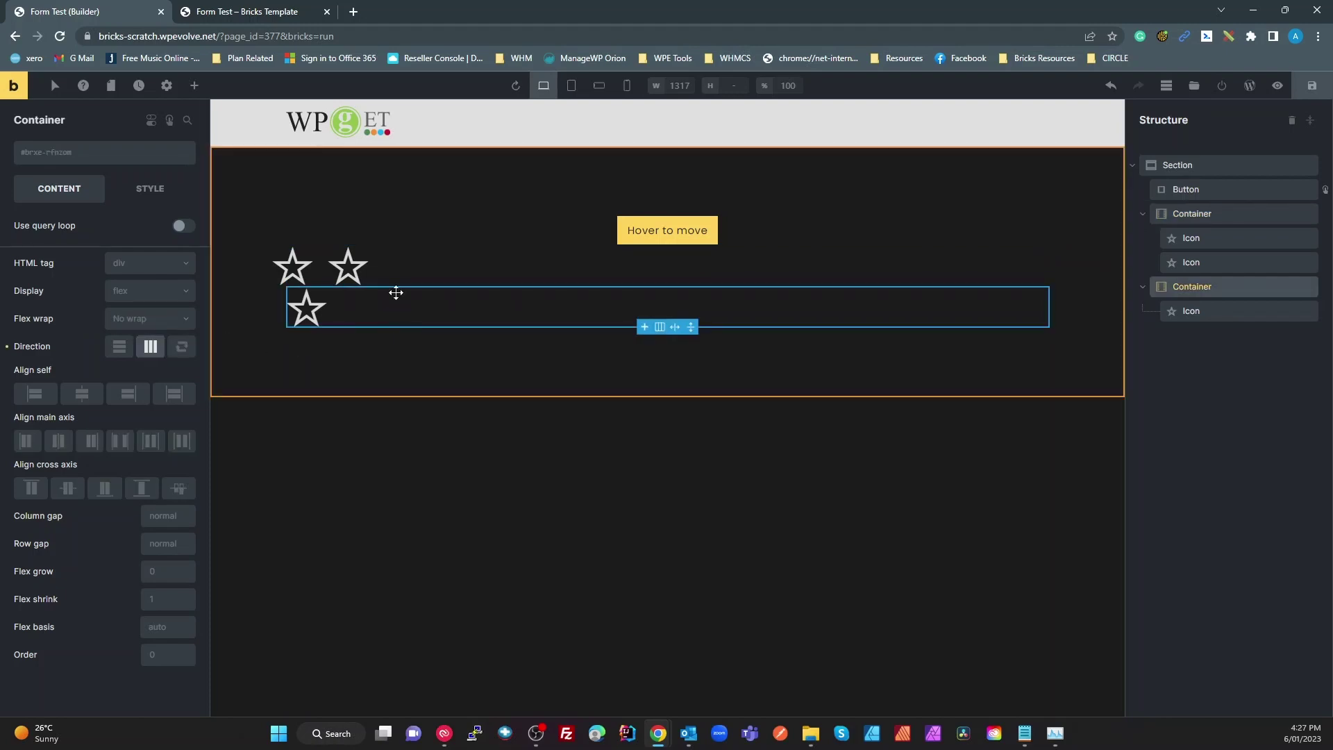
# - Change the new icon in the first container to the Themify gear
pyautogui.click(347, 266)
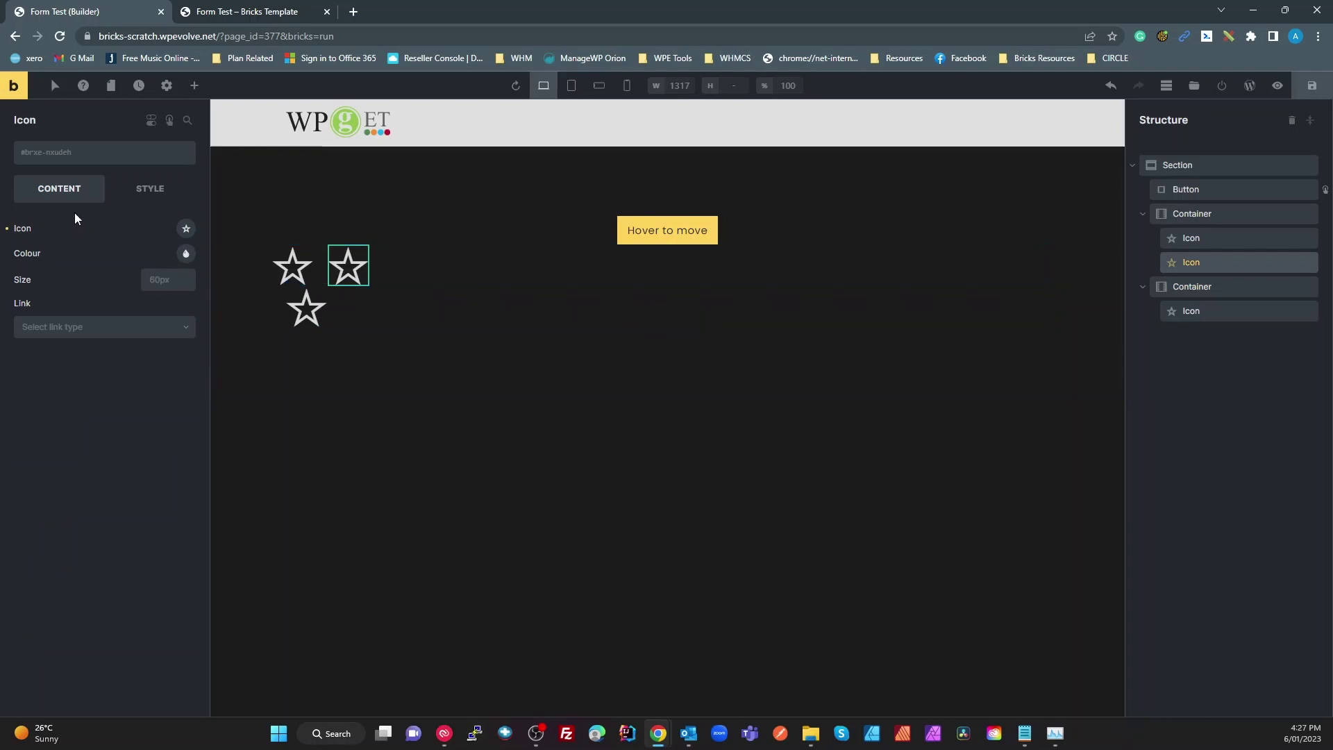
pyautogui.click(186, 228)
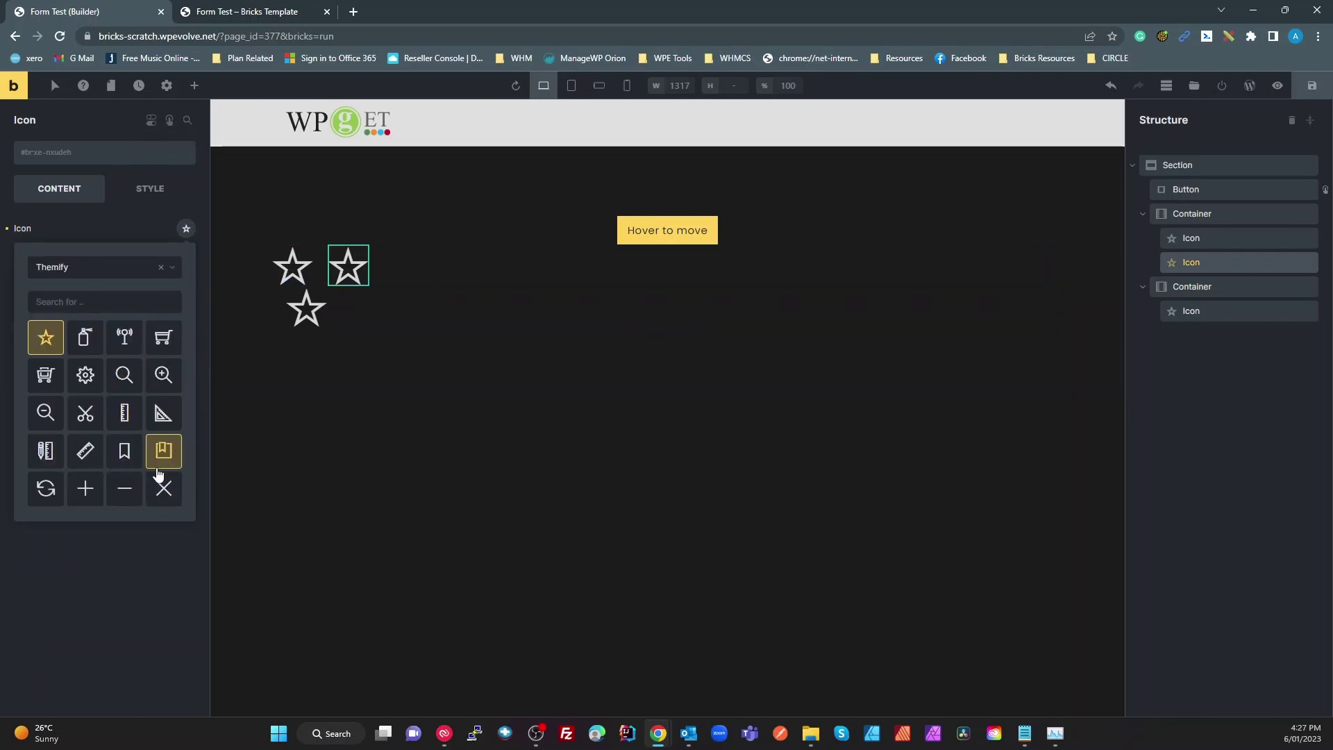
pyautogui.click(86, 380)
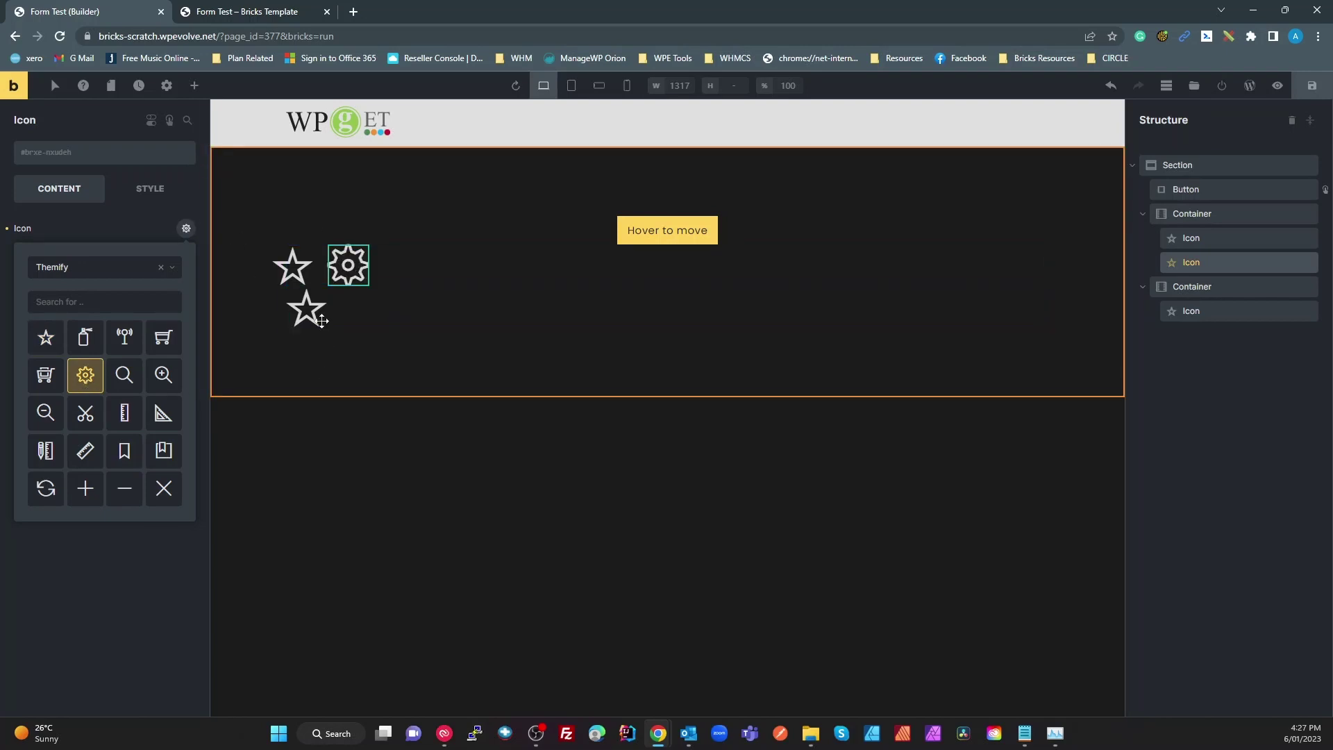
# - Check the classes on the first star icon and assign the existing b-transform-base class to the gear icon
pyautogui.click(291, 269)
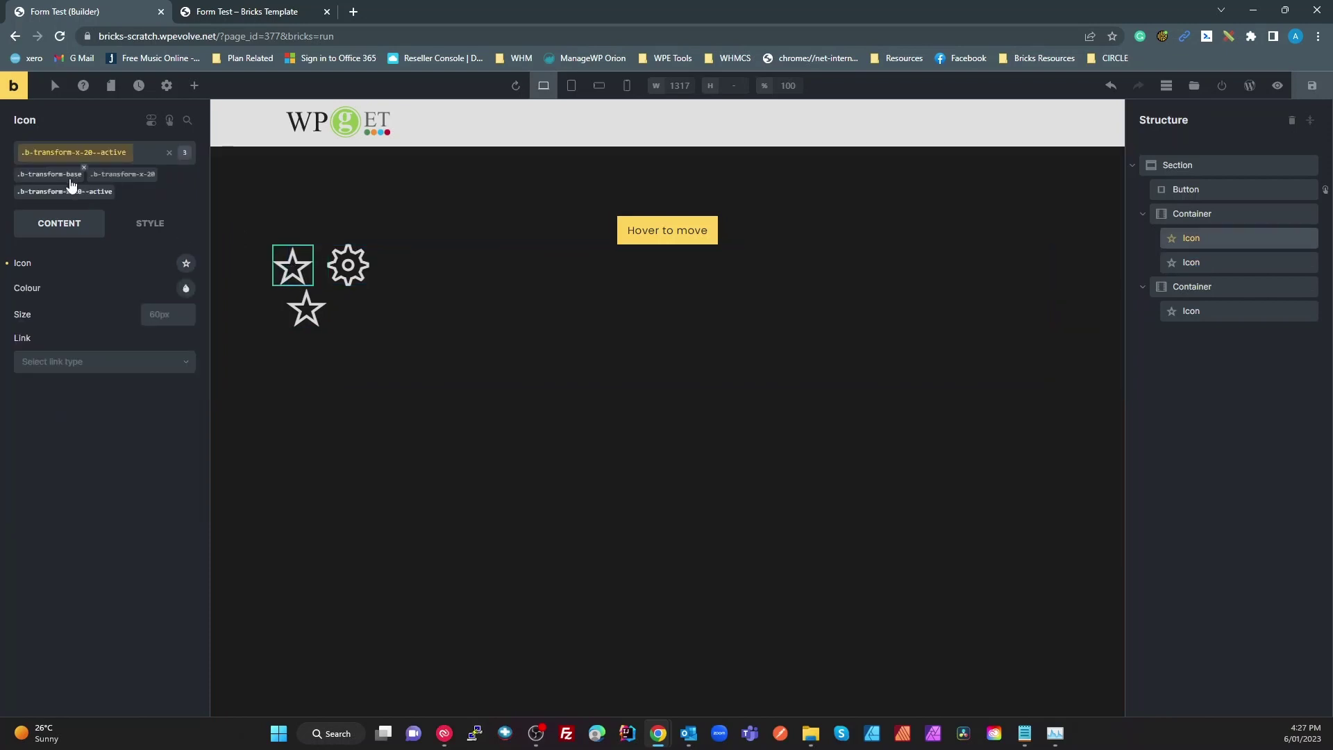
pyautogui.click(343, 261)
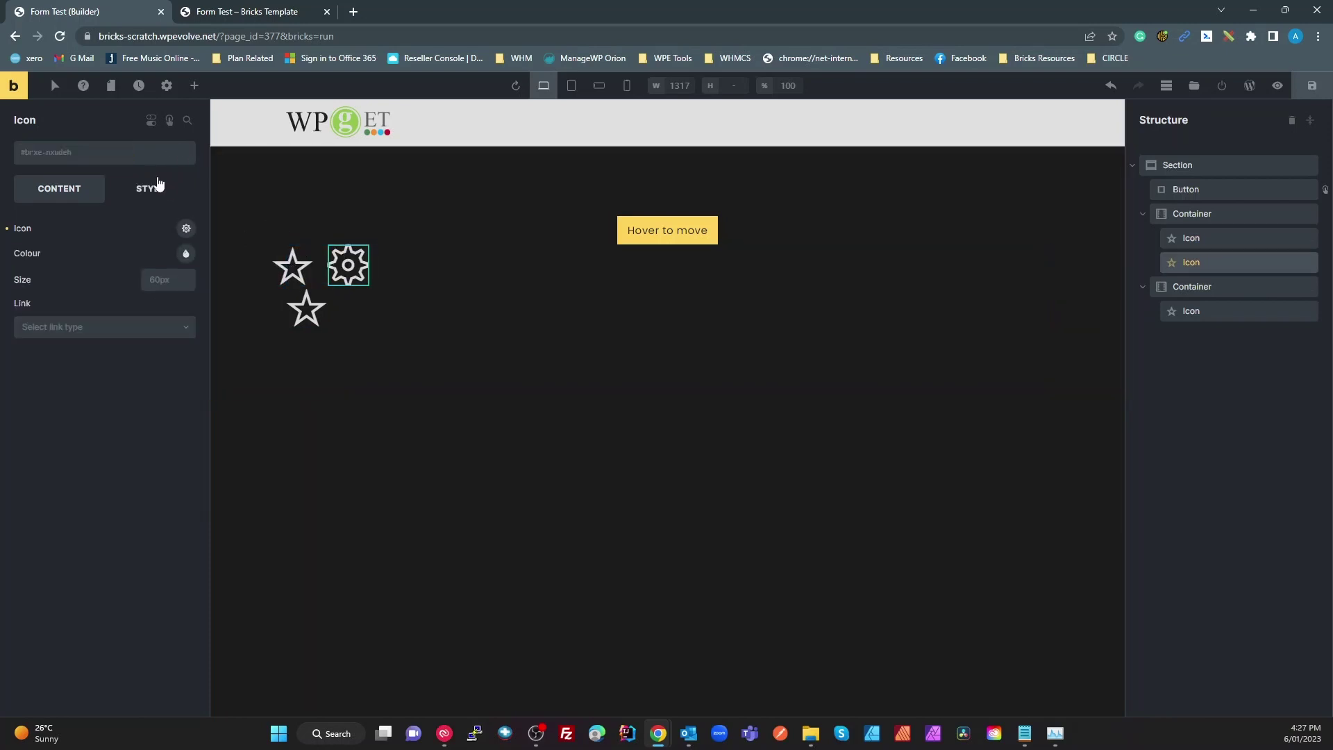
pyautogui.click(92, 152)
pyautogui.write('base')
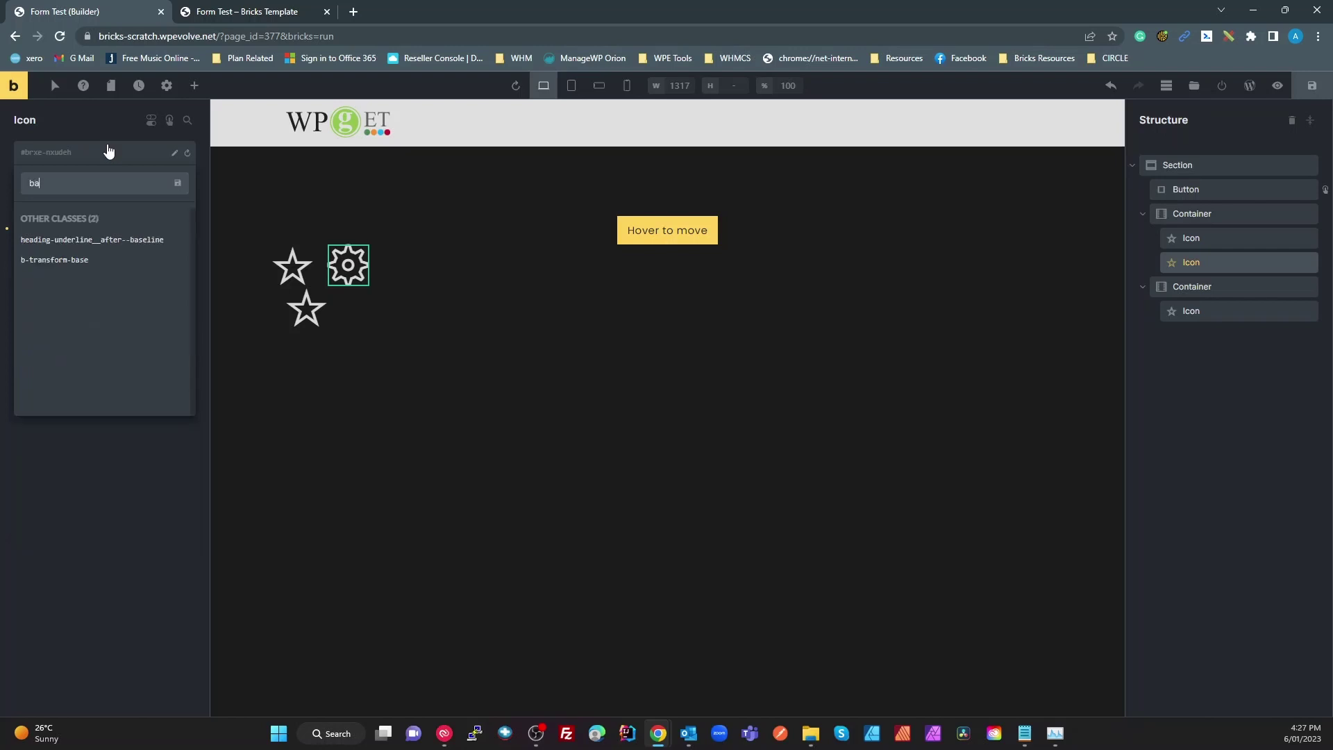
pyautogui.click(72, 260)
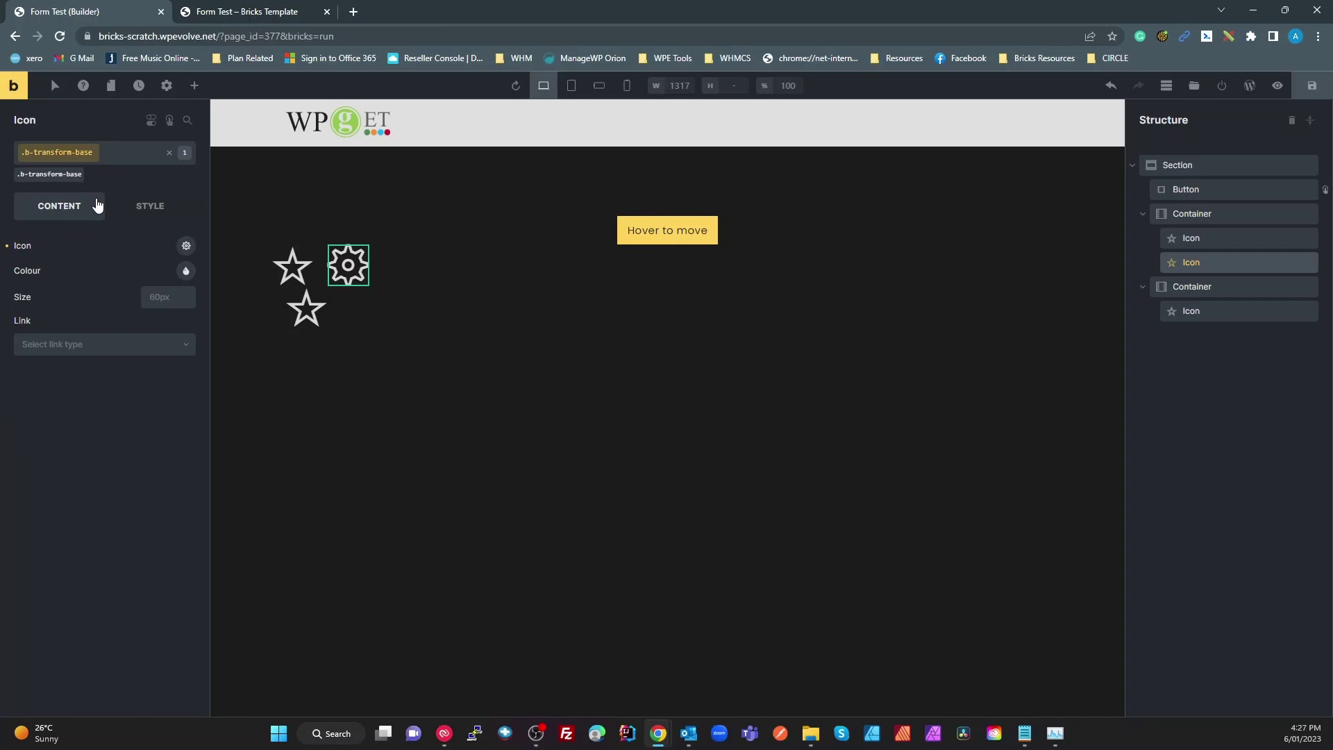
# - Create a global class b-rotate-infinite on the gear icon and copy its name
pyautogui.click(115, 150)
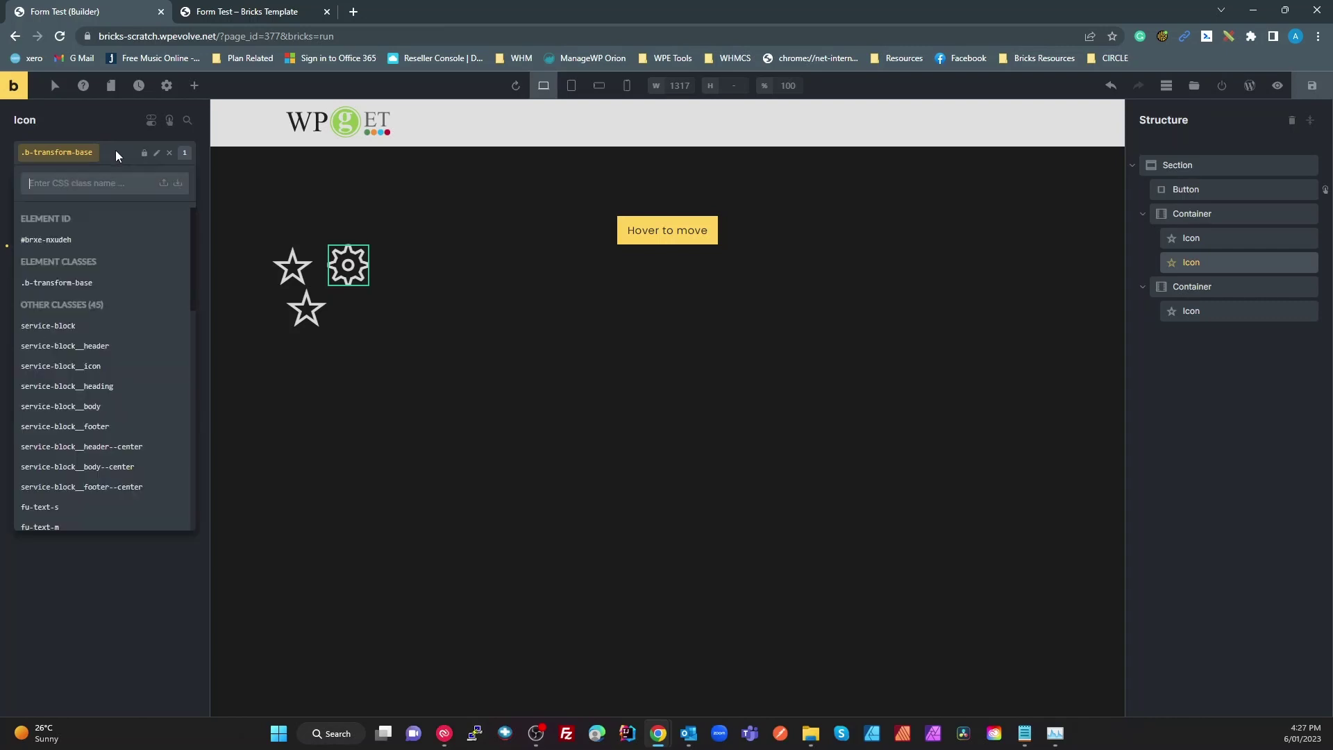
pyautogui.write('b-')
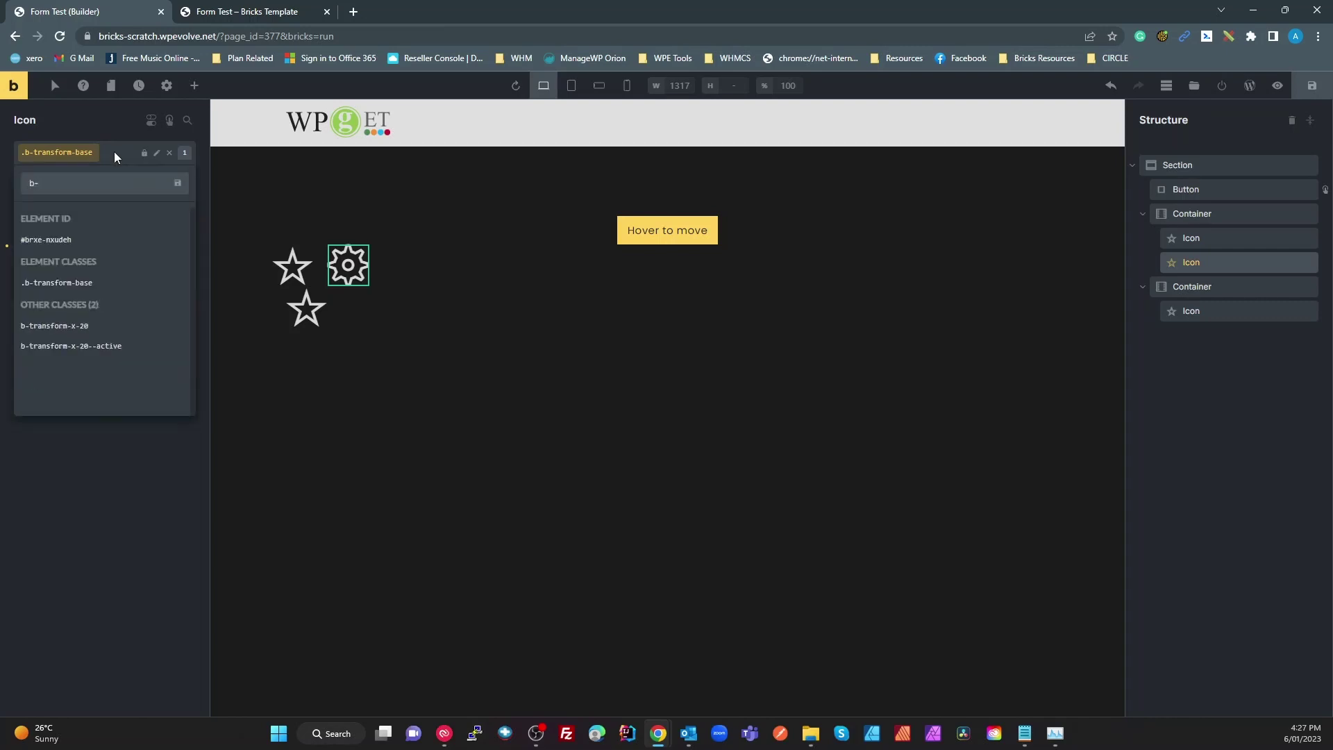
pyautogui.write('r')
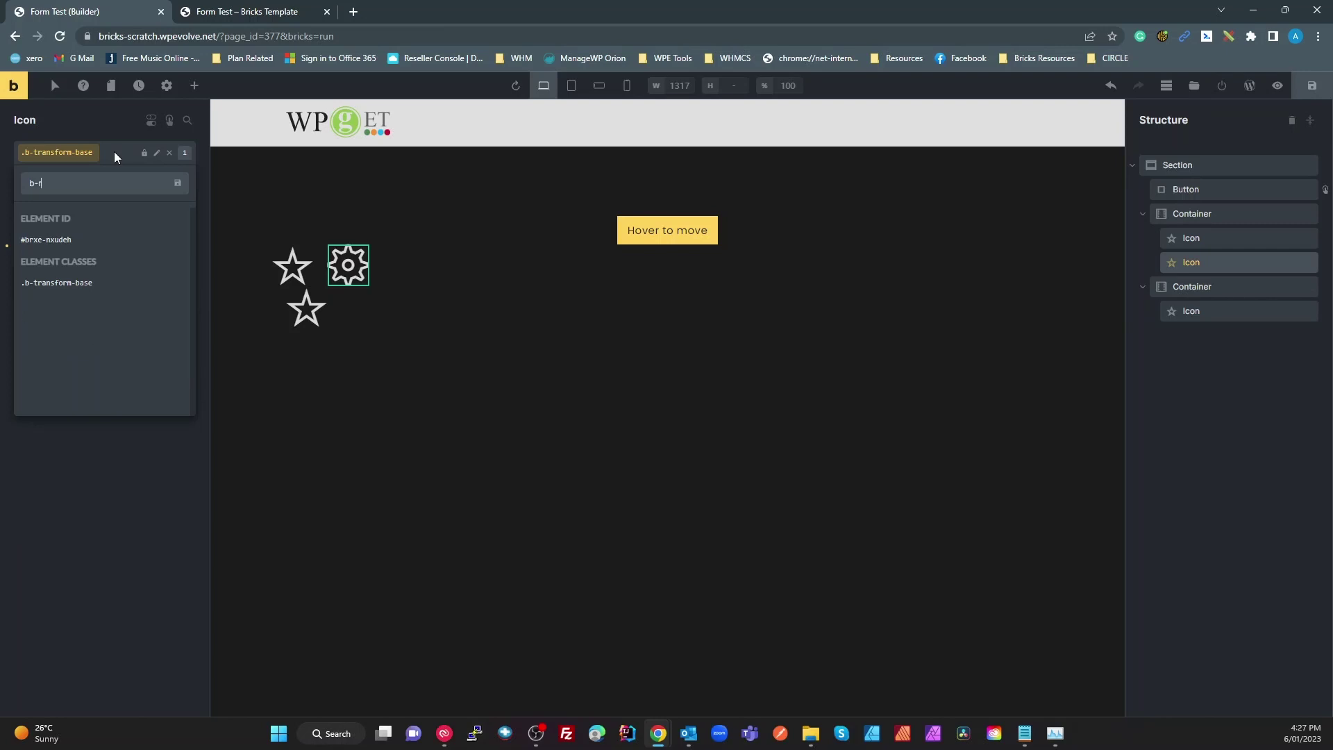
pyautogui.write('otate-infinite')
pyautogui.moveTo(109, 186); pyautogui.dragTo(18, 192)
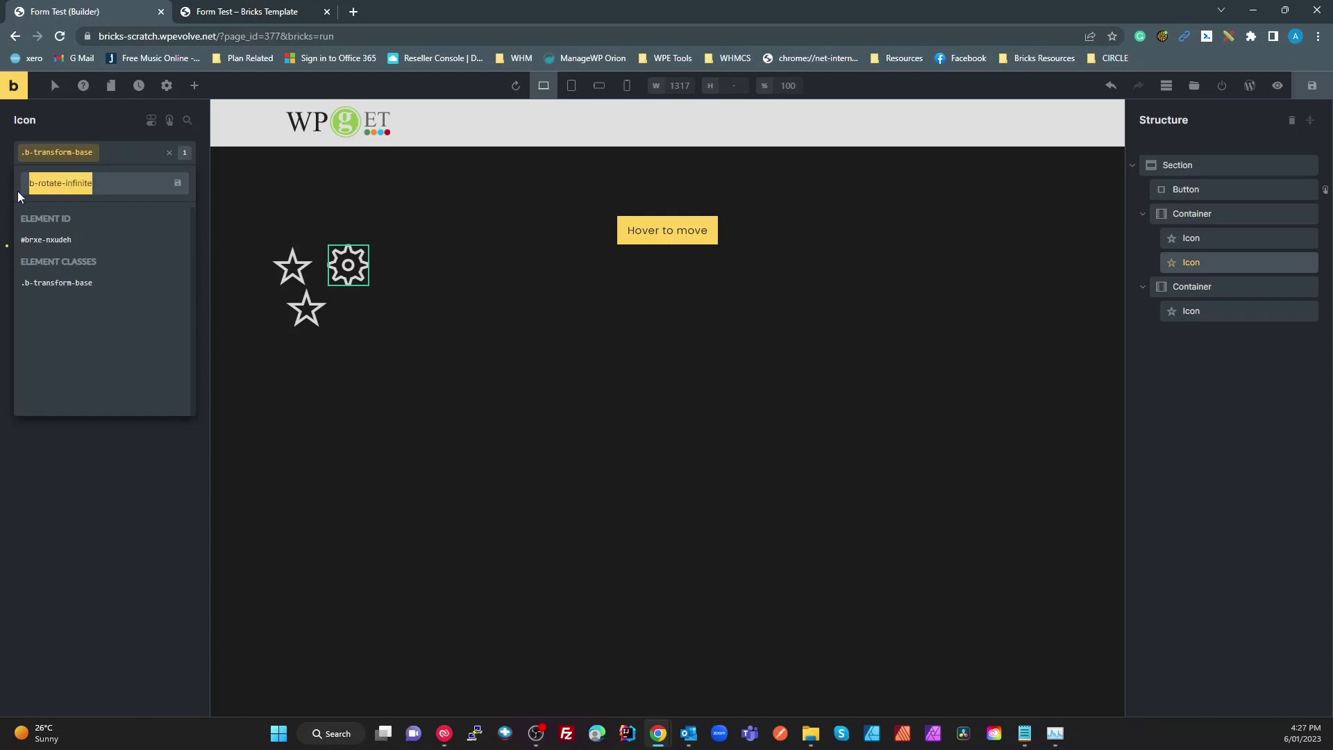
pyautogui.press('Return')
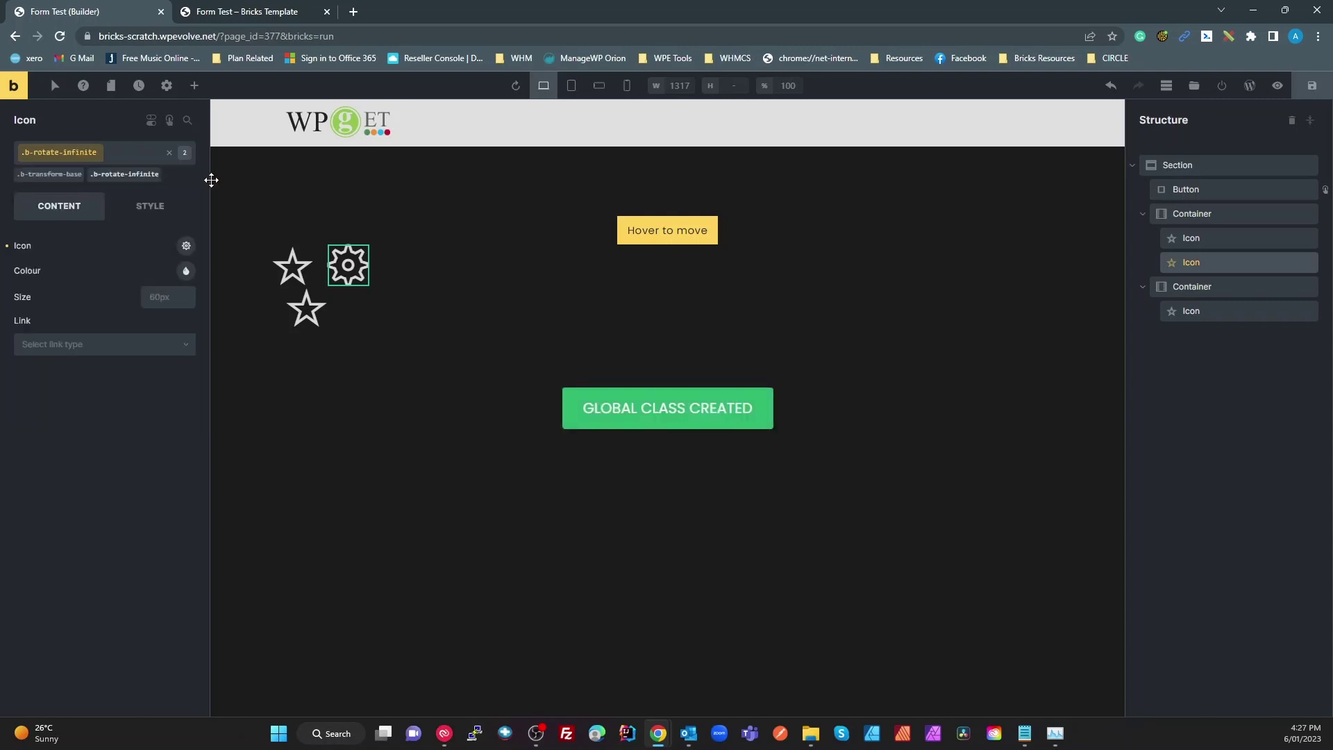
# - Create a second global class, b-rotate-infinite--active, on the gear icon
pyautogui.click(127, 164)
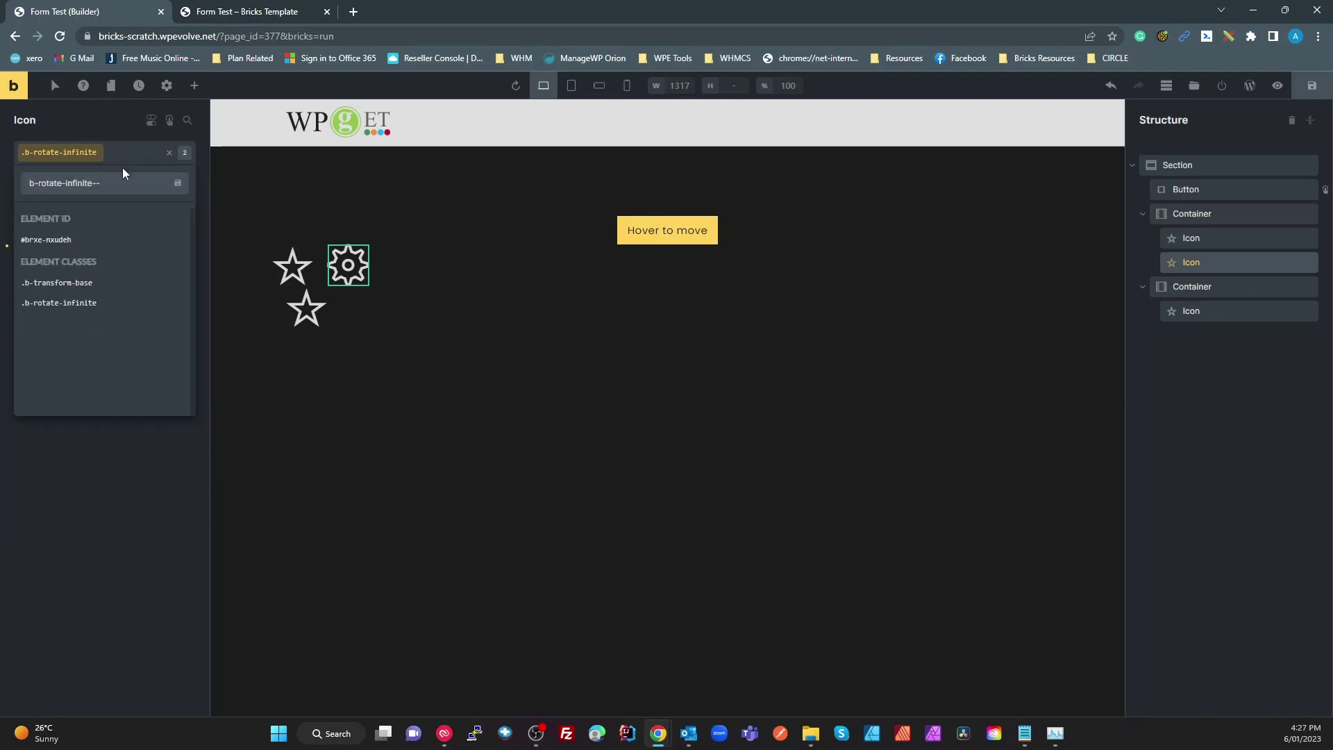
pyautogui.write('--acti')
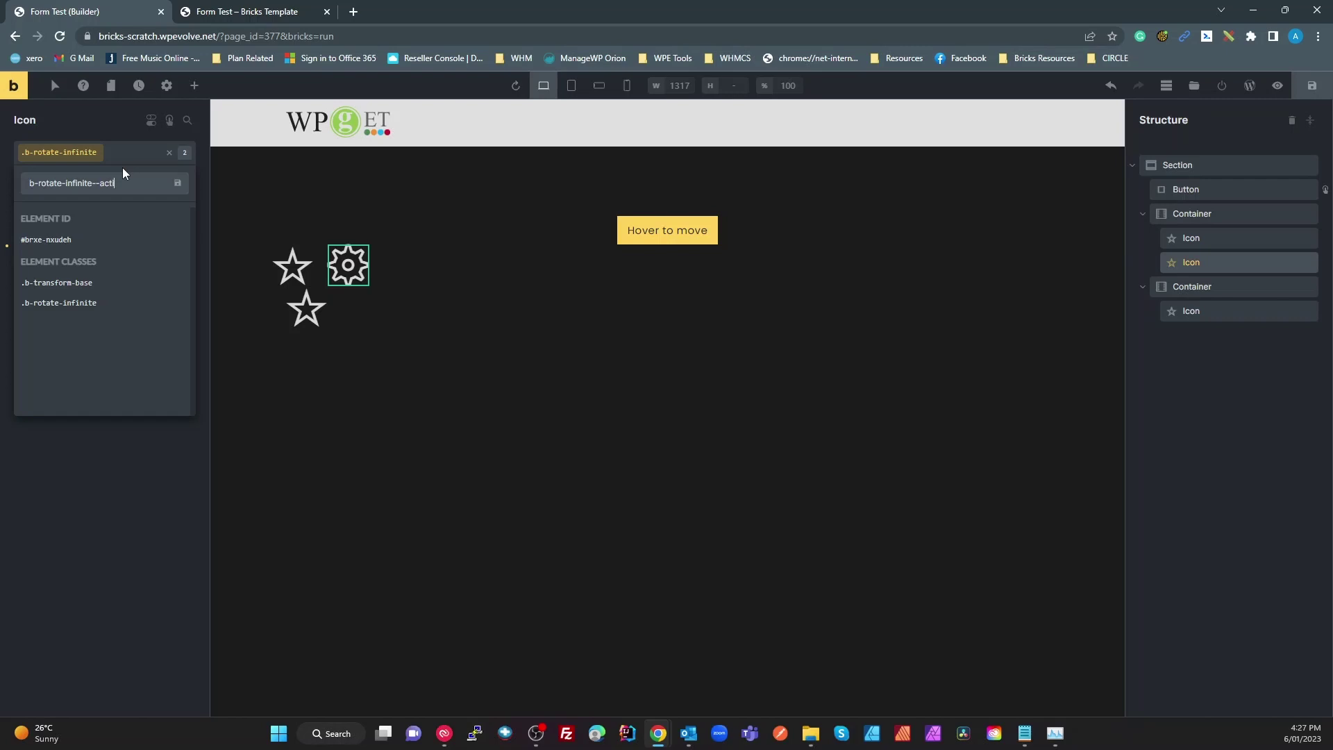
pyautogui.write('ve')
pyautogui.press('Return')
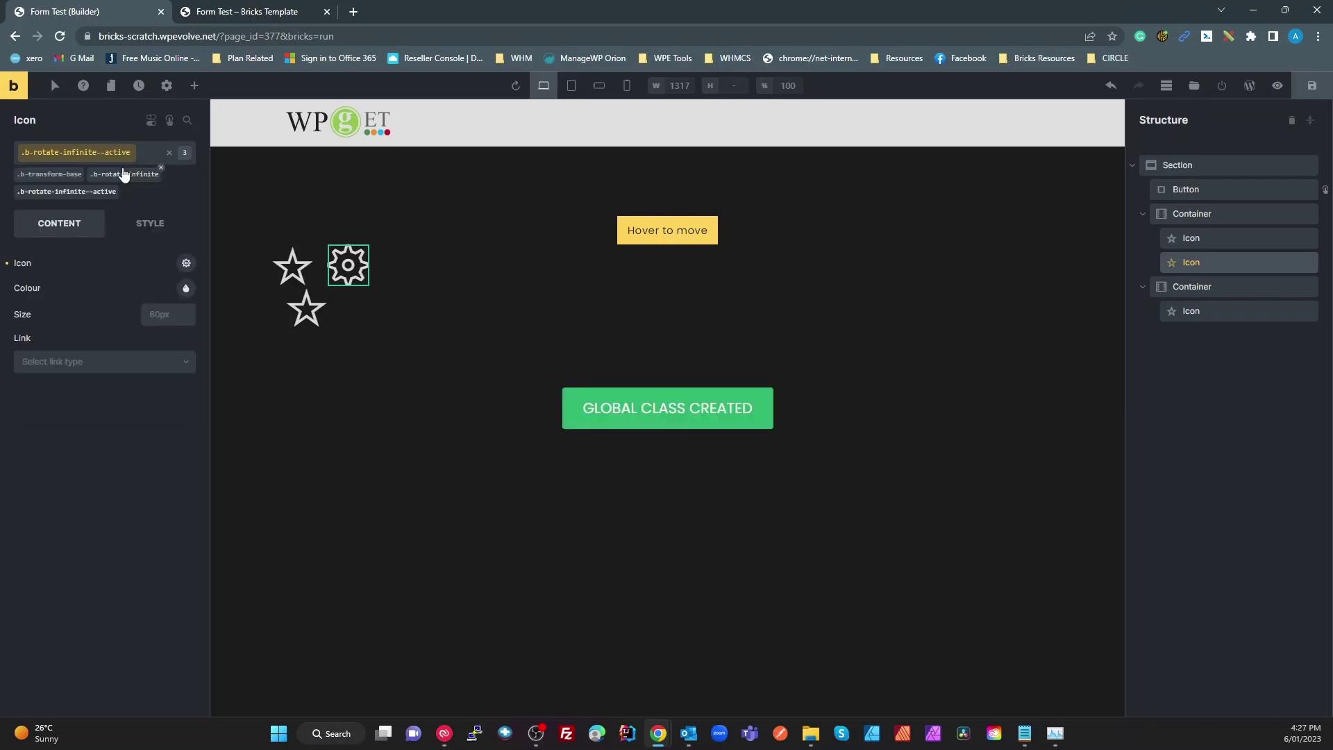
# - Set the Rotate Z transform of the b-rotate-infinite--active class to 360 degrees
pyautogui.click(150, 226)
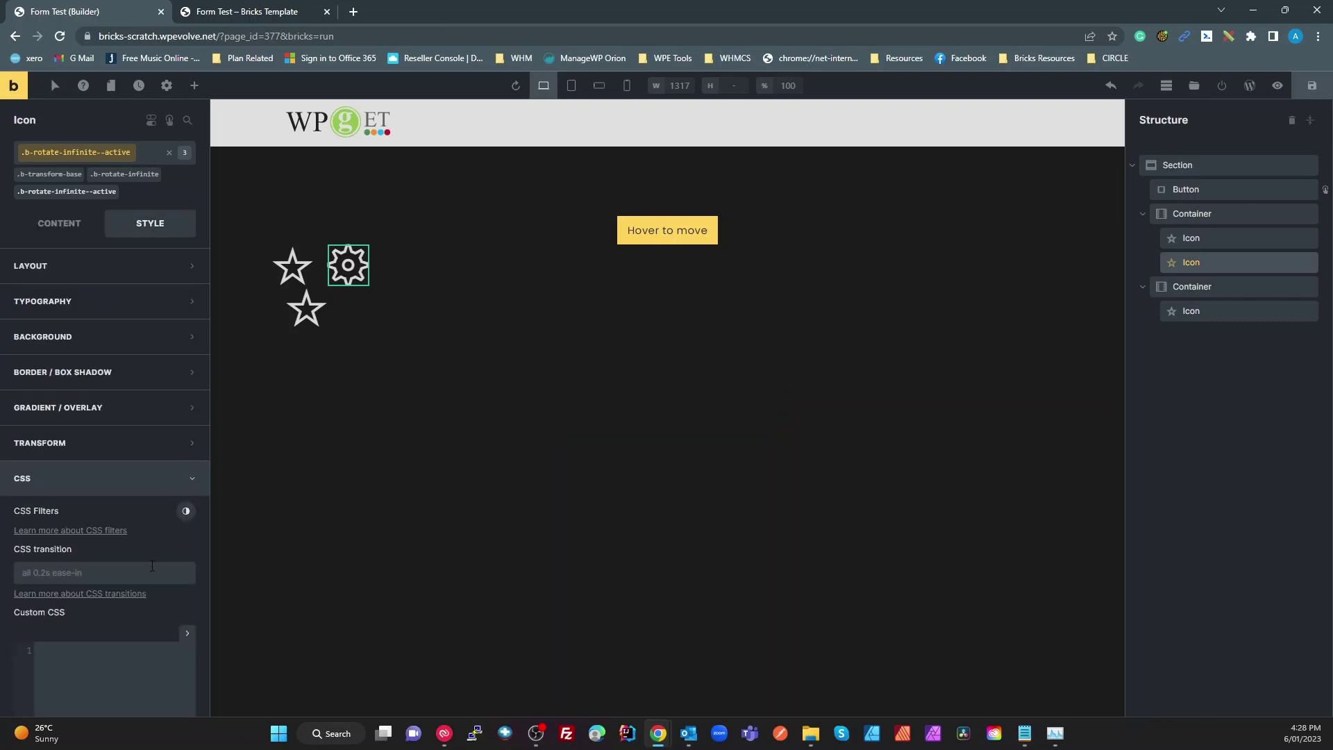
pyautogui.click(160, 452)
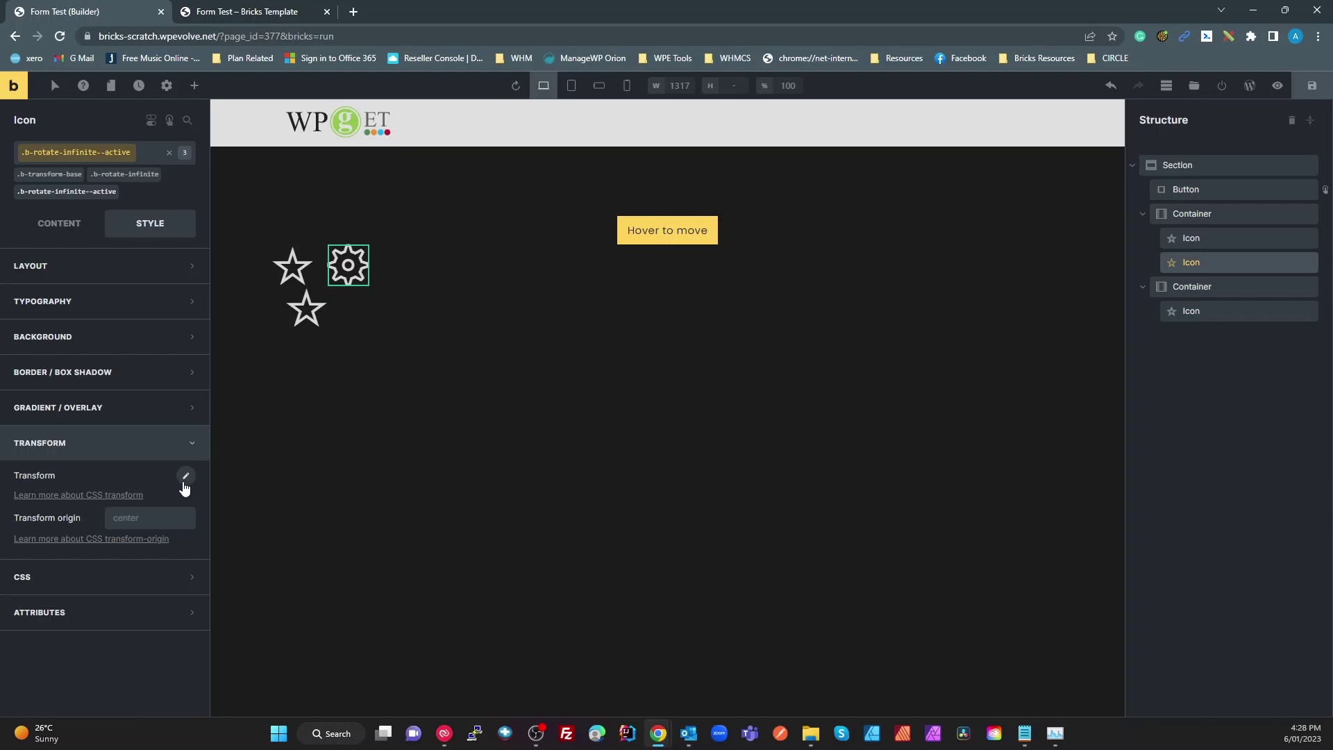
pyautogui.click(185, 476)
pyautogui.scroll(-1, 161, 515)
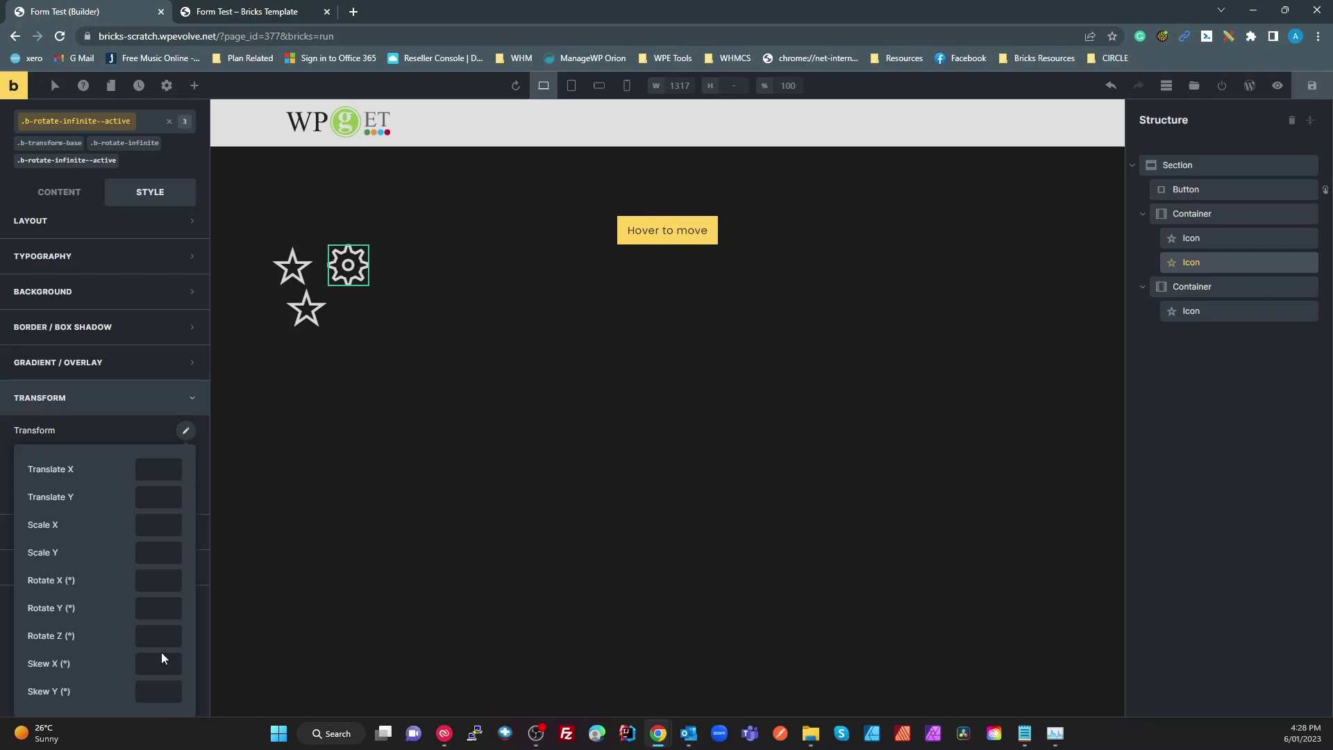
pyautogui.click(156, 580)
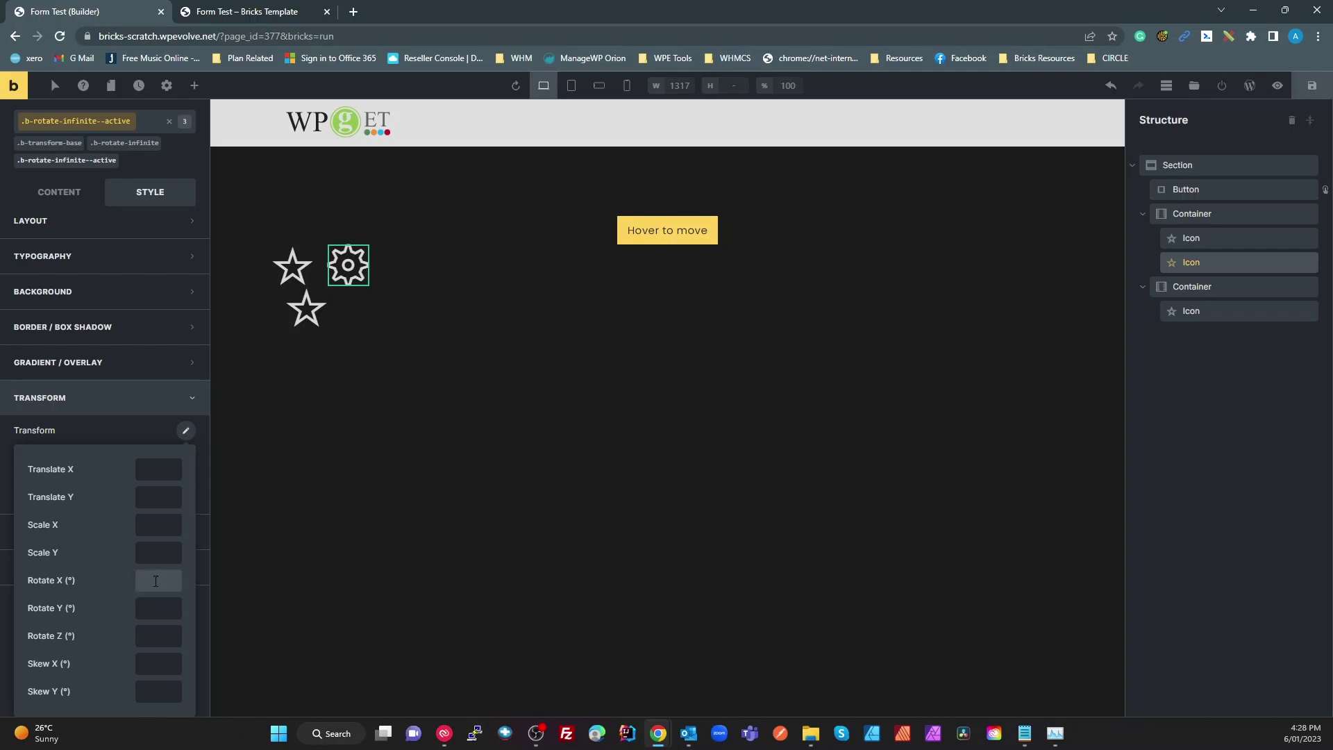
pyautogui.write('3')
pyautogui.click(167, 636)
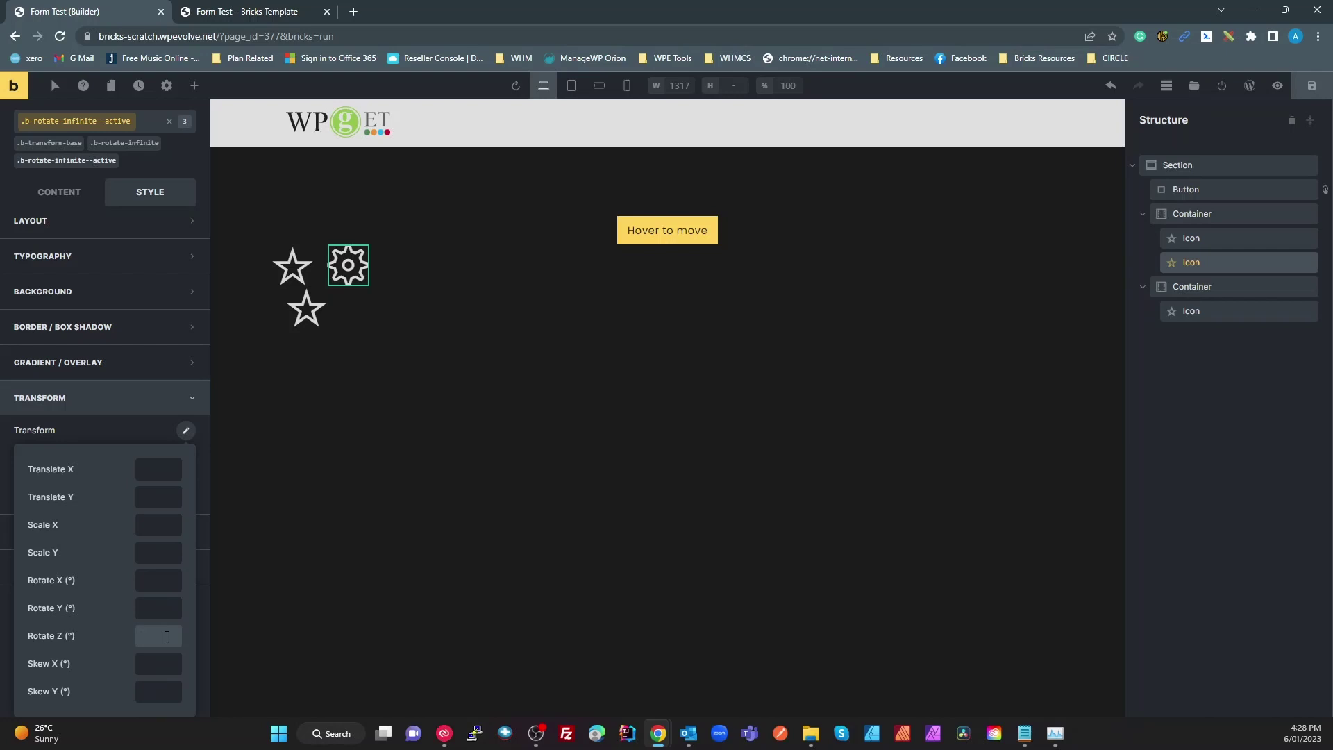
pyautogui.write('3')
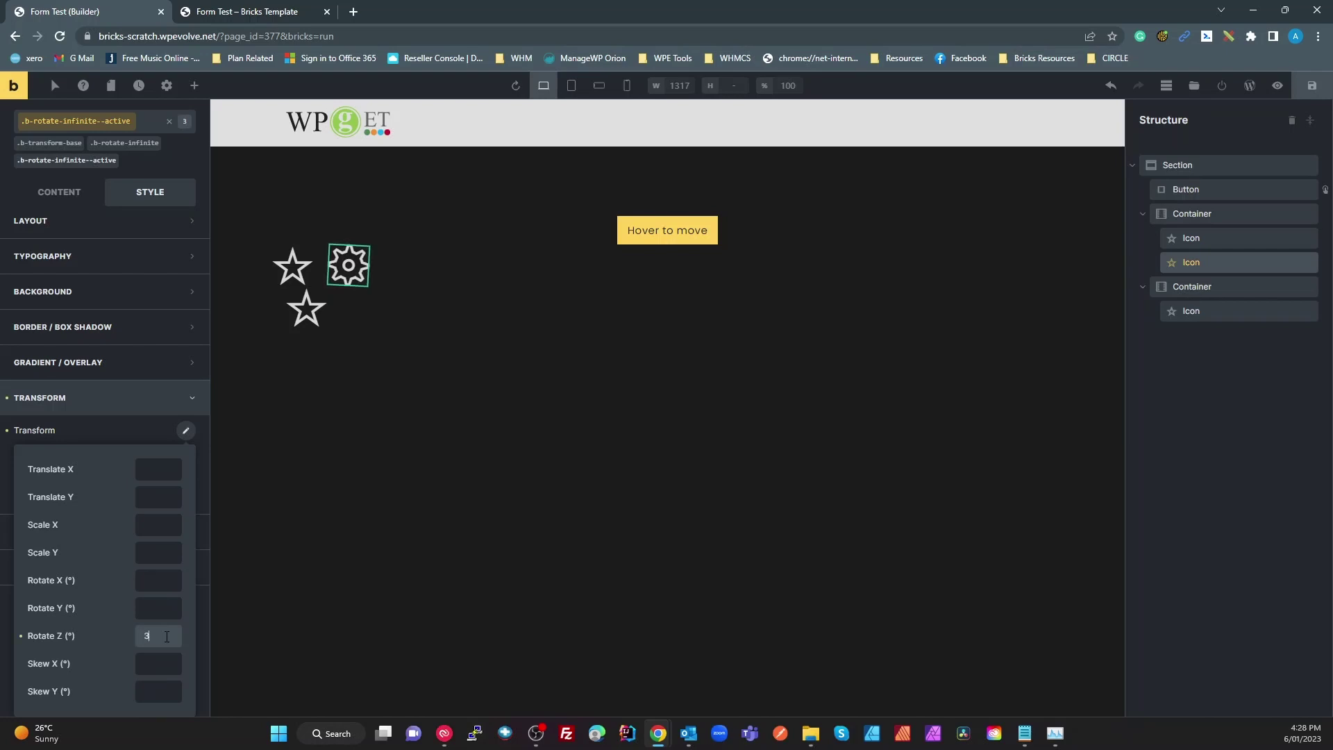
pyautogui.press('BackSpace')
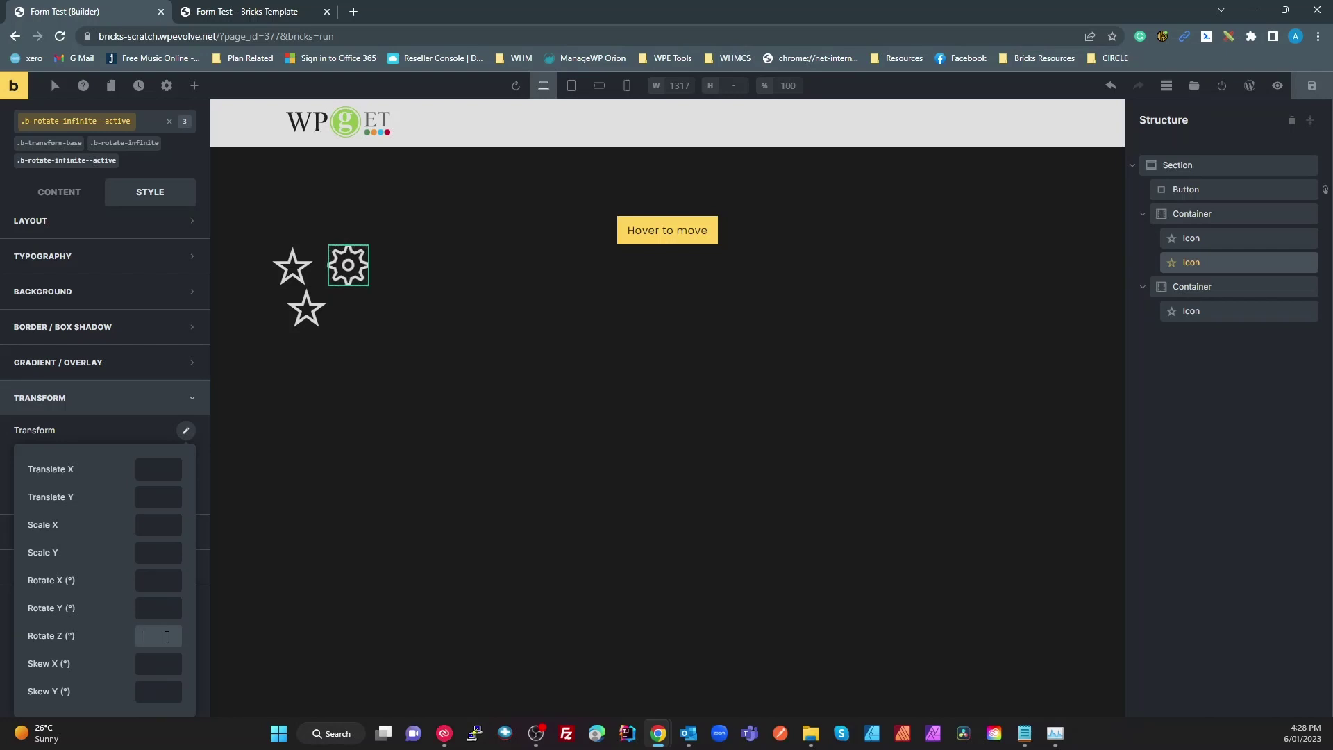
pyautogui.write('36')
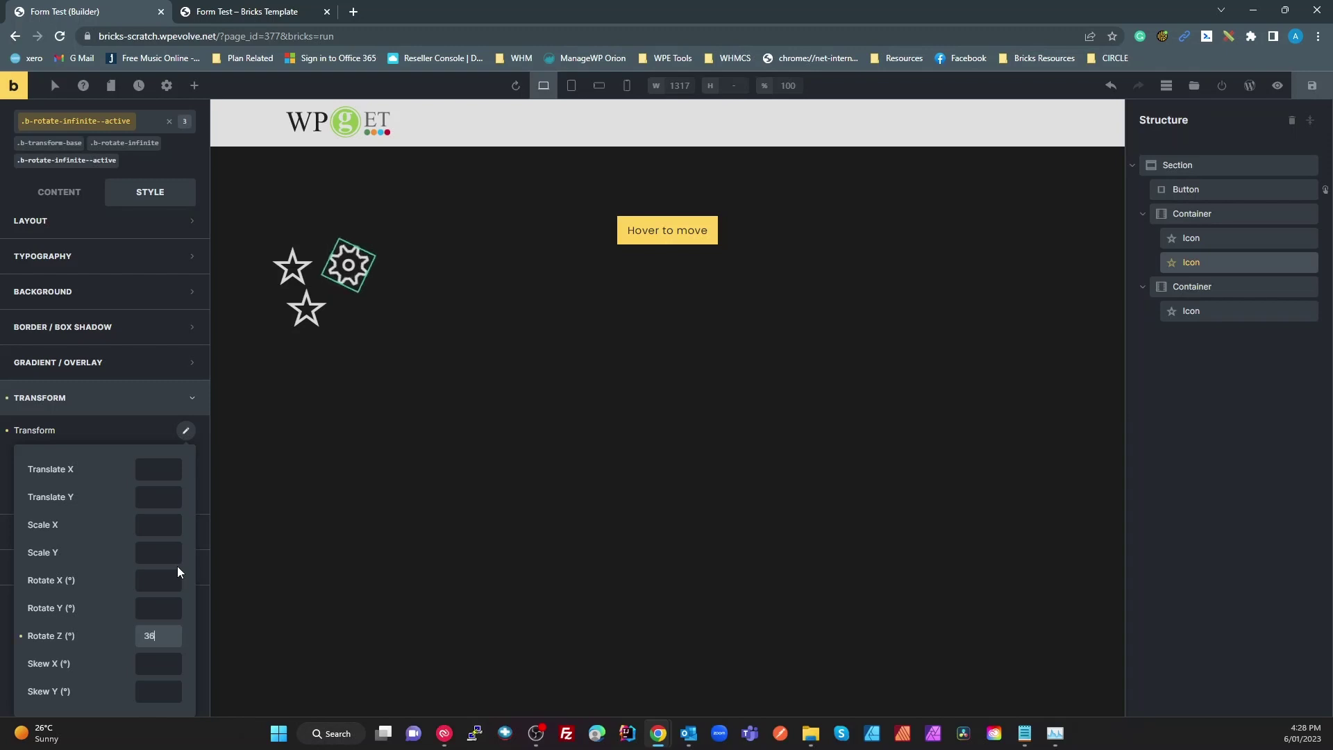
pyautogui.write('0')
pyautogui.click(118, 437)
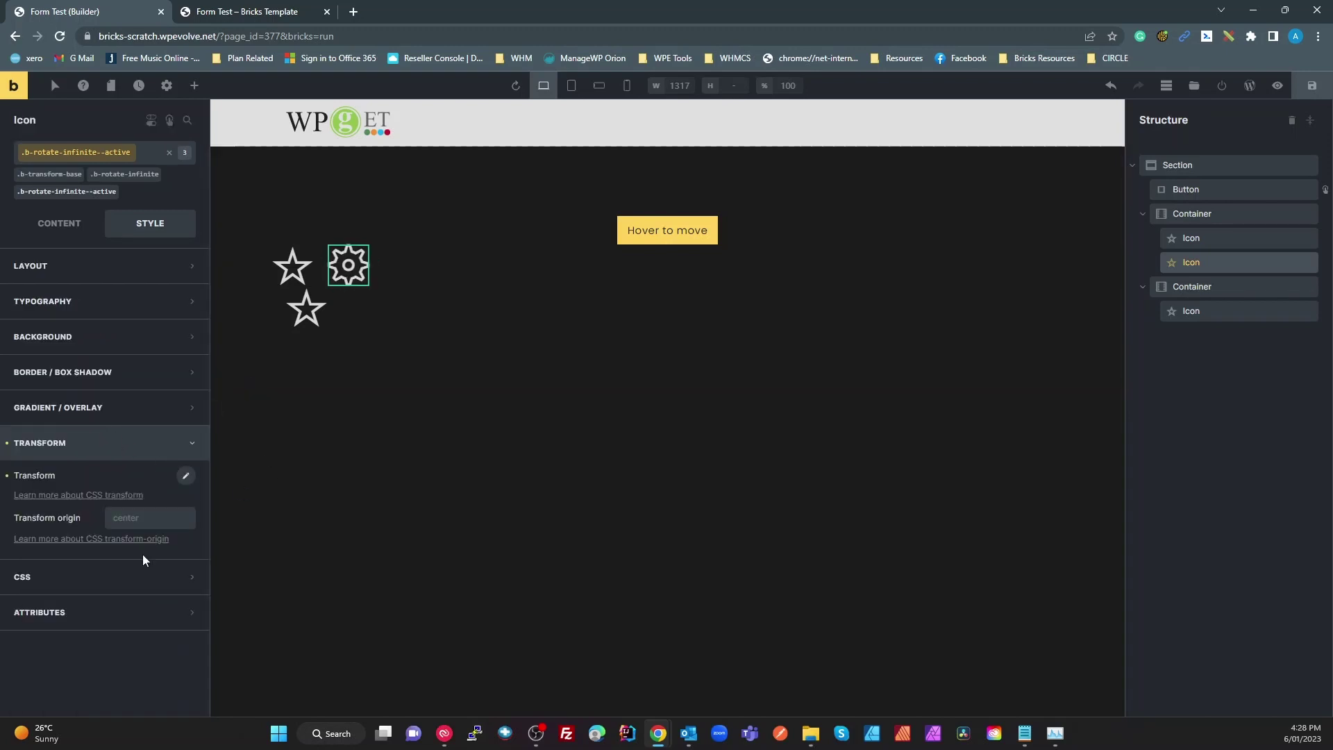
# - Set the CSS transition of the b-rotate-infinite--active class to "transform 3s"
pyautogui.click(51, 587)
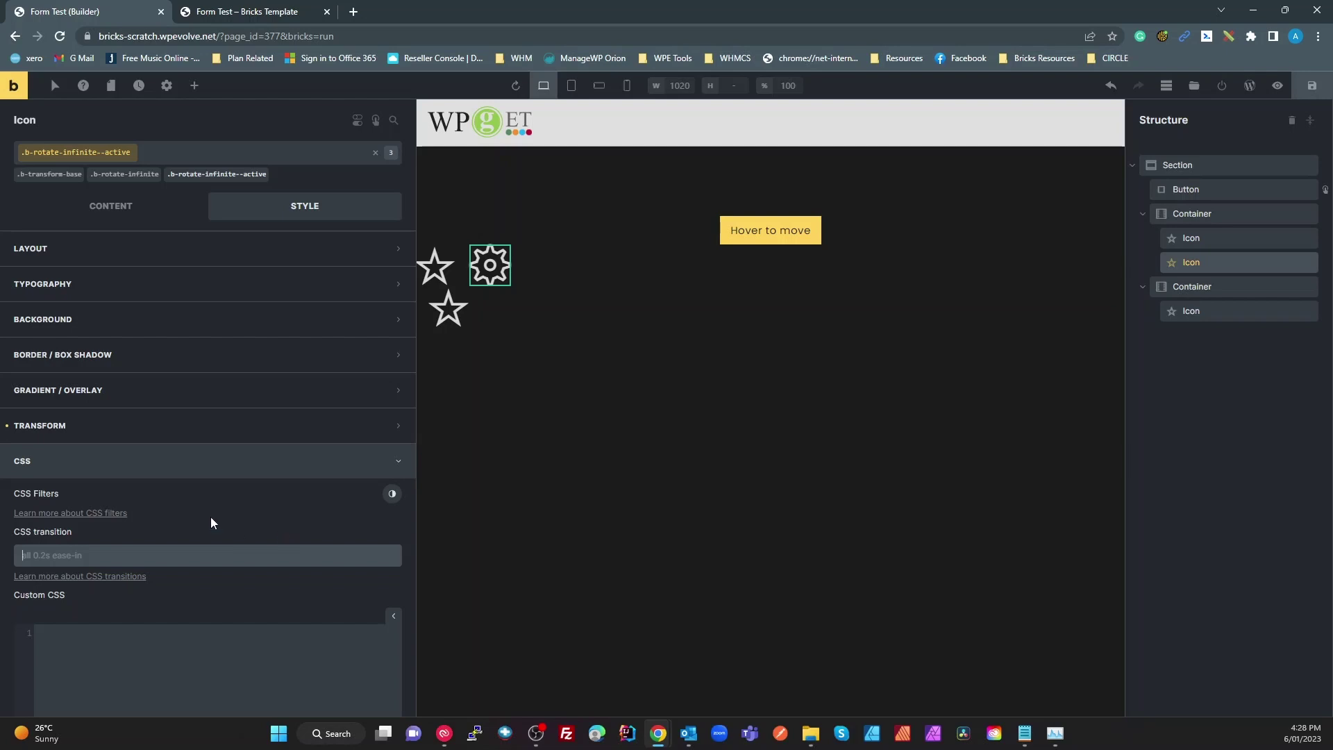
pyautogui.write('transform 3s infinite')
pyautogui.doubleClick(86, 555)
pyautogui.press('BackSpace')
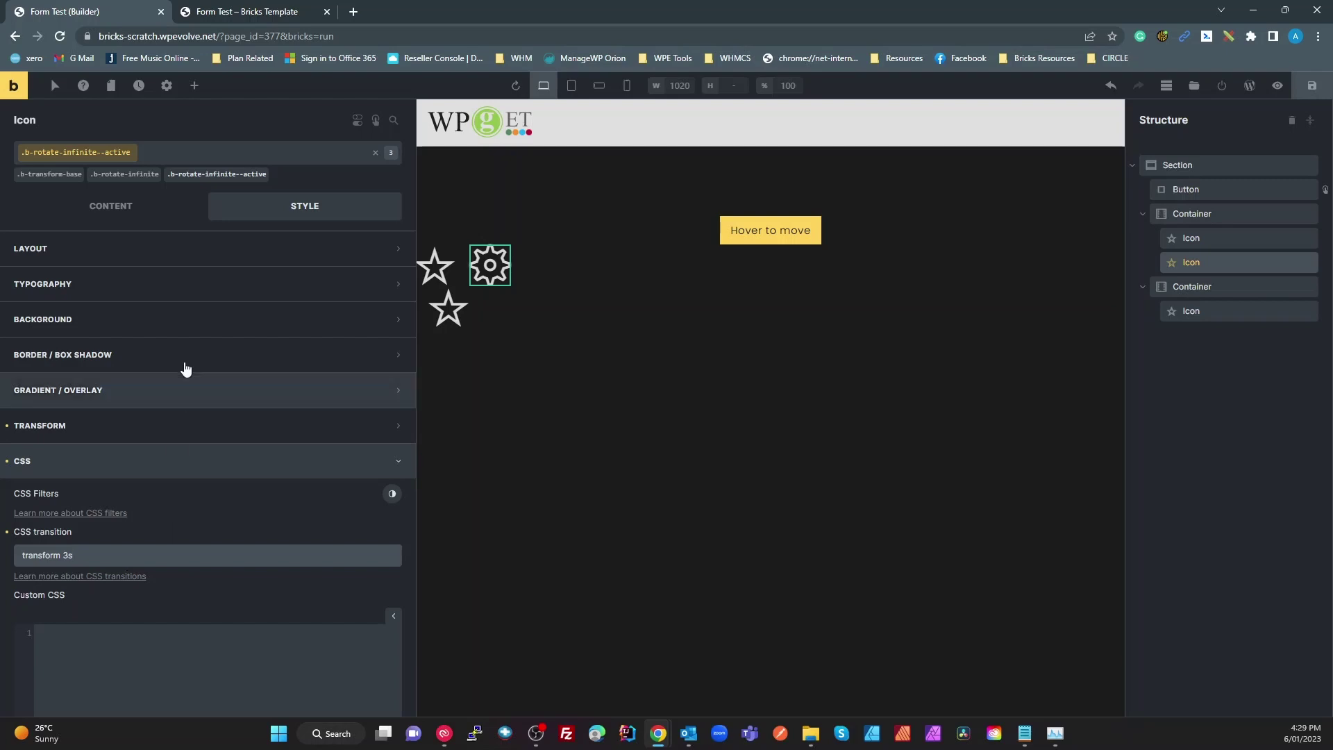
# - Duplicate the gear icon into the second container and remove the b-rotate-infinite--active class from the copy
pyautogui.click(492, 266)
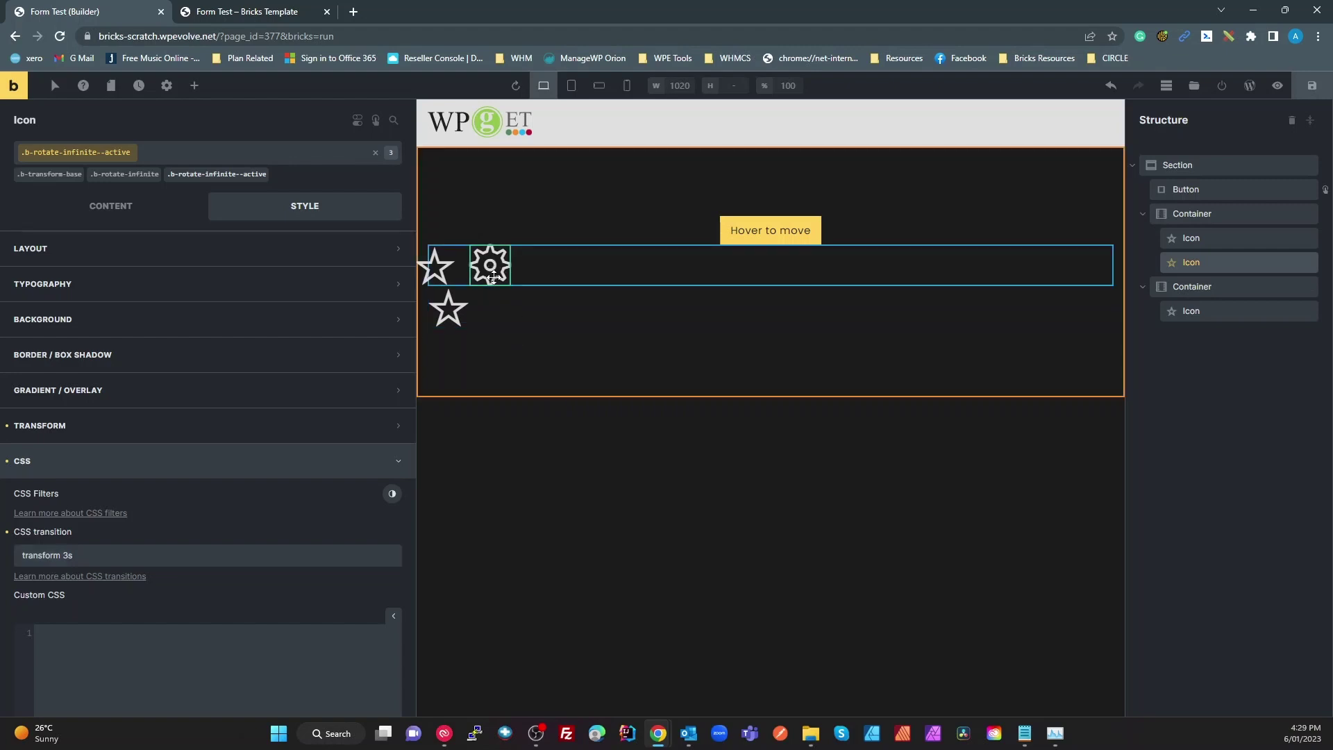
pyautogui.rightClick(496, 272)
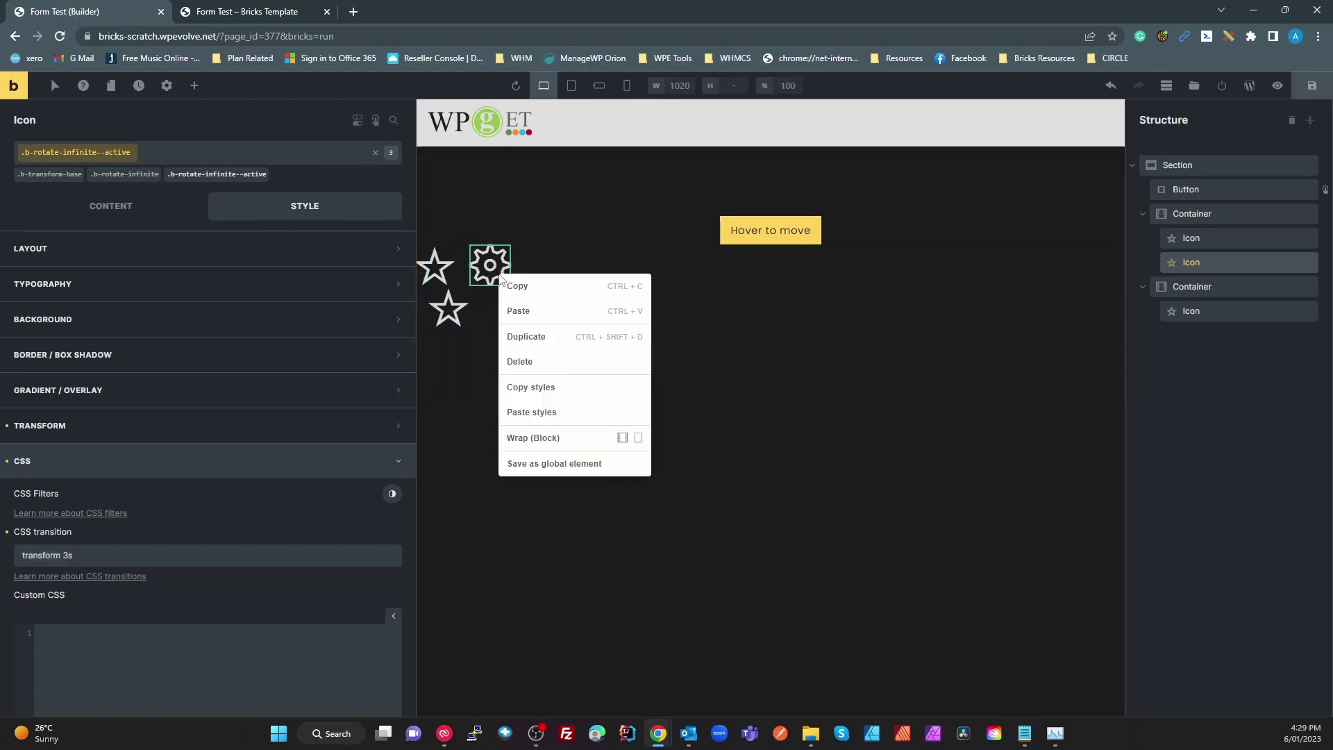
pyautogui.click(535, 337)
pyautogui.moveTo(532, 270); pyautogui.dragTo(491, 305)
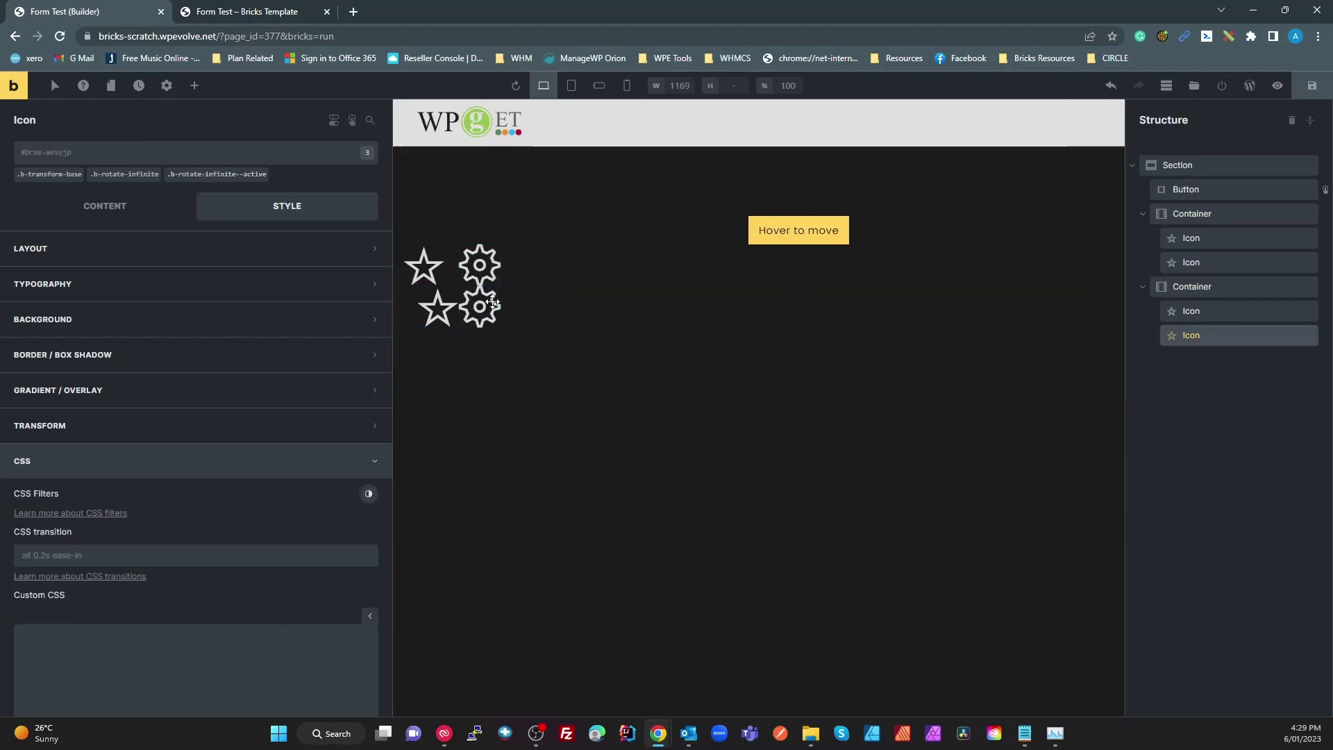
pyautogui.click(491, 307)
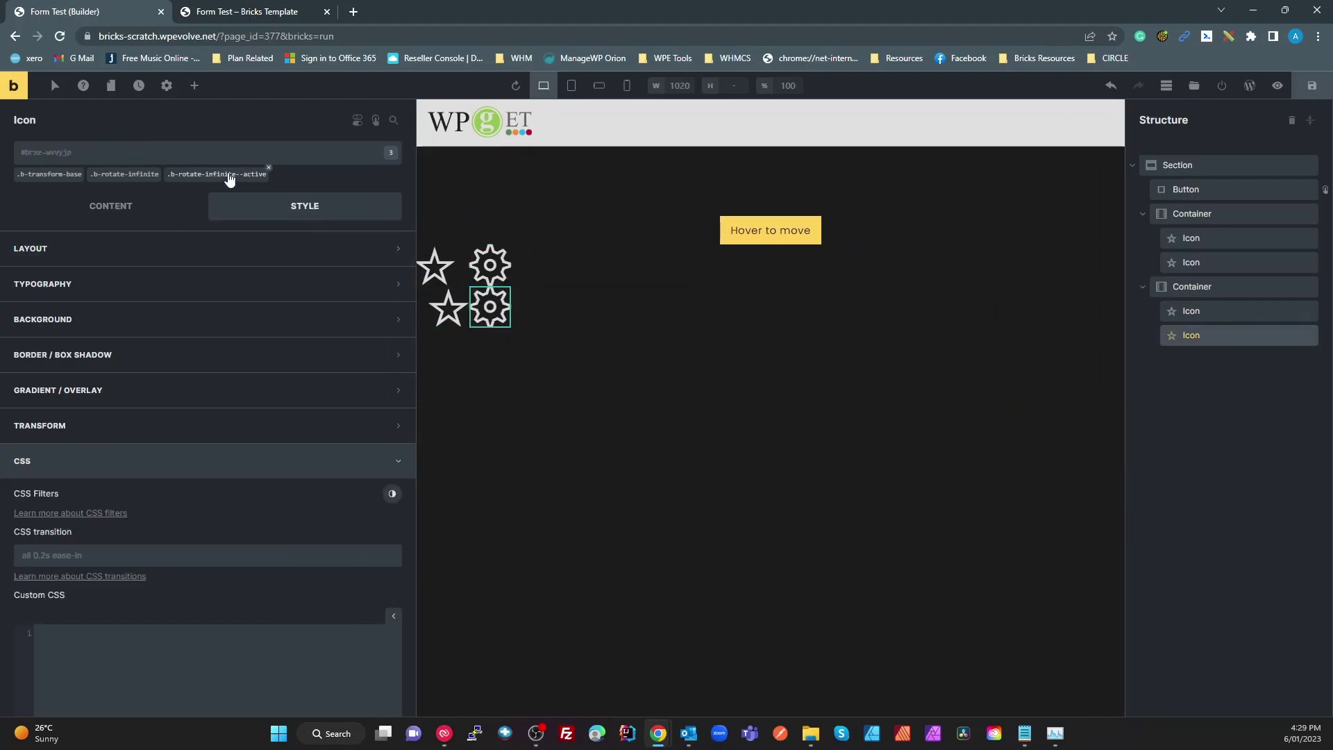
pyautogui.click(268, 168)
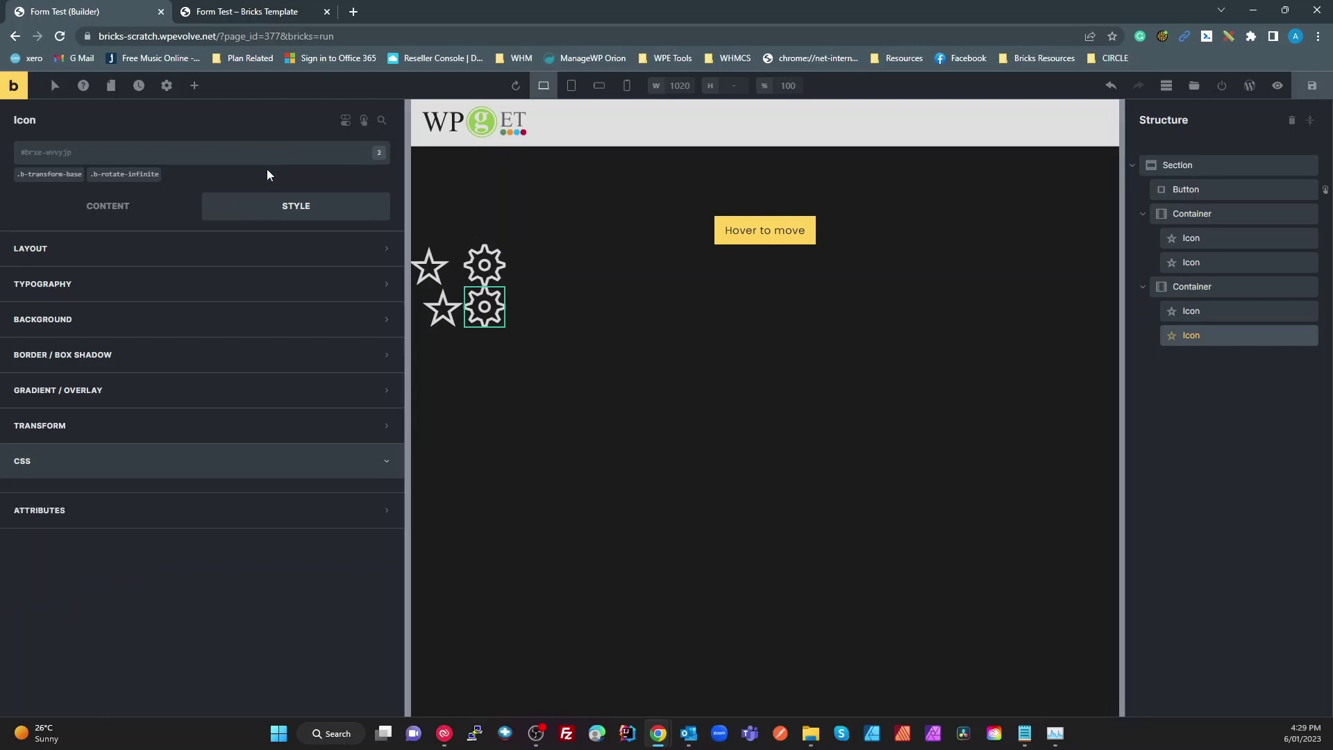
# - Copy the class name b-rotate-infinite--active from the gear icon in the first container
pyautogui.click(495, 272)
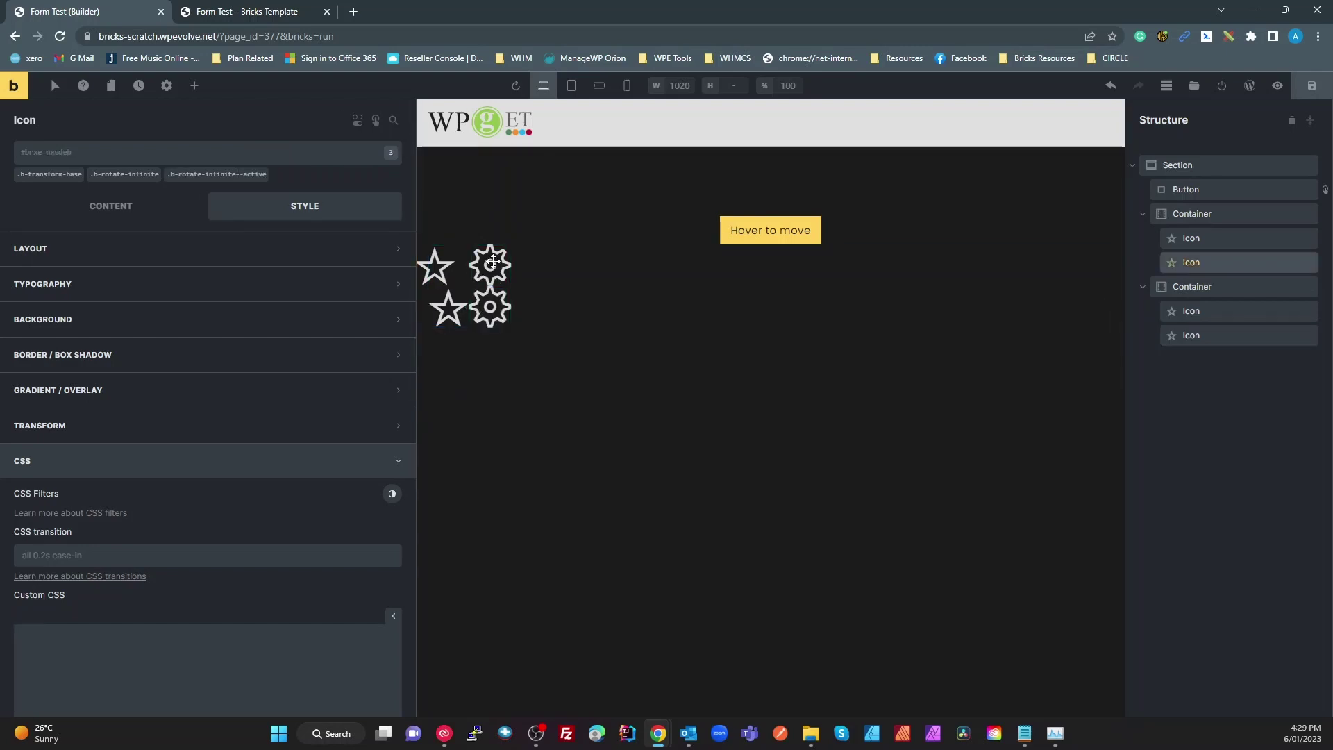
pyautogui.click(217, 175)
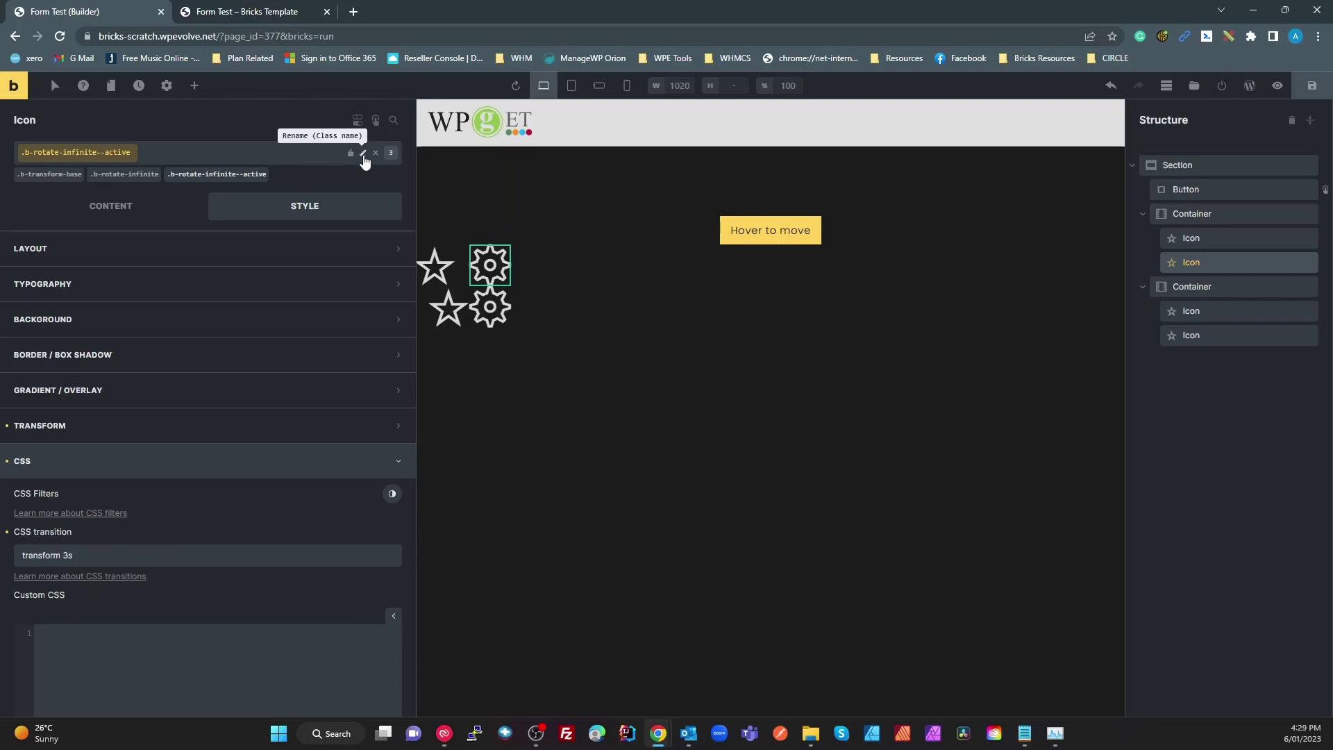
pyautogui.click(363, 154)
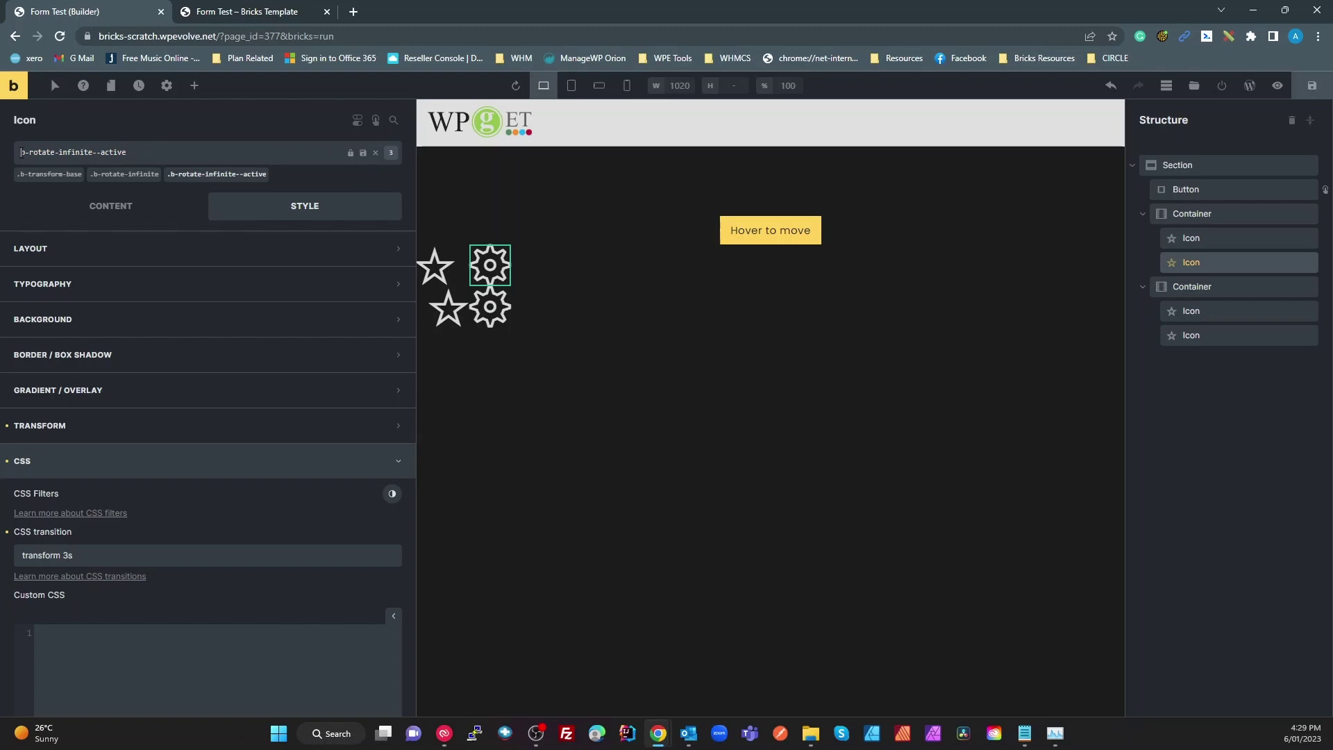
pyautogui.moveTo(21, 153); pyautogui.dragTo(143, 144)
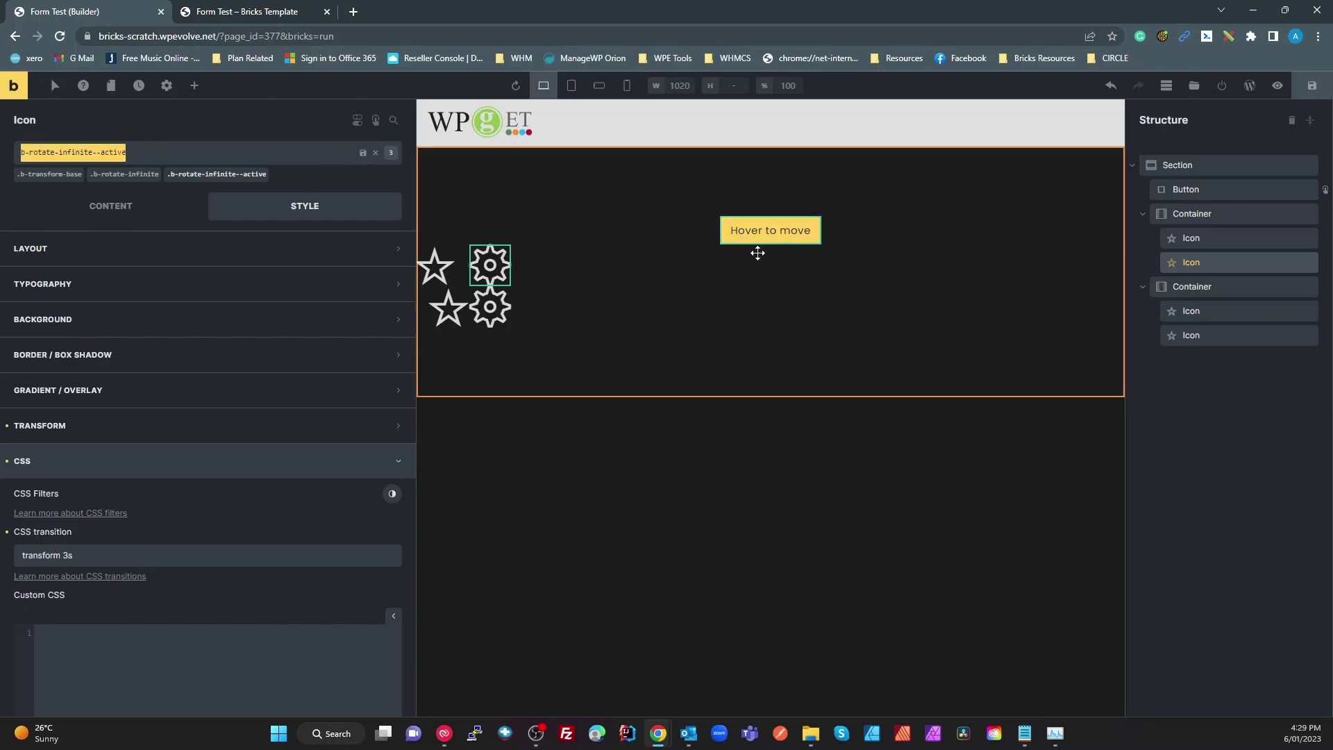
# - Duplicate the "Hover to move" button and change the copy's text to "Hover to rotate"
pyautogui.rightClick(790, 228)
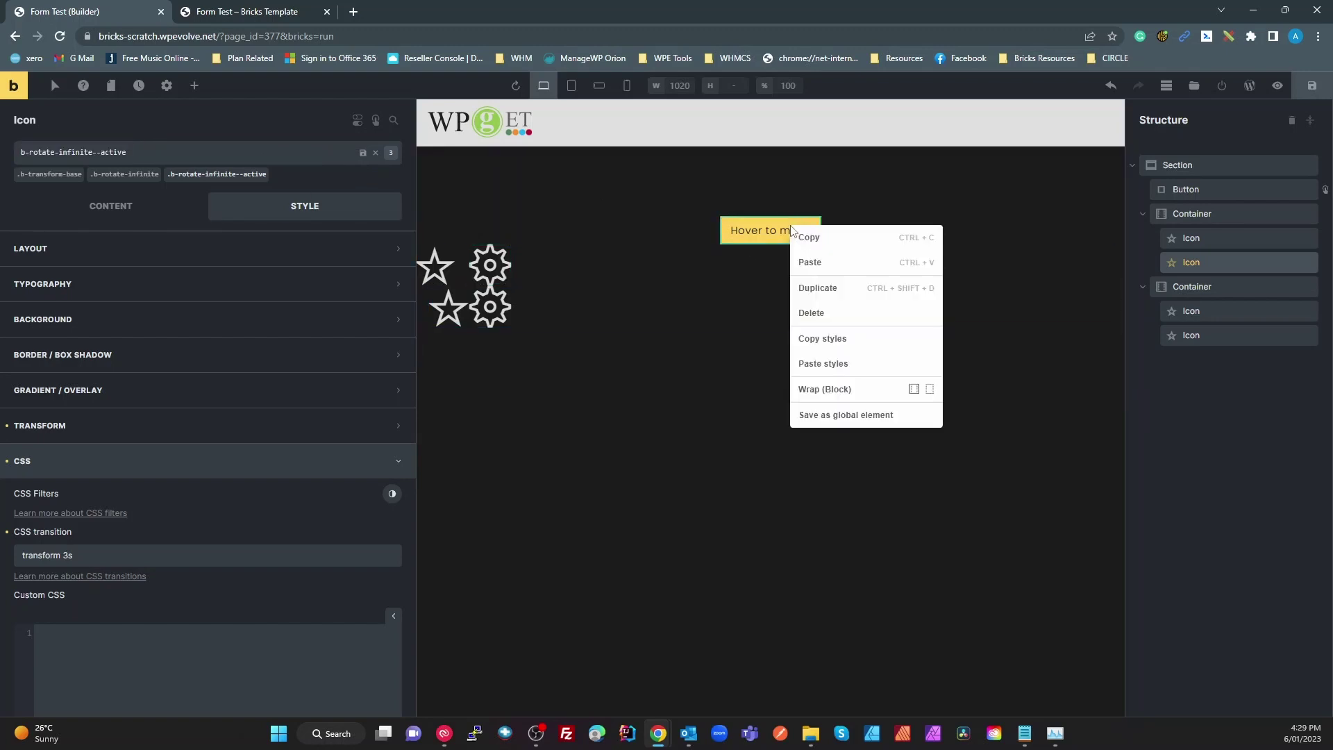
pyautogui.click(827, 288)
pyautogui.click(772, 263)
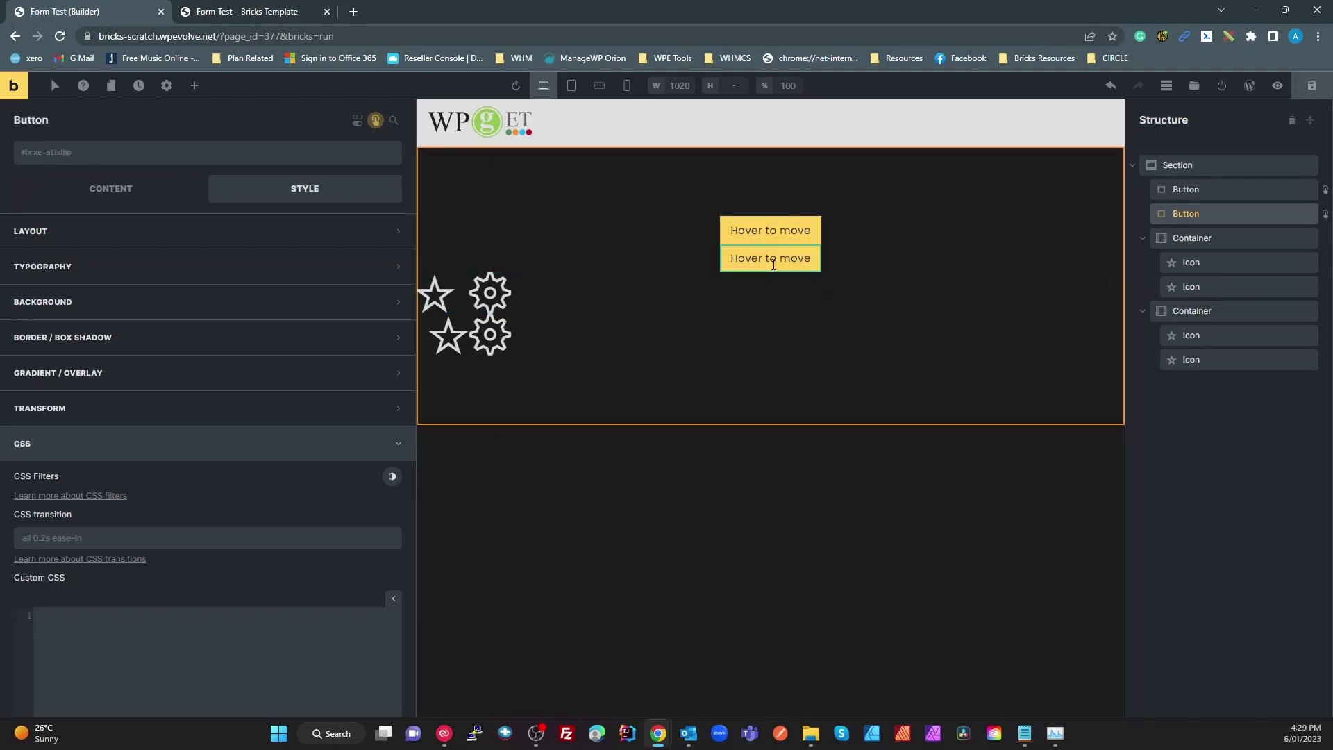
pyautogui.click(104, 189)
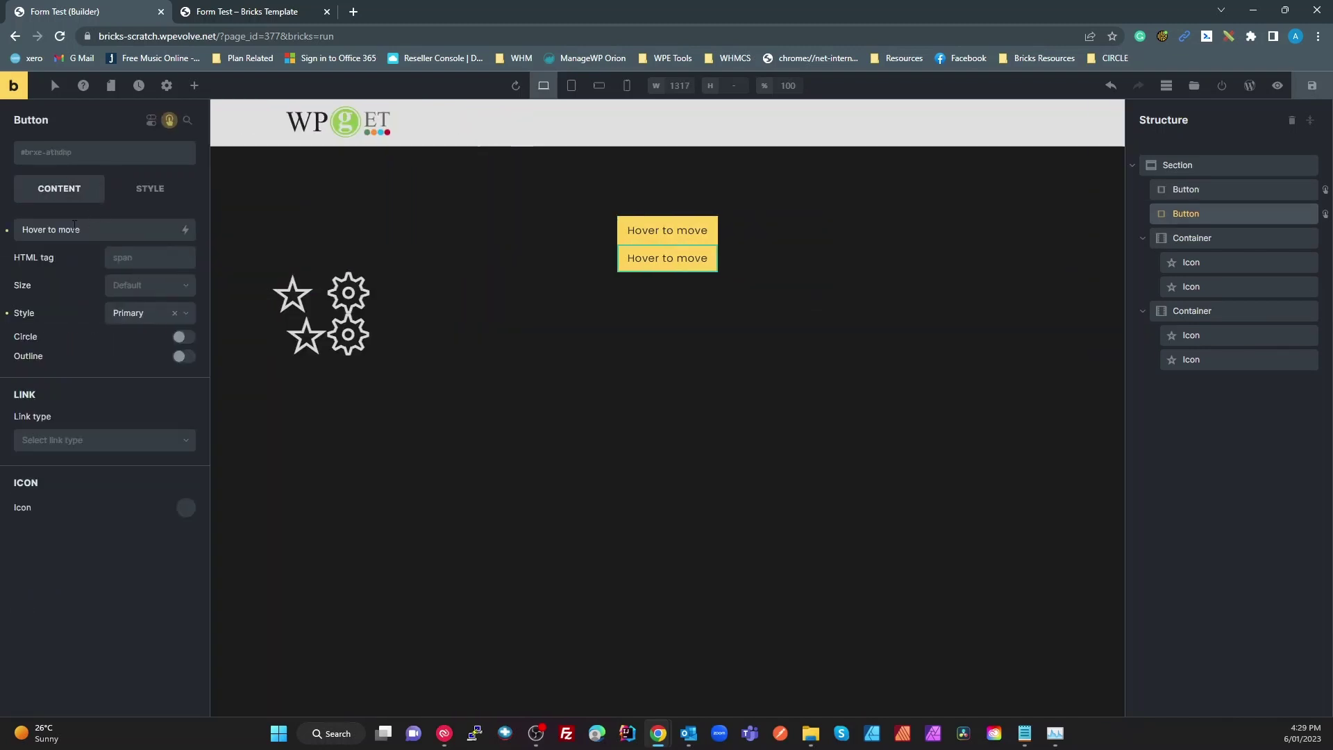
pyautogui.doubleClick(129, 220)
pyautogui.press('BackSpace')
pyautogui.write('rotate')
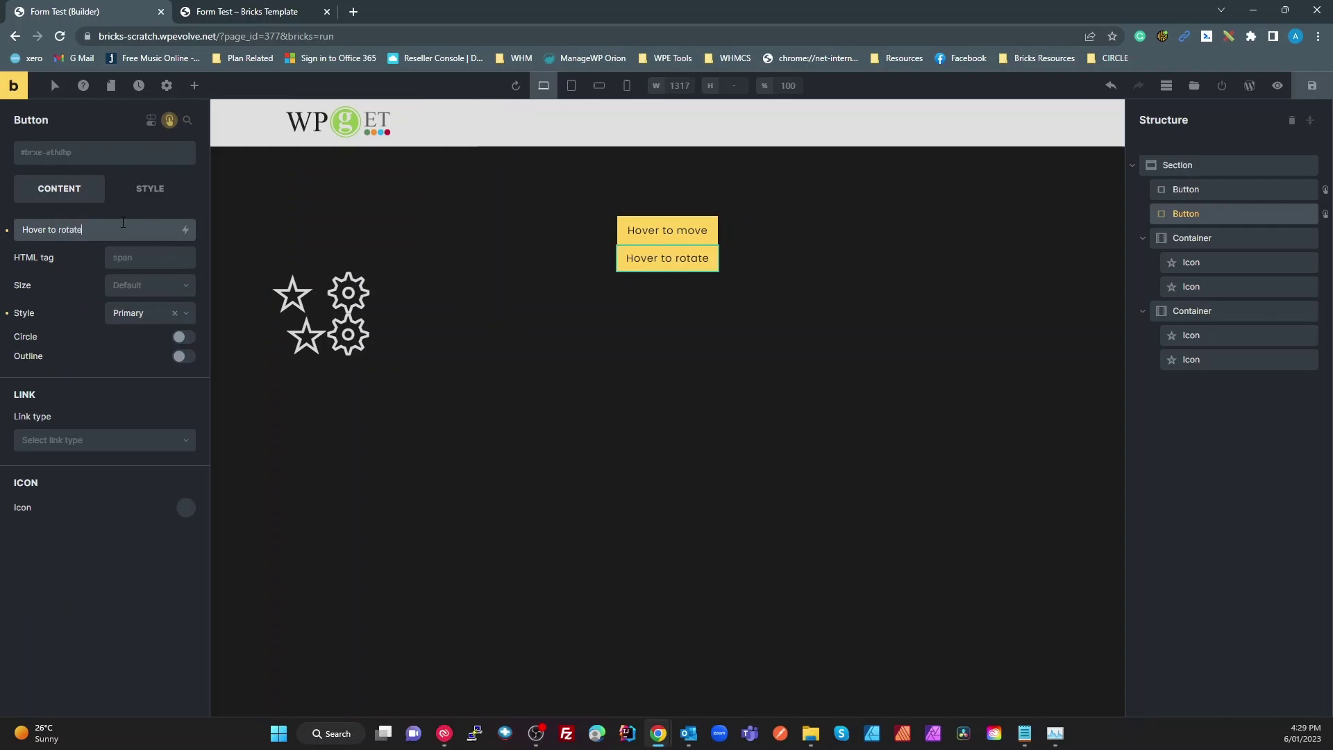
# - Set the rotate button's Mouse enter interaction to value b-rotate-infinite--active with CSS selector .b-rotate-infinite
pyautogui.click(171, 122)
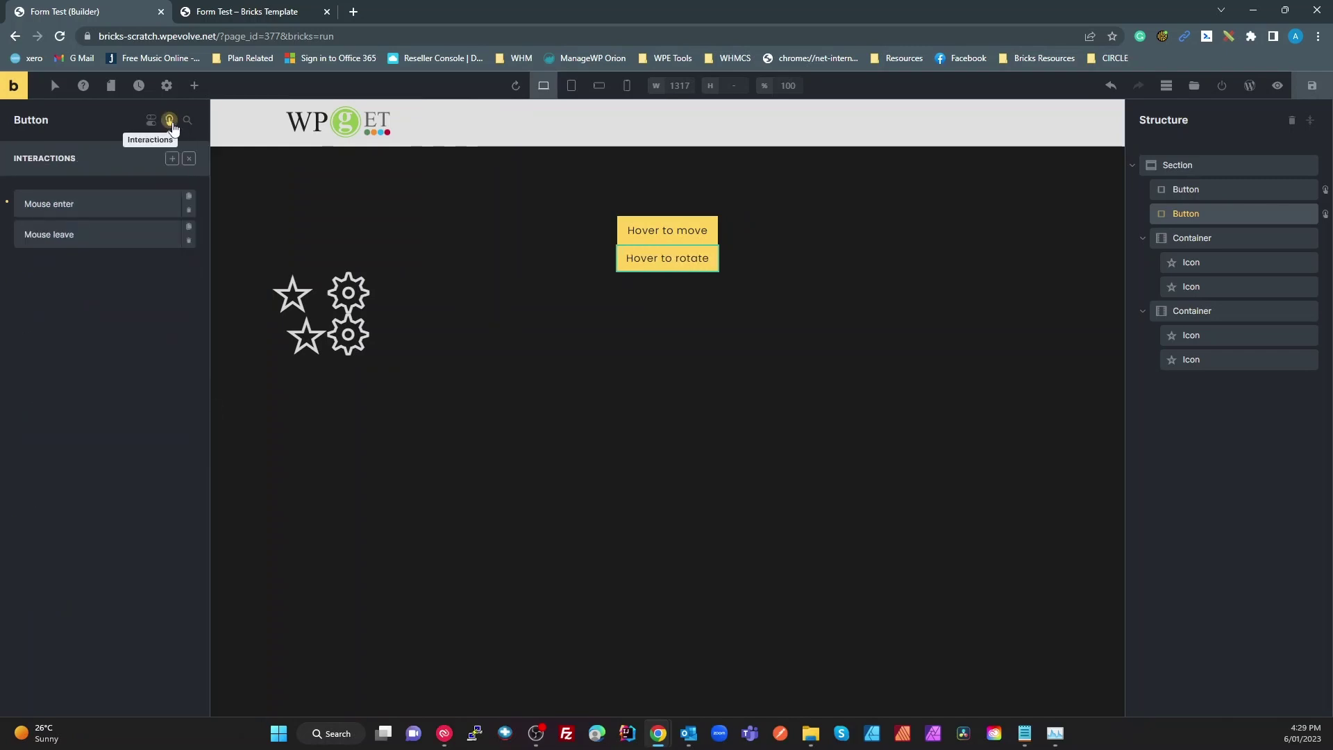
pyautogui.click(158, 209)
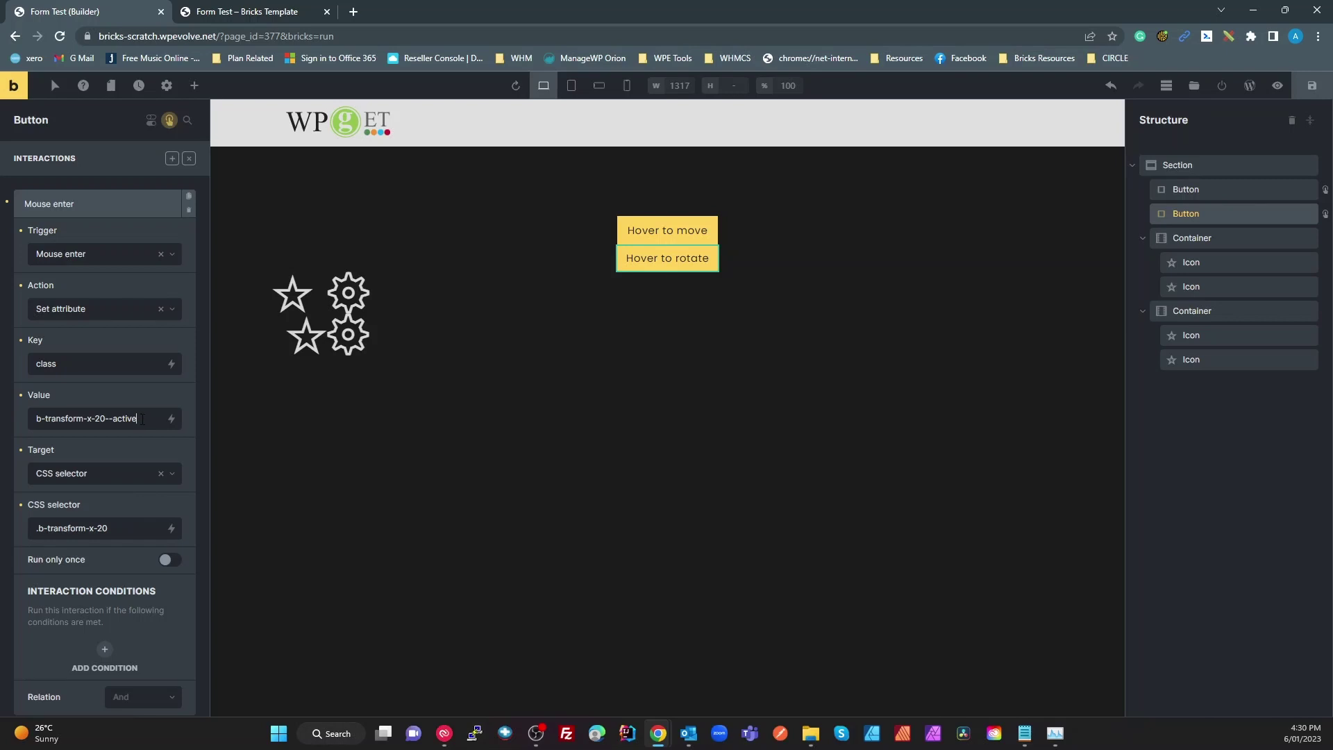
pyautogui.moveTo(142, 418); pyautogui.dragTo(34, 418)
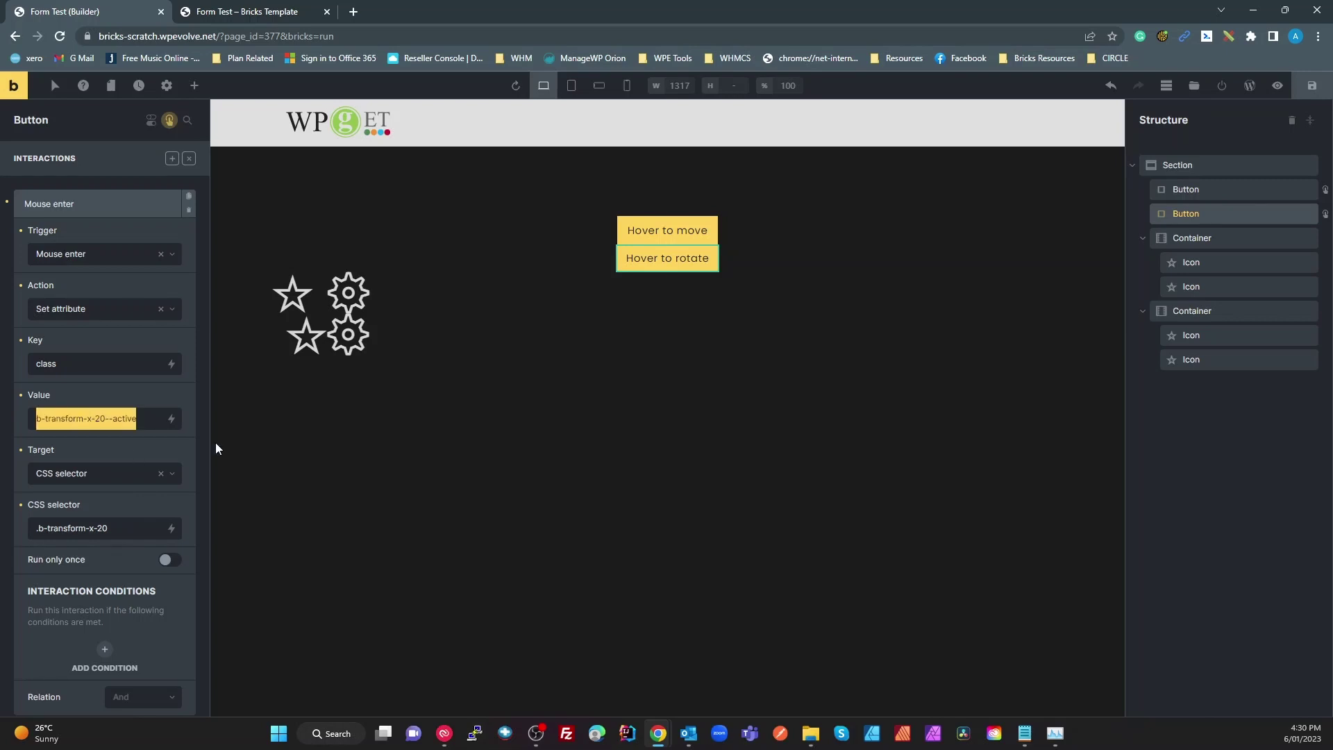
pyautogui.write('b-rotate-infinite--active')
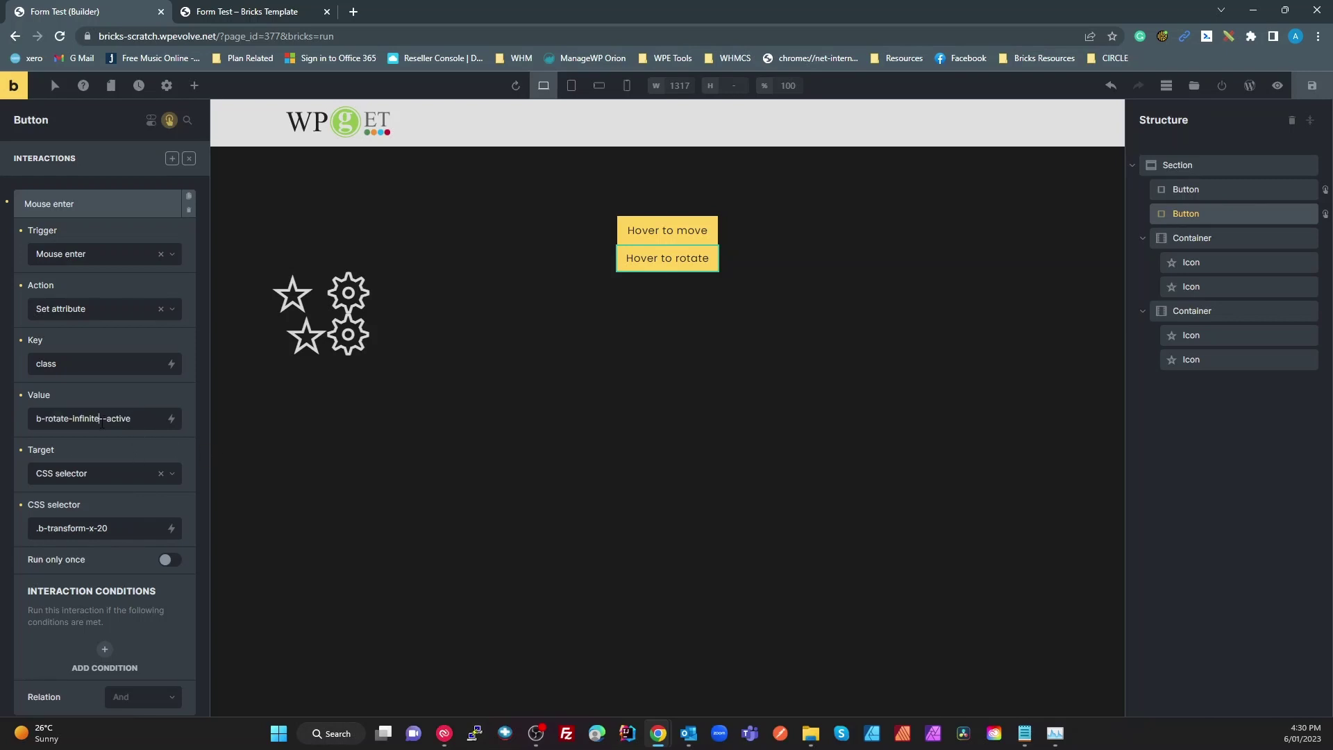
pyautogui.moveTo(101, 420); pyautogui.dragTo(18, 435)
pyautogui.hotkey('ctrl', 'c')
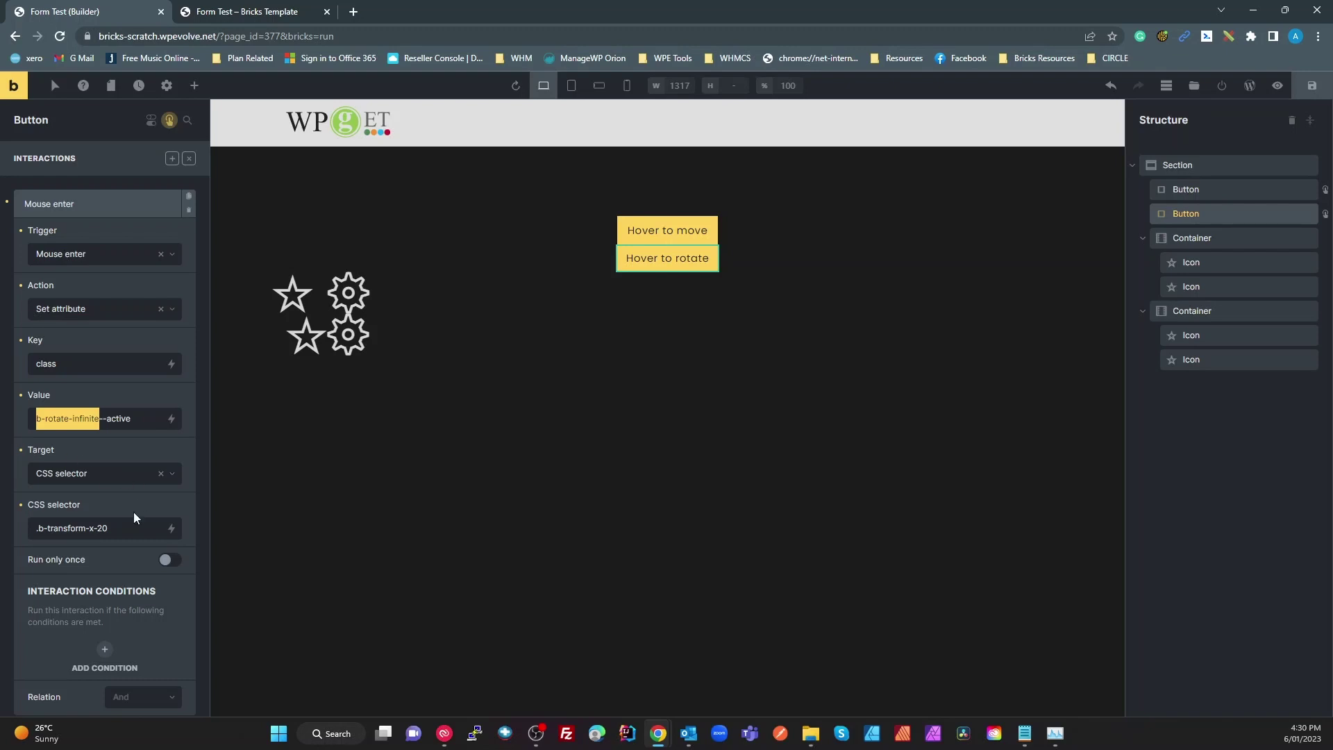
pyautogui.moveTo(109, 527); pyautogui.dragTo(39, 527)
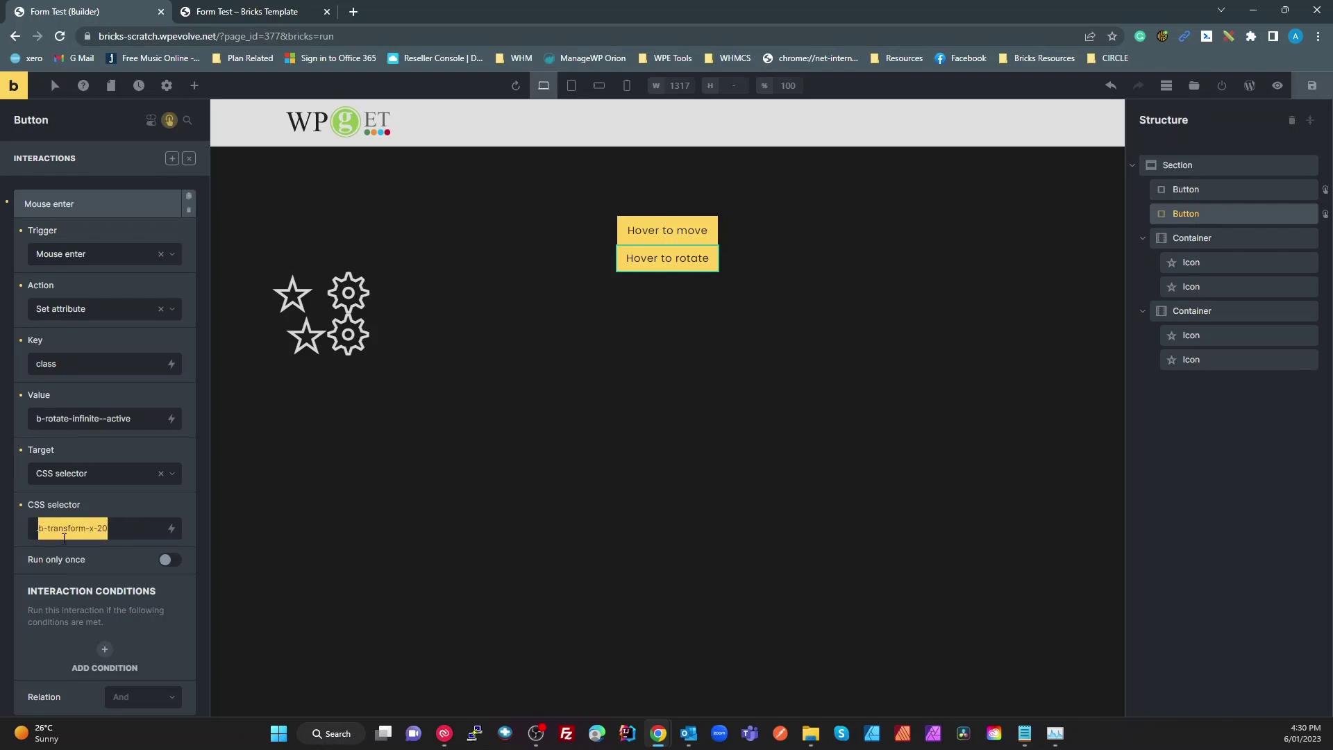
pyautogui.hotkey('ctrl', 'v')
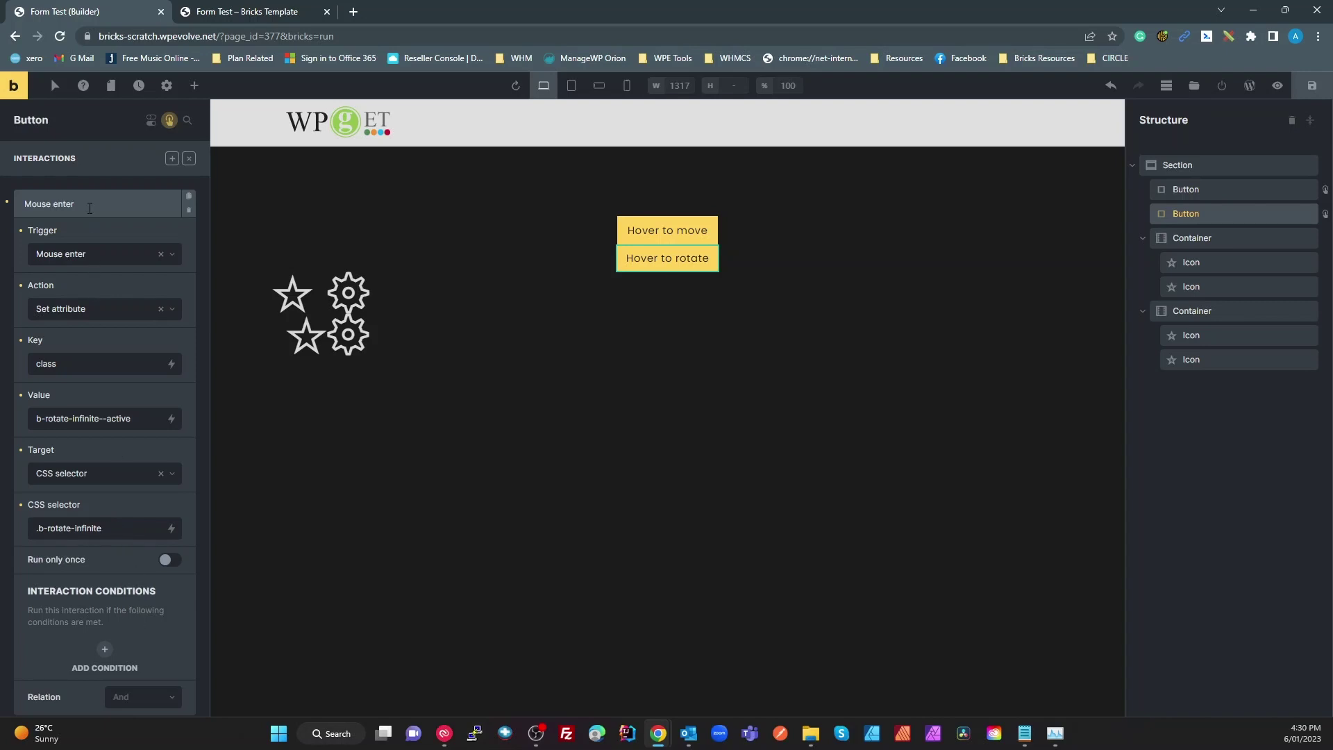
pyautogui.click(162, 201)
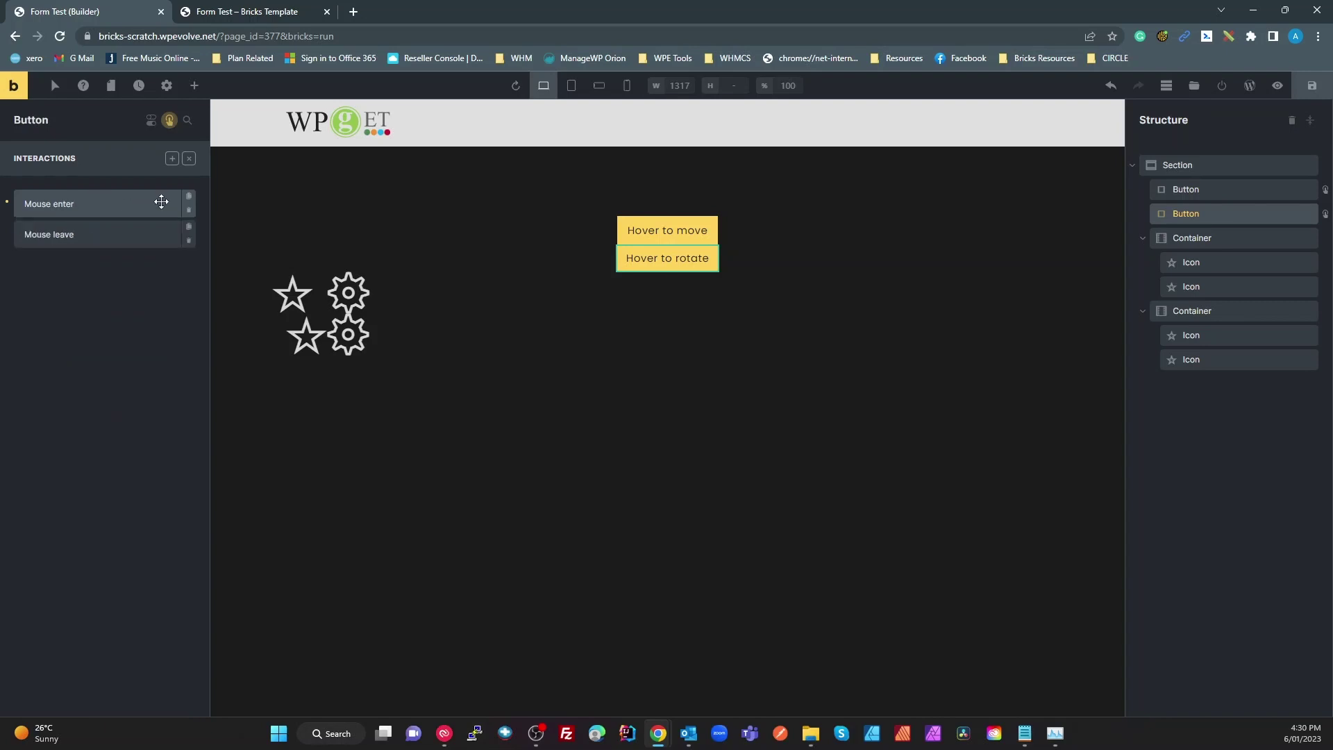
# - Set the rotate button's Mouse leave interaction to value b-rotate-infinite--active with CSS selector .b-rotate-infinite
pyautogui.click(139, 234)
pyautogui.moveTo(137, 450); pyautogui.dragTo(13, 457)
pyautogui.hotkey('ctrl', 'v')
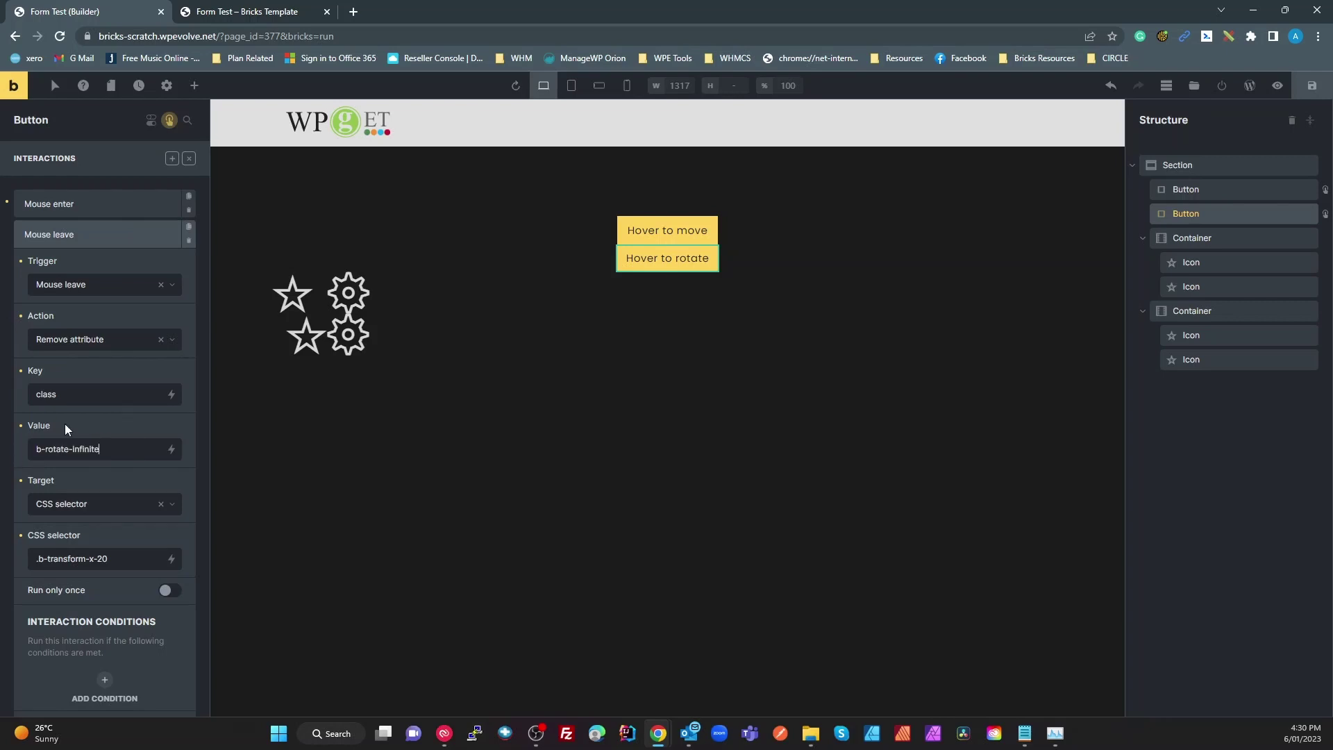
pyautogui.write('--active')
pyautogui.moveTo(40, 559); pyautogui.dragTo(111, 560)
pyautogui.hotkey('ctrl', 'v')
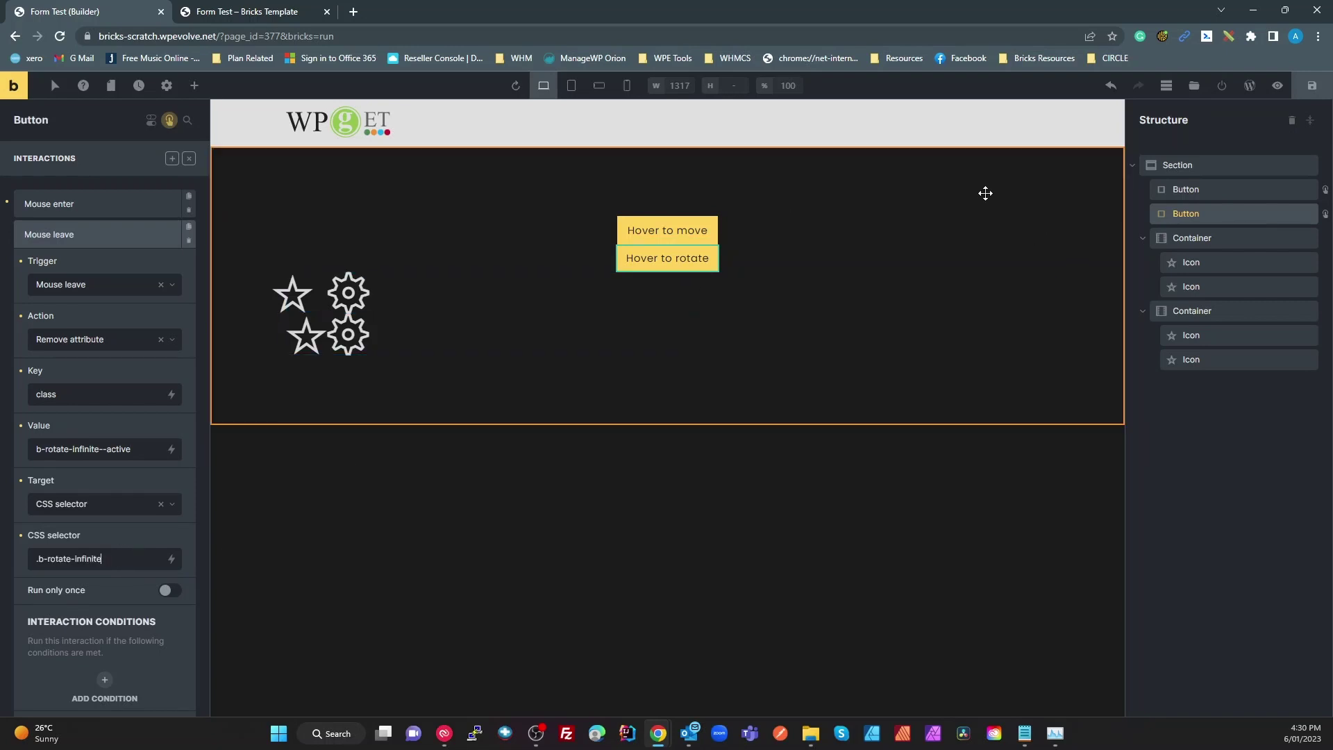
# - Save the page, checking the classes on both gear icons, and view the result on the front end
pyautogui.click(1312, 84)
pyautogui.click(348, 293)
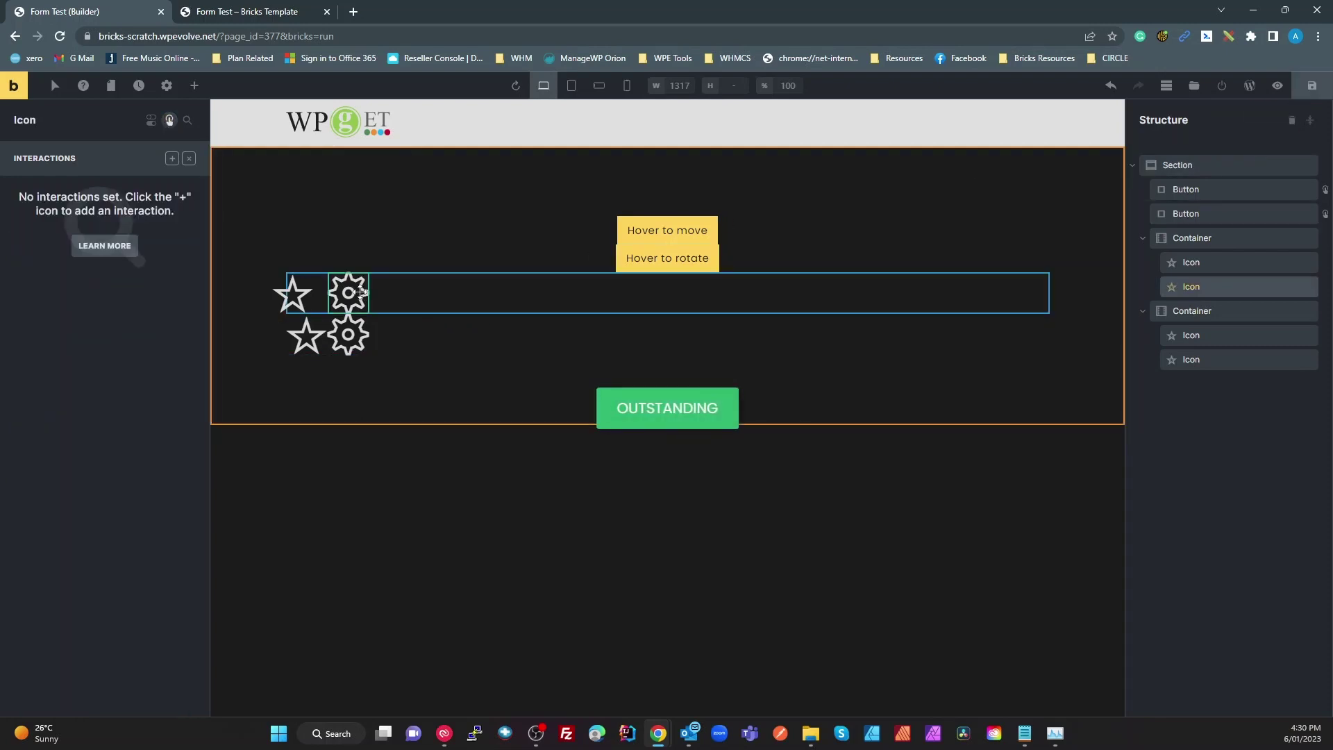
pyautogui.click(188, 159)
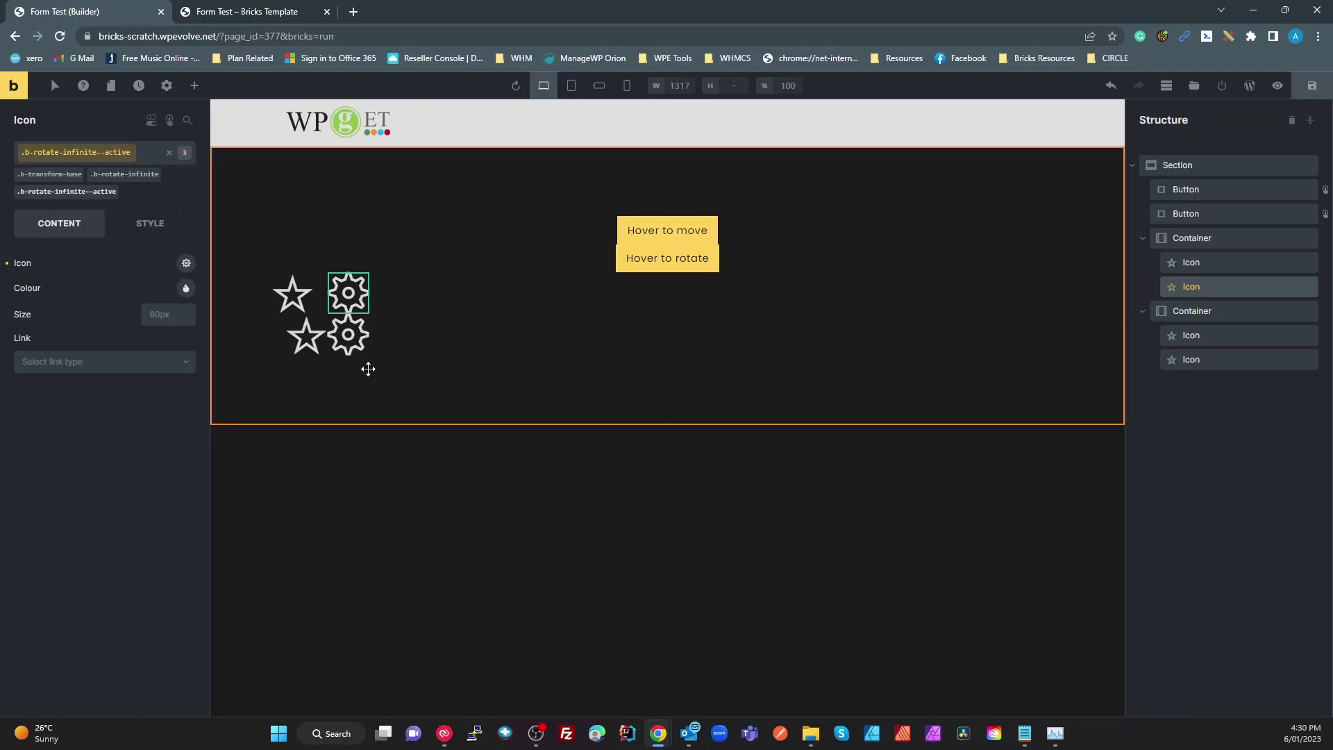
pyautogui.click(347, 343)
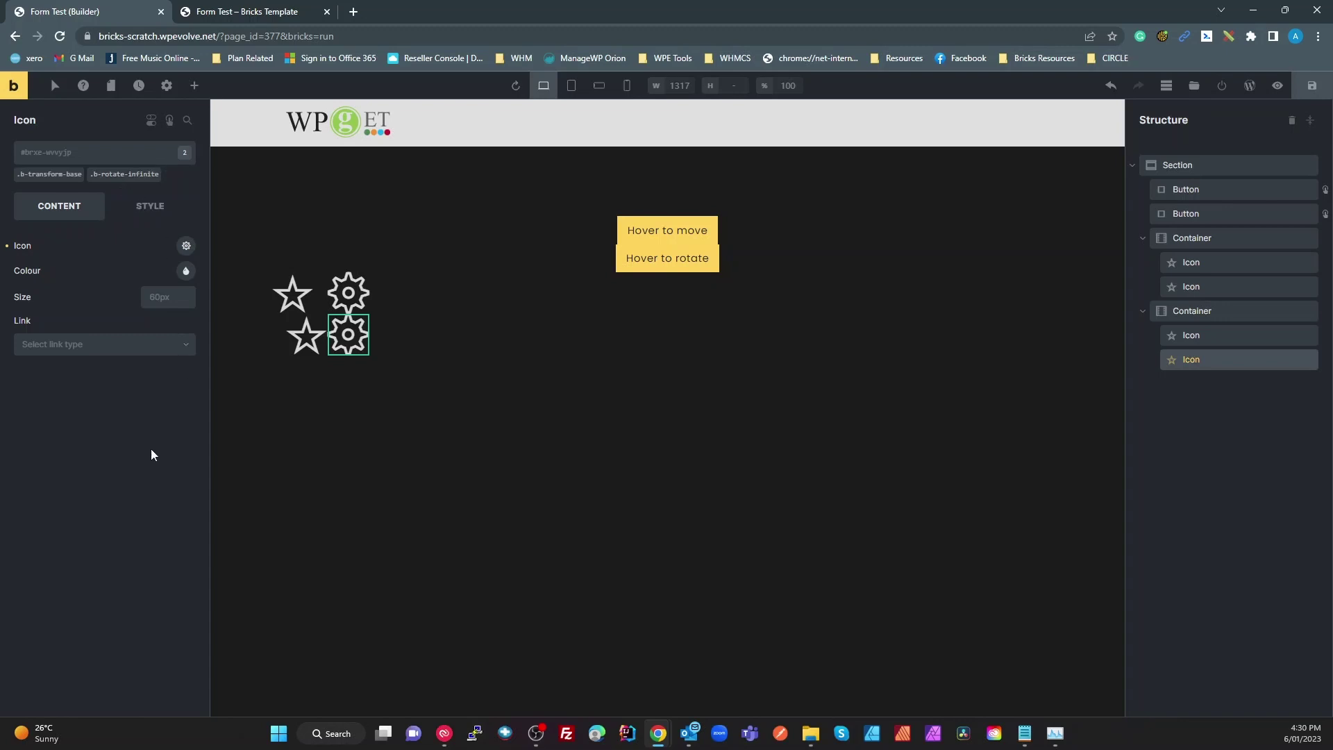
pyautogui.click(1312, 90)
pyautogui.click(250, 11)
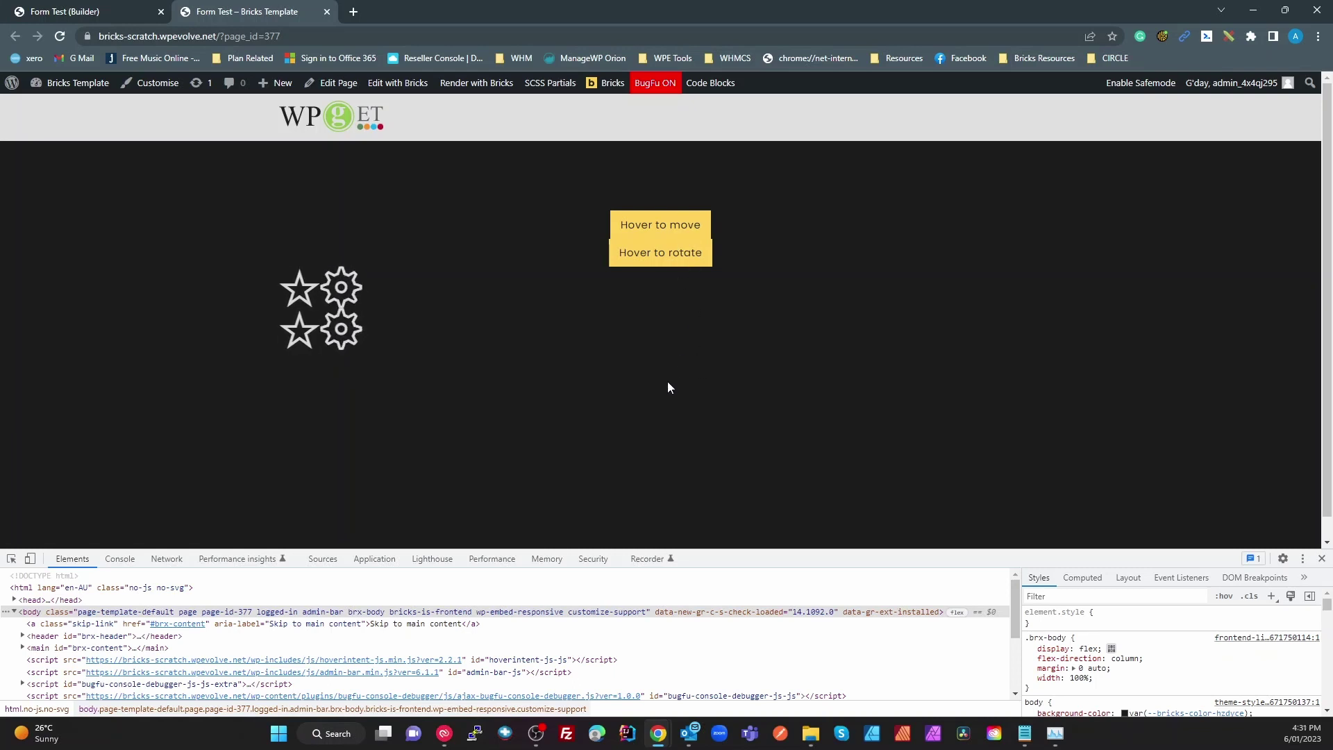
# - Back in the builder, extend the CSS transition of the b-rotate-infinite--active class to "transform 3s infinite"
pyautogui.click(102, 15)
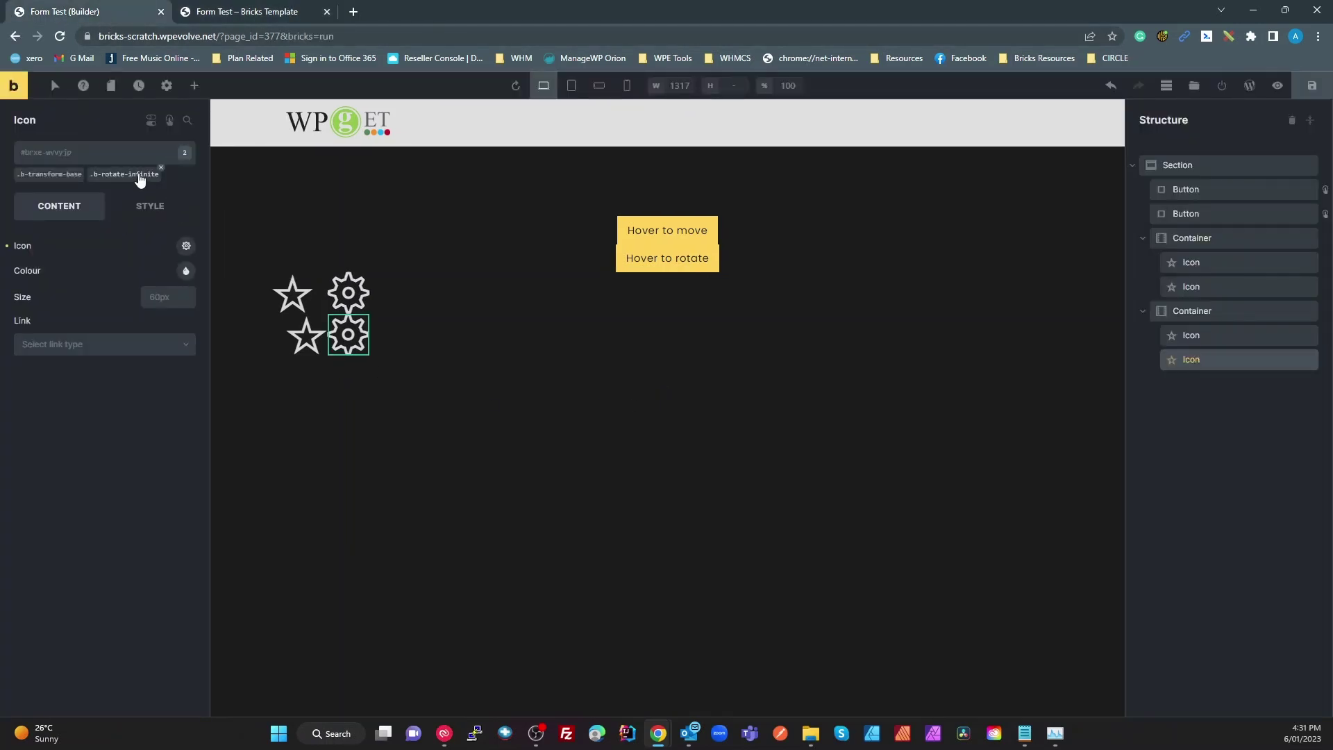
pyautogui.click(351, 293)
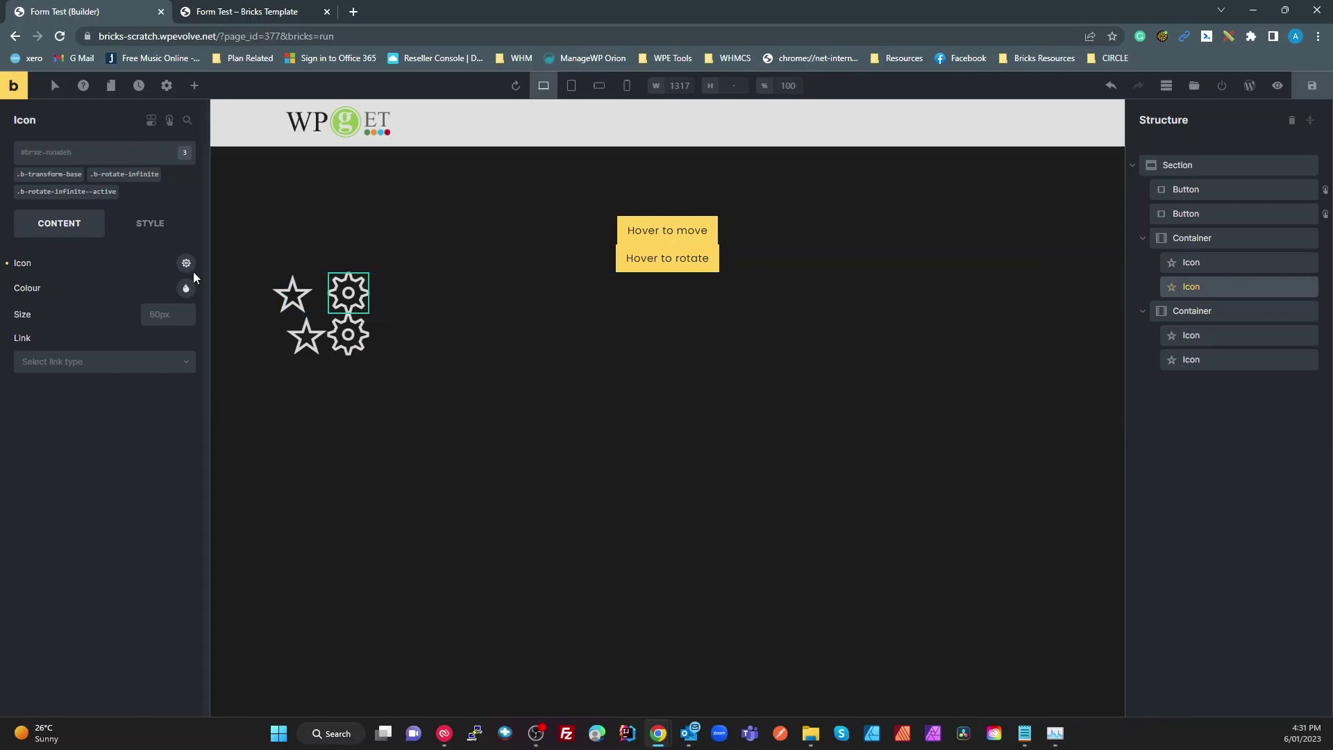
pyautogui.click(159, 232)
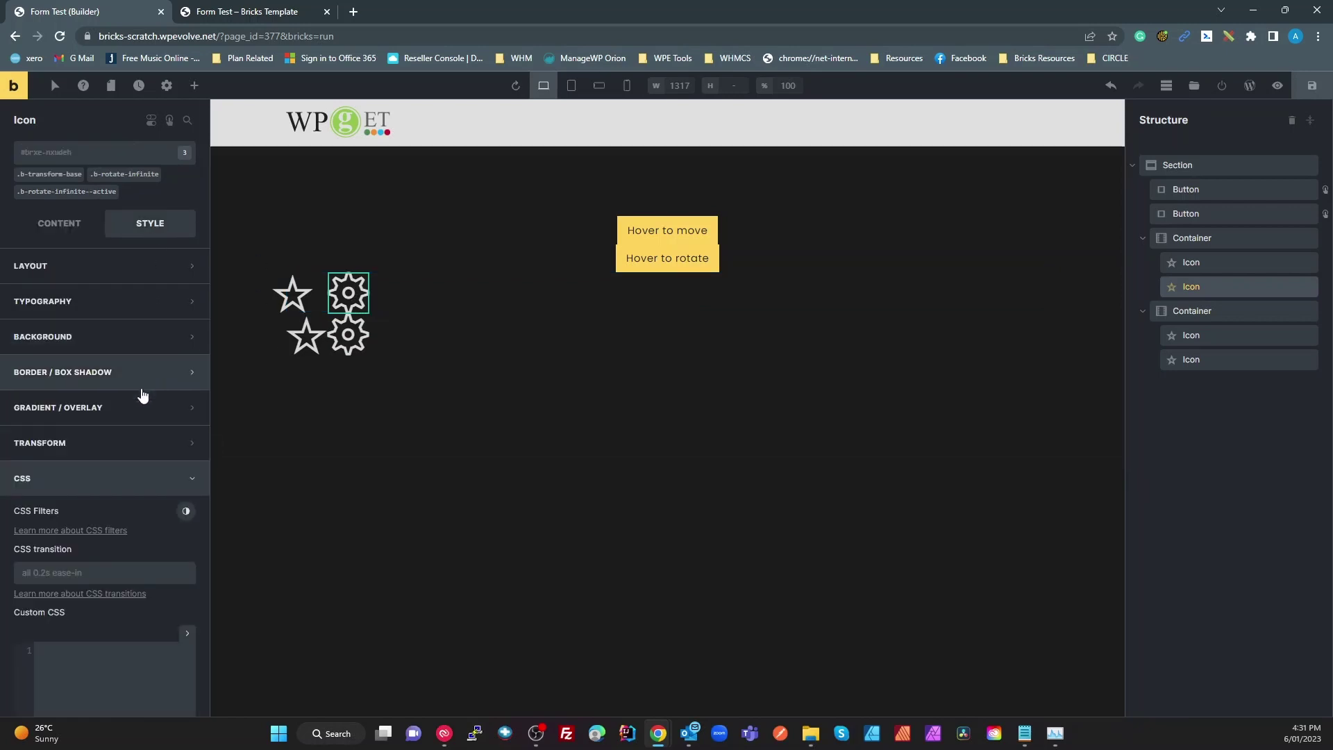
pyautogui.scroll(-1, 130, 453)
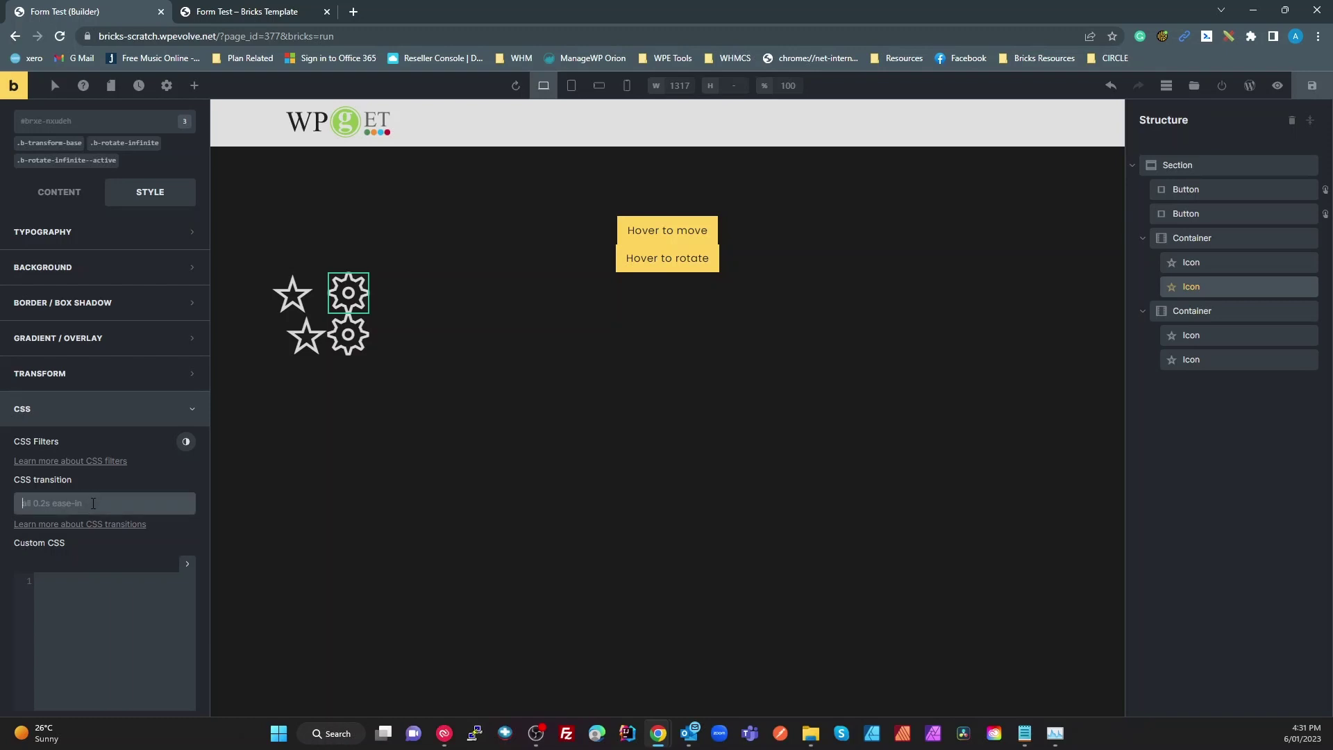
pyautogui.click(94, 161)
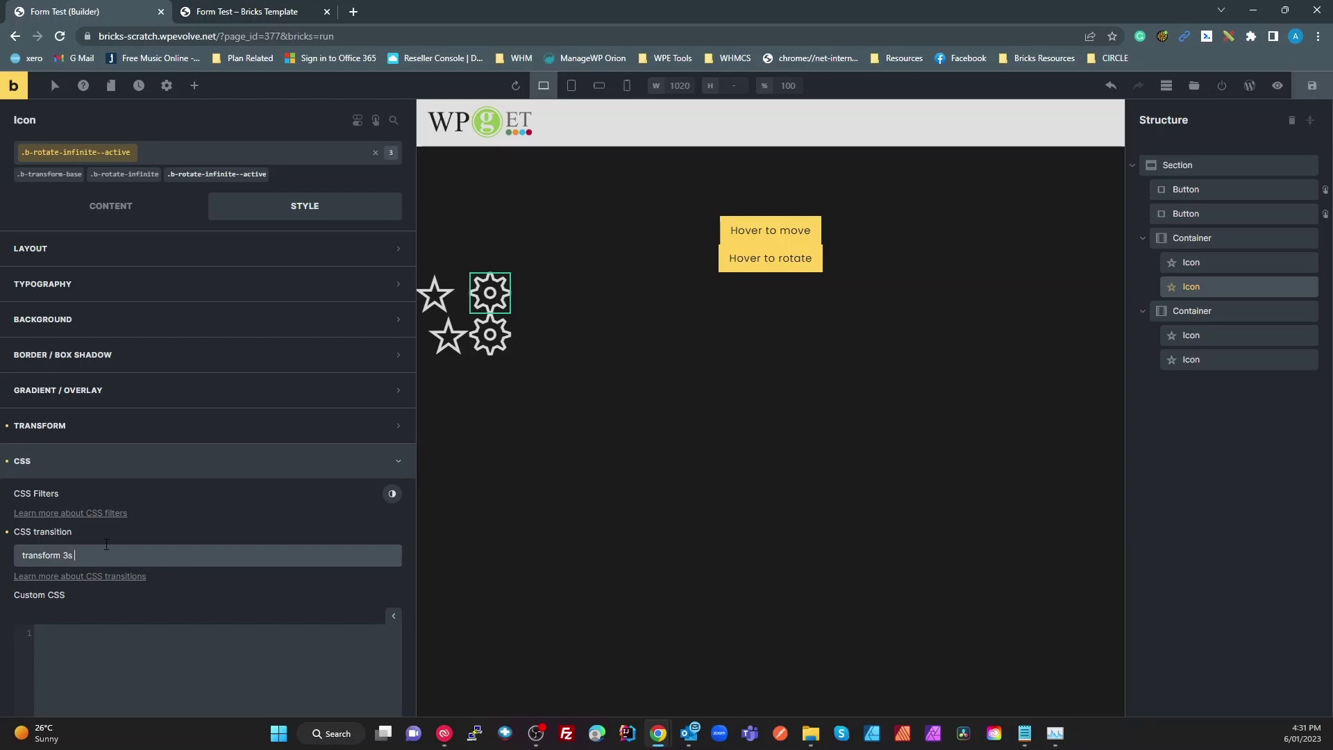
pyautogui.write('infinite')
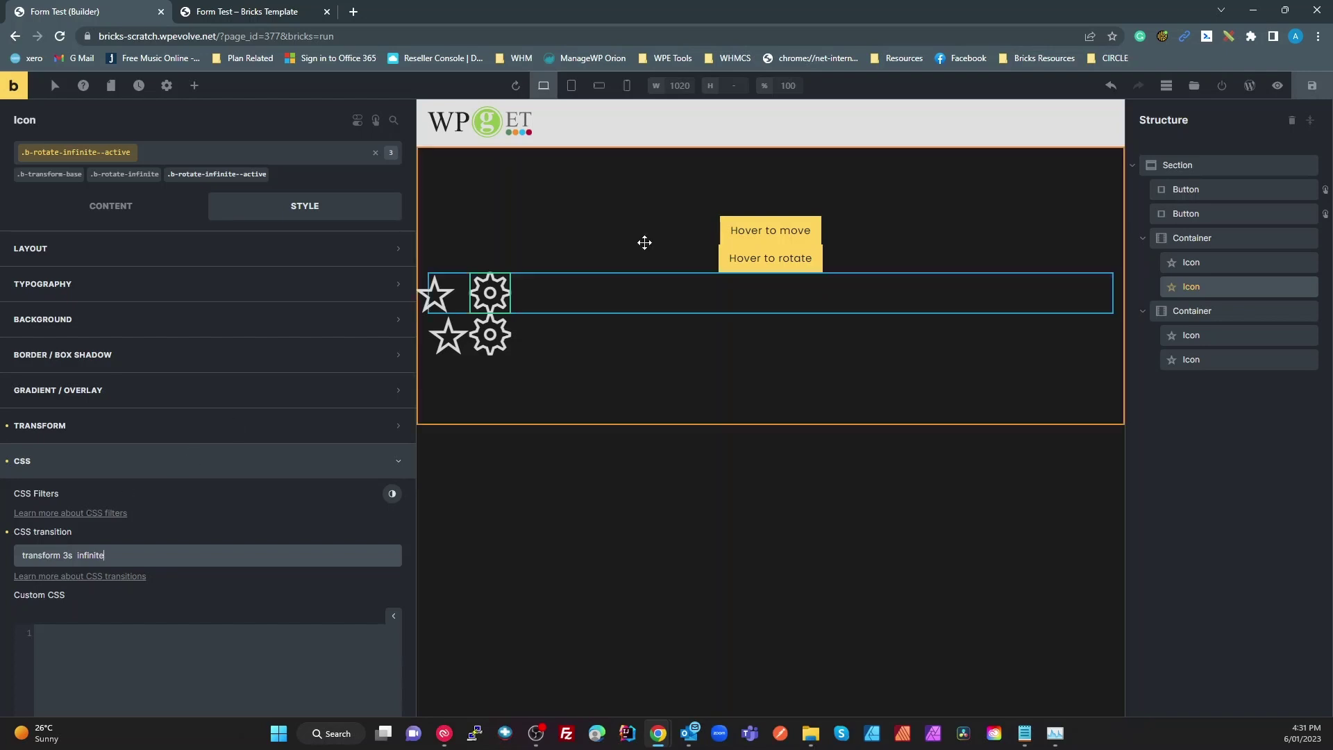
# - Save the page, check the gear rotation on the front end, and return to the builder
pyautogui.click(1312, 85)
pyautogui.click(225, 13)
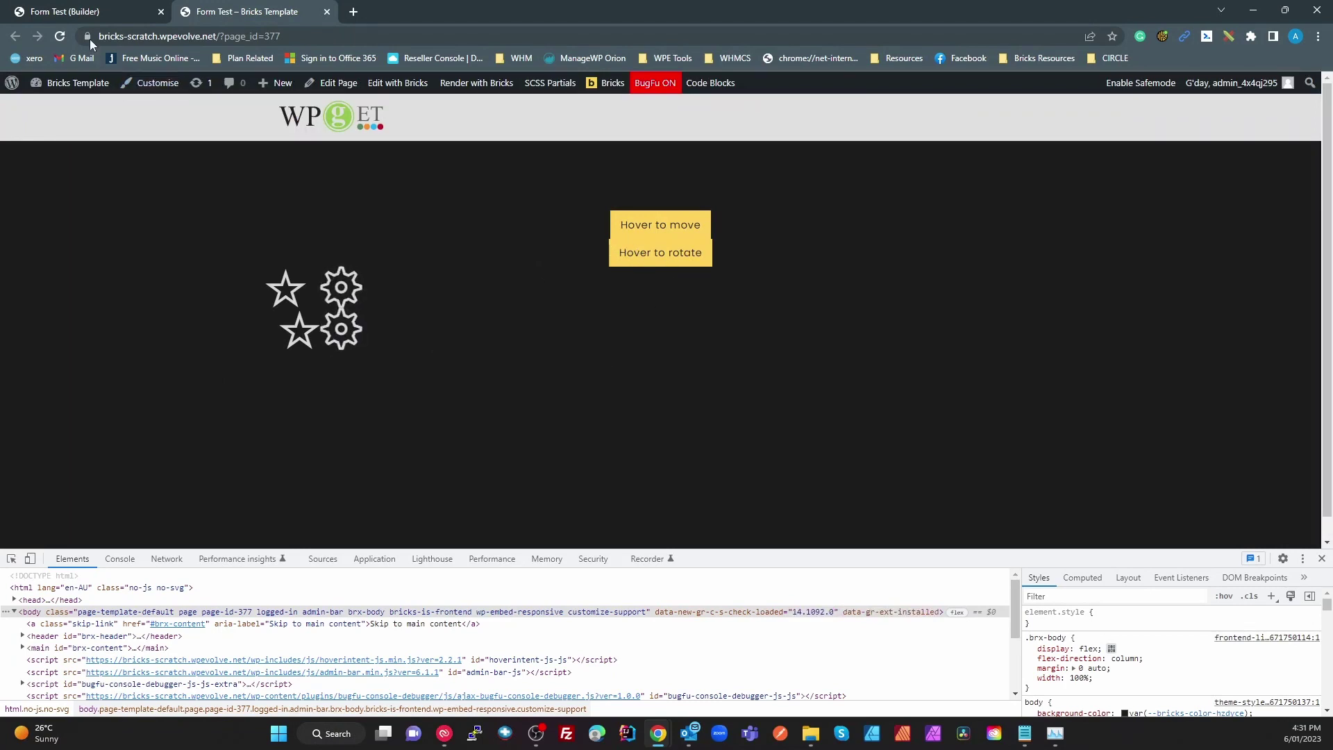
pyautogui.click(70, 12)
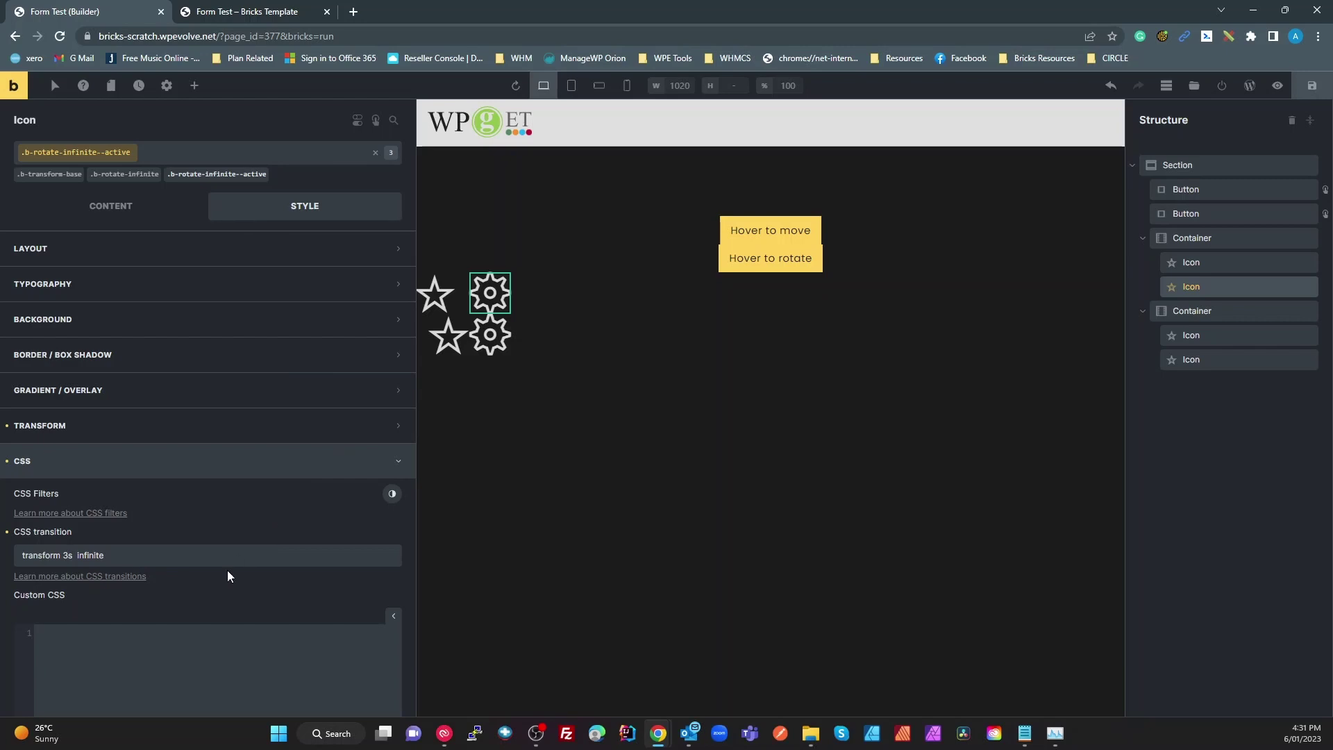
# - Search Google for "css transform infinite" in a new tab and open the Stack Overflow question on playing CSS3 transitions in a loop
pyautogui.click(354, 11)
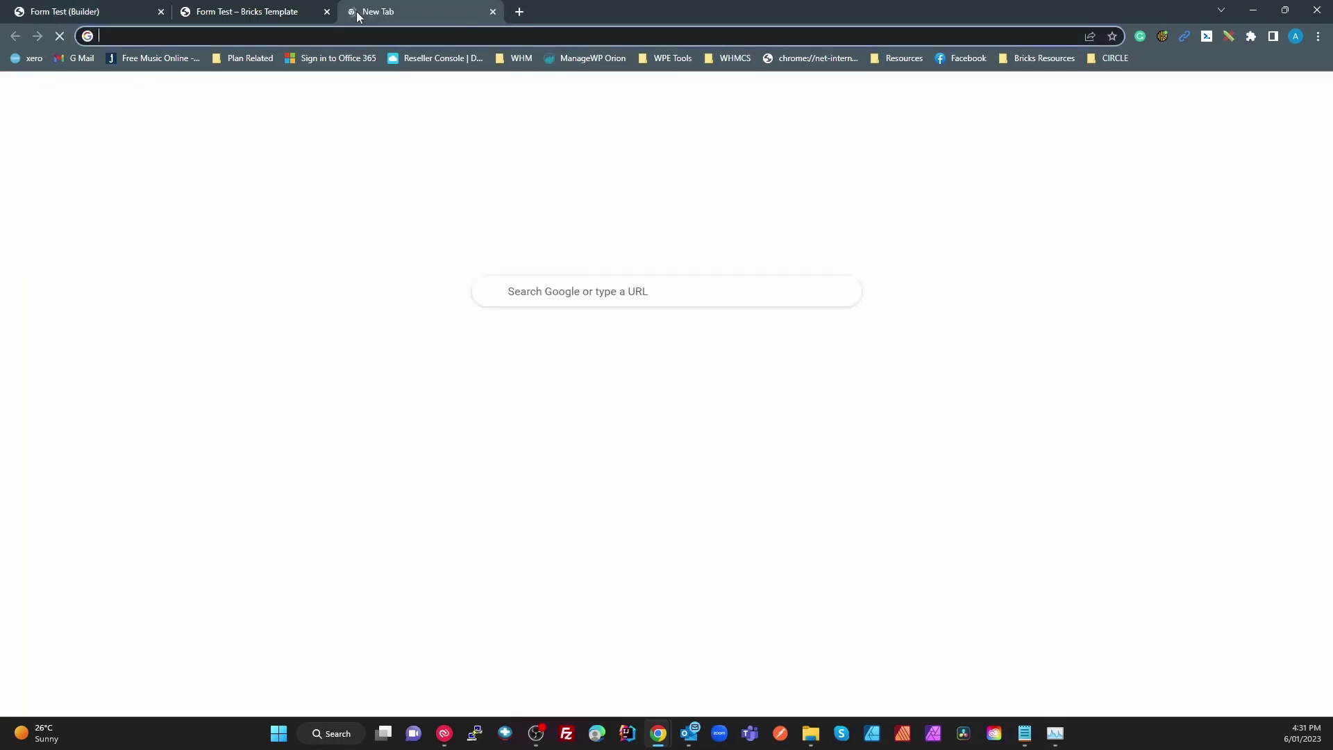
pyautogui.write('css tra')
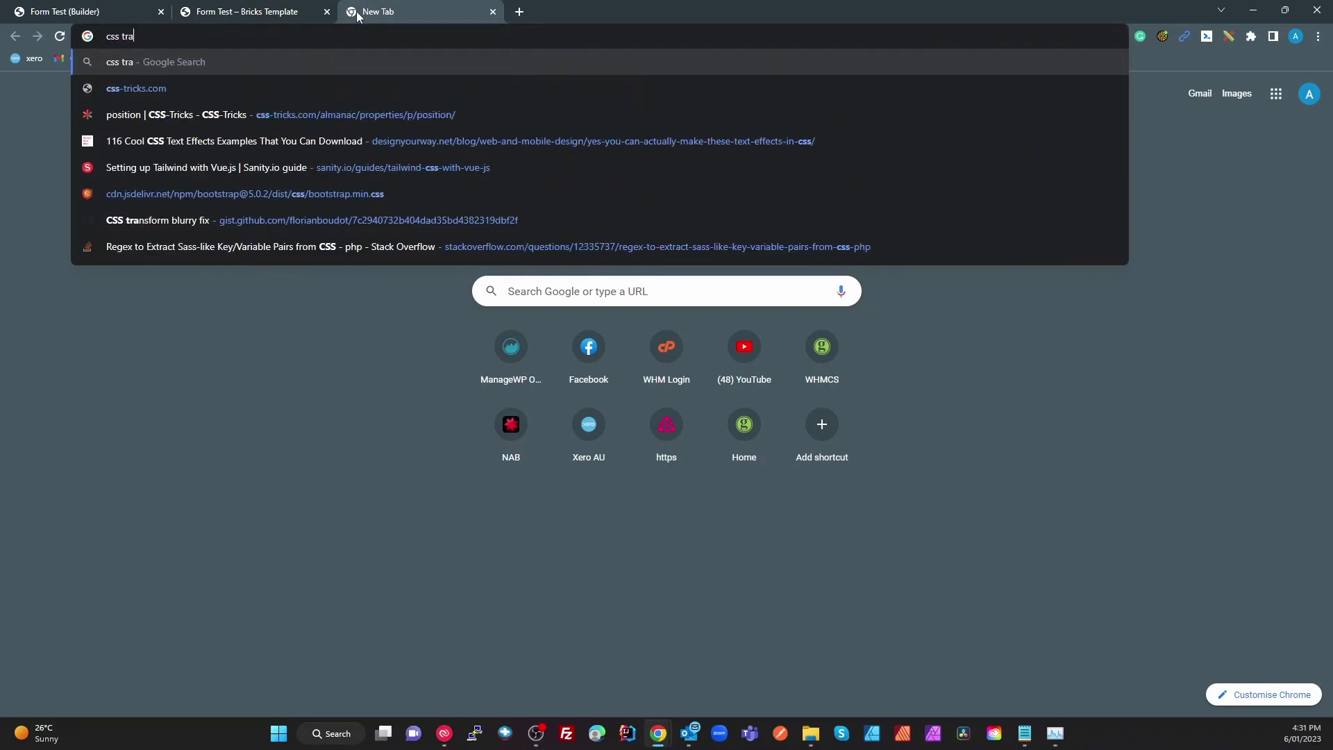
pyautogui.write('nsform infinite')
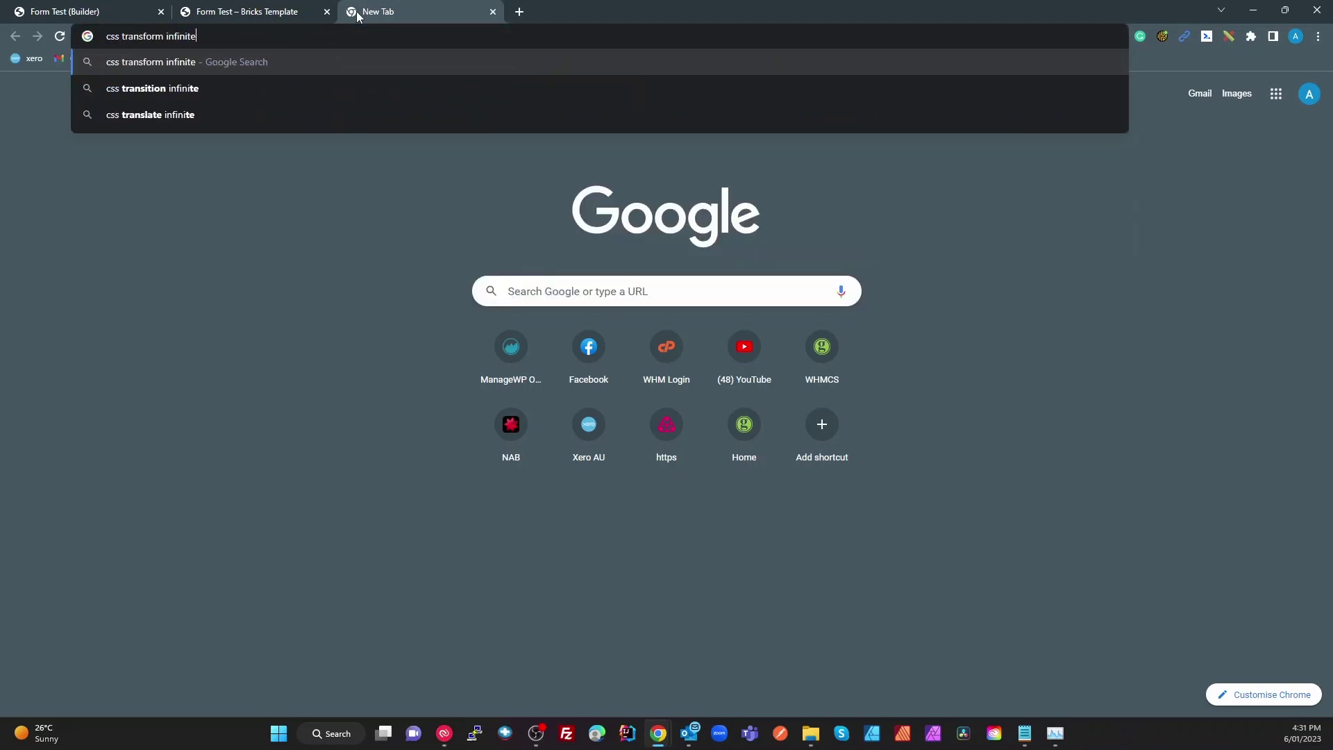
pyautogui.press('Return')
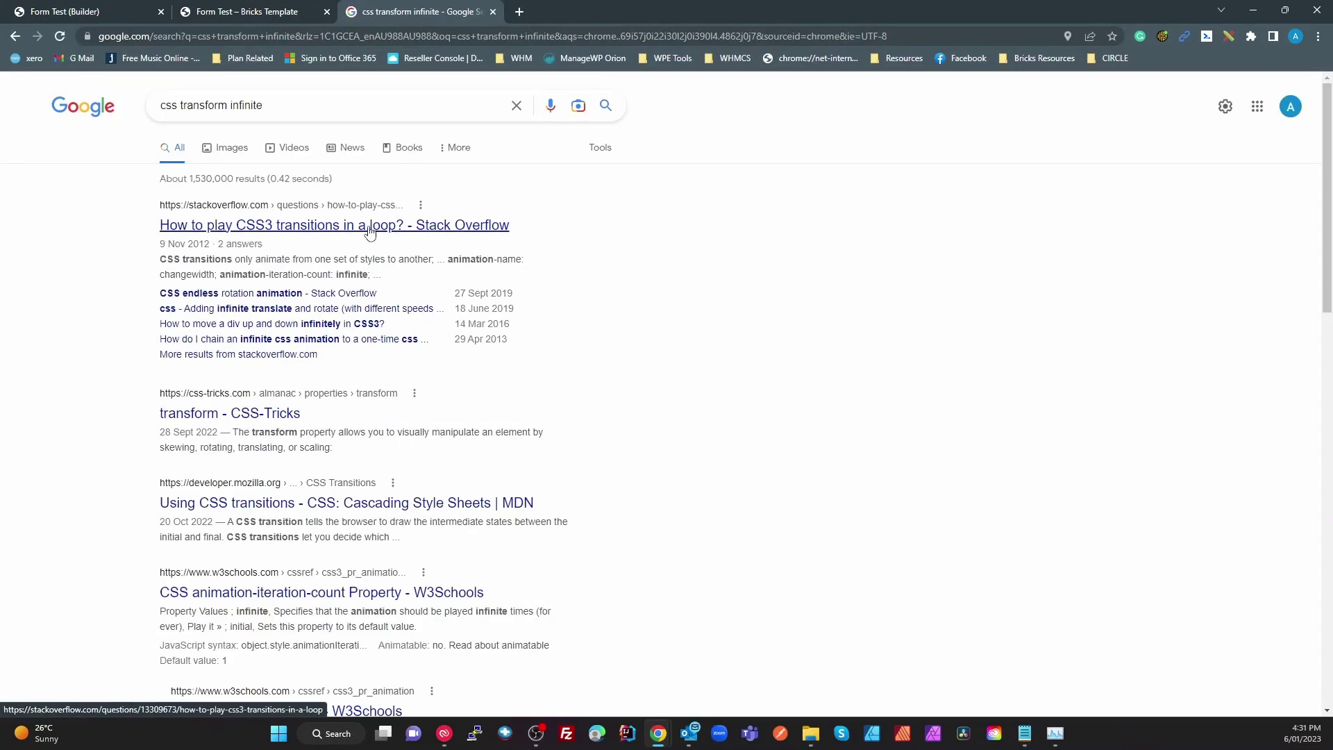
pyautogui.click(351, 228)
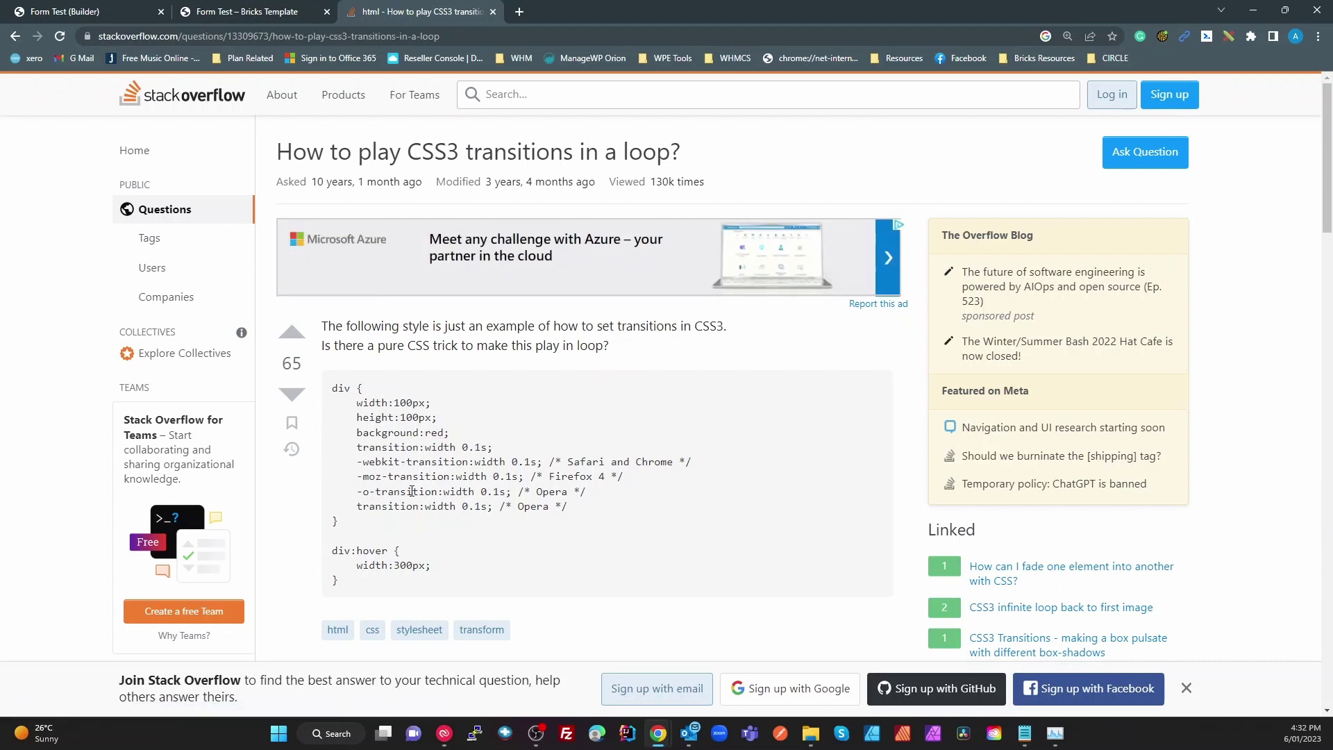
# - Examine the Stack Overflow answers and their keyframes code for looping a CSS transition or transform
pyautogui.scroll(-6, 411, 491)
pyautogui.scroll(-4, 420, 505)
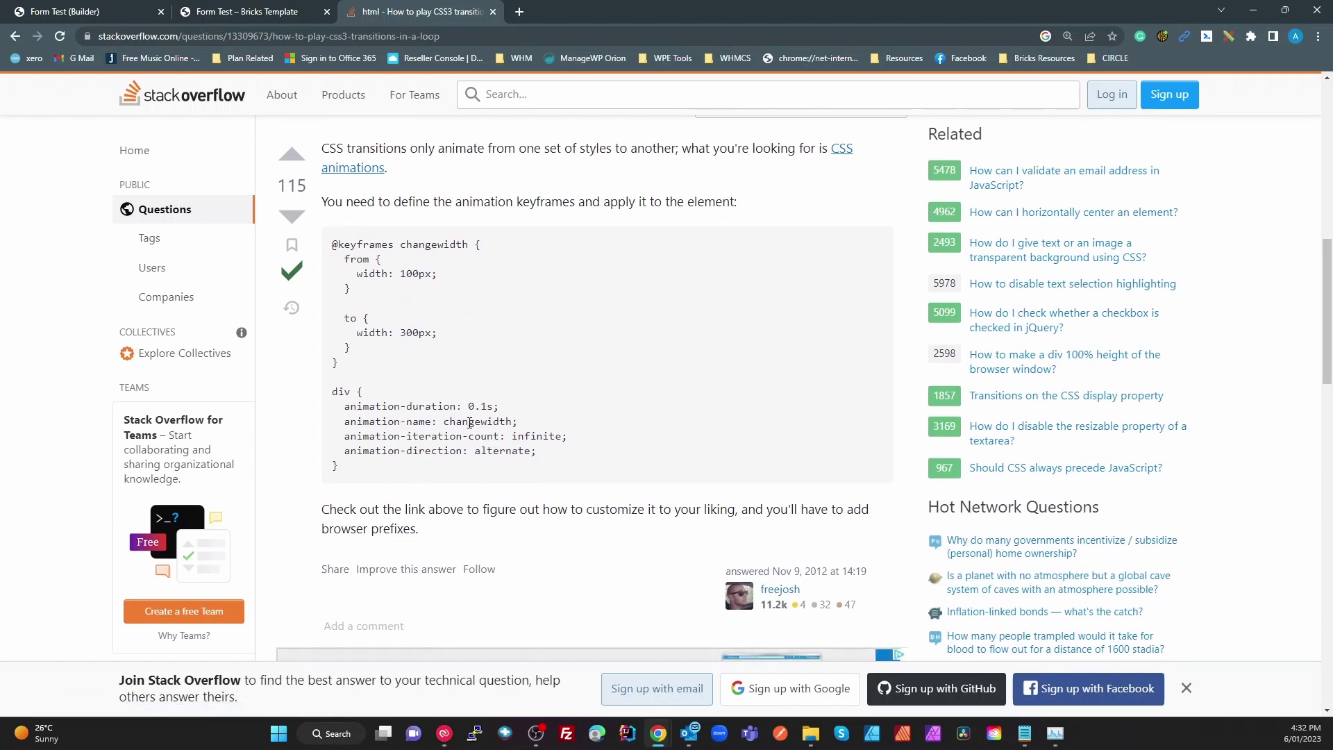
pyautogui.scroll(-7, 422, 399)
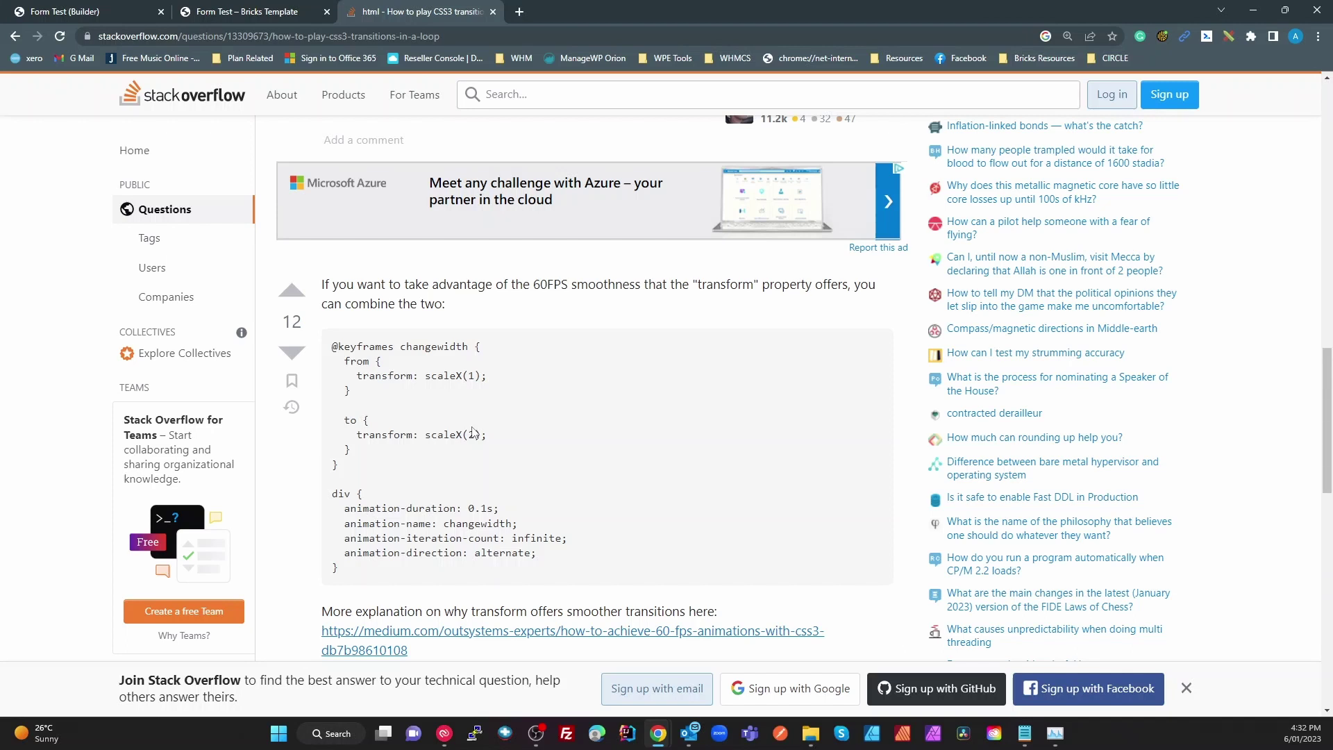
pyautogui.scroll(-3, 447, 505)
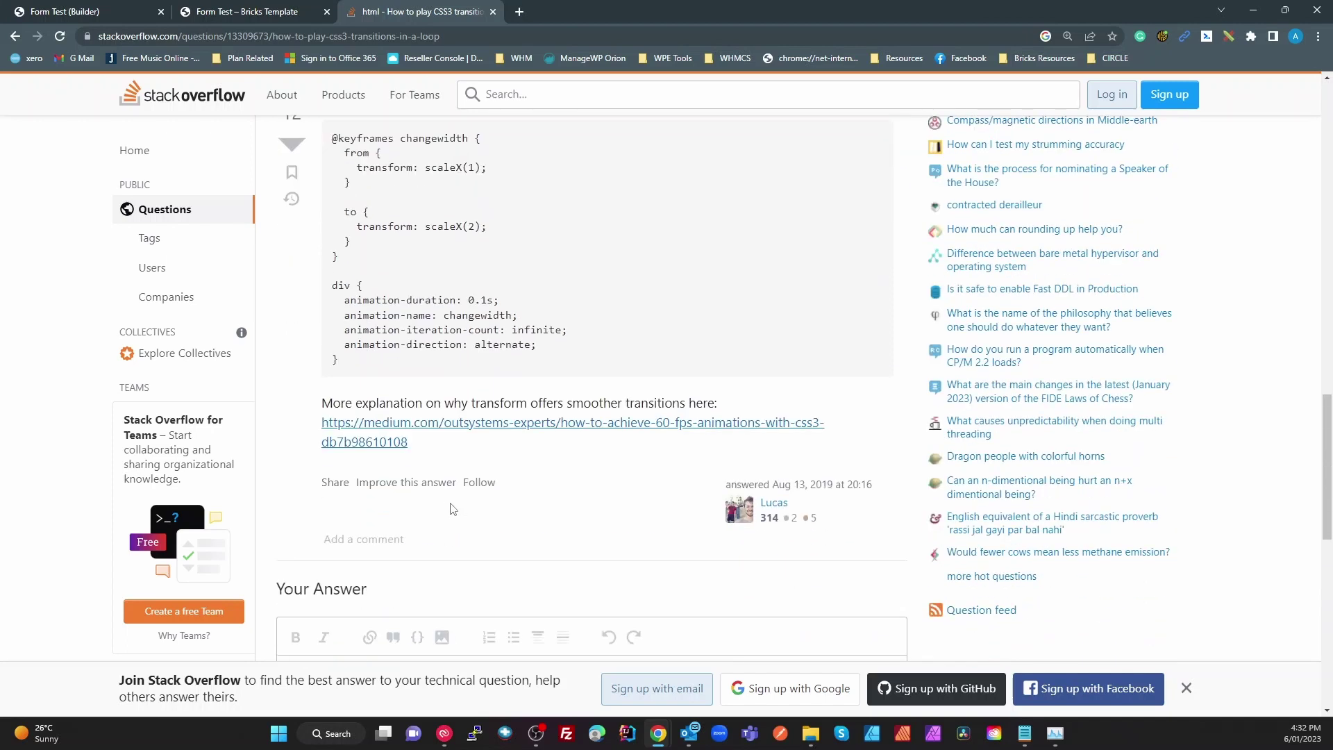
pyautogui.scroll(3, 455, 503)
pyautogui.scroll(-3, 455, 503)
pyautogui.scroll(2, 454, 500)
pyautogui.scroll(3, 455, 498)
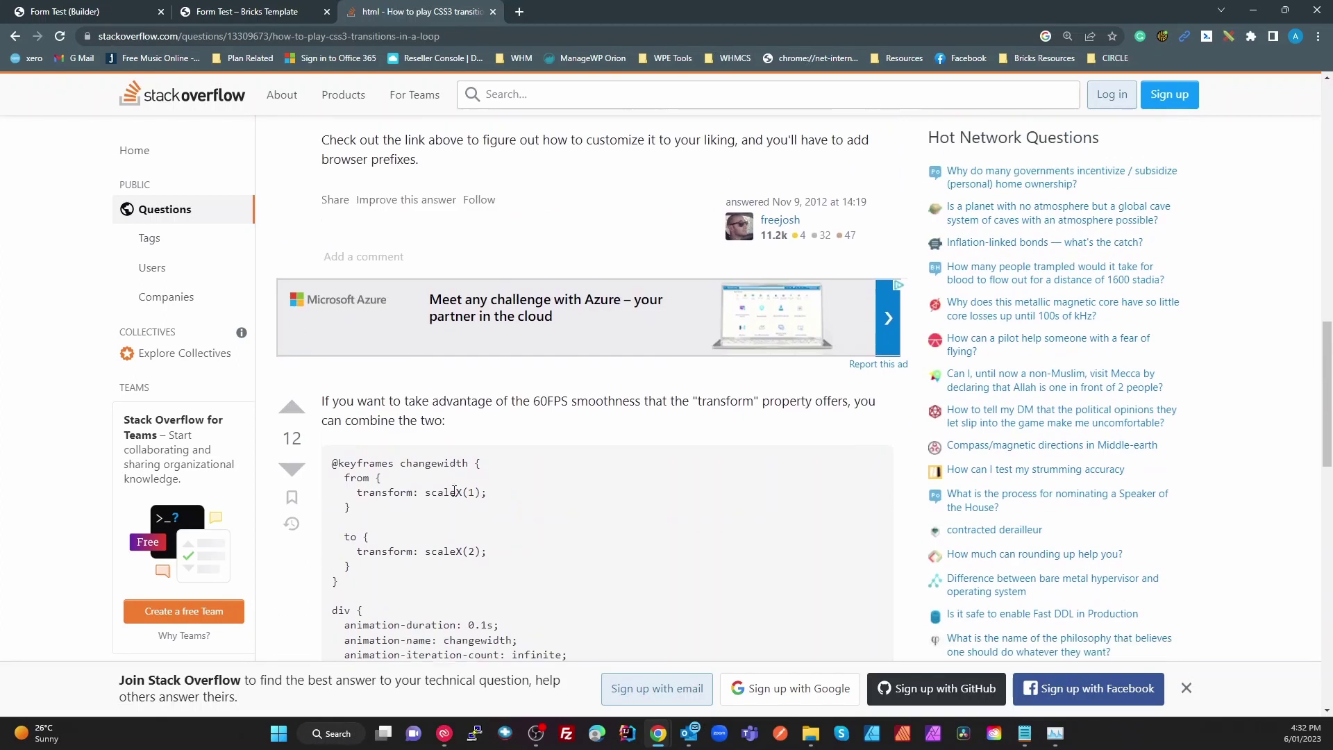
pyautogui.scroll(-2, 448, 502)
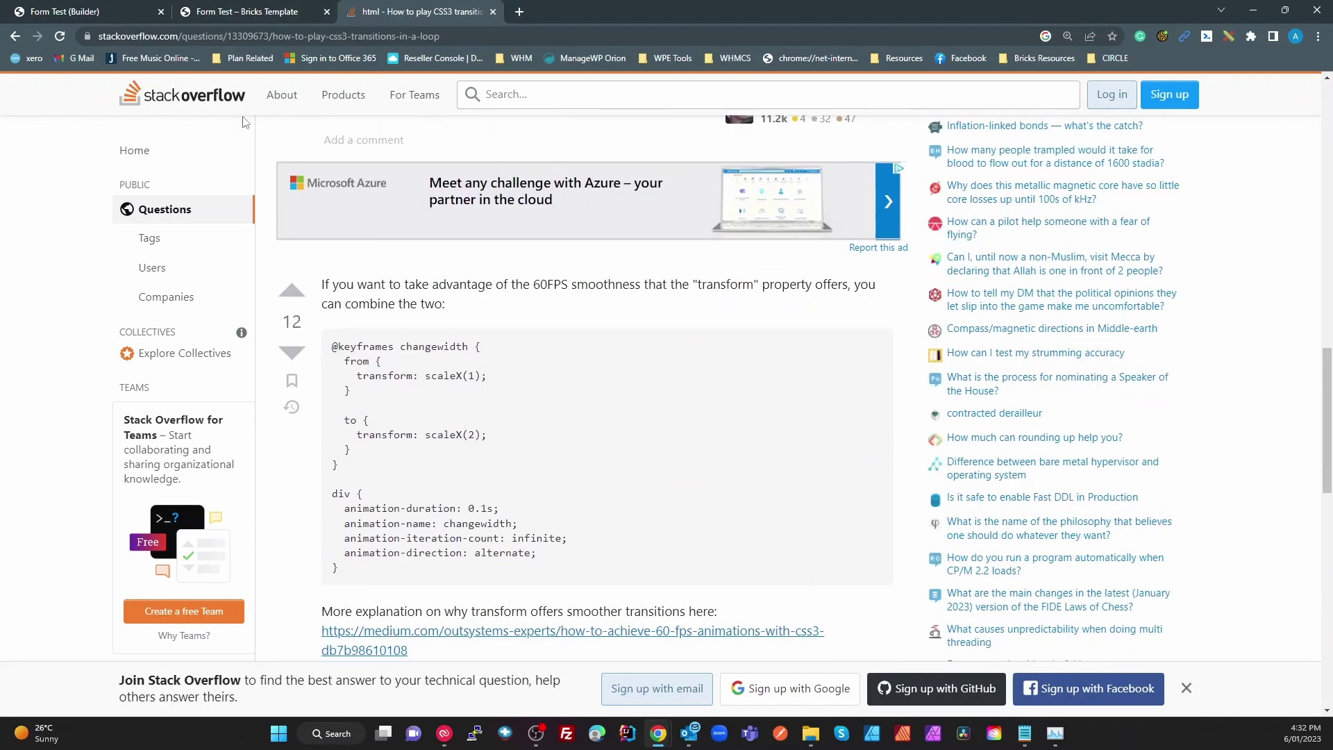
# - Back in the builder, set the CSS transition of the b-rotate-infinite--active class to "transform 5s ease-out"
pyautogui.click(254, 12)
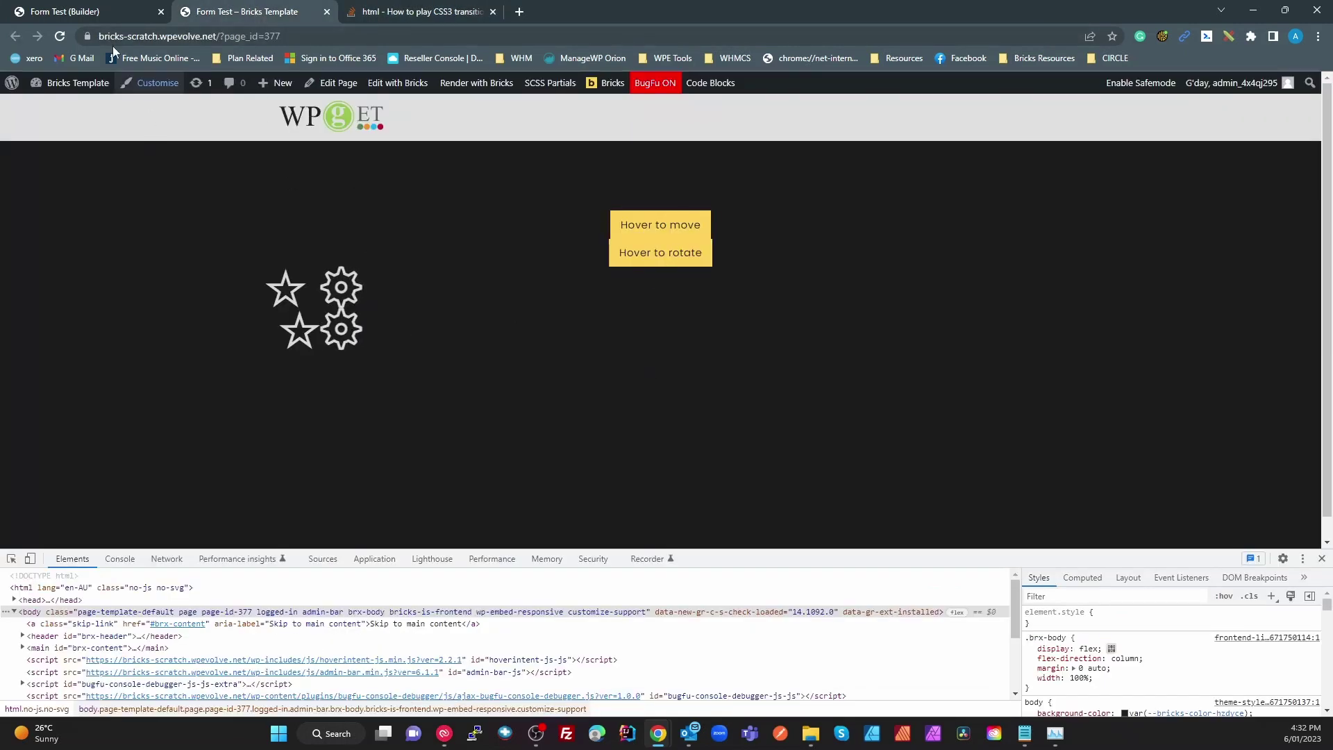
pyautogui.click(103, 18)
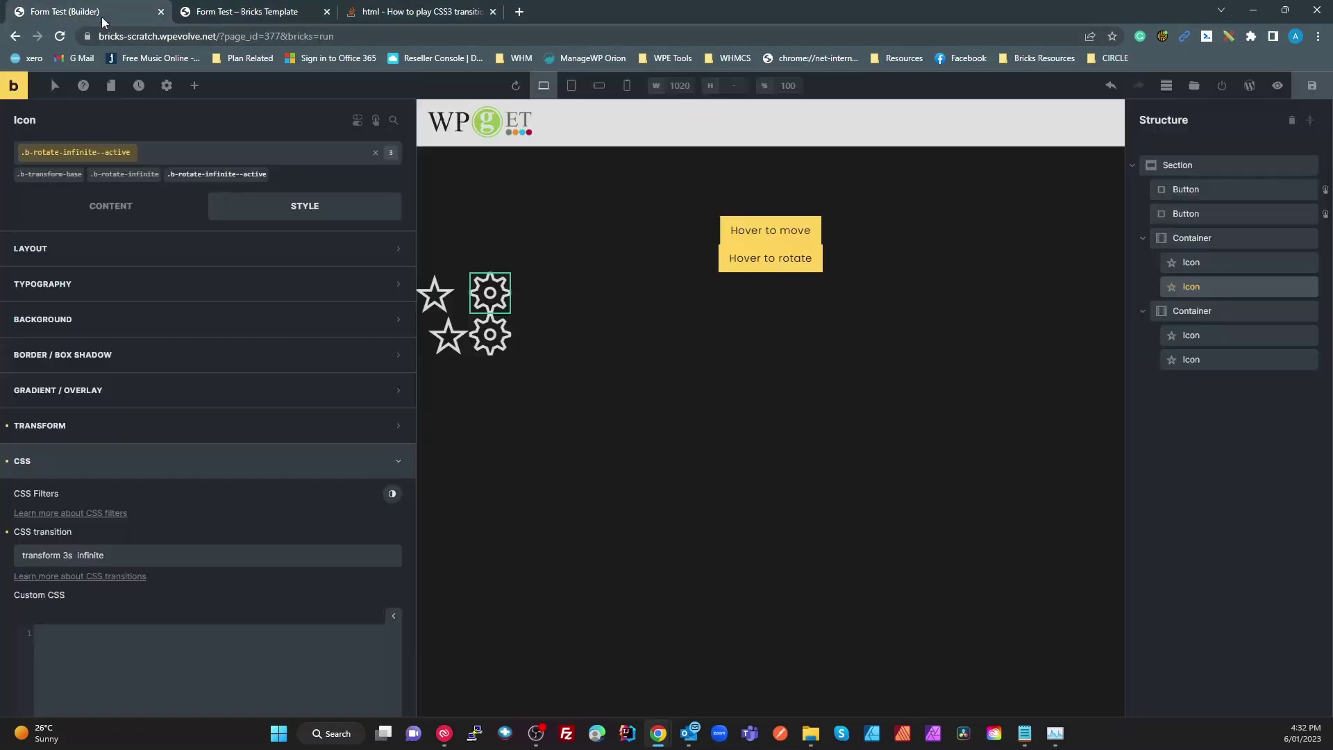
pyautogui.doubleClick(86, 554)
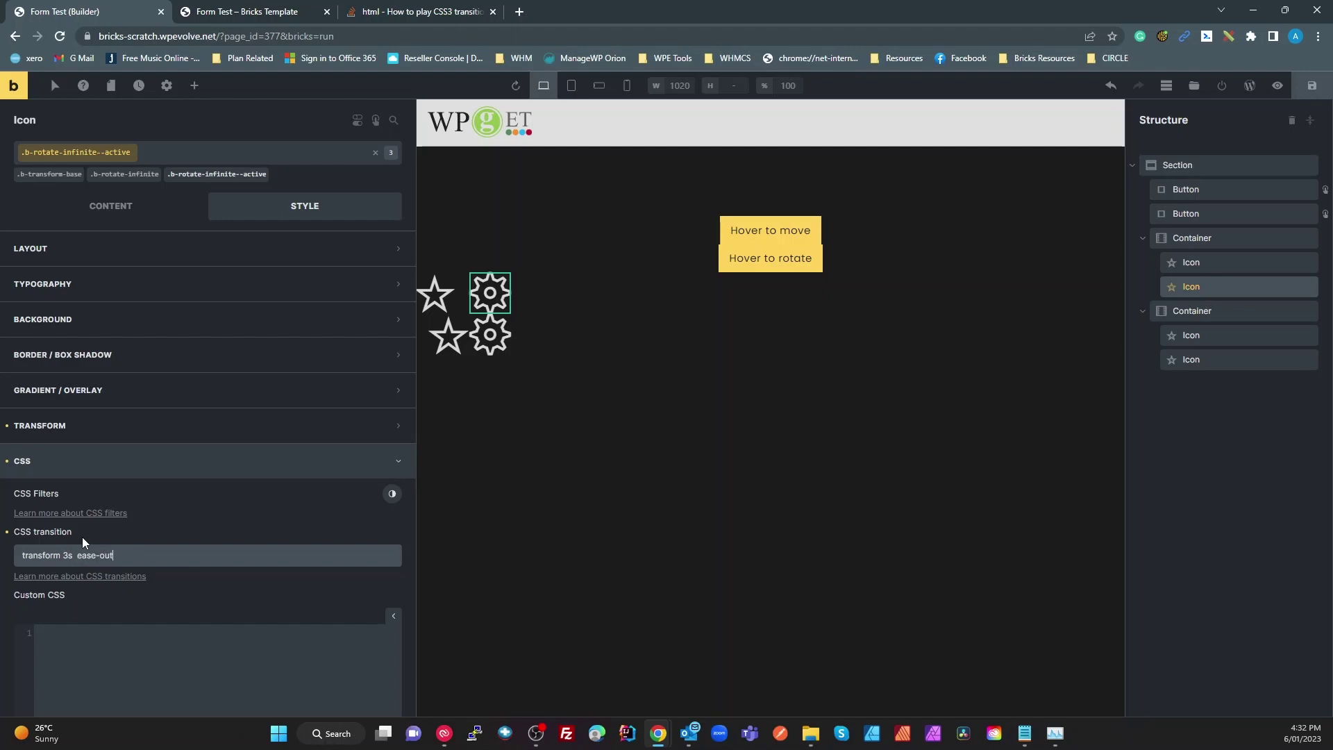
pyautogui.click(64, 555)
pyautogui.write('5')
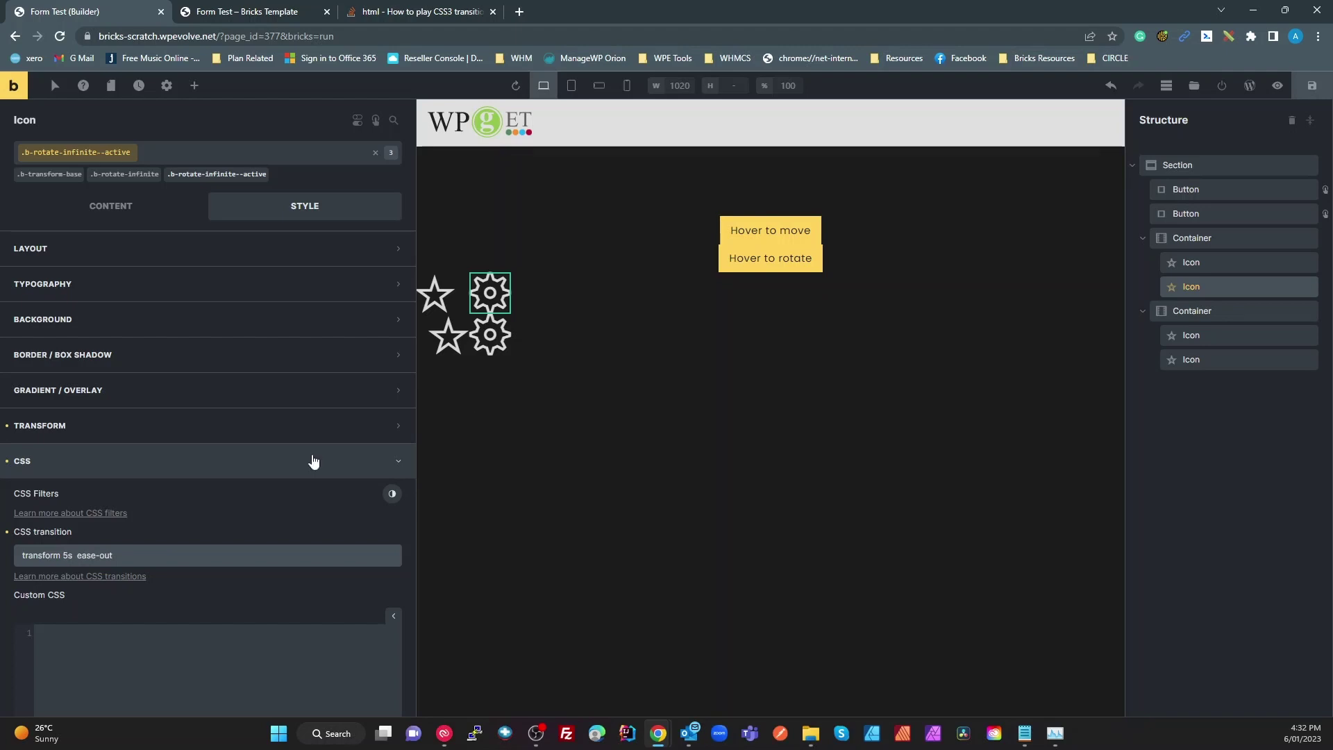
# - Save the page, test the hover buttons on the front end, and go back to the builder
pyautogui.click(1311, 85)
pyautogui.click(249, 11)
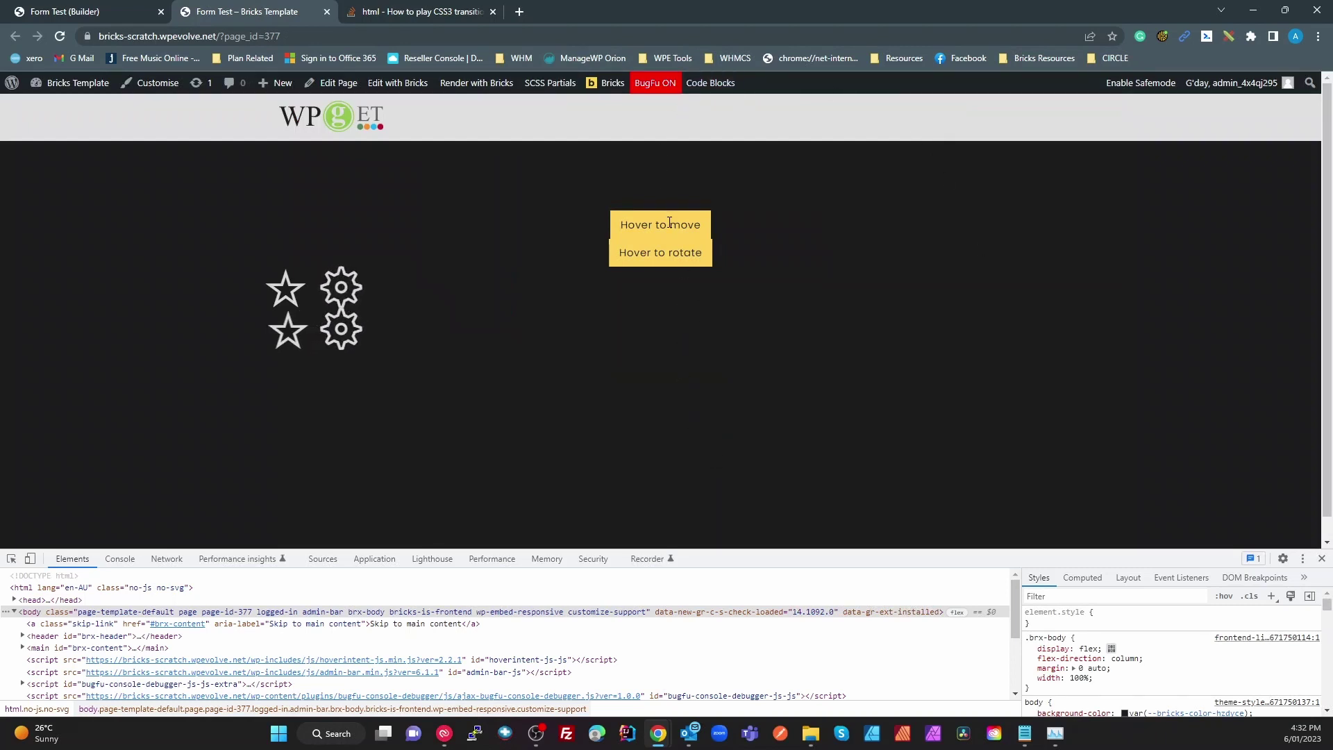
pyautogui.click(97, 11)
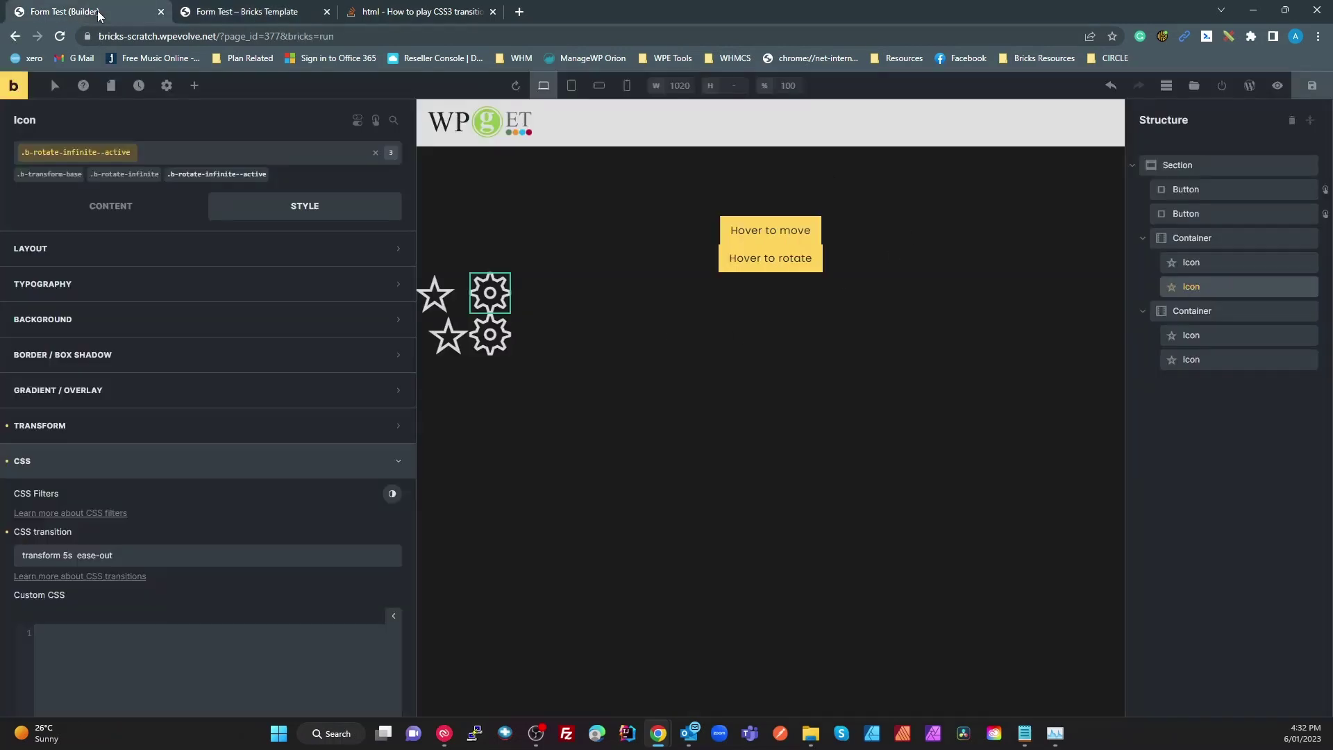
# - Compare the classes assigned to the star icons in the first and second containers
pyautogui.click(604, 285)
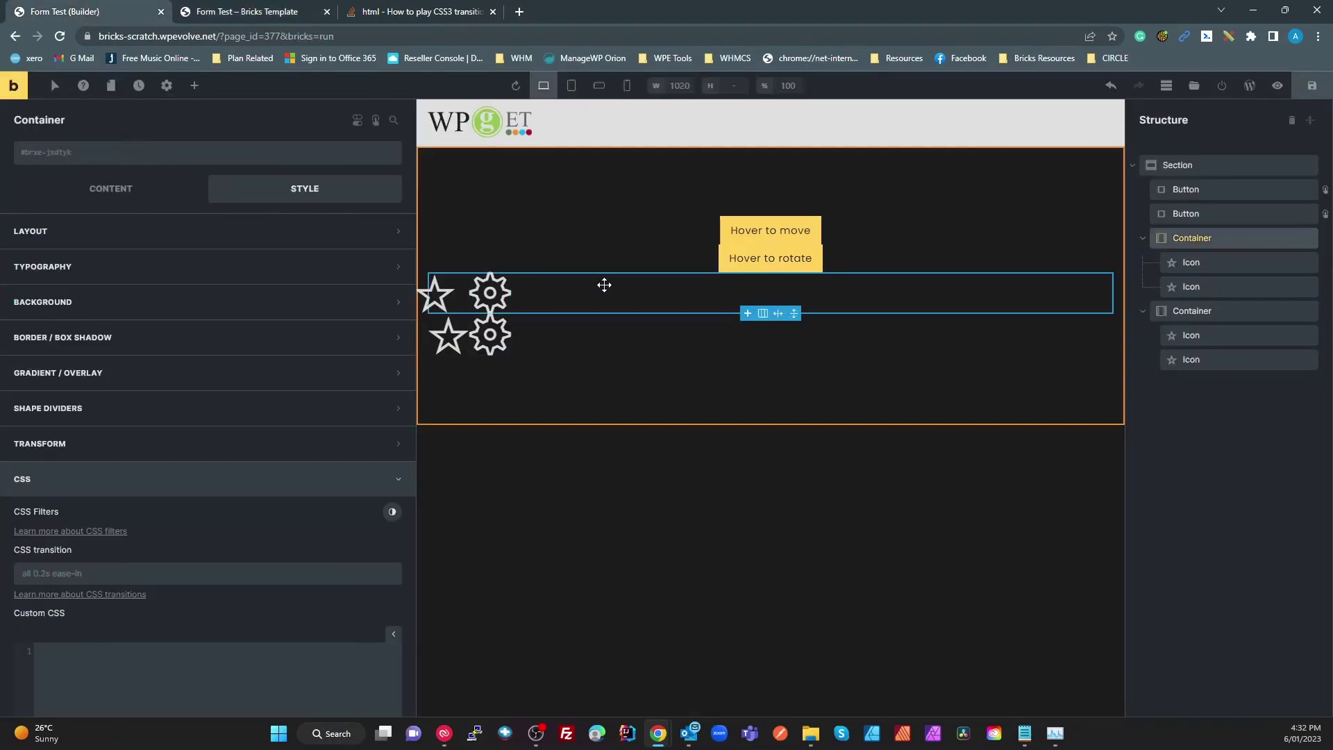
pyautogui.click(442, 293)
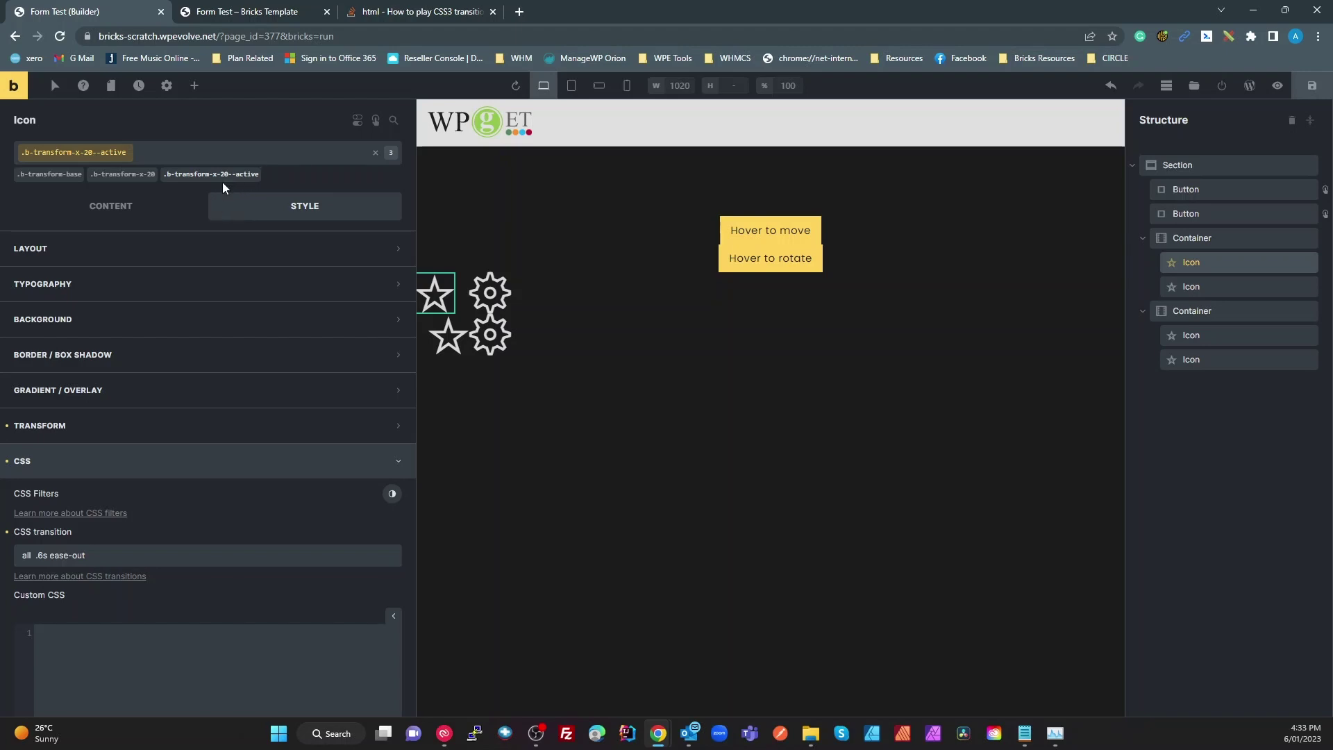
pyautogui.click(442, 342)
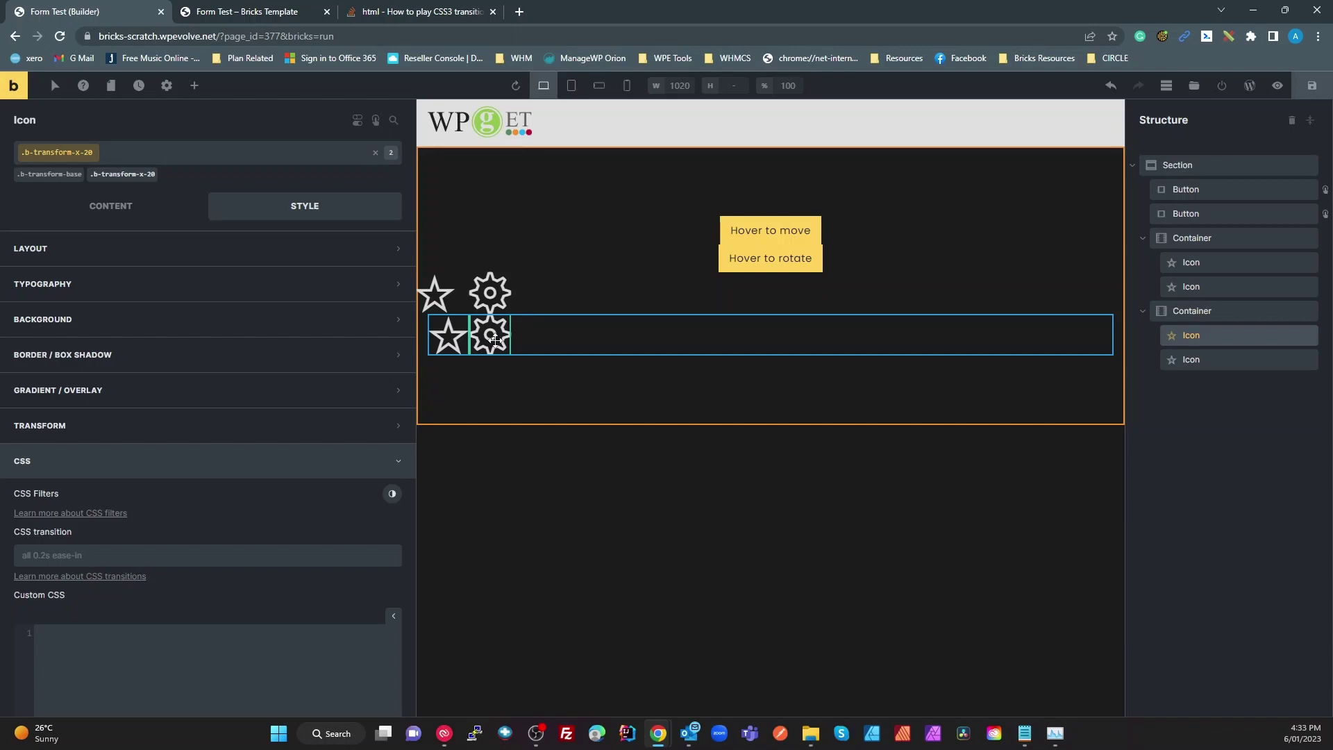
pyautogui.click(445, 306)
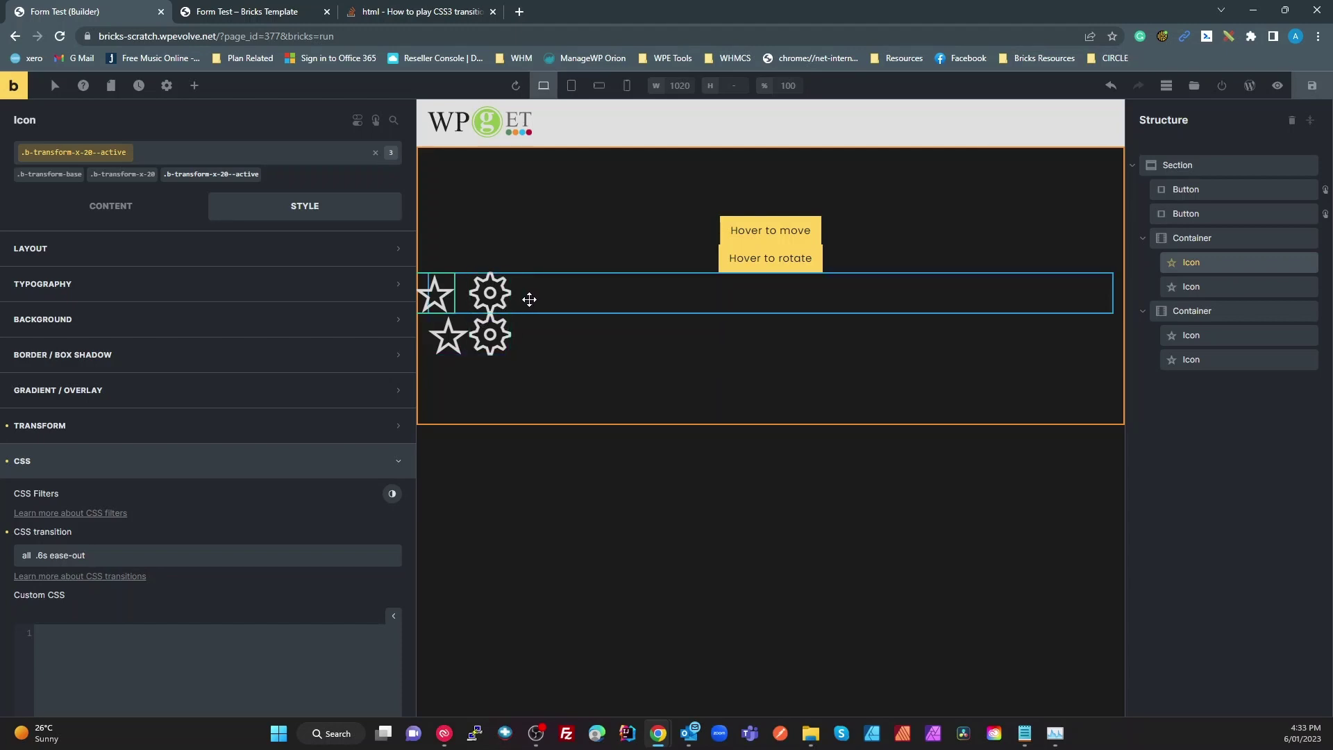
# - Rename the first icon container to "Hidden classes for print"
pyautogui.click(1187, 237)
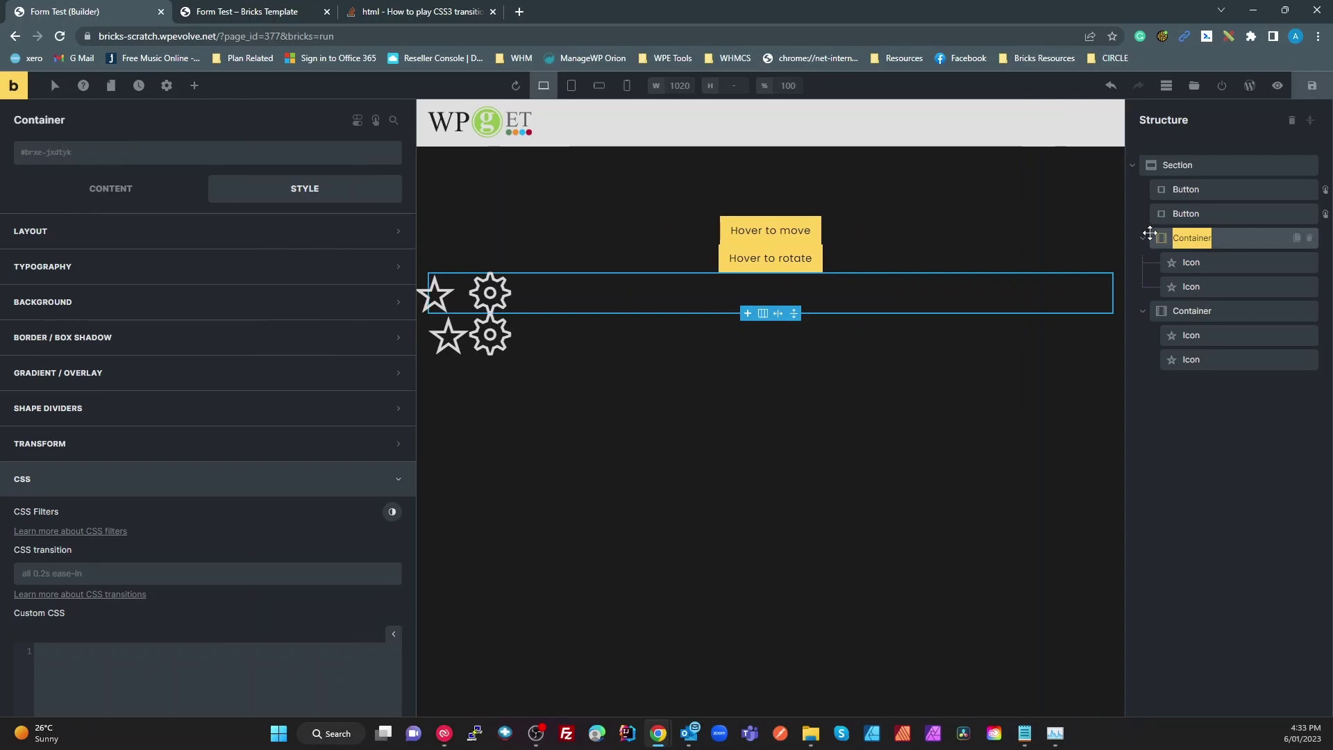
pyautogui.write('Hi')
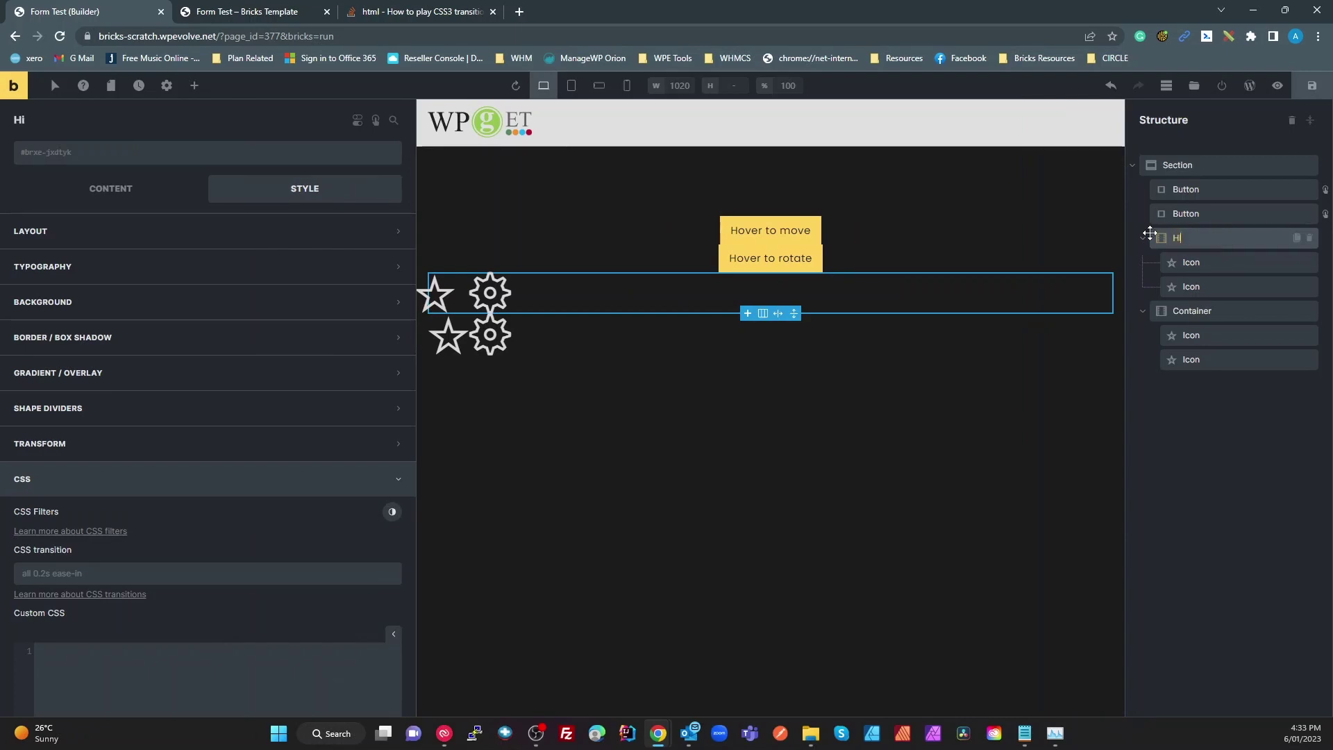
pyautogui.write('dden classes for print')
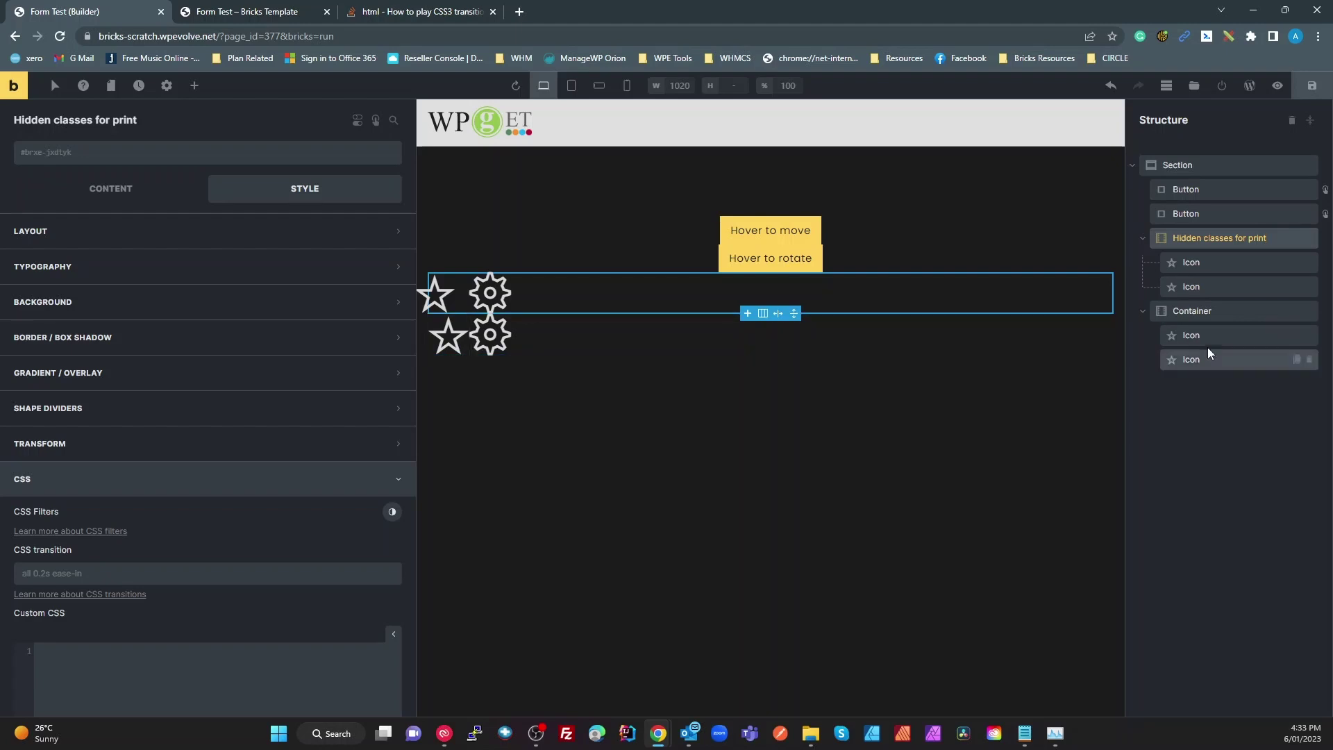
# - Set the display of the "Hidden classes for print" container to none
pyautogui.click(1156, 237)
pyautogui.click(103, 186)
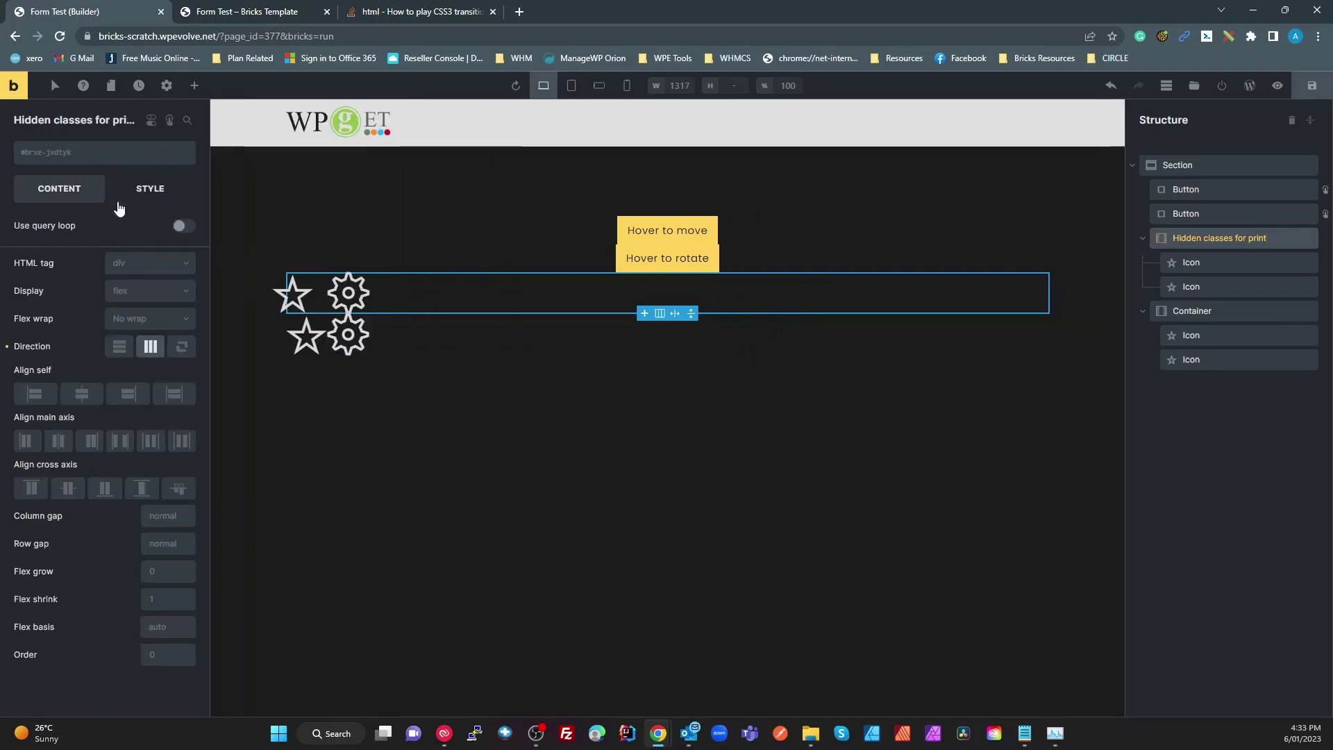
pyautogui.click(158, 291)
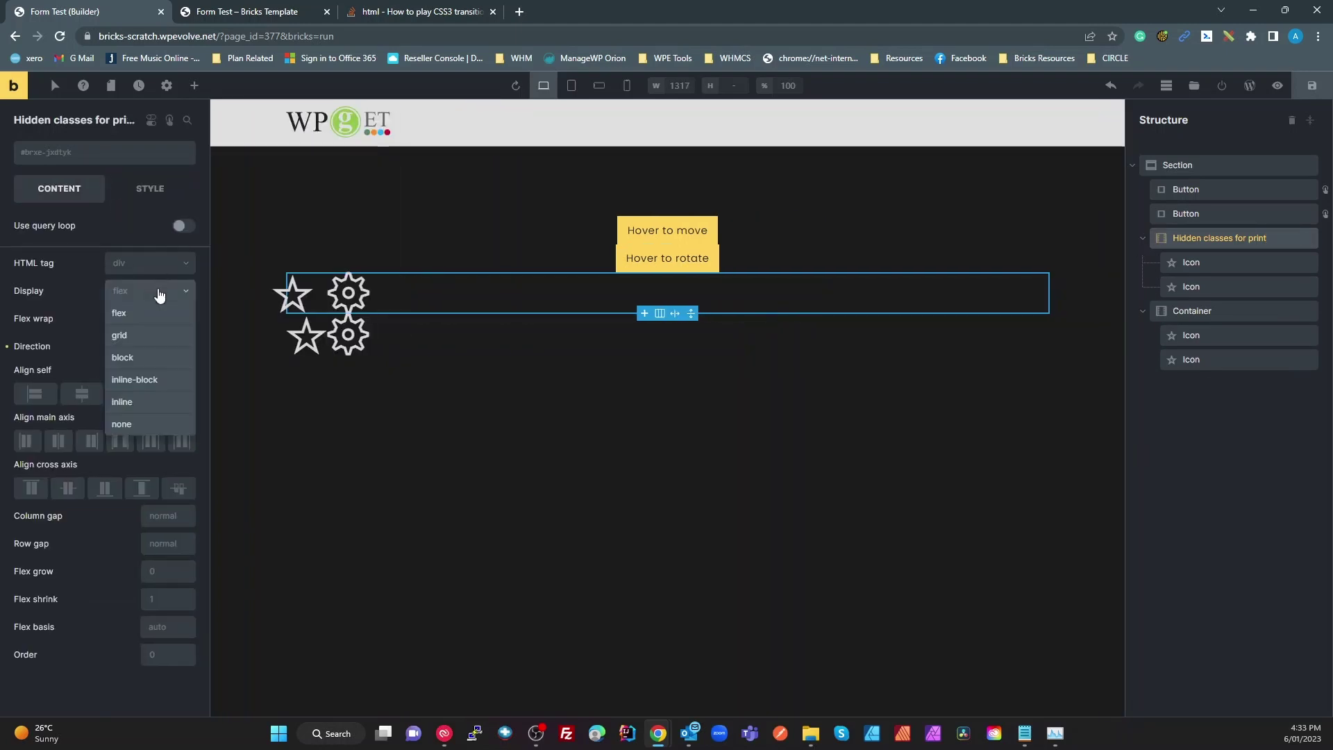
pyautogui.click(158, 420)
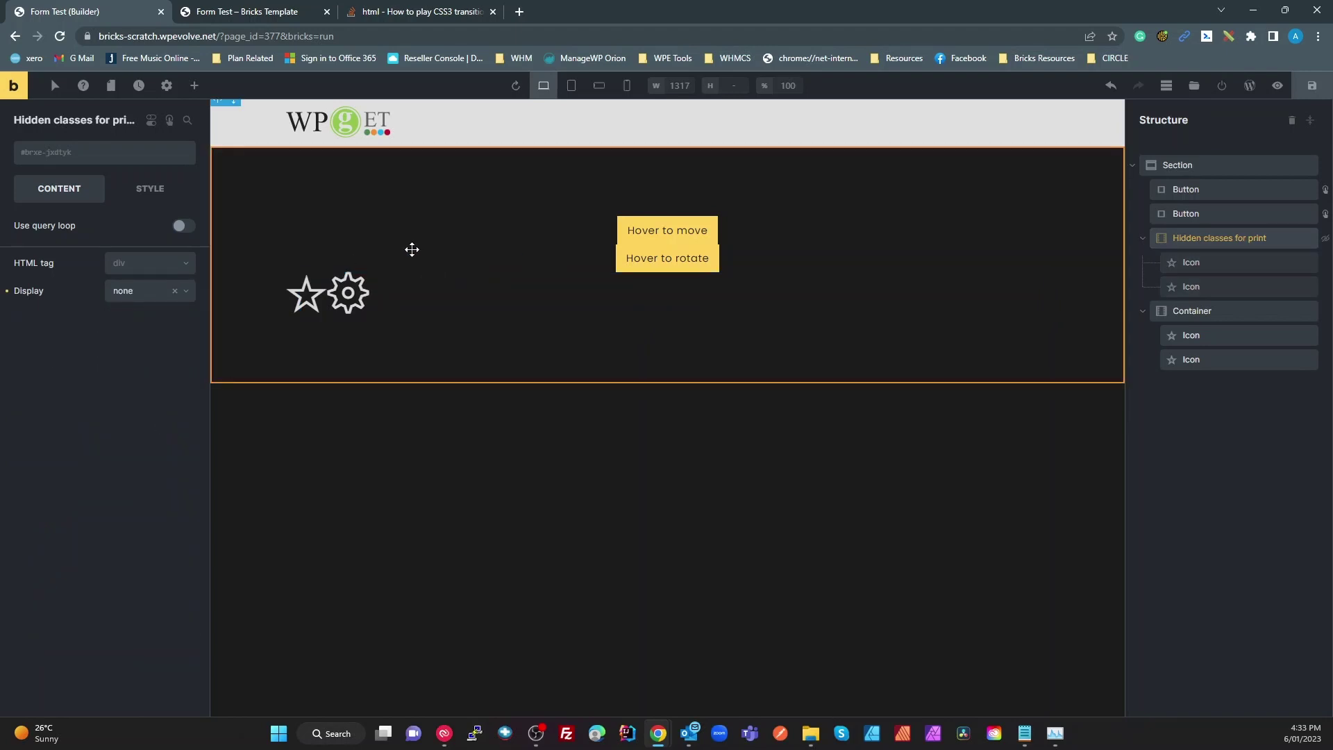
# - Save the page and test the move and rotate hover buttons on the front end with the first container hidden
pyautogui.click(1312, 86)
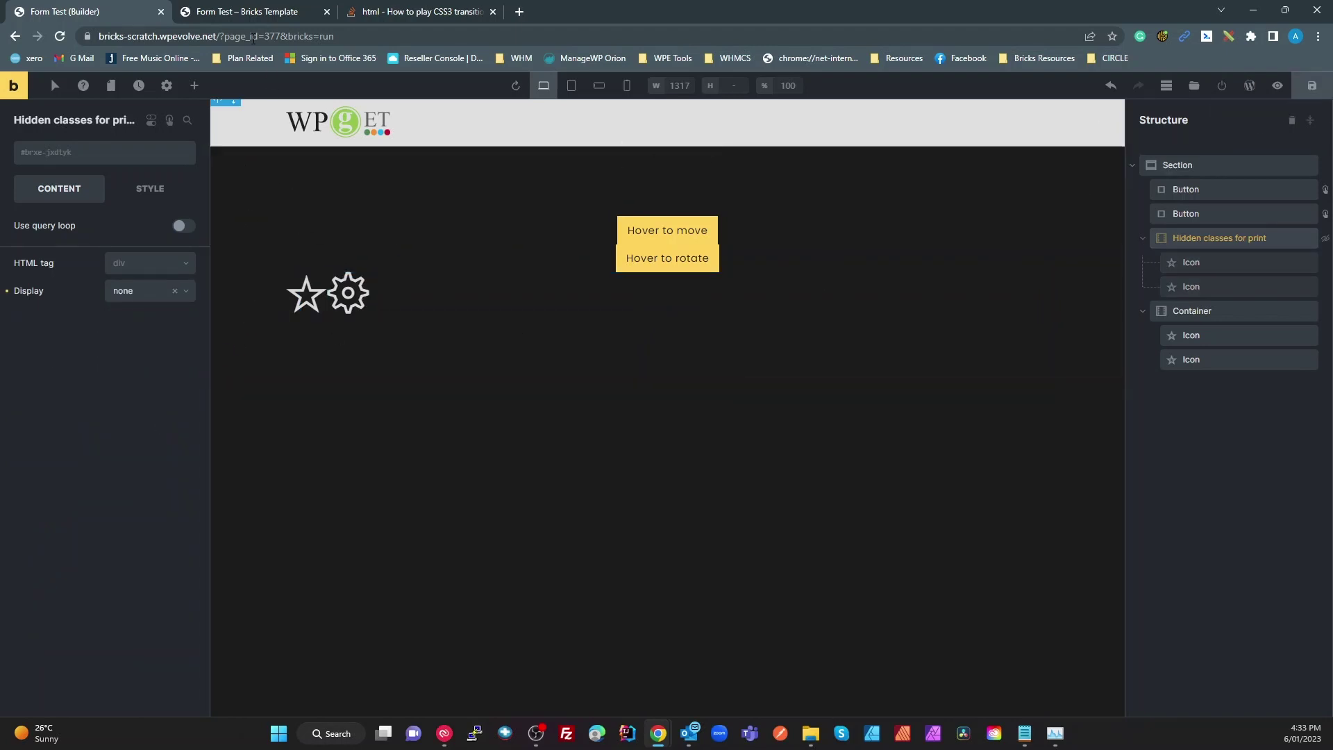
pyautogui.click(256, 6)
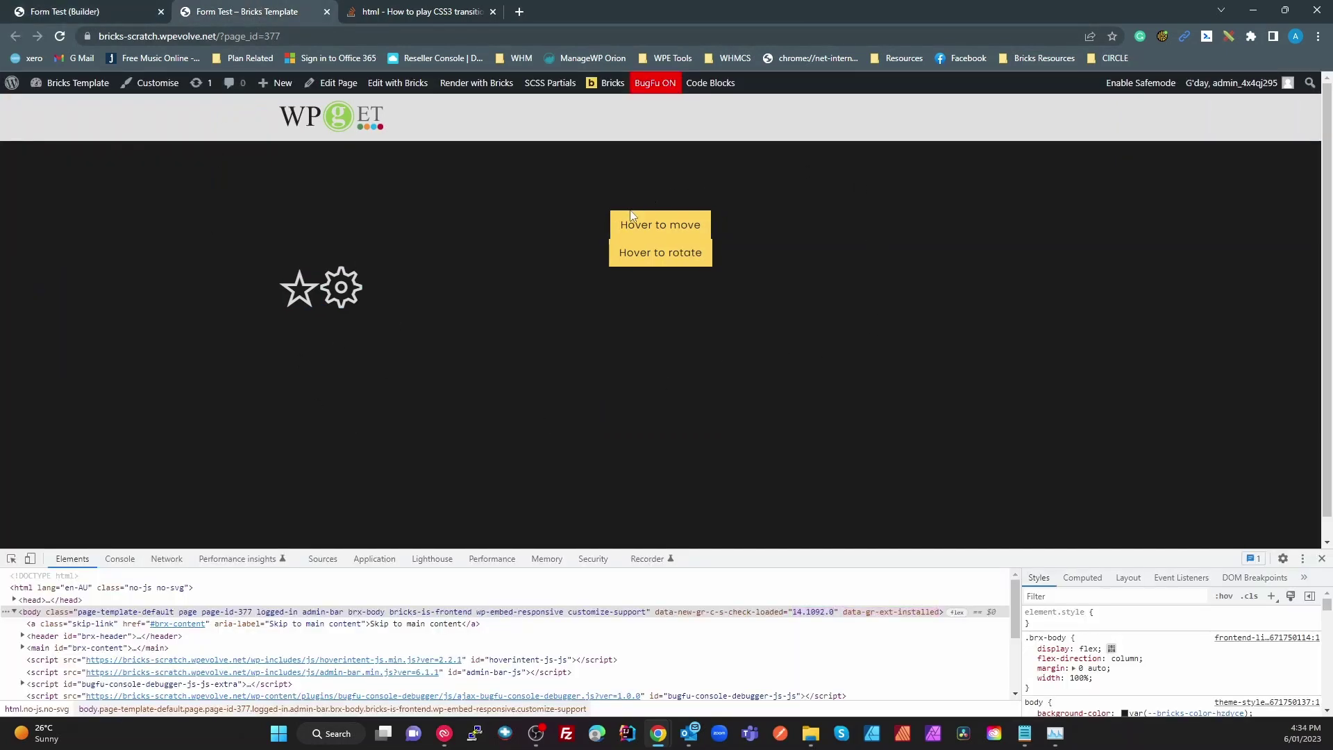
pyautogui.moveTo(637, 220)
pyautogui.moveTo(675, 236)
# - Back in the builder, duplicate the visible container holding the star and gear icons
pyautogui.click(98, 13)
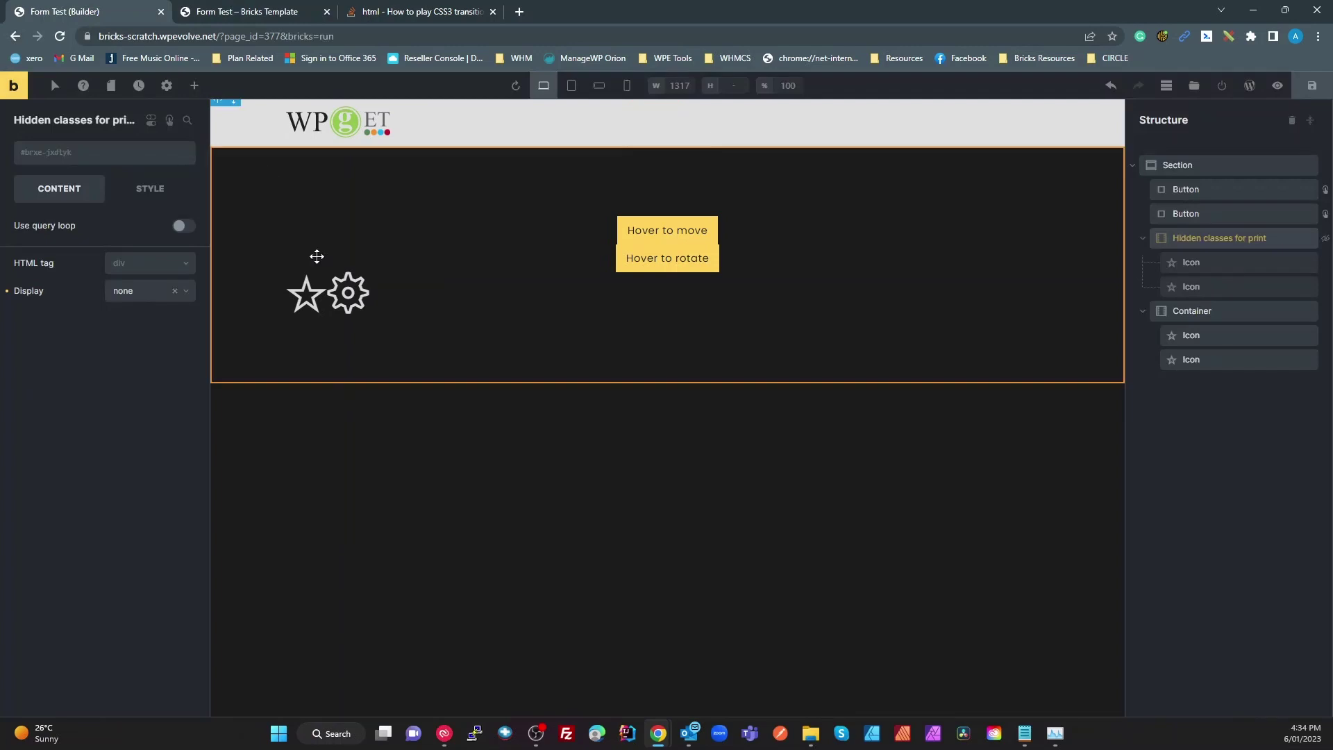
pyautogui.click(426, 296)
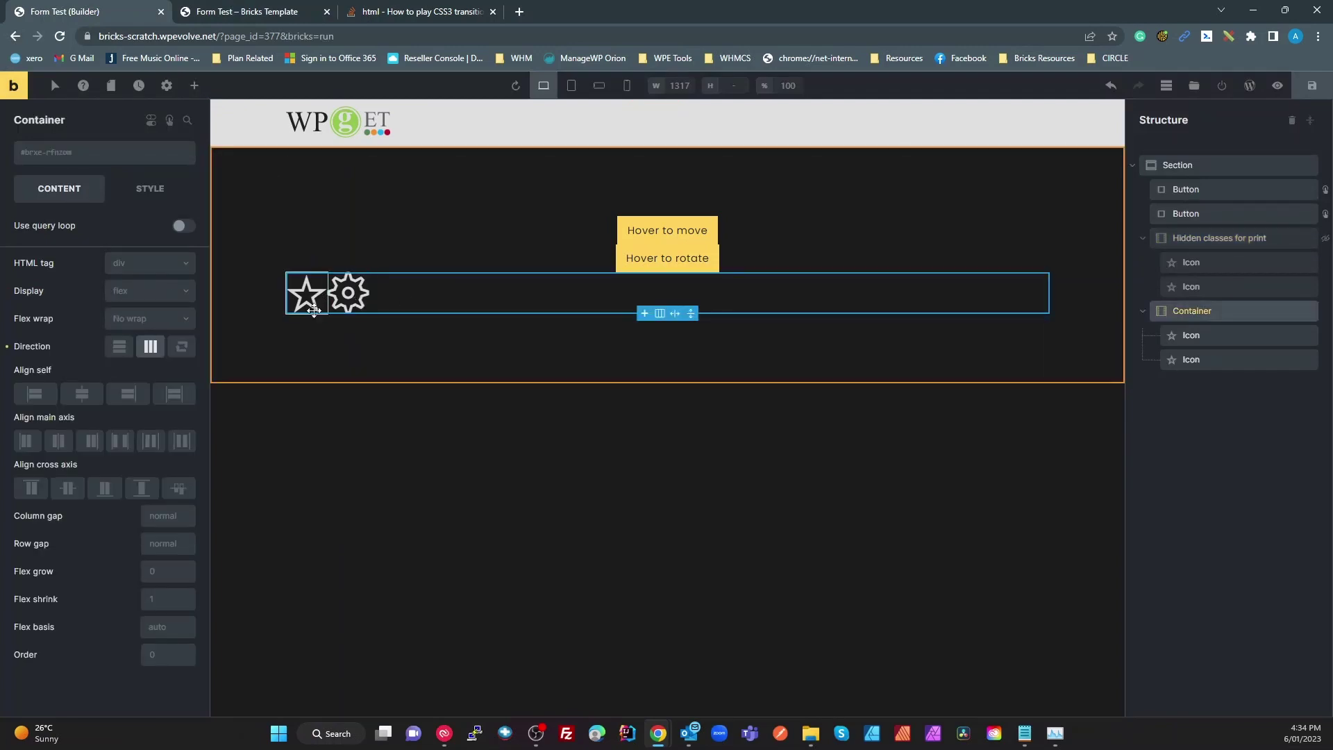
pyautogui.rightClick(507, 304)
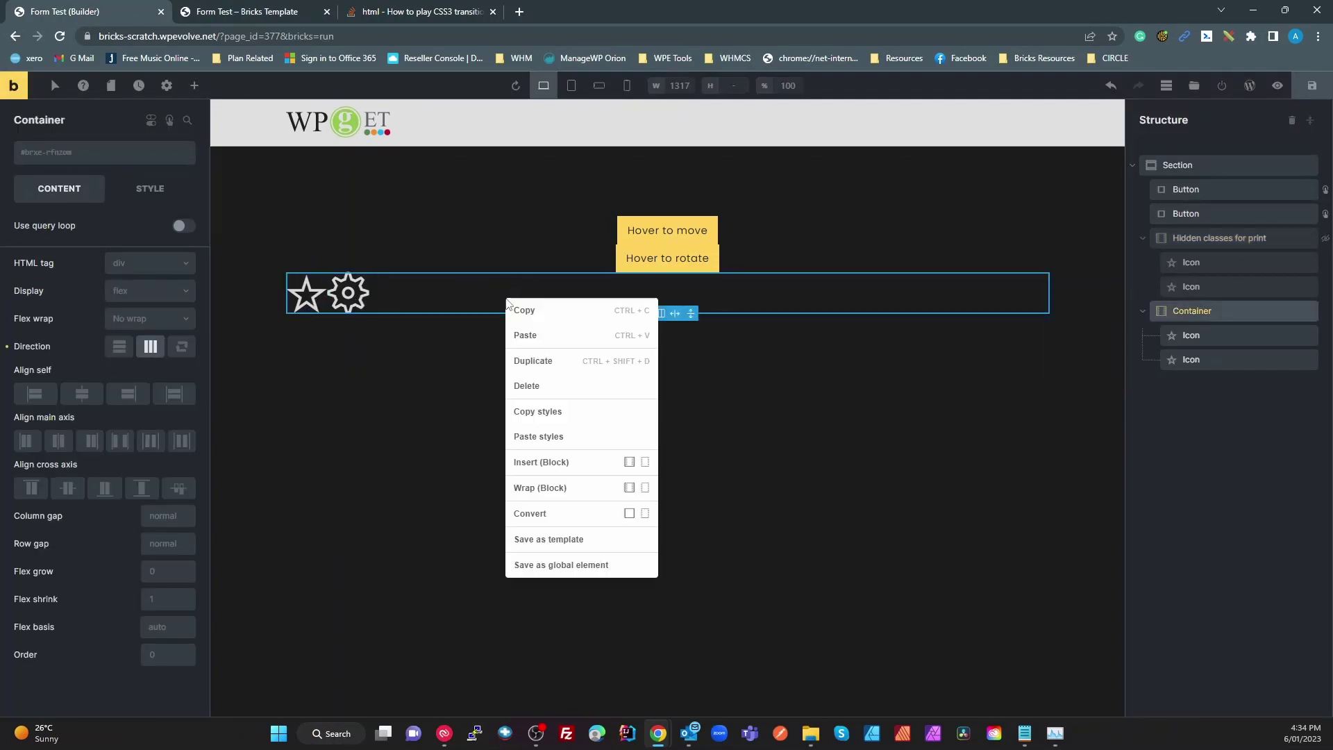
pyautogui.click(544, 360)
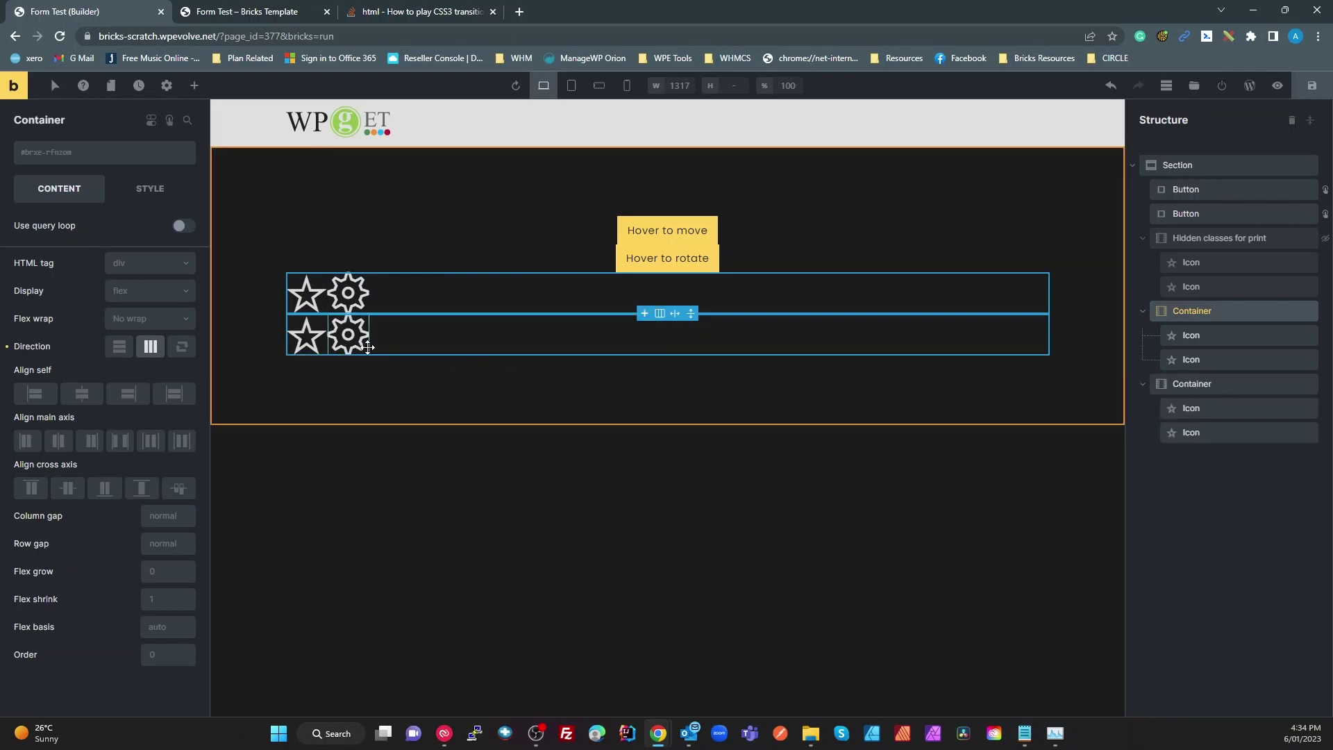
# - Duplicate the gear icon and the star icon inside the lower container
pyautogui.rightClick(349, 333)
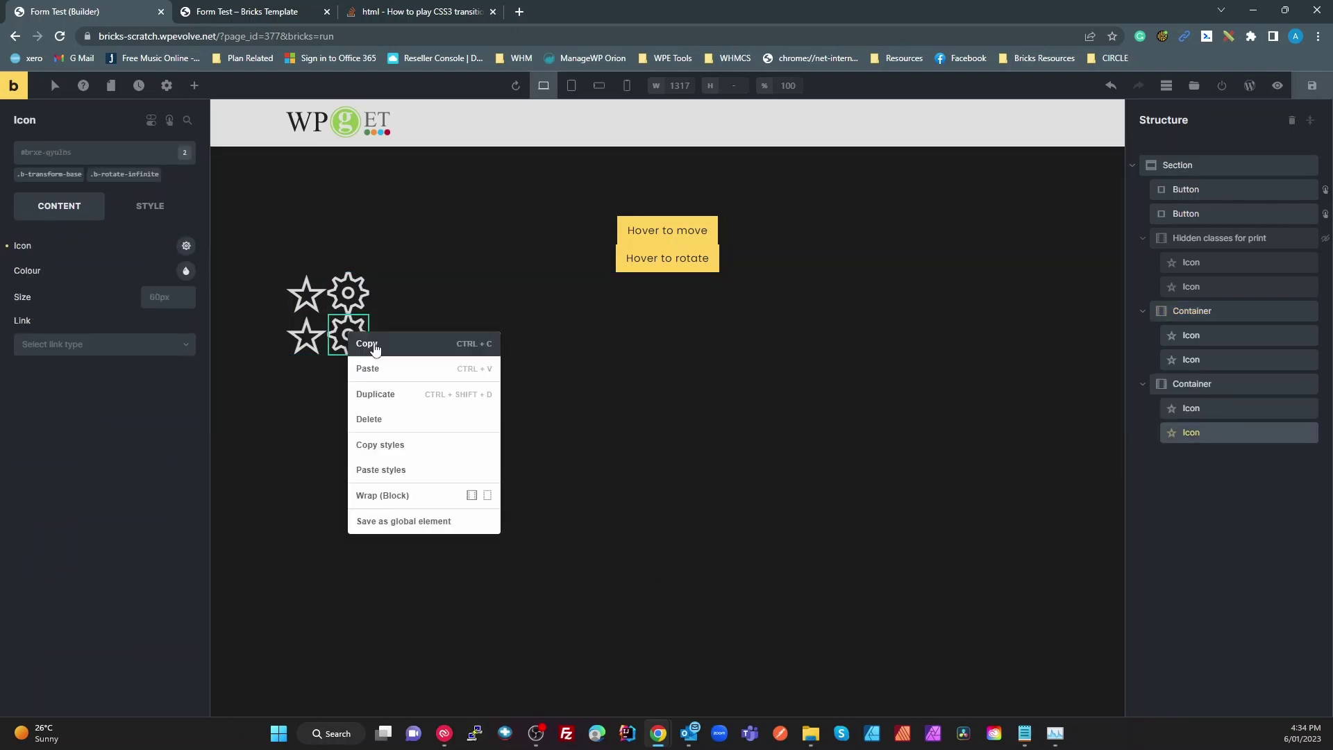
pyautogui.click(409, 394)
pyautogui.rightClick(314, 337)
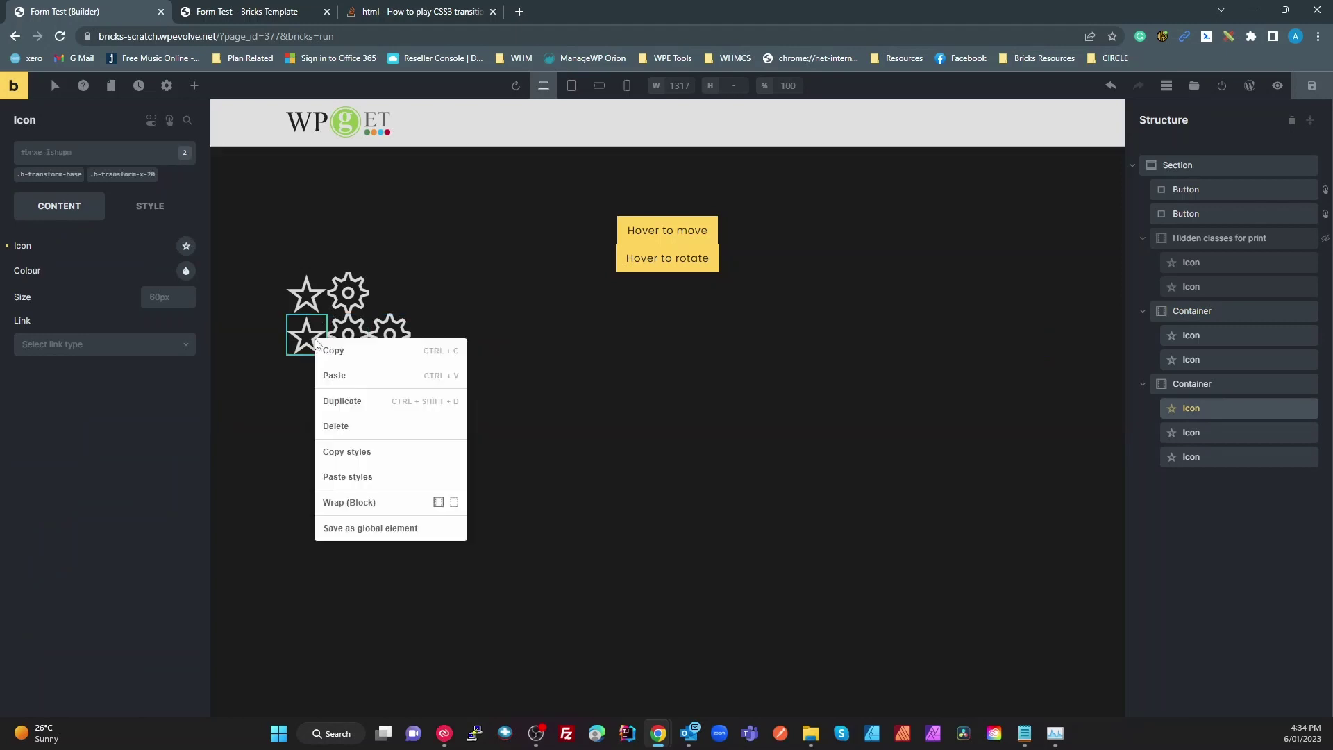
pyautogui.click(369, 400)
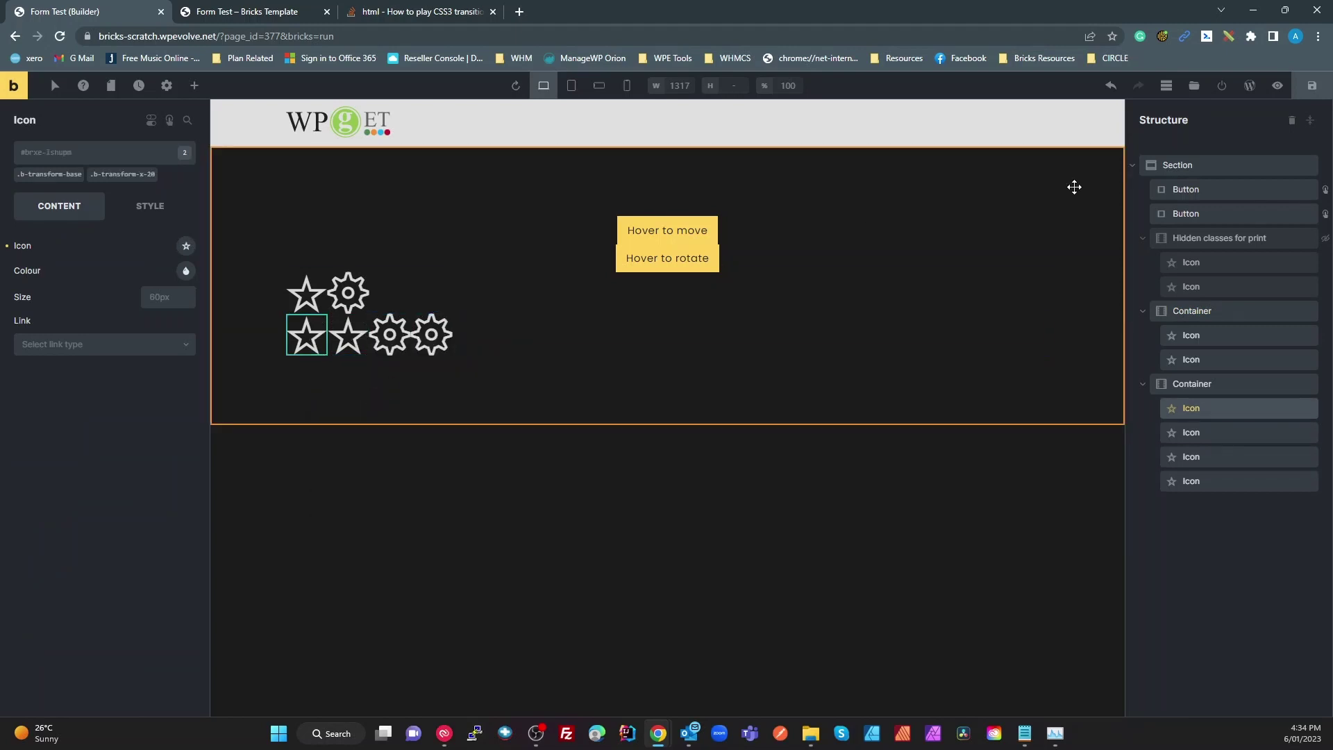
# - Save the page, check the hover effects on all the duplicated icons on the front end, and return to the builder
pyautogui.click(1310, 90)
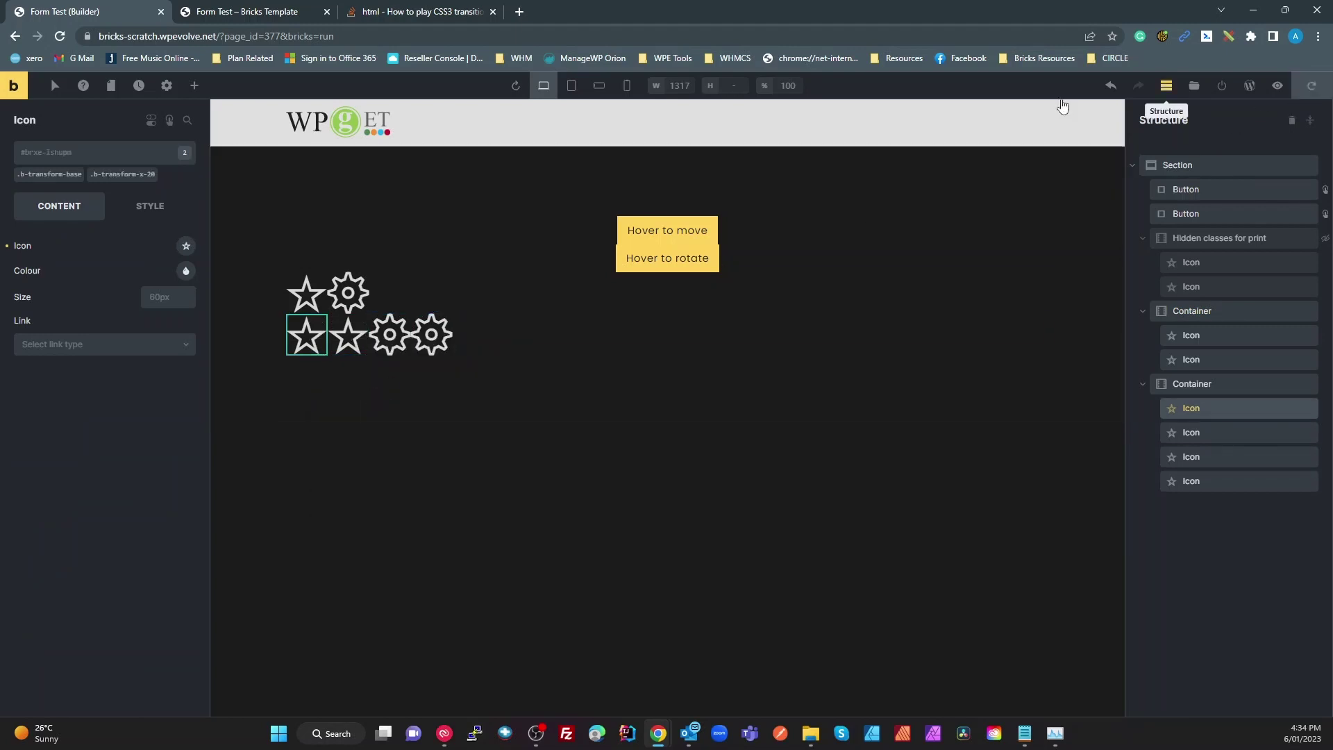
pyautogui.click(256, 14)
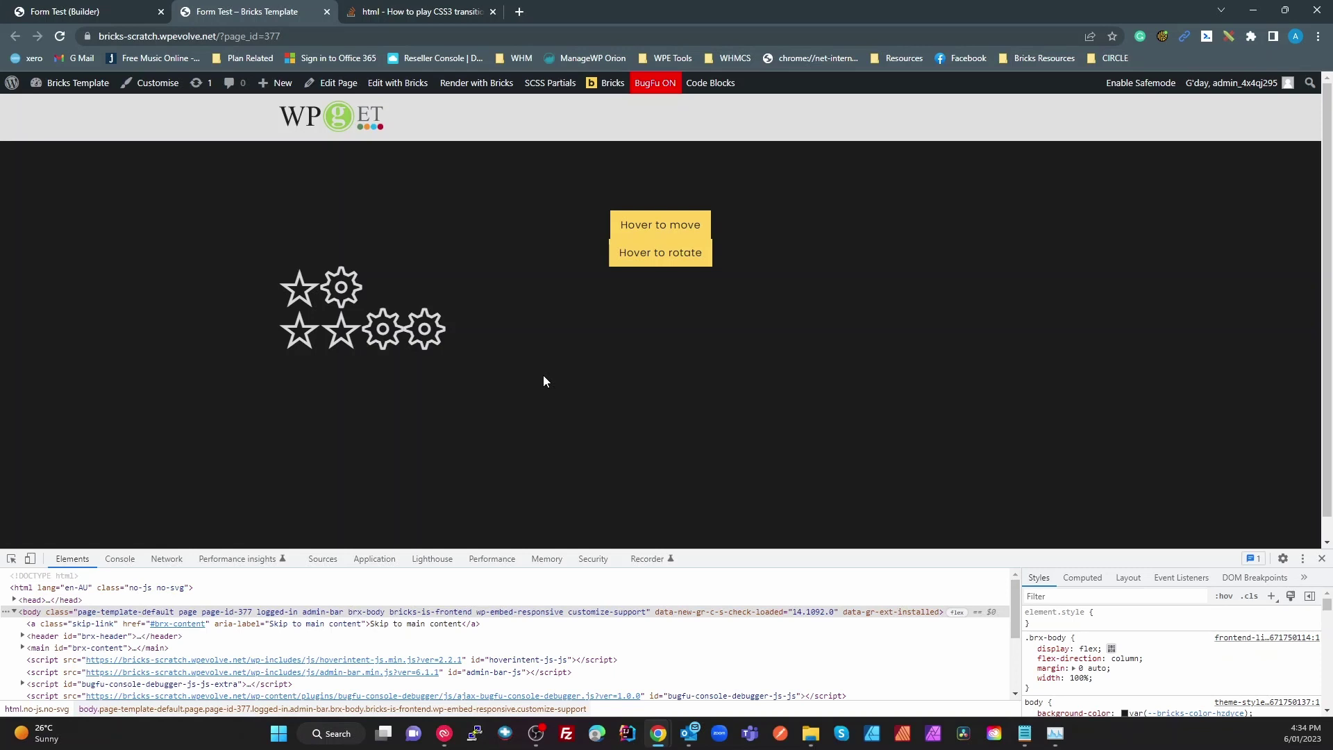
pyautogui.click(118, 15)
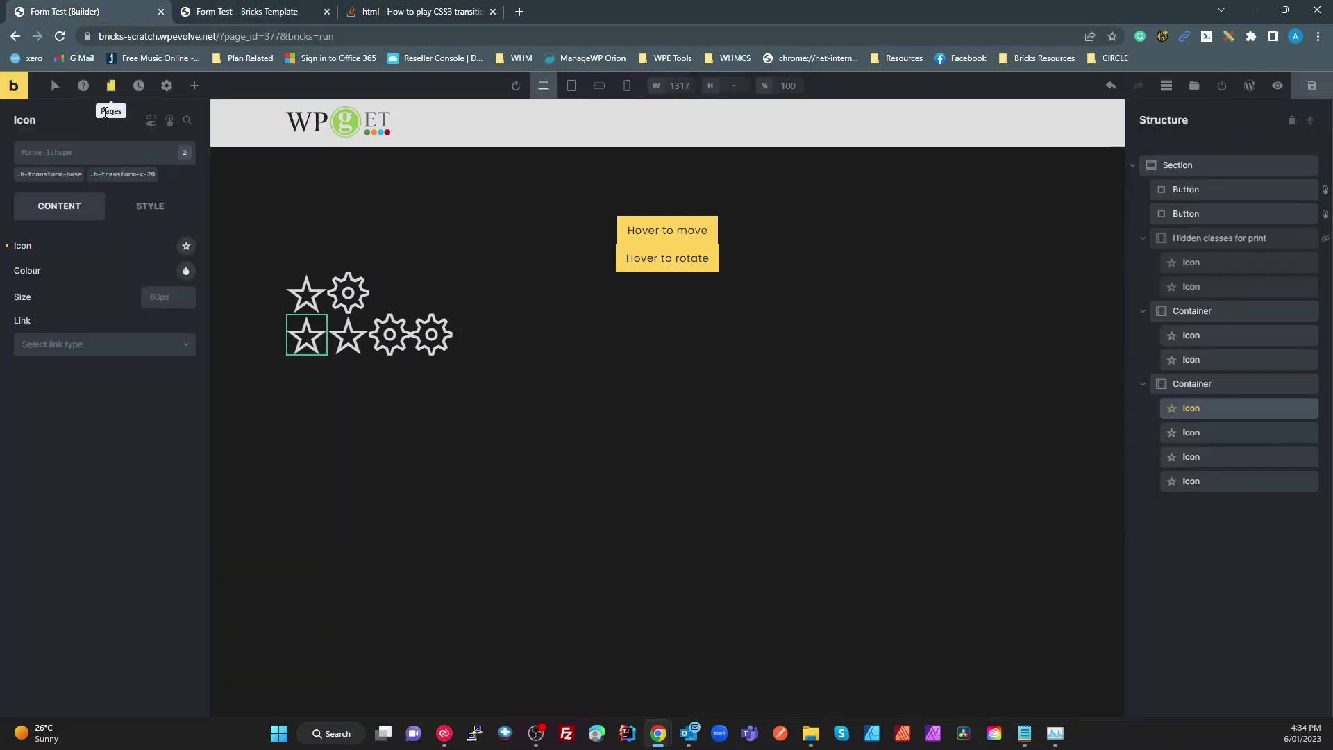